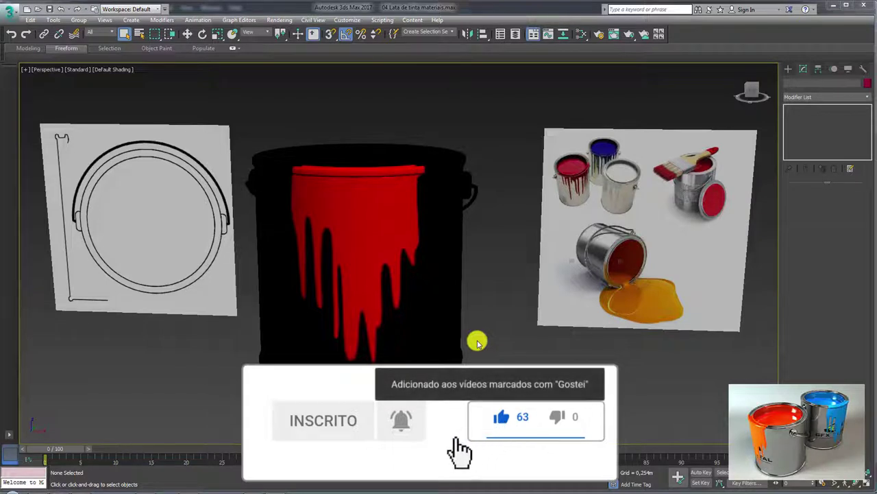
- Draw a large Plane primitive on the ground beneath the paint can and both reference images
scroll(447, 296, down, 5)
click(789, 68)
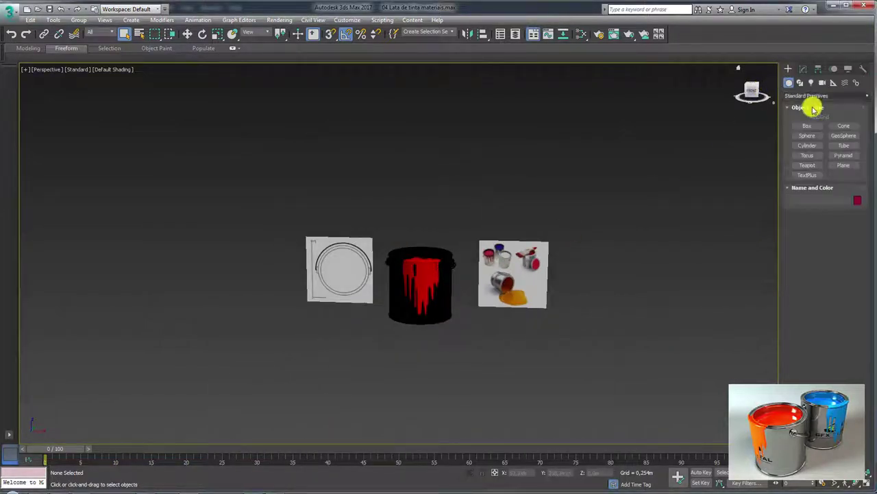
click(843, 166)
alt+middle_drag(580, 212, 304, 194)
drag(304, 194, 667, 449)
mouse_move(667, 449)
alt+middle_down()
mouse_move(550, 325)
mouse_move(551, 268)
mouse_move(489, 212)
alt+middle_up()
- Convert the floor plane to Editable Poly and Shift-move its back edge up into a tall wall
right_click(490, 212)
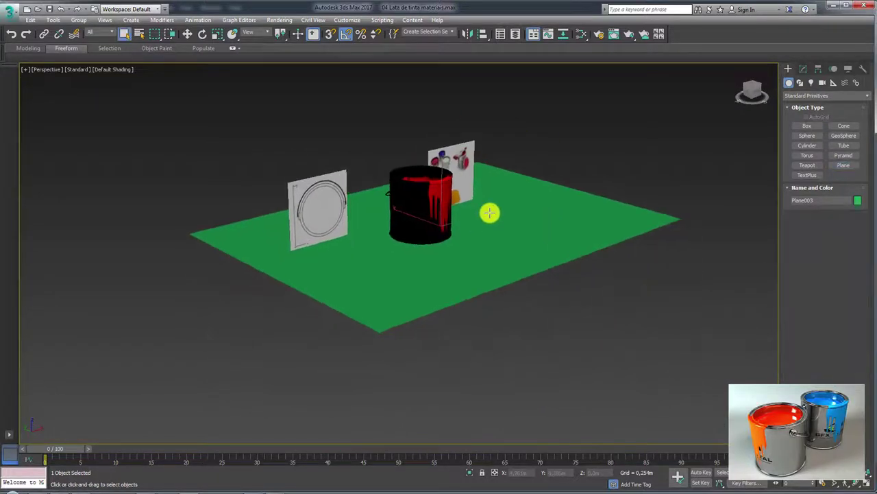
right_click(490, 215)
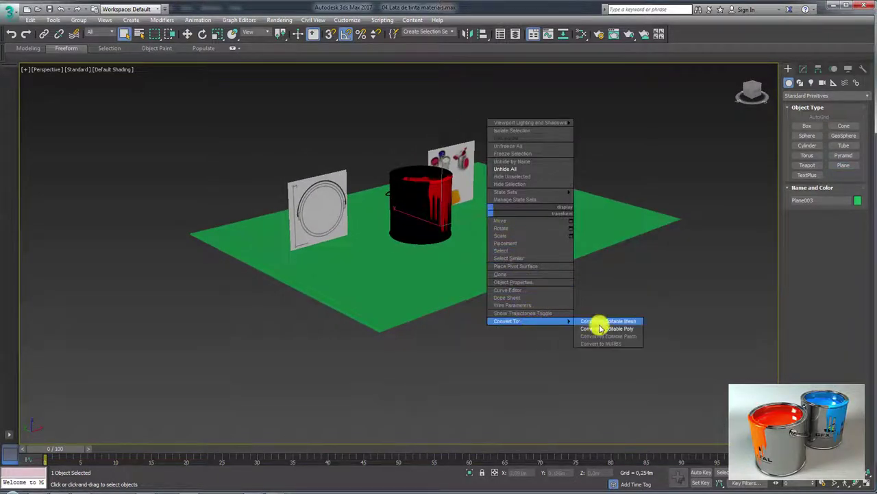
click(640, 327)
click(813, 201)
click(355, 175)
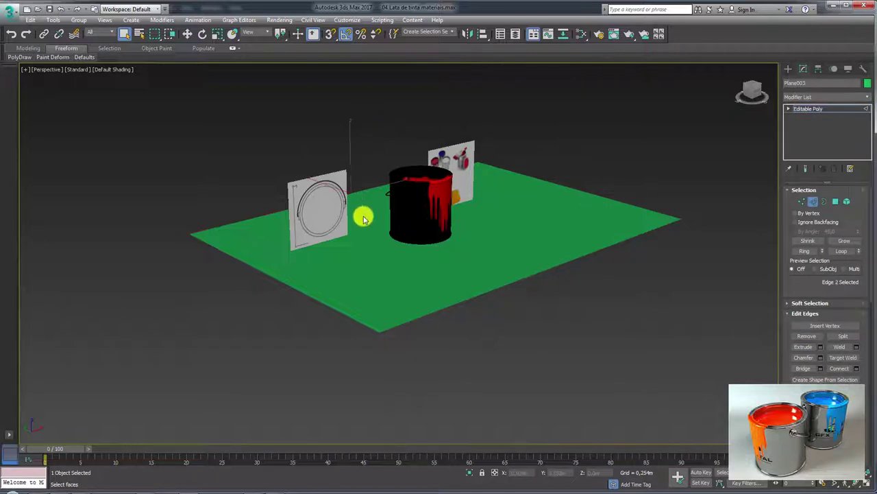
middle_drag(362, 215, 366, 291)
key(w)
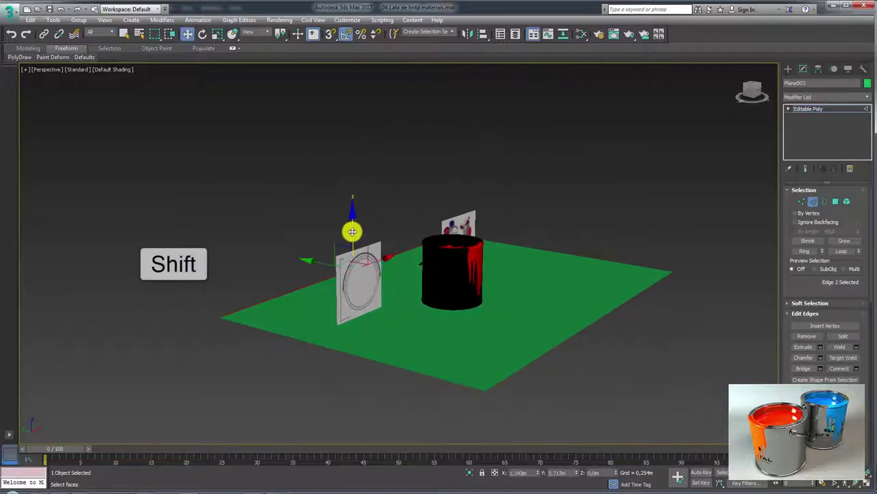
shift+drag(355, 227, 350, 34)
mouse_move(376, 166)
alt+middle_down()
mouse_move(429, 237)
mouse_move(368, 235)
mouse_move(353, 248)
alt+middle_up()
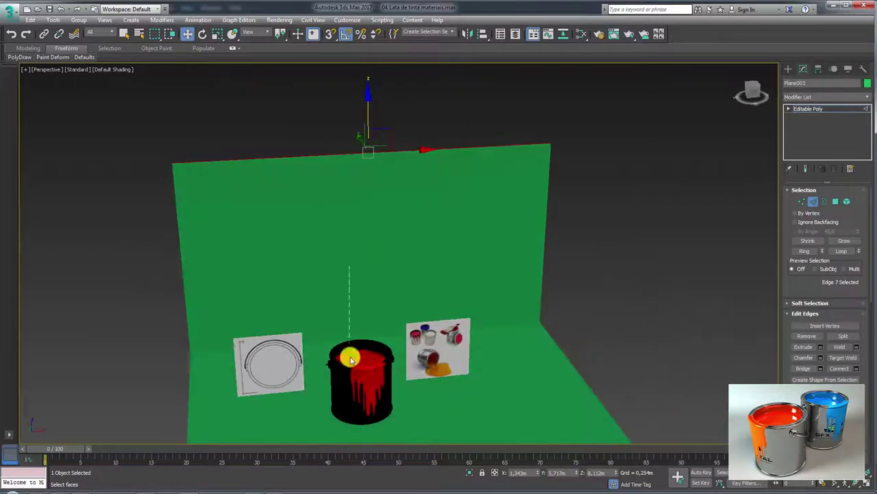
mouse_move(345, 359)
alt+middle_down()
mouse_move(383, 358)
mouse_move(386, 288)
alt+middle_up()
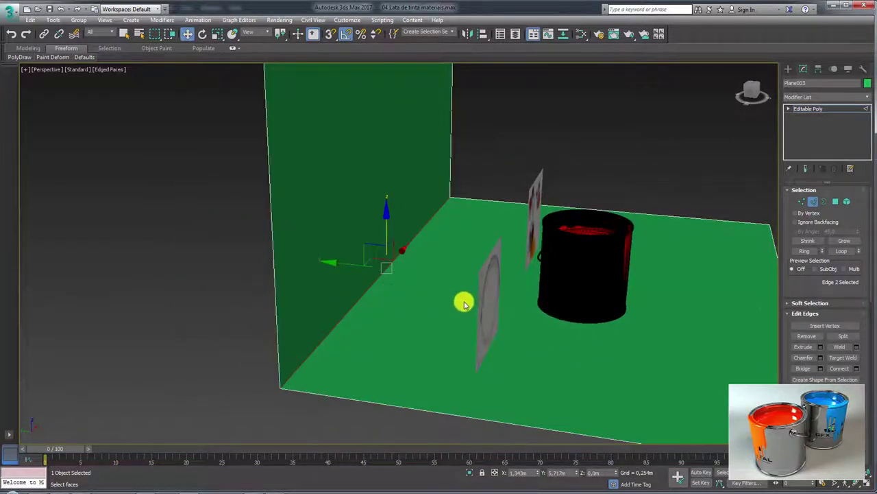
- Chamfer the wall-floor corner edge with 7 segments so it curves smoothly
click(821, 359)
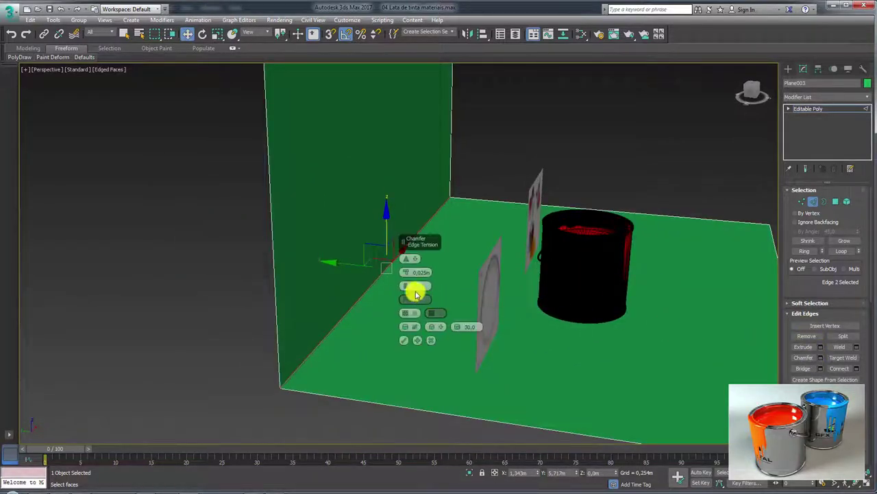
mouse_move(405, 273)
mouse_down()
mouse_move(401, 51)
mouse_move(450, 333)
mouse_up()
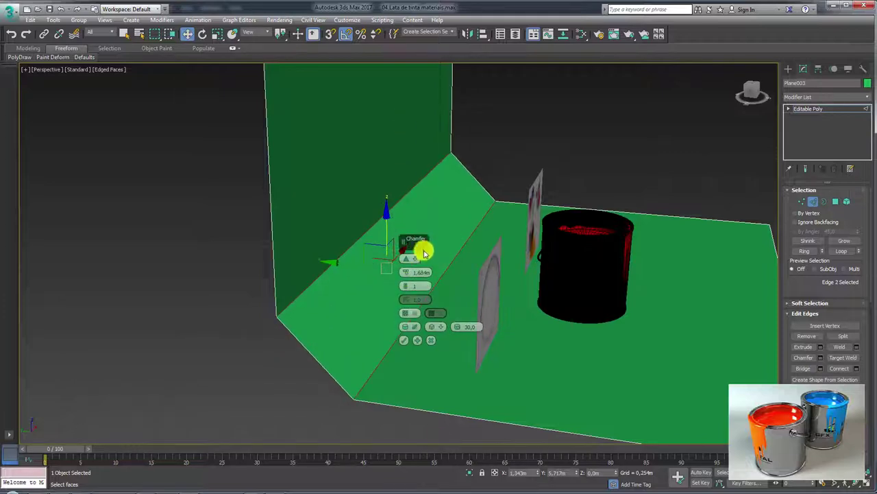
drag(406, 287, 406, 273)
click(404, 339)
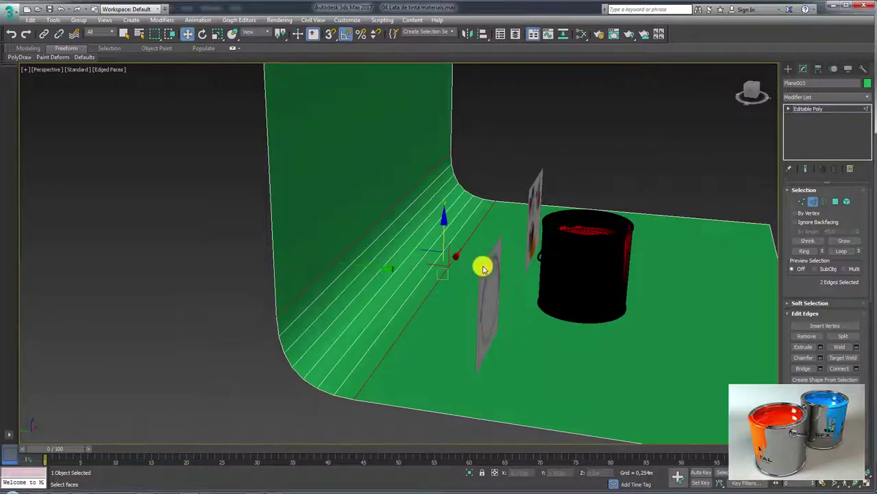
click(809, 108)
mouse_move(666, 219)
alt+middle_down()
mouse_move(613, 211)
mouse_move(554, 219)
alt+middle_up()
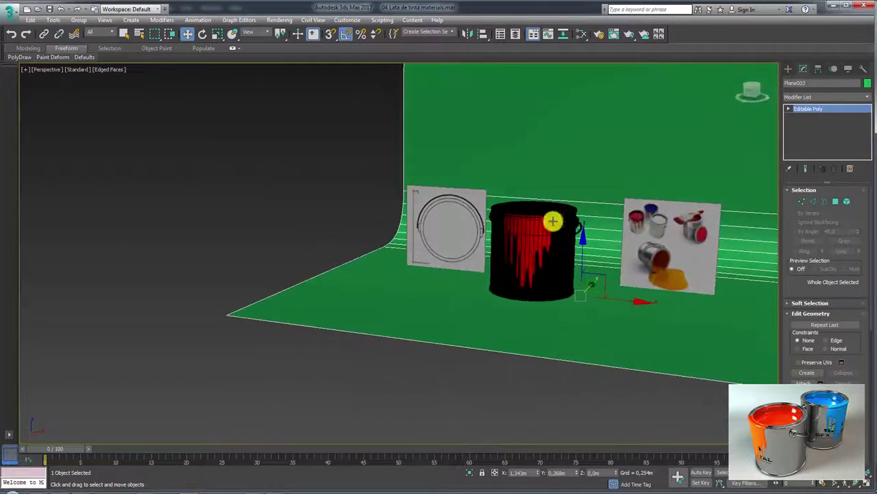
click(533, 235)
- In the Front view, move the paint can down slightly
key(f)
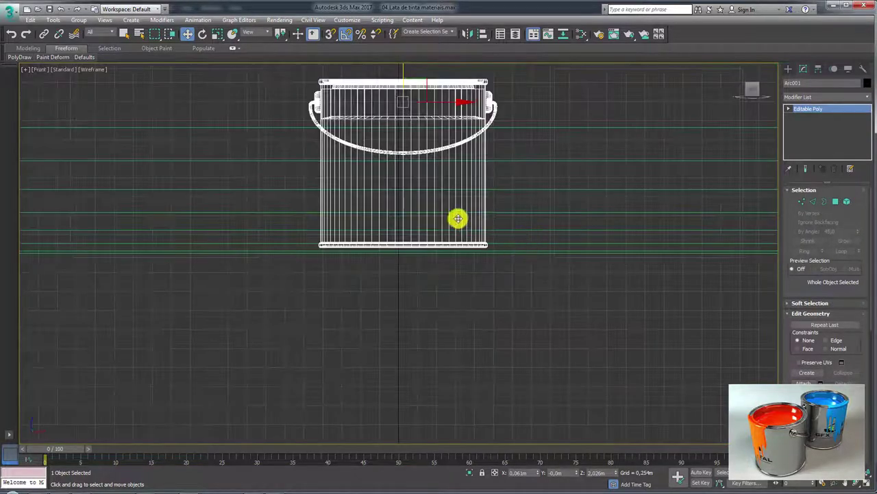
middle_drag(457, 220, 444, 270)
drag(414, 121, 407, 127)
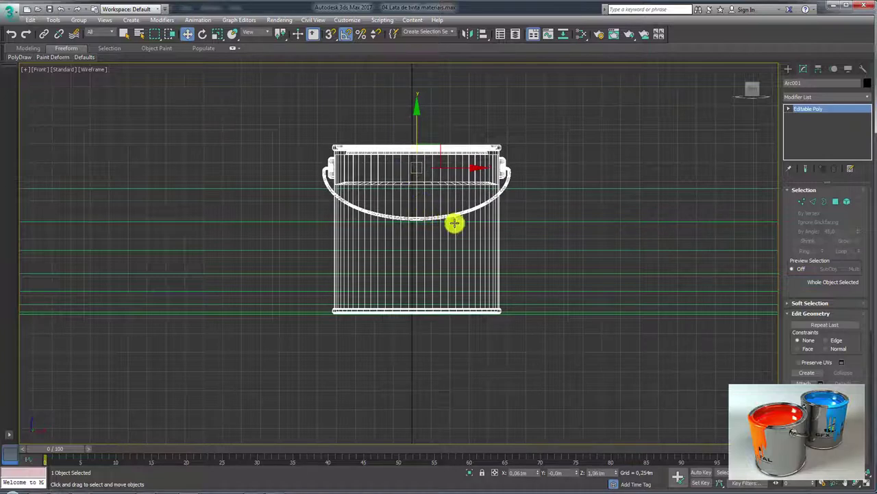
- In Perspective, move the paint cans photo plane (Plane001) up and to the right
key(p)
alt+middle_drag(482, 229, 486, 268)
click(372, 241)
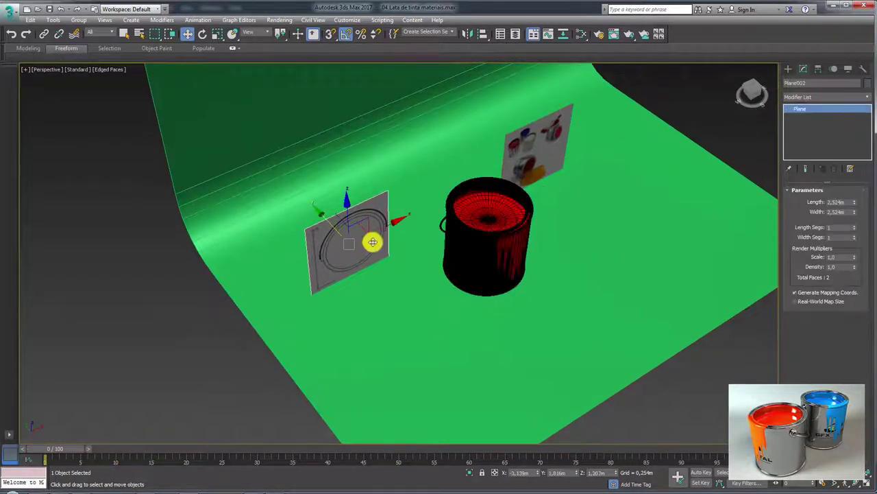
click(525, 151)
alt+middle_drag(562, 146, 519, 152)
drag(519, 153, 659, 110)
alt+middle_drag(629, 161, 621, 192)
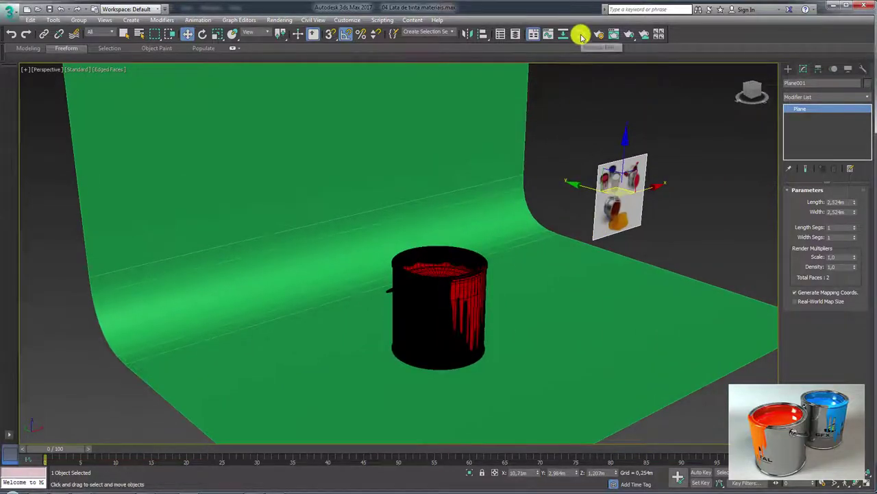
- Open the Slate Material Editor and Render Setup, and set the renderer to V-Ray Next, update 1.1
click(581, 35)
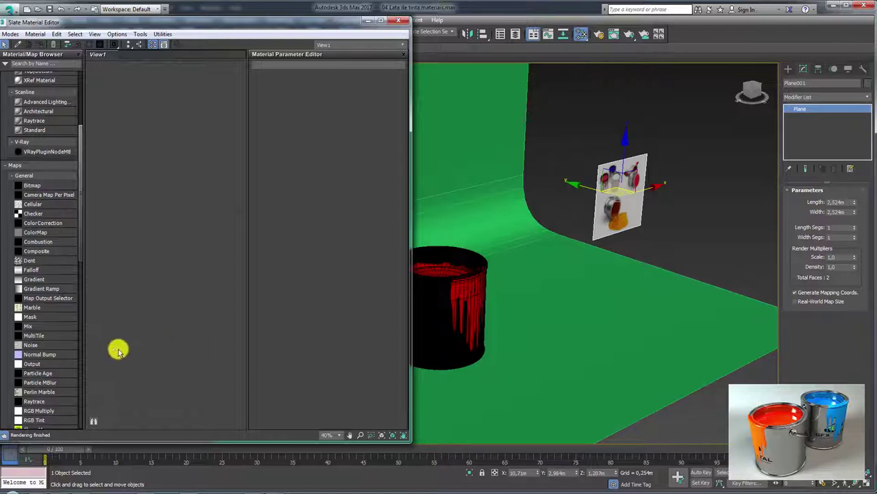
click(598, 34)
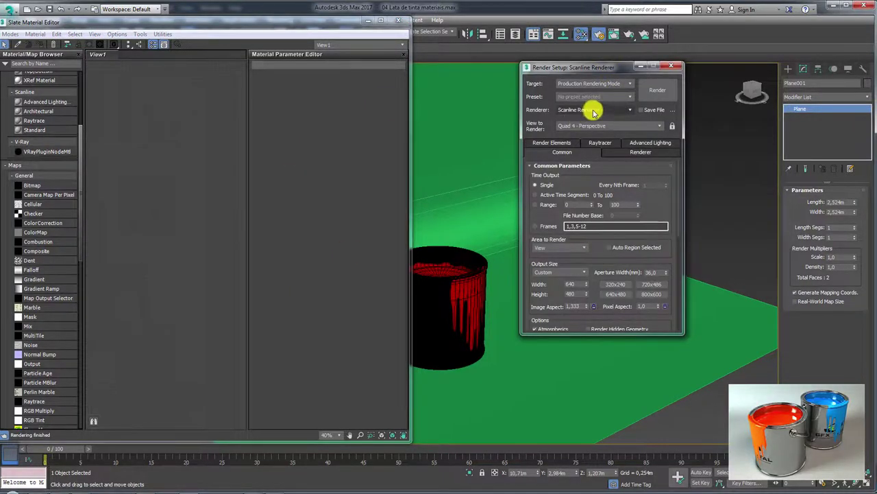
click(593, 110)
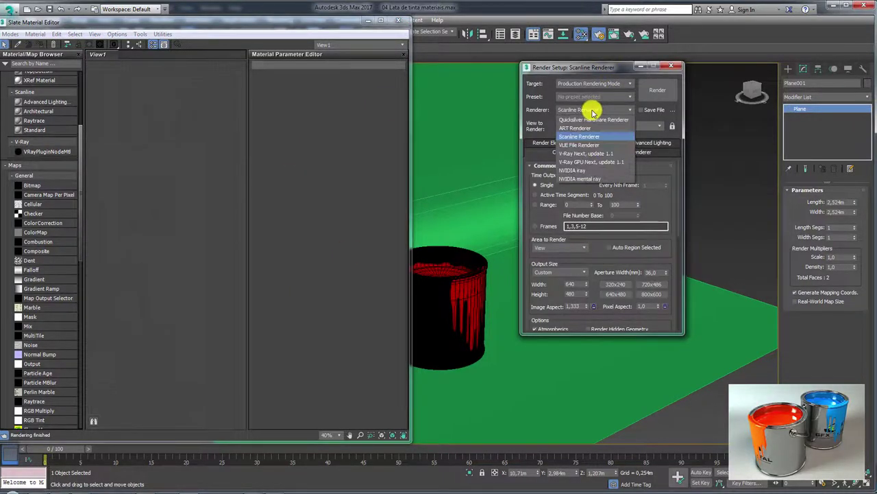
click(594, 154)
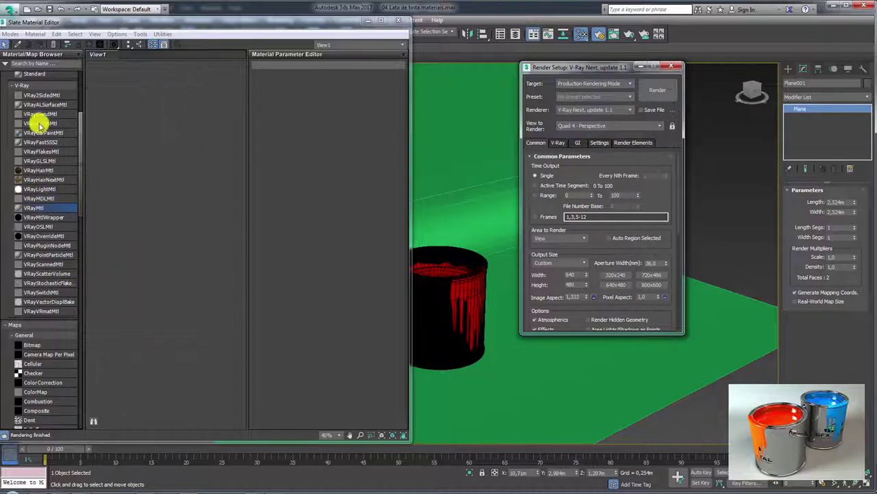
- Add a VRayMtl material node and name it 'piso'
drag(30, 209, 157, 146)
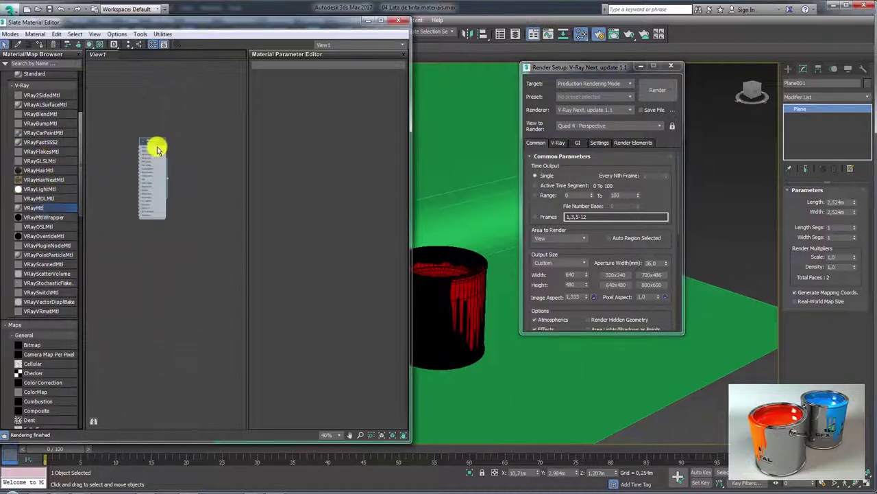
double_click(151, 144)
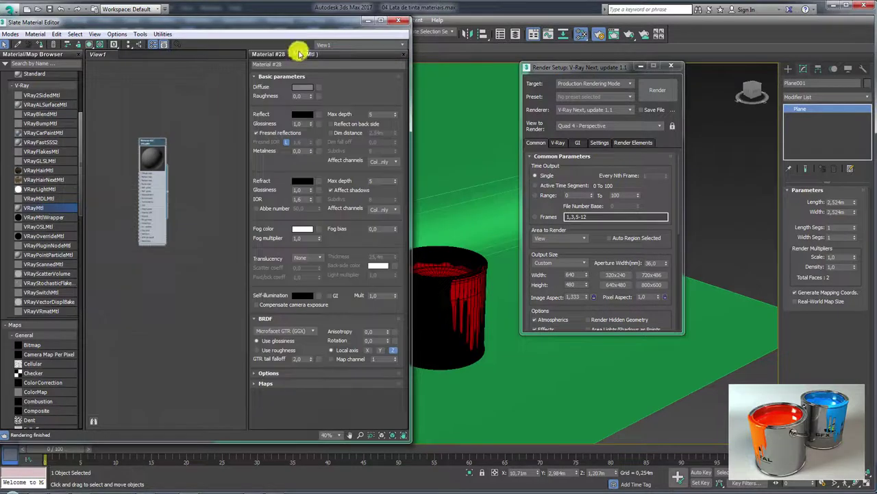
drag(280, 65, 240, 66)
text(piso)
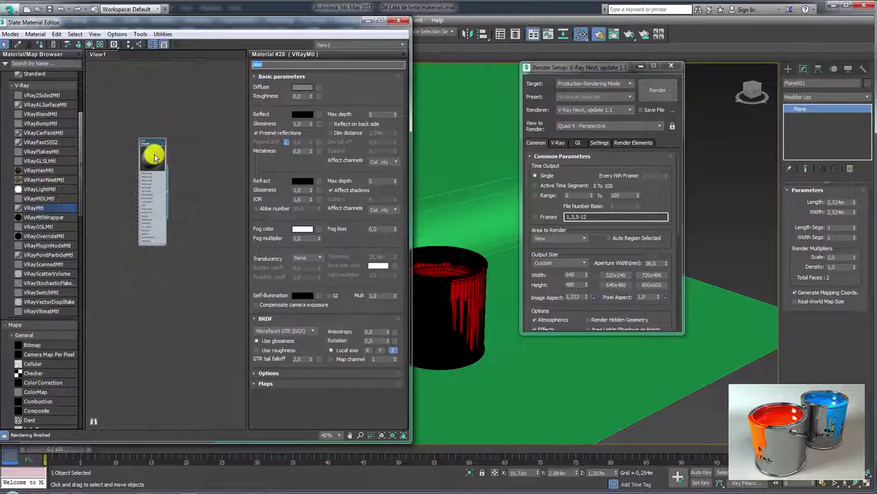
key(Return)
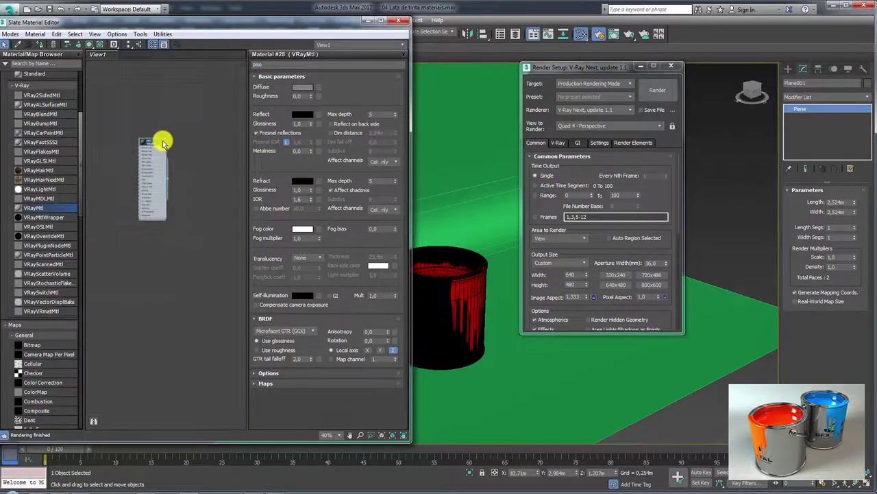
click(163, 142)
- Copy the piso material and rename the copy 'lata de tinta'
shift+scroll(151, 154, up, 2)
shift+scroll(163, 159, up, 2)
shift+scroll(162, 159, up, 2)
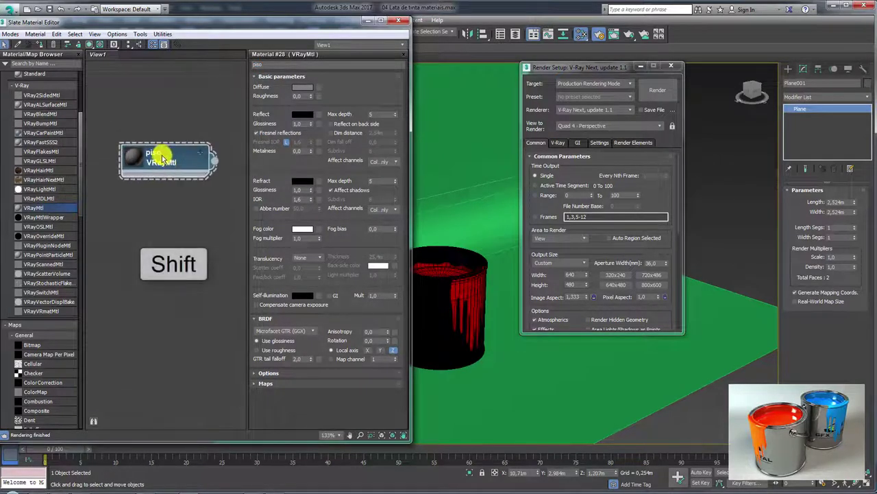
shift+drag(164, 159, 161, 204)
double_click(168, 200)
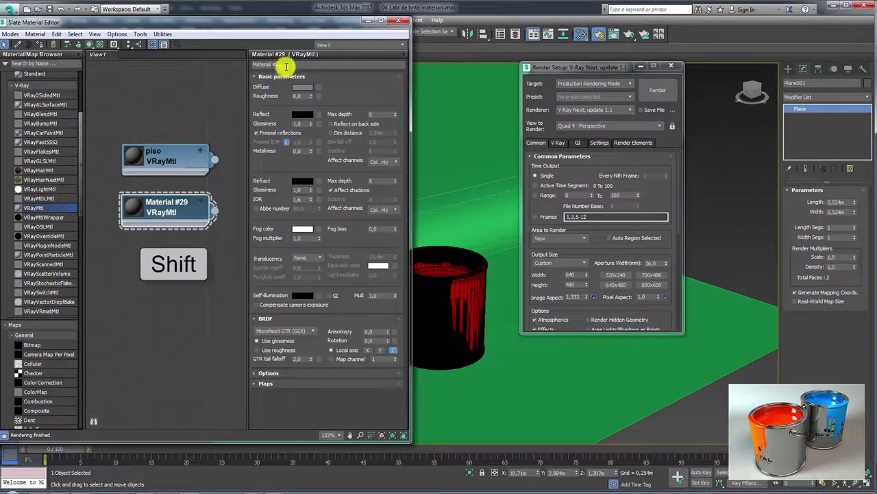
drag(286, 66, 245, 73)
text(lata de tinta)
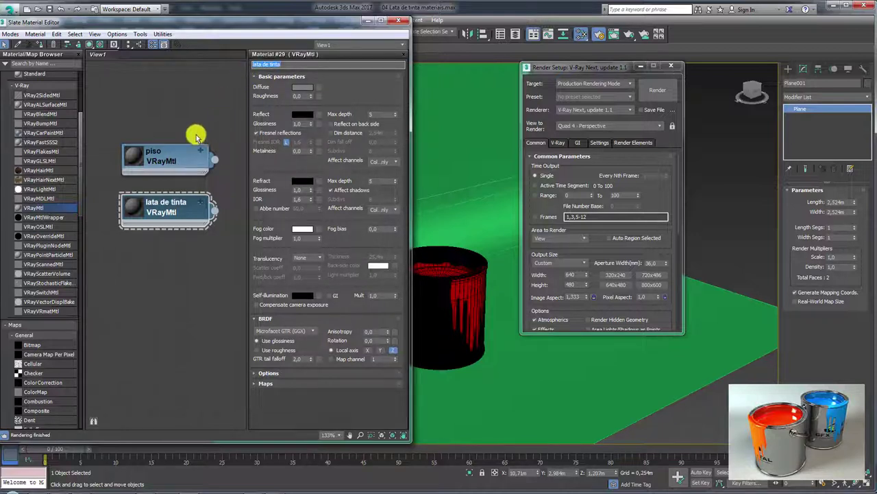
scroll(189, 151, down, 1)
- Assign piso to the floor plane and lata de tinta to the paint can
click(669, 72)
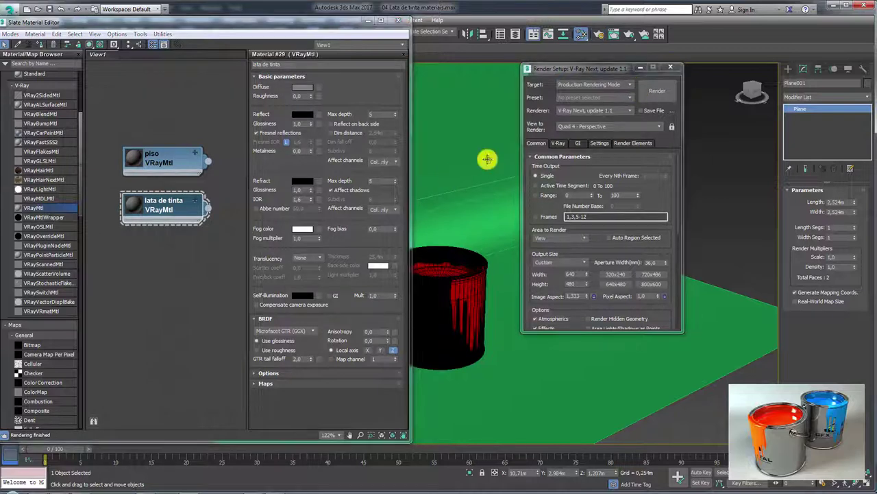
alt+middle_drag(486, 157, 607, 189)
scroll(580, 216, down, 3)
scroll(591, 198, up, 3)
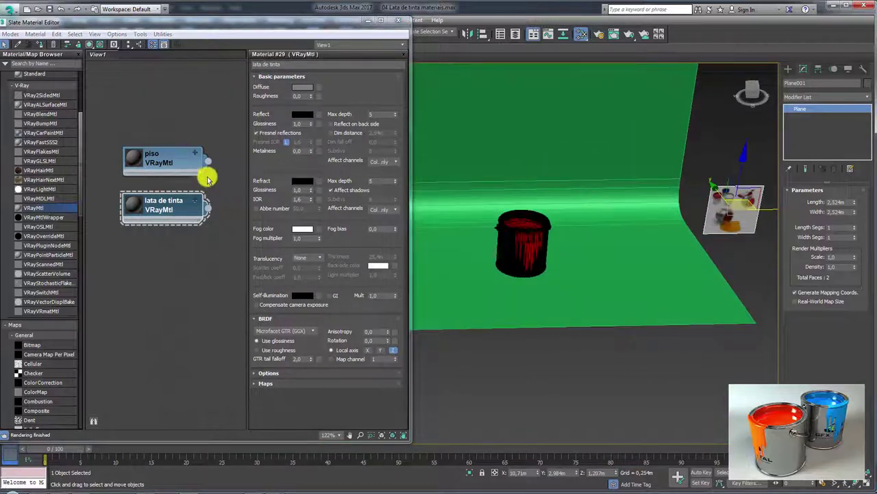
drag(209, 162, 500, 114)
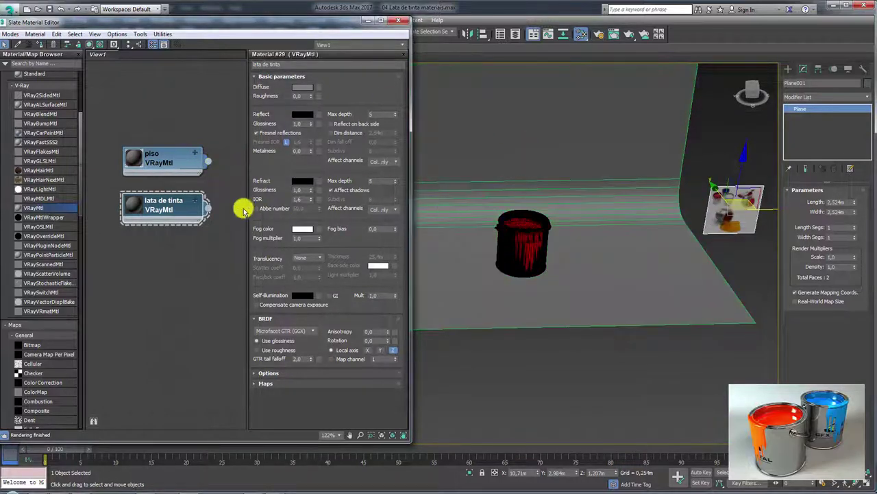
drag(209, 210, 524, 238)
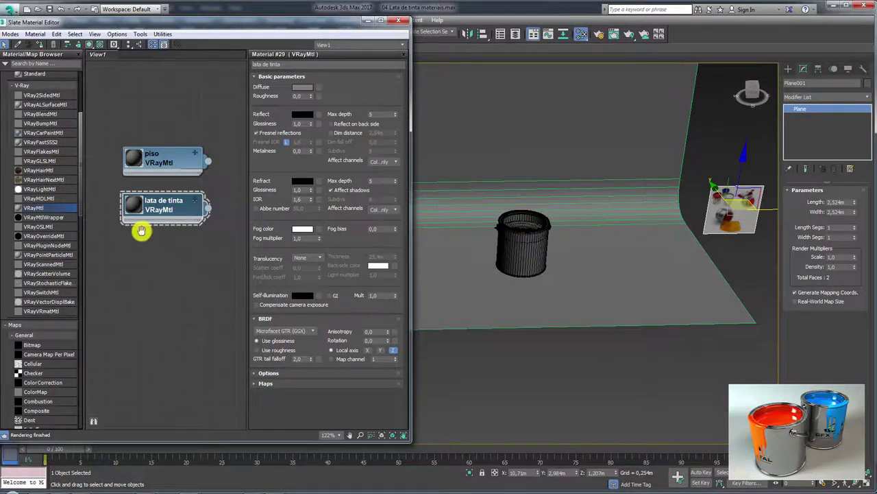
scroll(141, 233, down, 3)
scroll(210, 159, down, 2)
scroll(210, 161, down, 3)
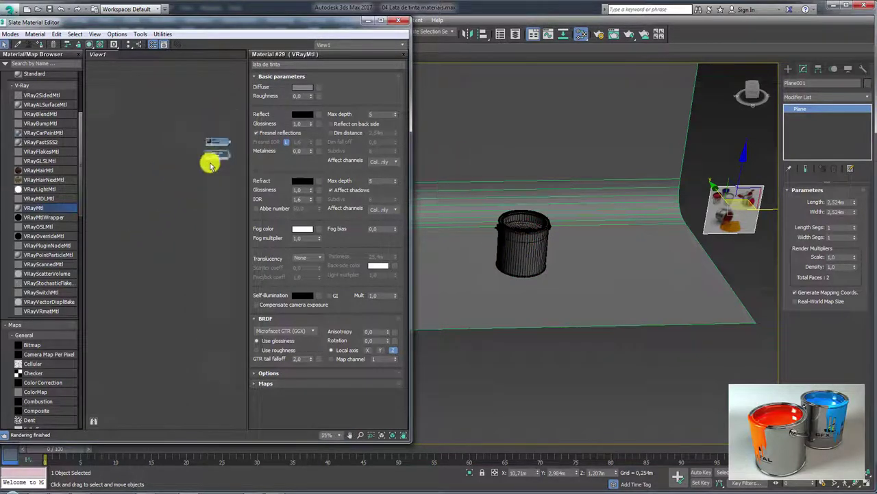
scroll(212, 163, up, 3)
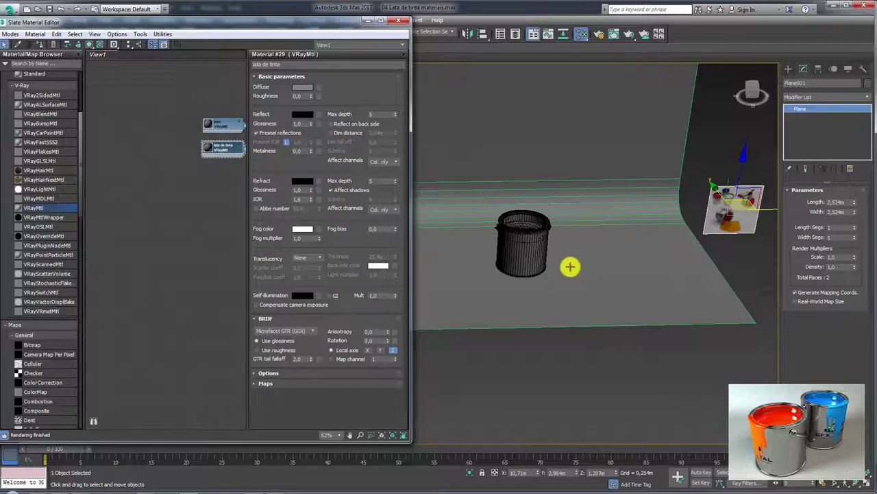
- Frame the selected paint can, then add a Composite map node from Maps > General
click(523, 253)
key(z)
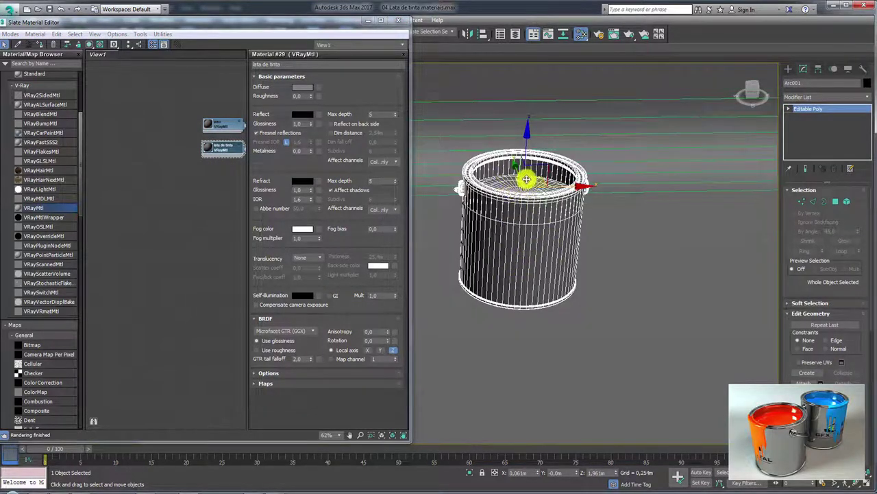
middle_drag(189, 167, 168, 183)
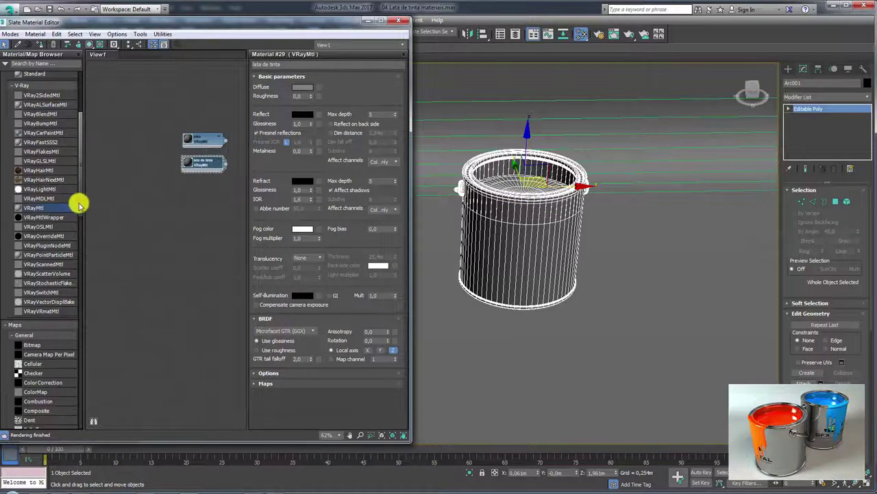
drag(79, 204, 80, 260)
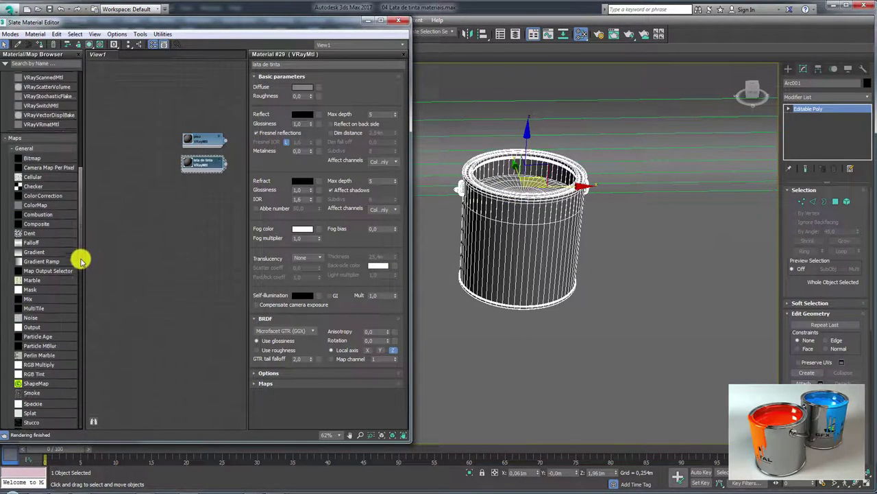
scroll(80, 261, down, 1)
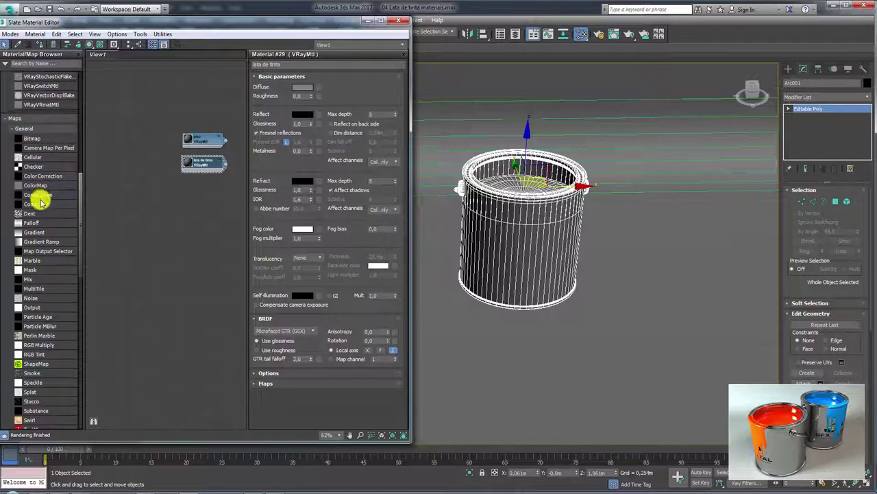
click(135, 120)
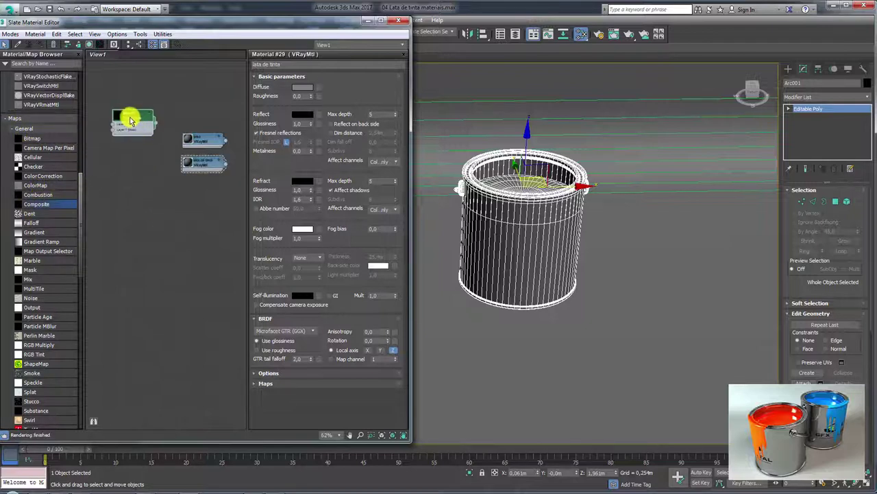
- Add a second Composite layer and give the top layer a full-red Color Correction map
mouse_move(131, 120)
mouse_down()
mouse_move(170, 84)
mouse_move(152, 90)
mouse_up()
double_click(152, 89)
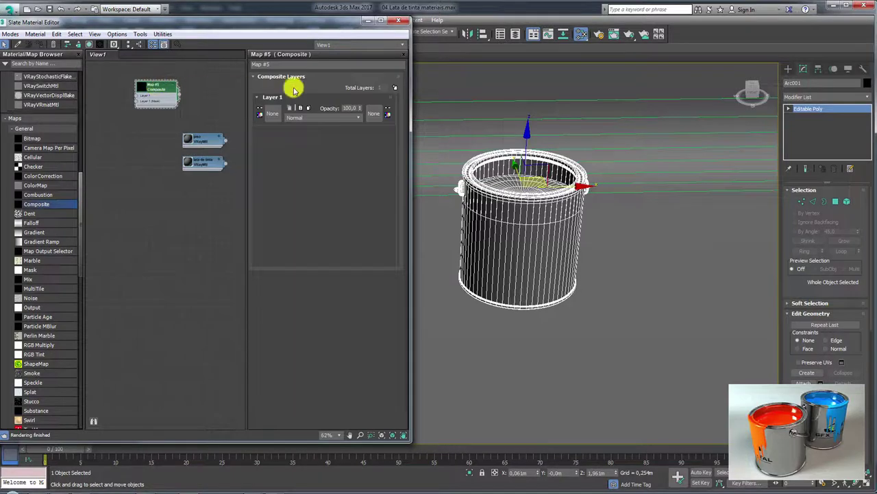
click(395, 87)
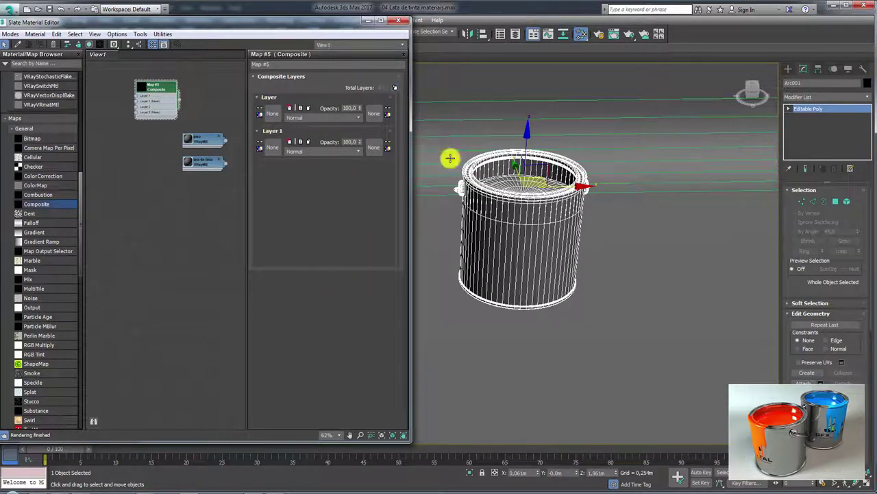
click(259, 115)
click(308, 89)
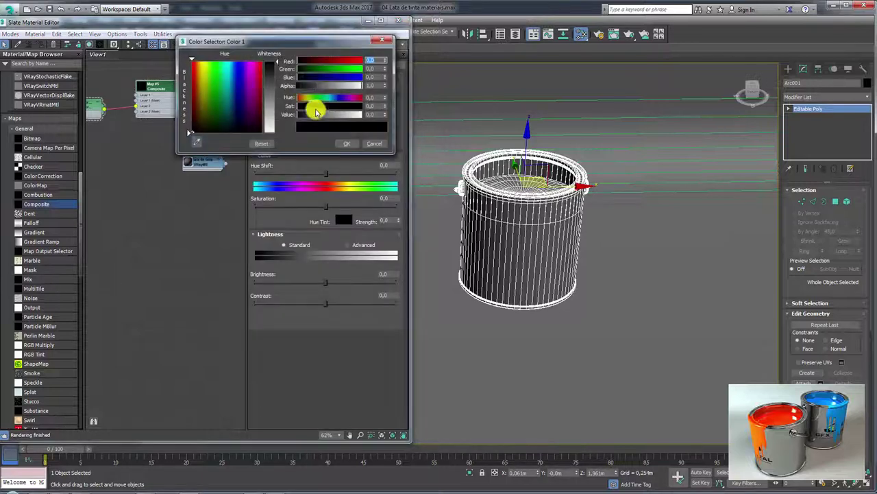
drag(329, 67, 372, 69)
click(347, 143)
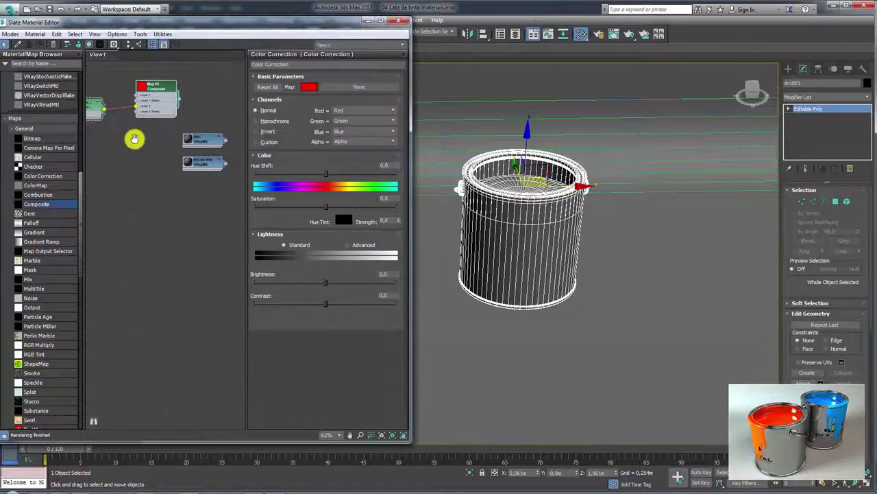
middle_drag(133, 137, 198, 174)
drag(146, 141, 143, 121)
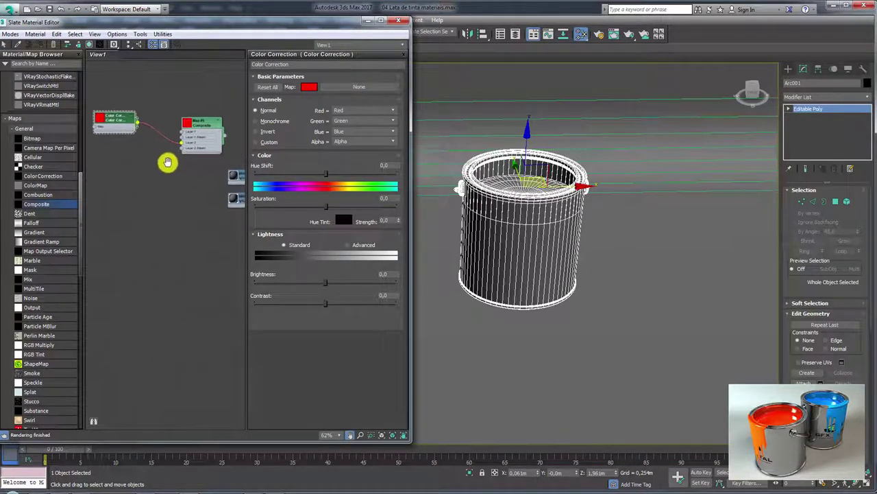
middle_drag(166, 163, 158, 158)
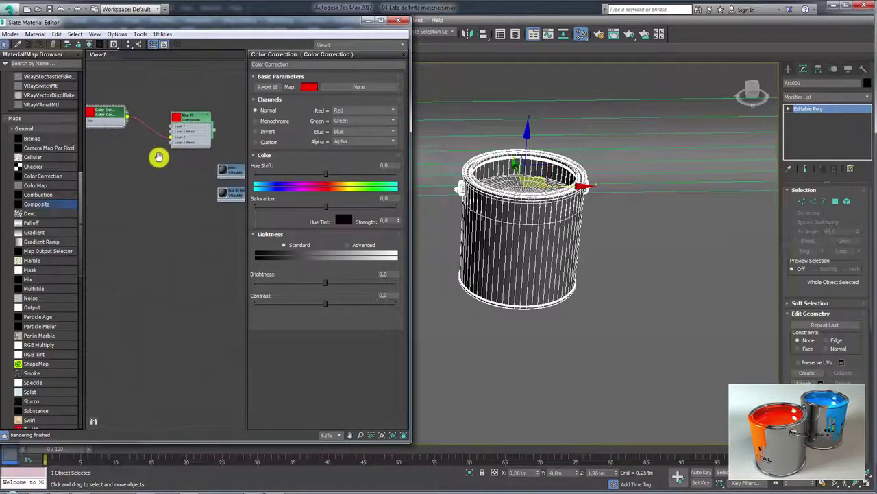
- Give Layer 1 a grey Color Correction map and separate the two correction nodes
double_click(190, 119)
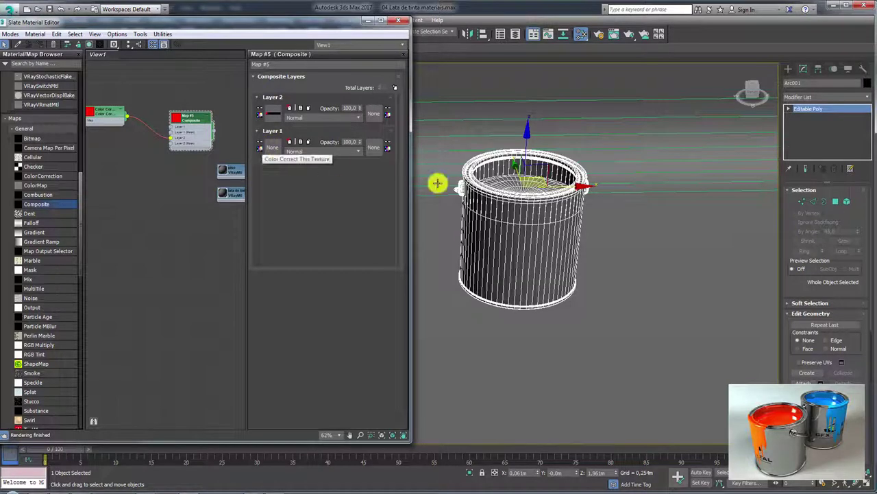
click(261, 150)
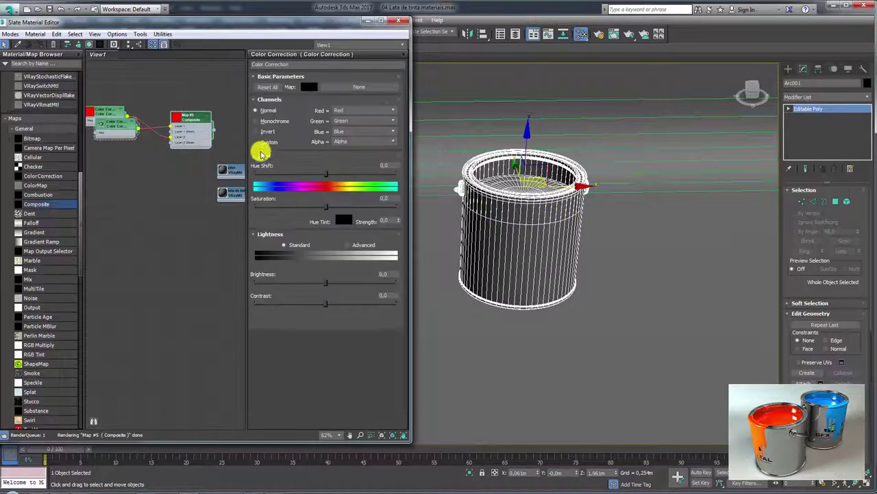
click(304, 87)
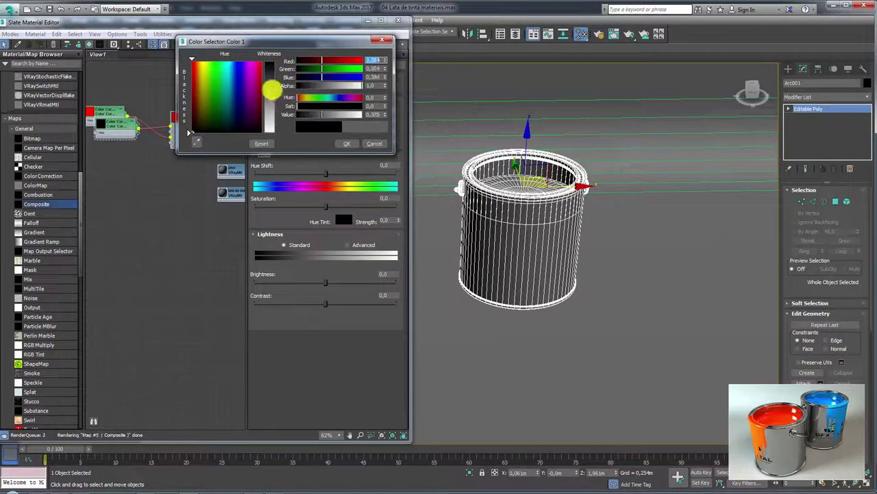
click(271, 84)
click(346, 143)
middle_drag(135, 142, 181, 219)
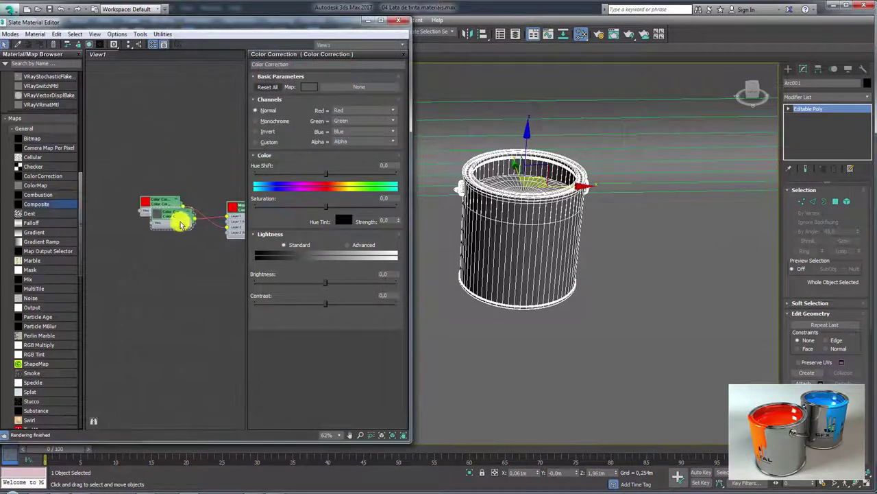
drag(151, 202, 147, 166)
drag(153, 202, 155, 236)
mouse_move(191, 257)
middle_down()
mouse_move(170, 189)
mouse_move(139, 223)
middle_up()
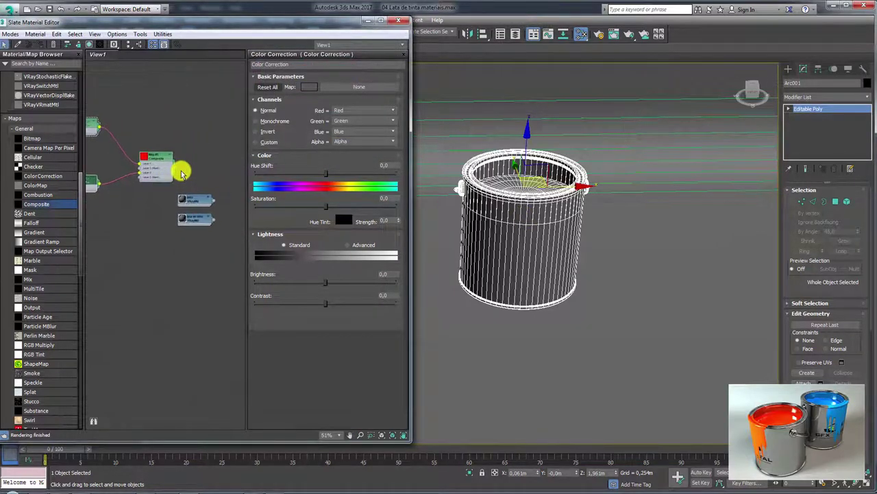
middle_drag(187, 196, 201, 167)
- Wire the Composite into a VRayMtl Diffuse, show it shaded, and assign it to the paint can
drag(201, 167, 225, 126)
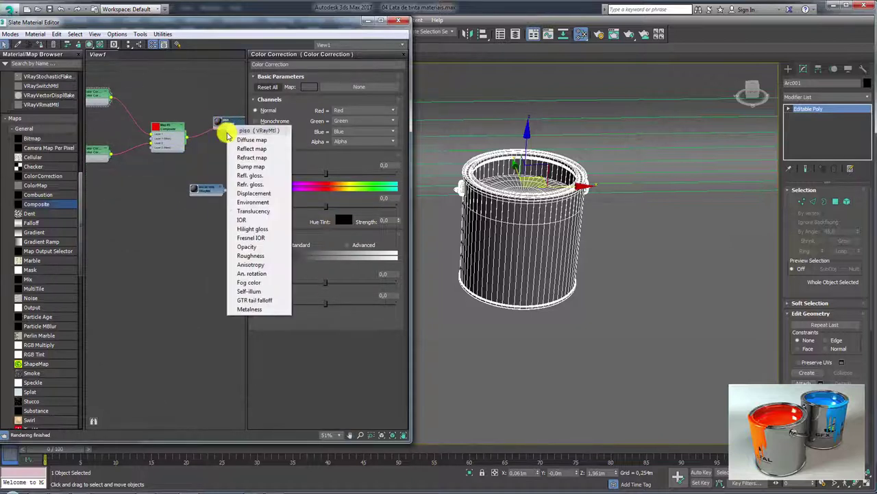
click(266, 141)
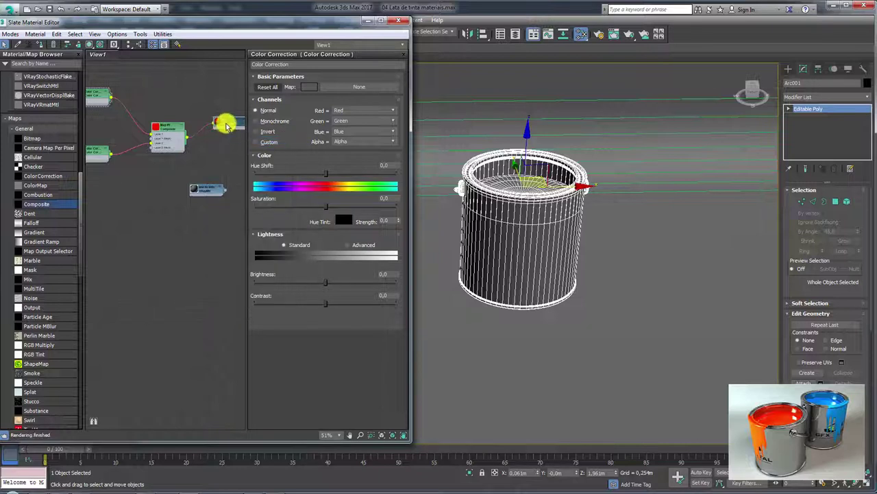
middle_drag(228, 141, 201, 164)
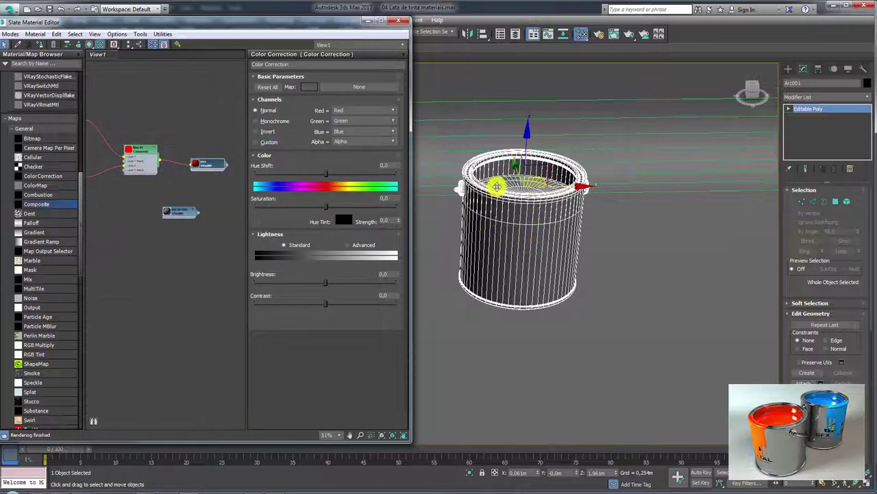
click(90, 44)
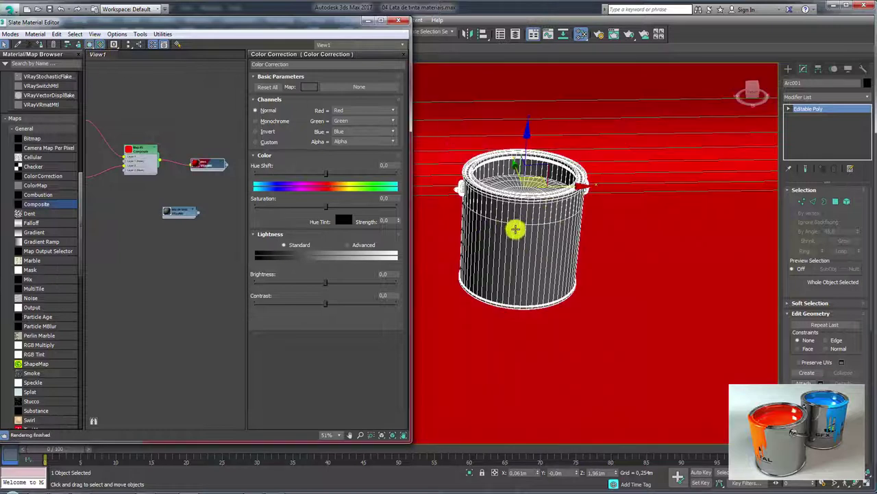
click(234, 166)
drag(227, 168, 521, 245)
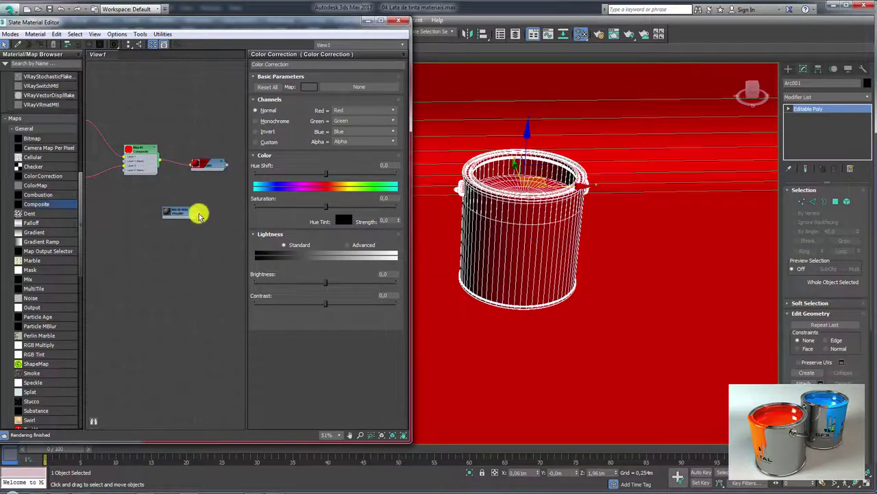
scroll(541, 220, up, 2)
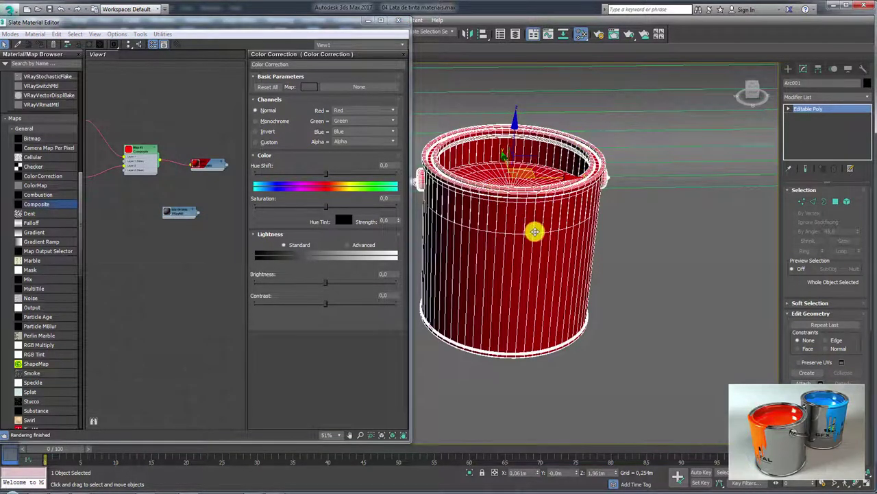
mouse_move(114, 172)
middle_down()
mouse_move(196, 162)
mouse_move(173, 164)
middle_up()
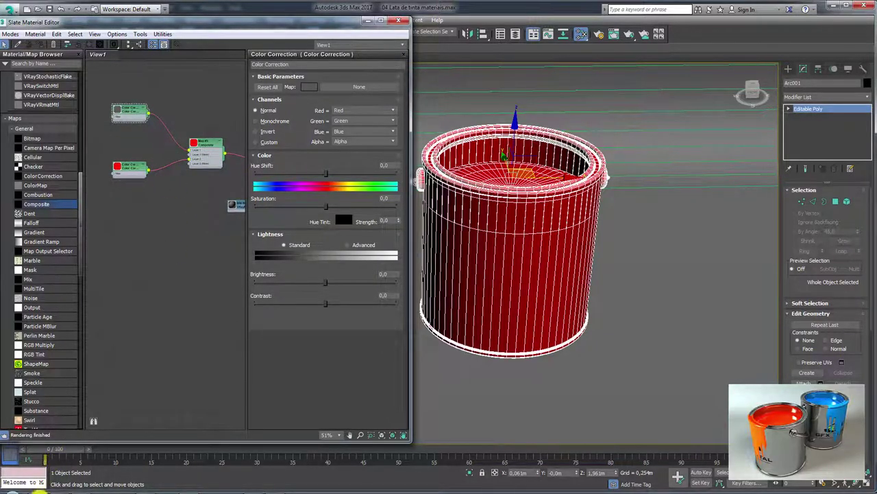
- Drag mascara.jpg from the Mapeamento Uvs folder into the node view as a Bitmap, then close Explorer
click(171, 446)
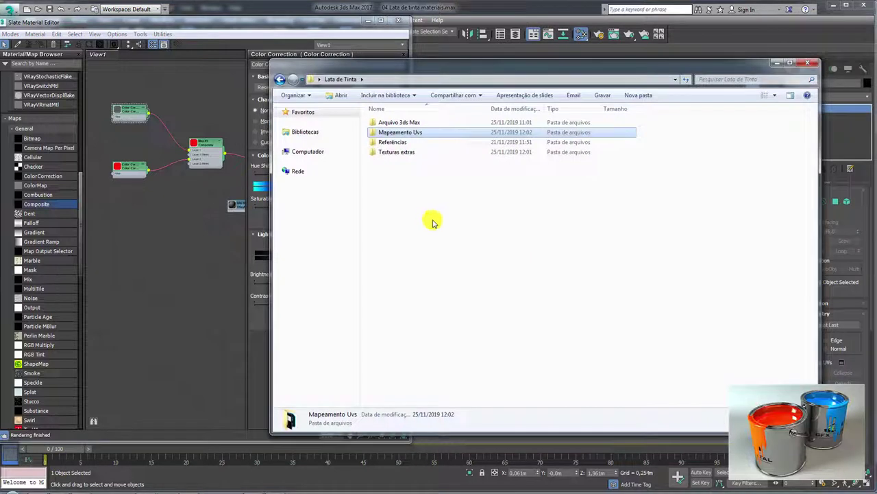
double_click(404, 135)
click(540, 132)
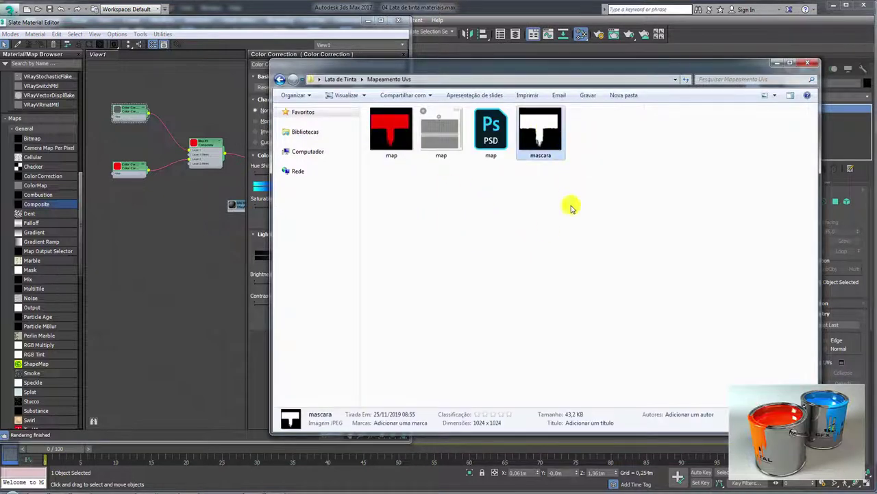
drag(533, 138, 147, 225)
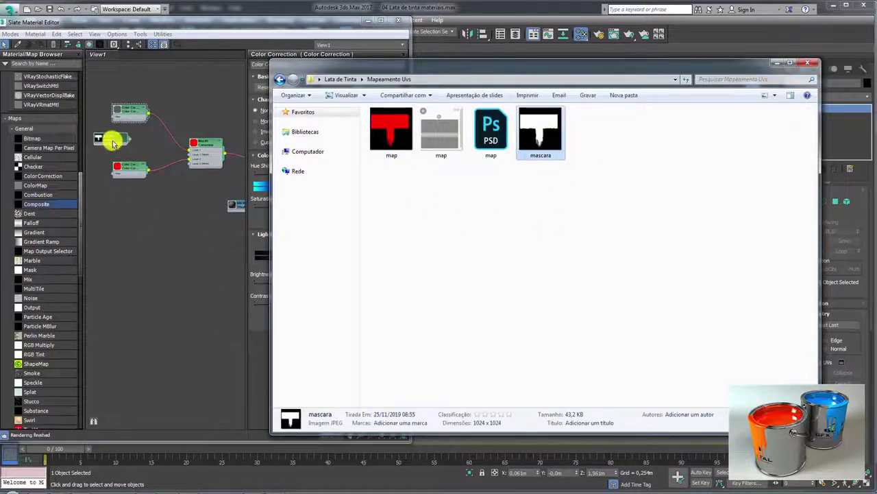
click(776, 62)
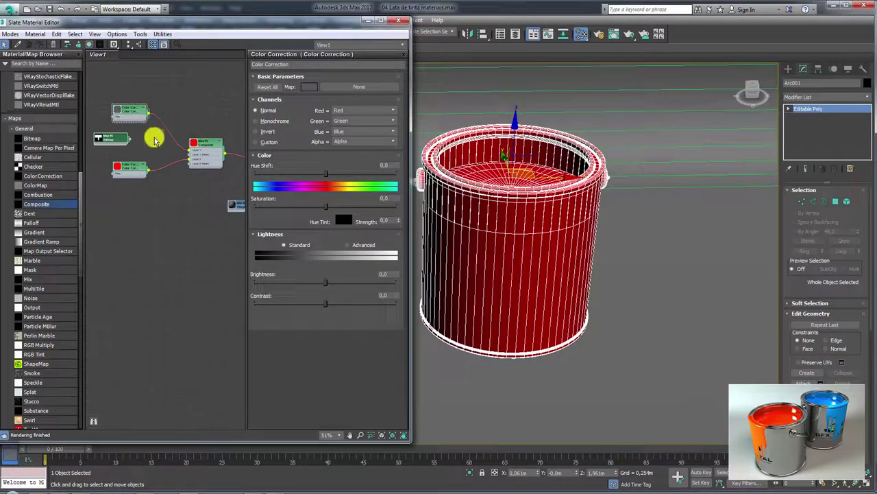
- Connect the mascara Bitmap output to a Composite layer input
mouse_move(130, 140)
mouse_down()
mouse_move(186, 172)
mouse_move(190, 164)
mouse_move(146, 157)
mouse_move(125, 116)
mouse_up()
scroll(124, 116, up, 4)
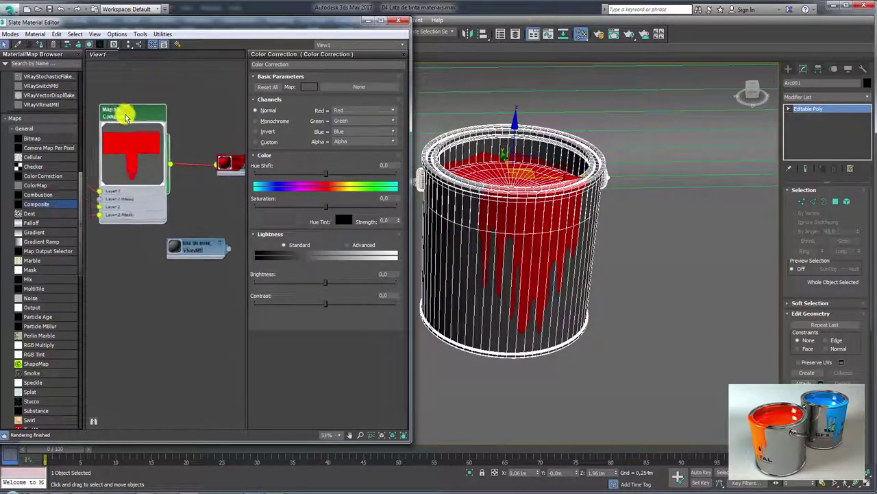
scroll(124, 117, up, 4)
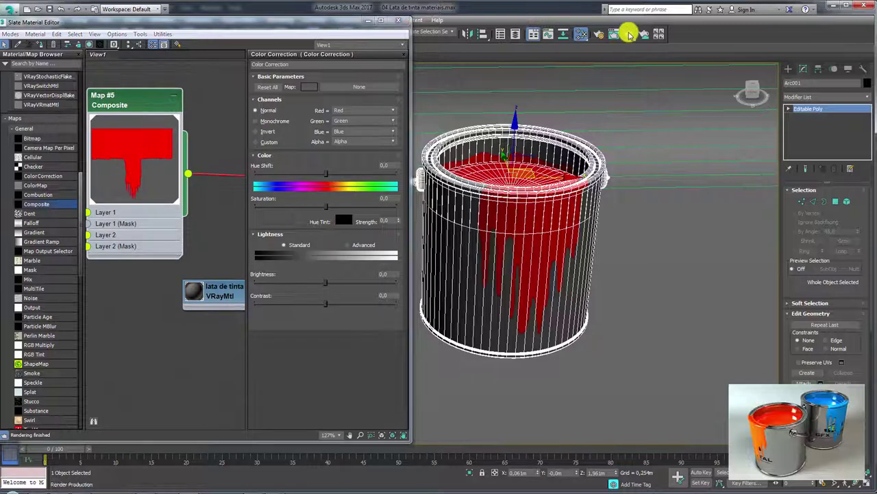
- Render a test image and check its alpha channel, then close the frame windows
click(628, 33)
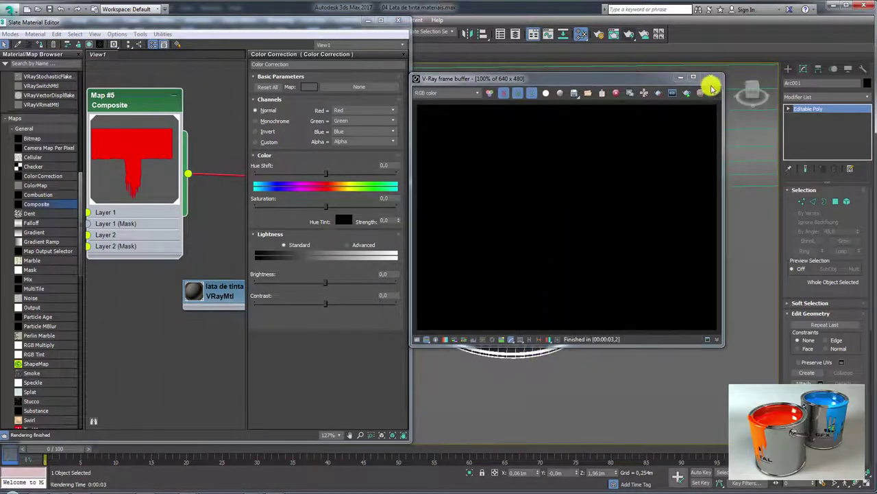
click(711, 76)
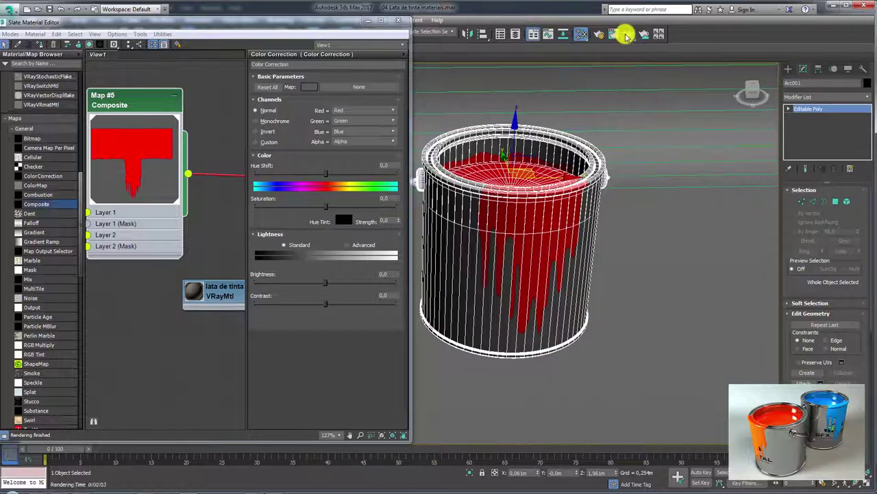
click(615, 33)
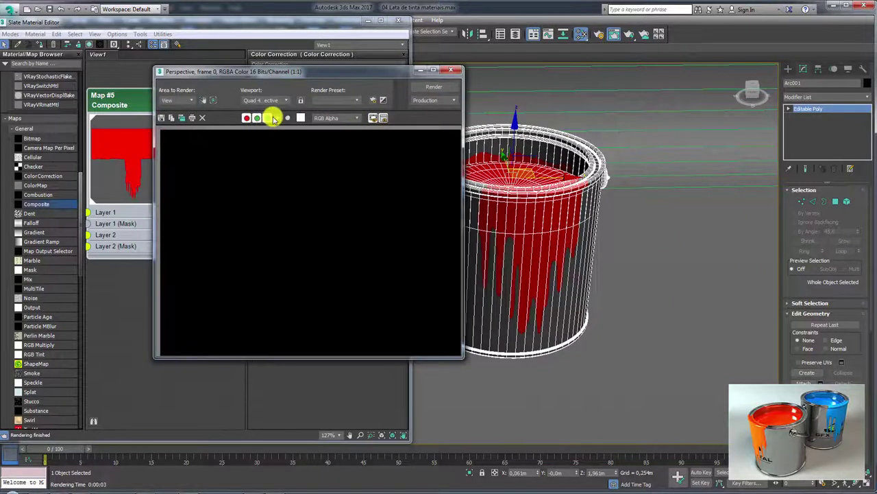
click(278, 119)
click(278, 119)
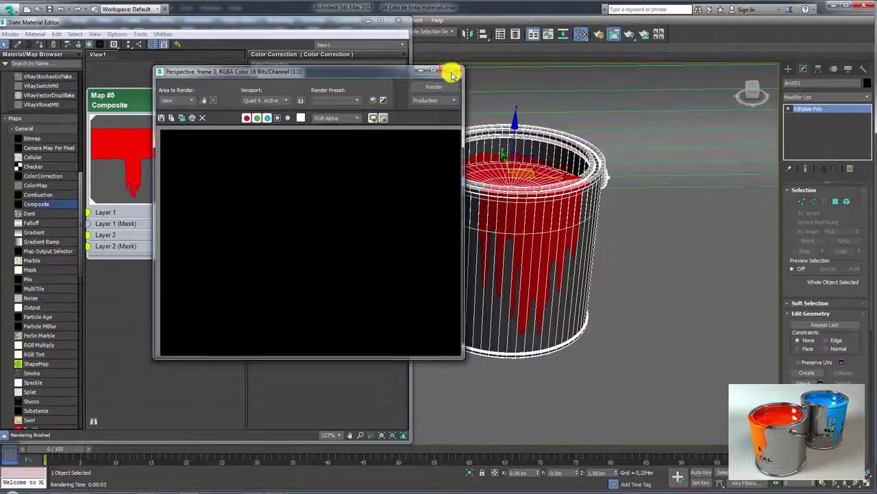
click(450, 70)
- Create a VRayLight plane light over the scene
scroll(480, 185, down, 3)
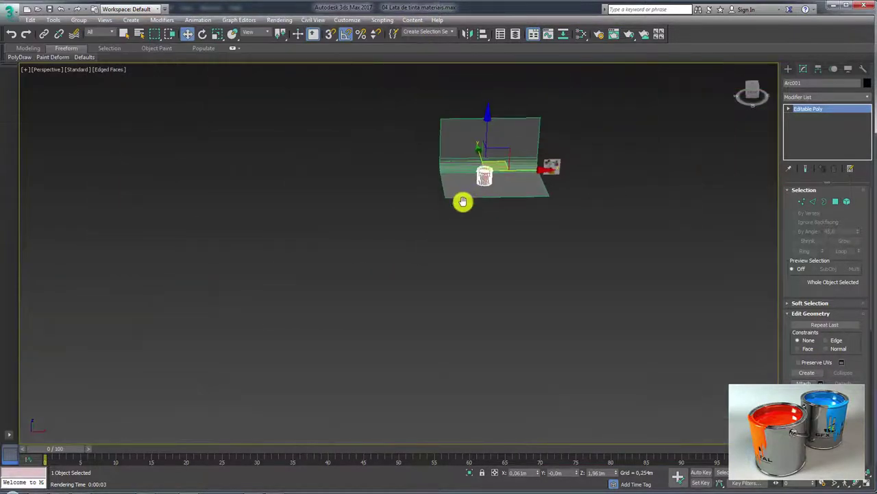
alt+middle_drag(464, 199, 484, 267)
click(788, 68)
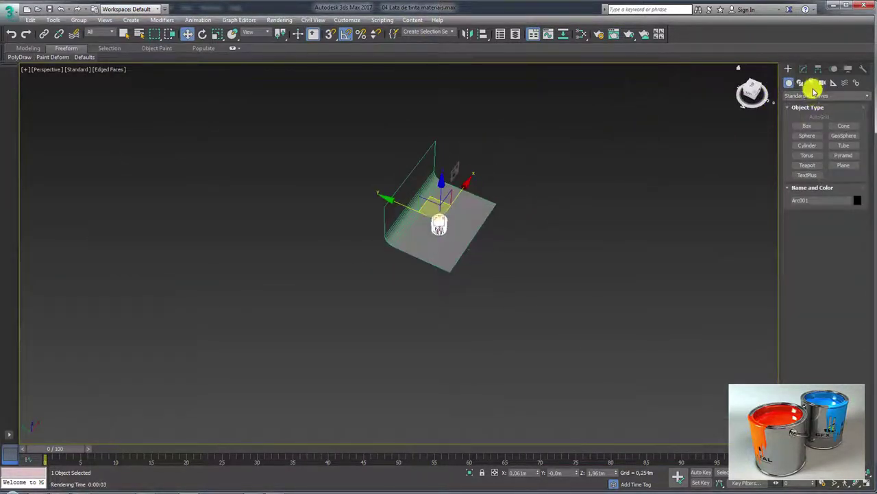
click(812, 82)
click(807, 125)
alt+middle_drag(531, 215, 481, 193)
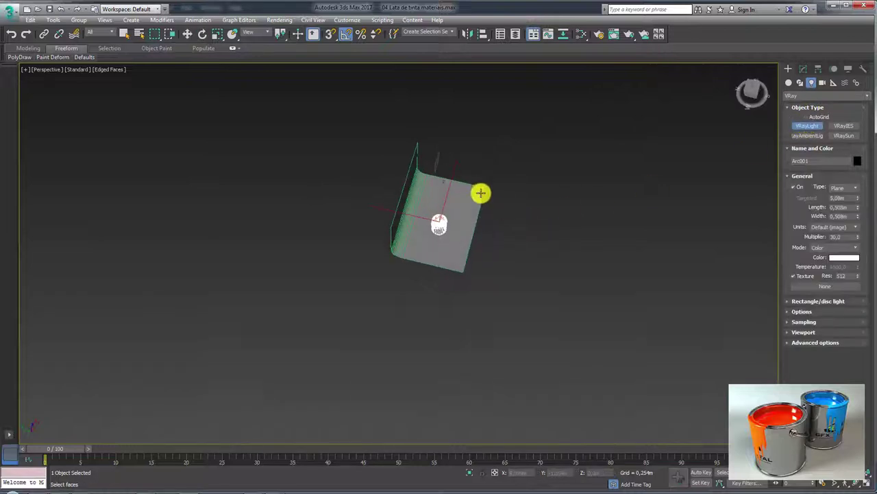
drag(493, 199, 438, 270)
- Raise the plane light above the paint can and tilt it 25° around X
key(w)
alt+middle_drag(498, 231, 494, 186)
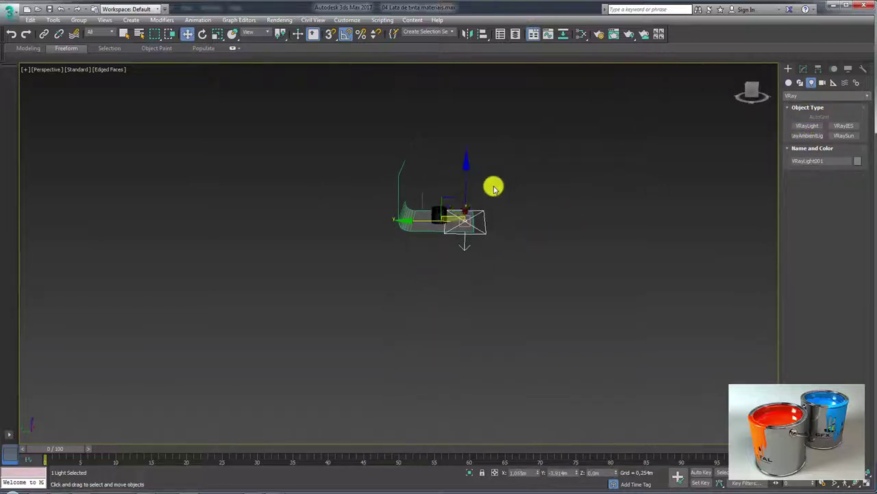
drag(454, 199, 484, 102)
key(e)
drag(529, 84, 561, 107)
scroll(474, 212, up, 5)
click(360, 219)
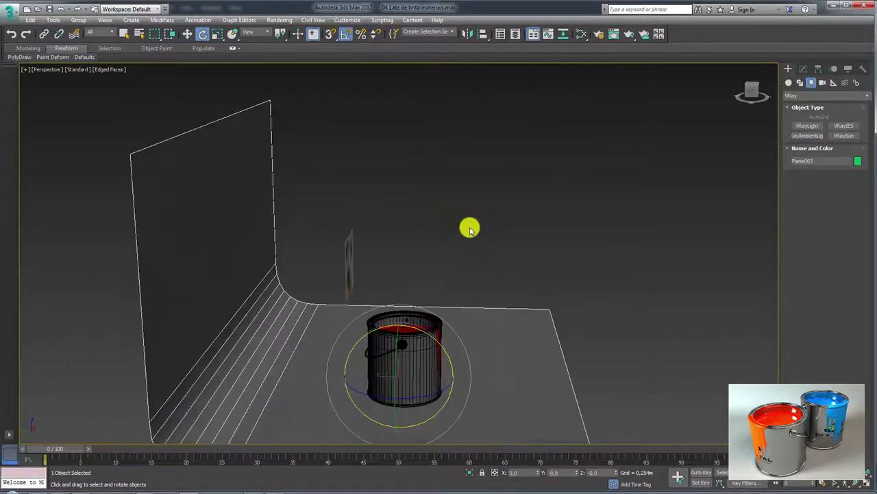
scroll(470, 227, up, 3)
scroll(345, 313, up, 3)
middle_drag(345, 313, 368, 248)
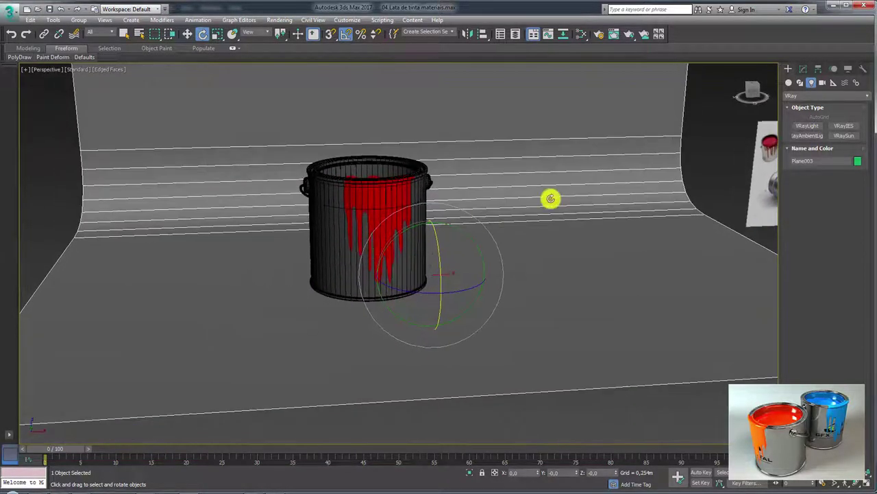
scroll(582, 149, down, 3)
scroll(584, 137, down, 5)
middle_drag(583, 137, 606, 190)
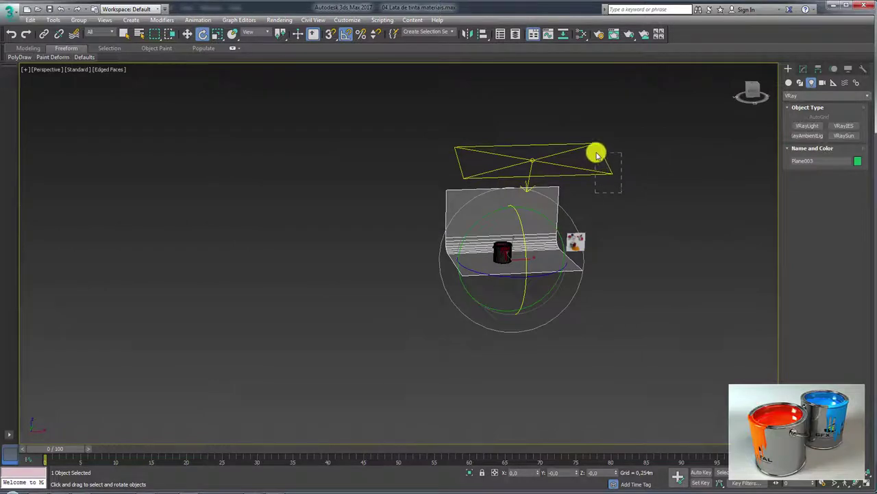
- Set the light's Multiplier to 10 and render a preview of the scene
click(596, 155)
click(803, 70)
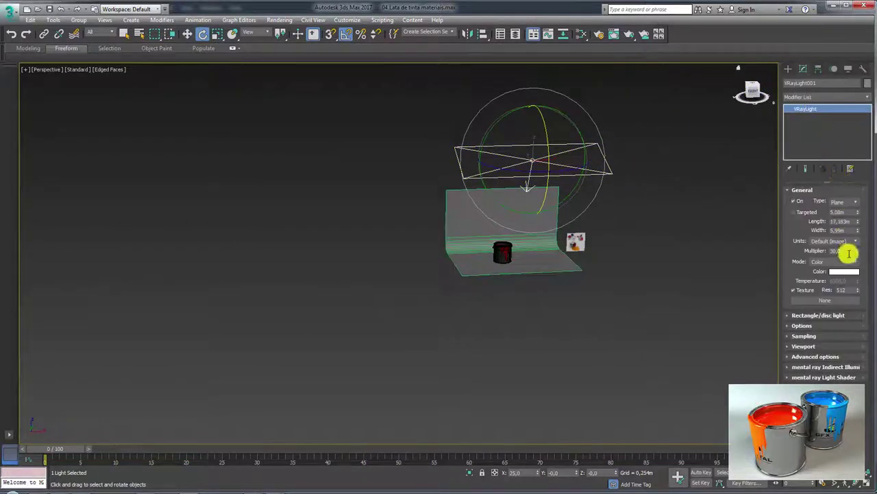
drag(848, 253, 813, 255)
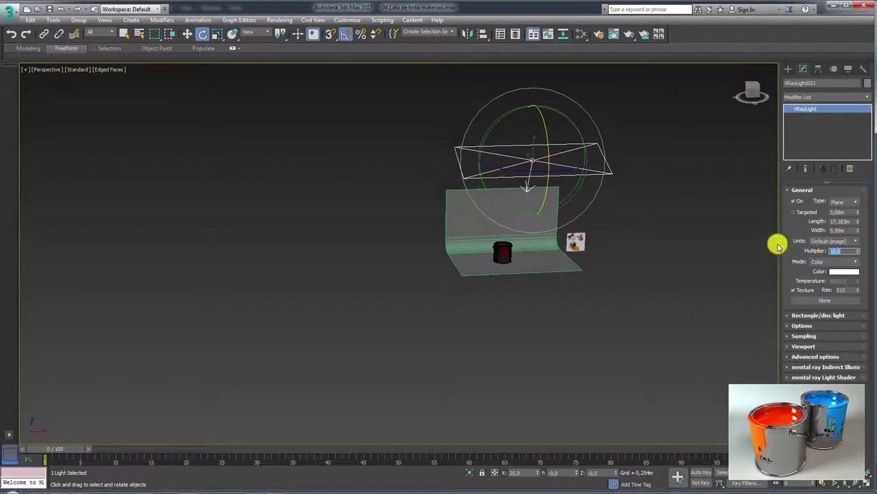
scroll(544, 254, up, 5)
scroll(446, 250, up, 3)
click(476, 229)
scroll(538, 215, up, 5)
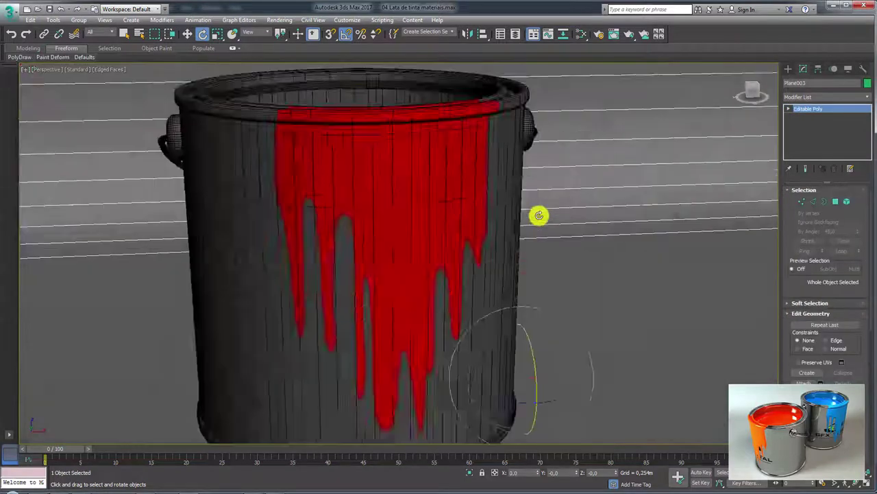
scroll(513, 220, down, 4)
click(621, 33)
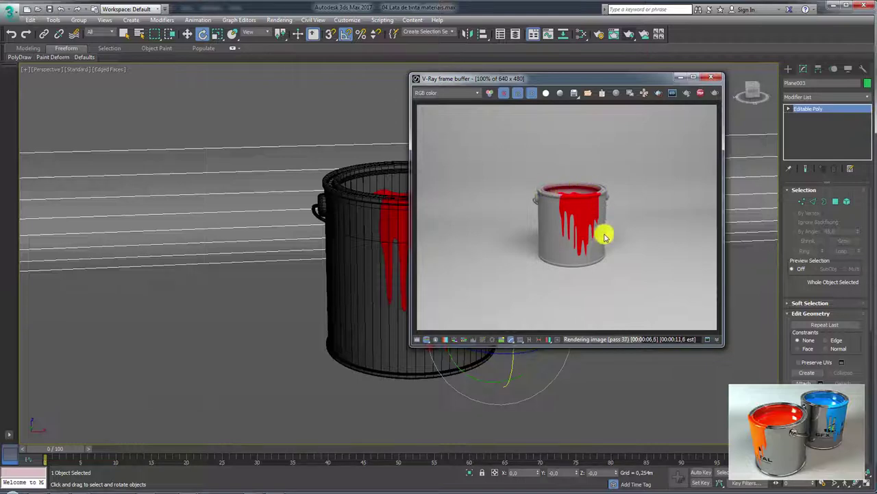
- Close the render and tidy the Composite and bitmap nodes higher in the Slate graph
click(712, 76)
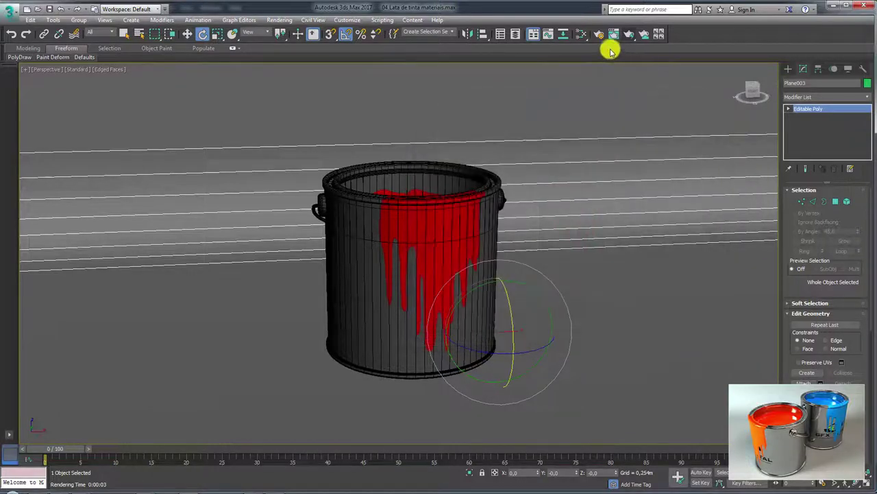
click(581, 35)
scroll(187, 173, down, 6)
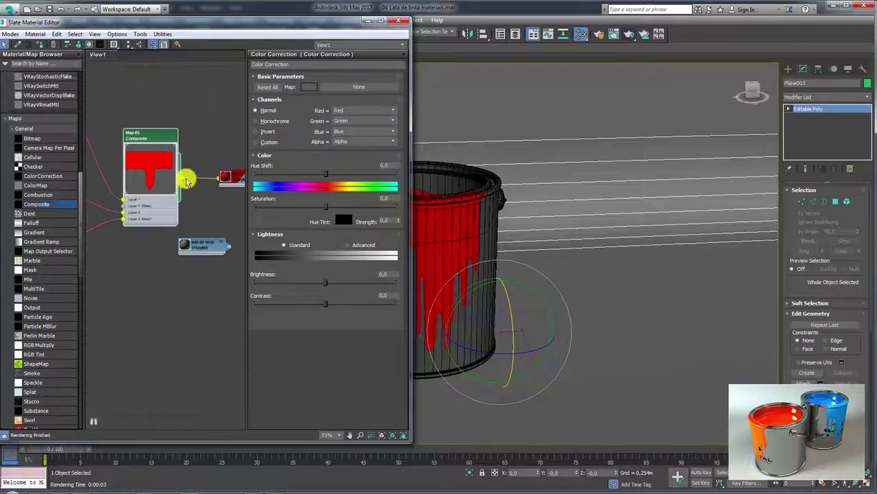
click(202, 126)
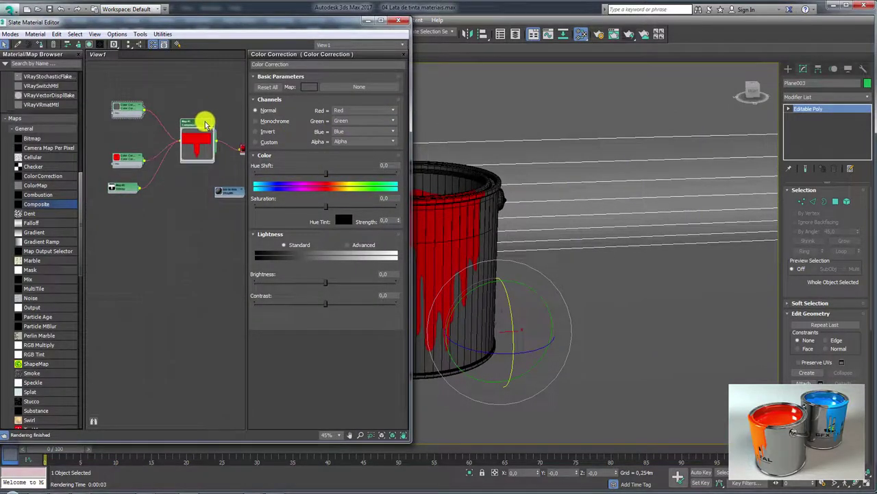
drag(199, 151, 203, 118)
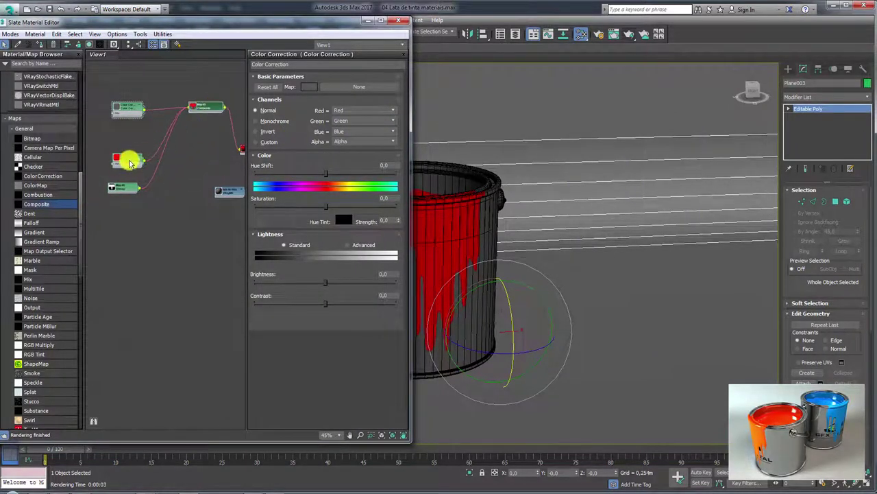
drag(127, 157, 127, 130)
drag(127, 183, 135, 146)
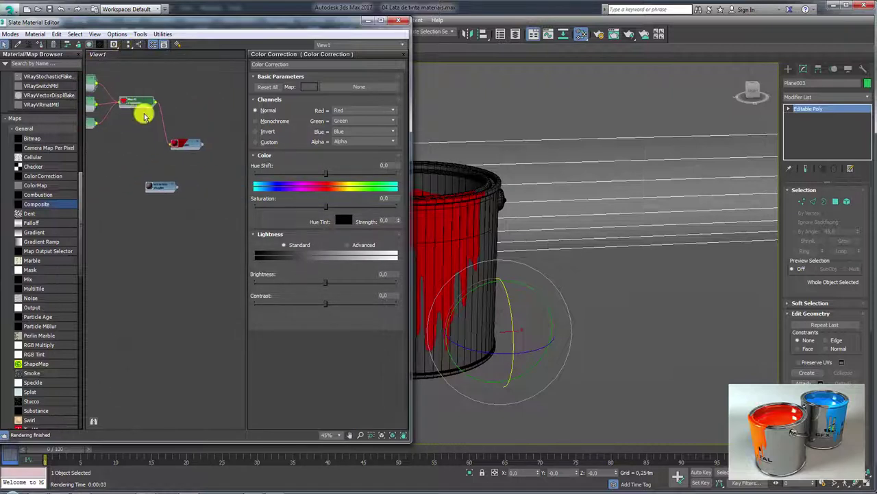
scroll(199, 141, up, 5)
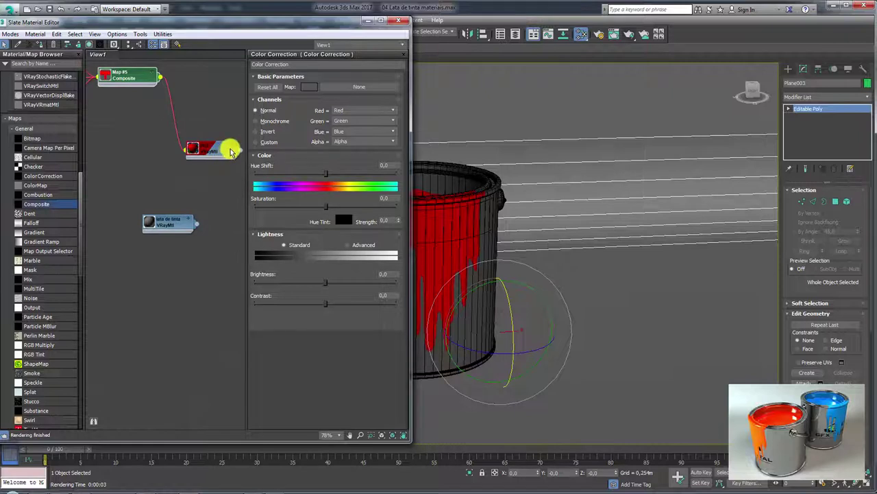
- Disconnect the Composite map from the piso material and reposition both nodes
click(231, 148)
drag(229, 146, 199, 77)
middle_drag(199, 77, 206, 185)
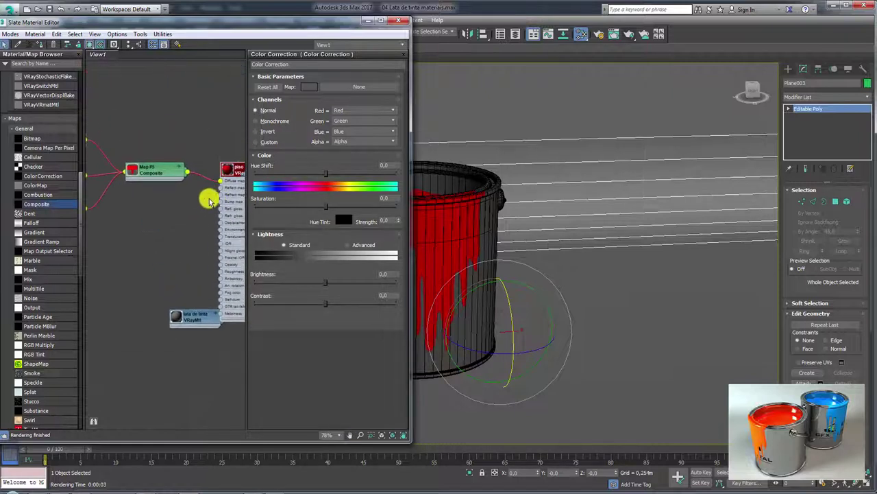
drag(193, 184, 165, 148)
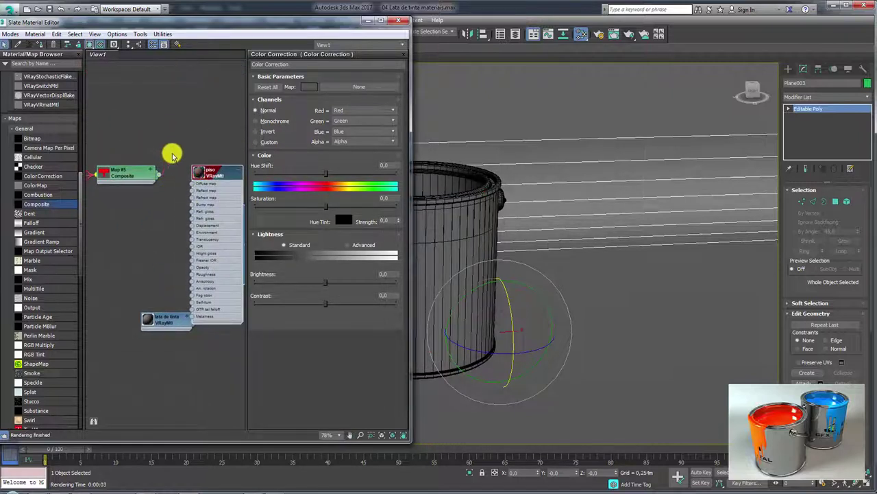
drag(213, 171, 215, 111)
drag(123, 177, 128, 149)
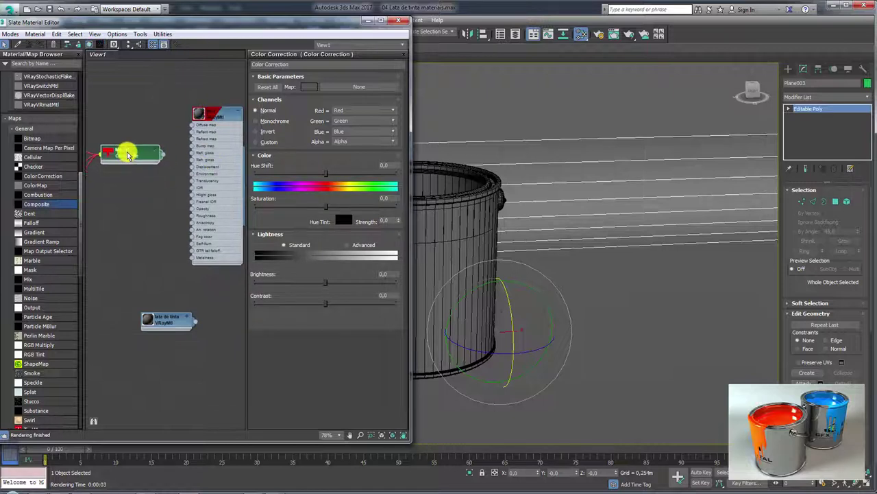
middle_drag(163, 161, 130, 159)
- Give the piso material a grey 136 reflection, Metalness 1.0 and Glossiness 0.85
double_click(191, 114)
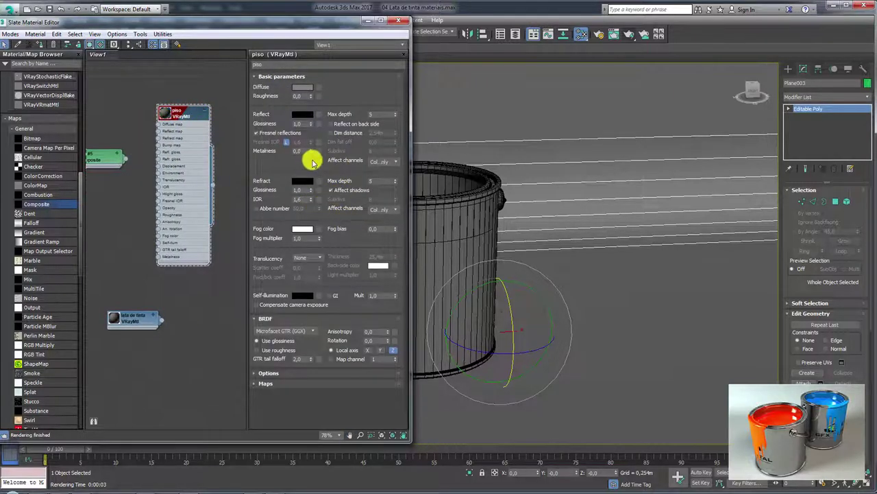
click(302, 115)
drag(265, 111, 278, 106)
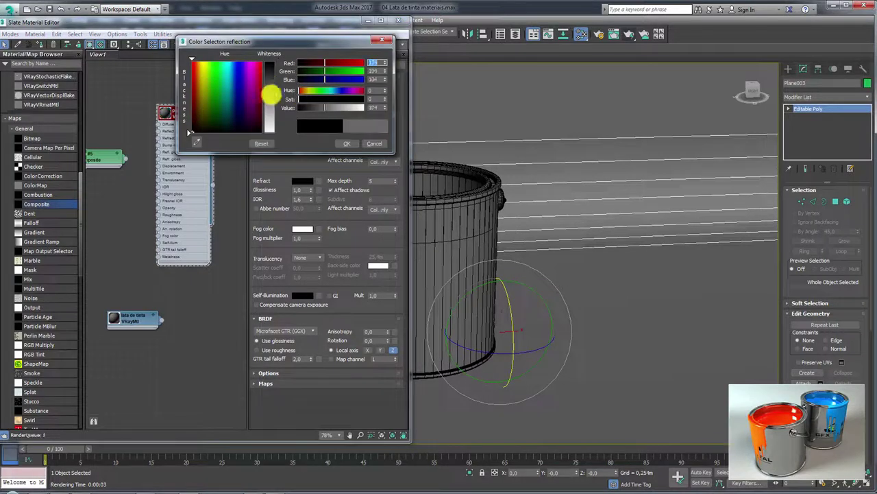
click(346, 143)
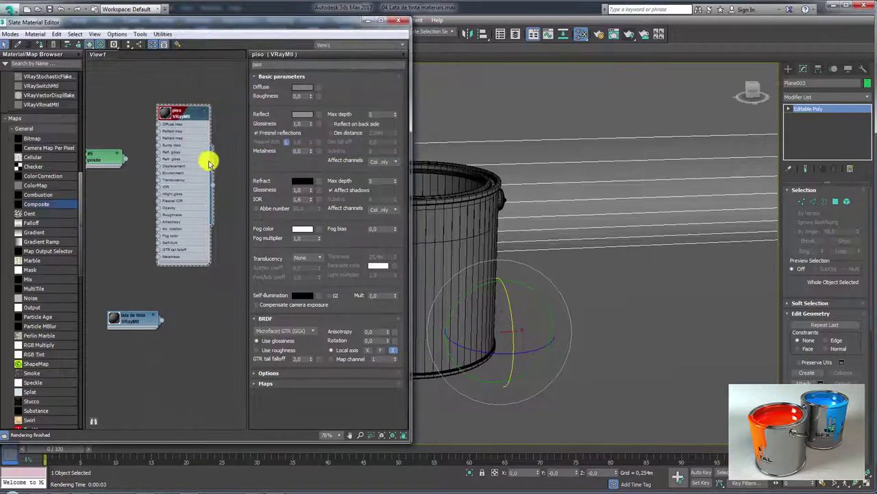
middle_drag(206, 160, 192, 190)
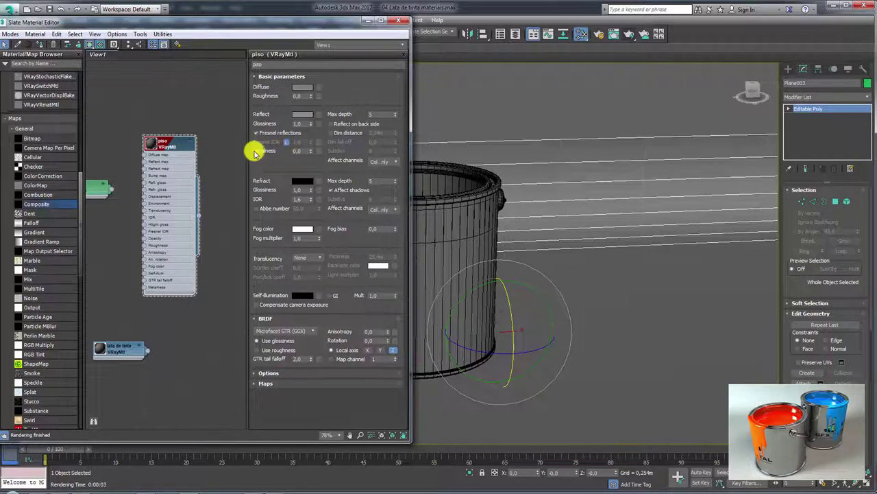
drag(311, 153, 309, 126)
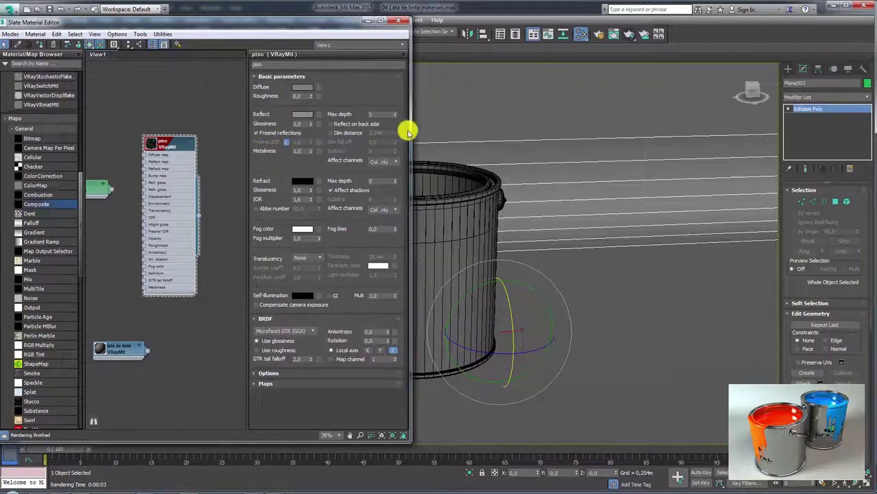
- Expand the piso node's preview and start a V-Ray test render
drag(174, 130, 192, 132)
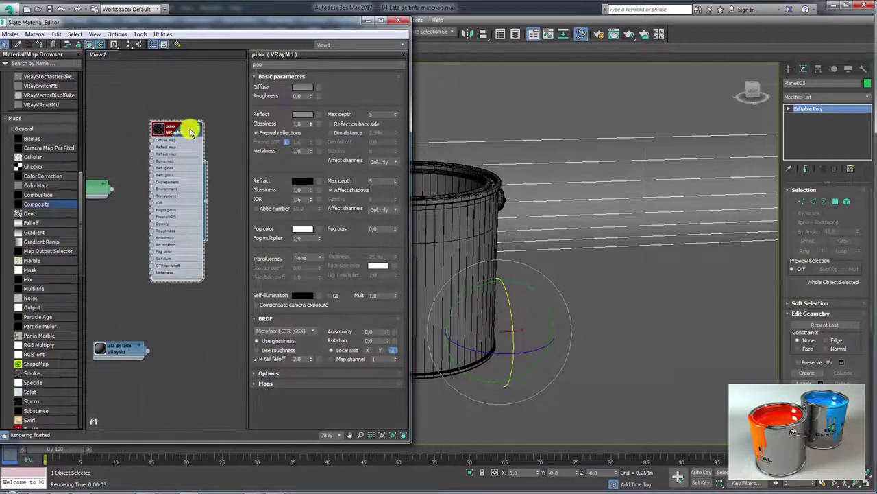
double_click(160, 131)
text(0,85)
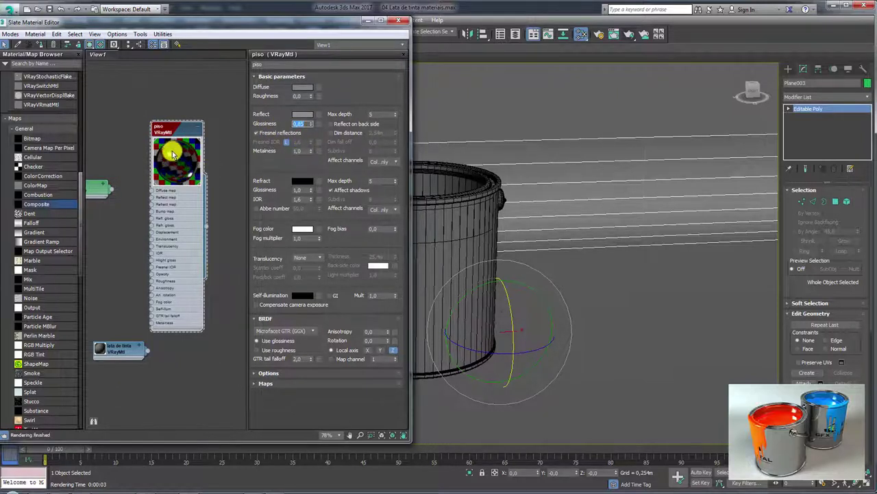
scroll(549, 223, up, 2)
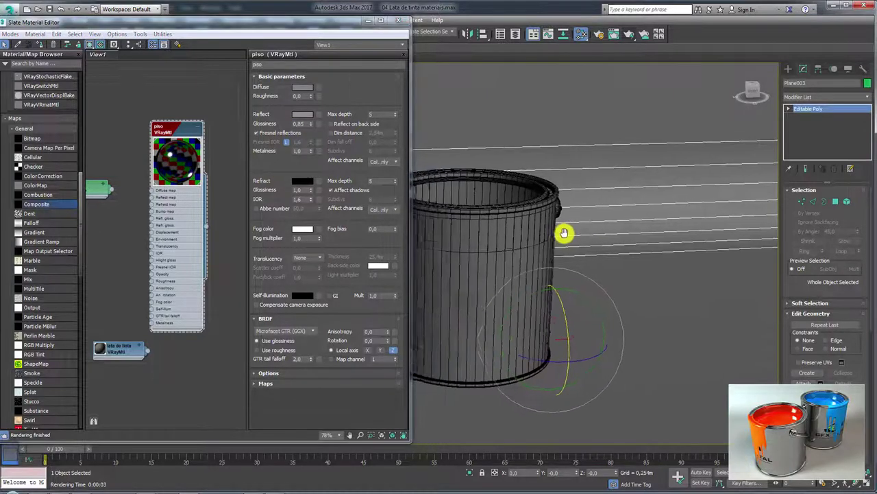
scroll(565, 233, up, 2)
click(631, 37)
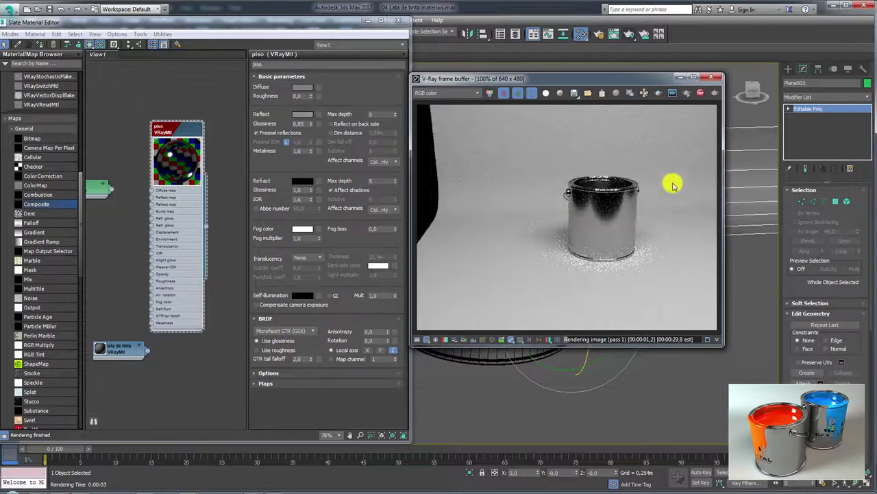
- Close the V-Ray frame buffer, then move and zoom on the piso node
click(712, 77)
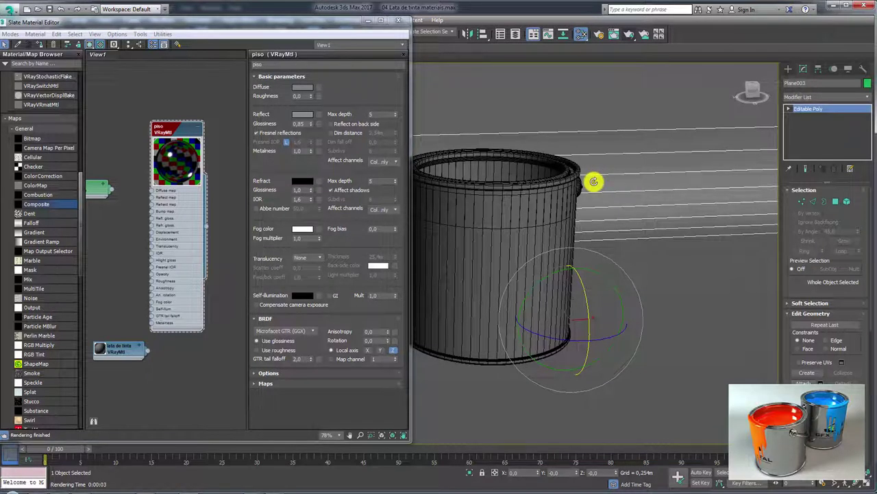
drag(198, 125, 223, 122)
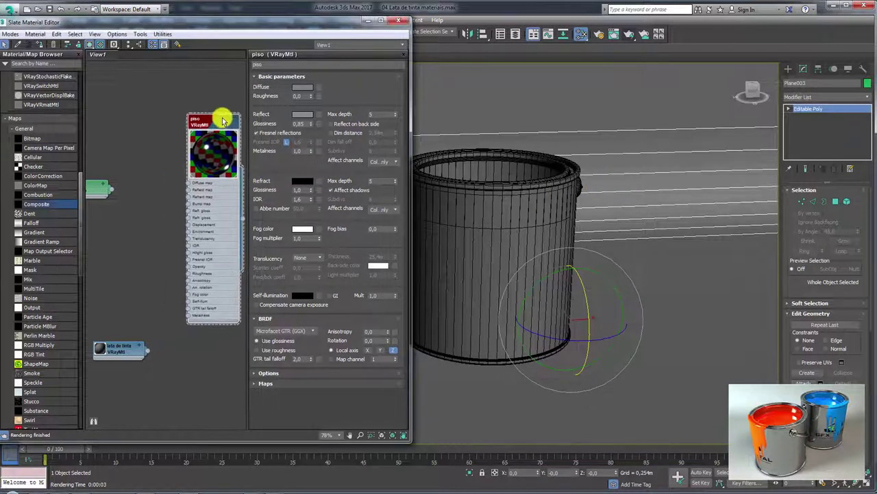
scroll(206, 119, down, 1)
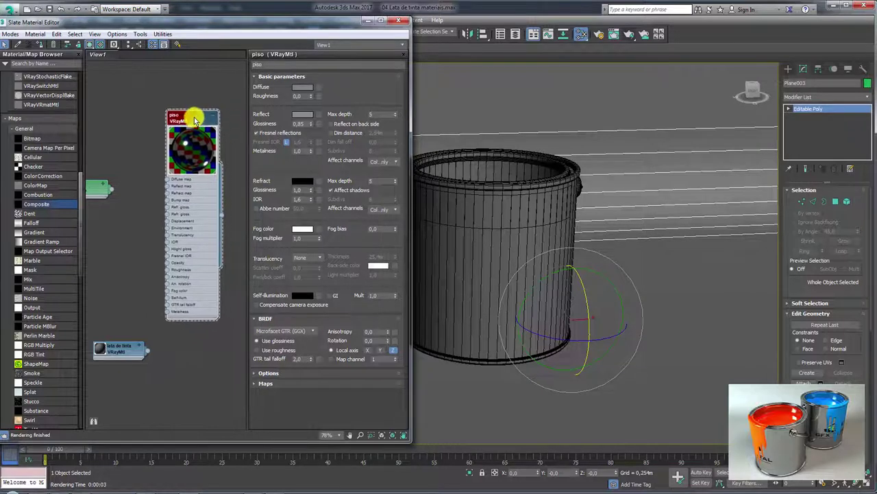
scroll(199, 115, down, 1)
scroll(137, 201, down, 1)
scroll(175, 197, up, 2)
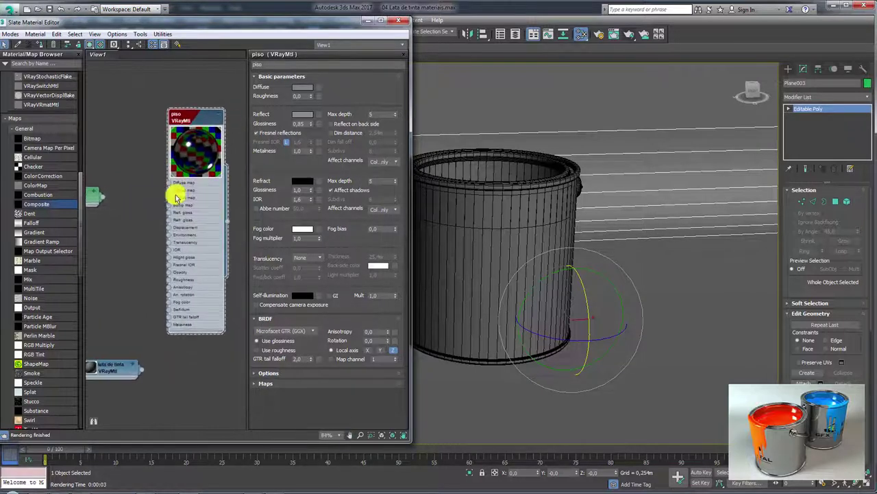
scroll(192, 189, up, 1)
scroll(188, 195, up, 1)
scroll(215, 187, up, 1)
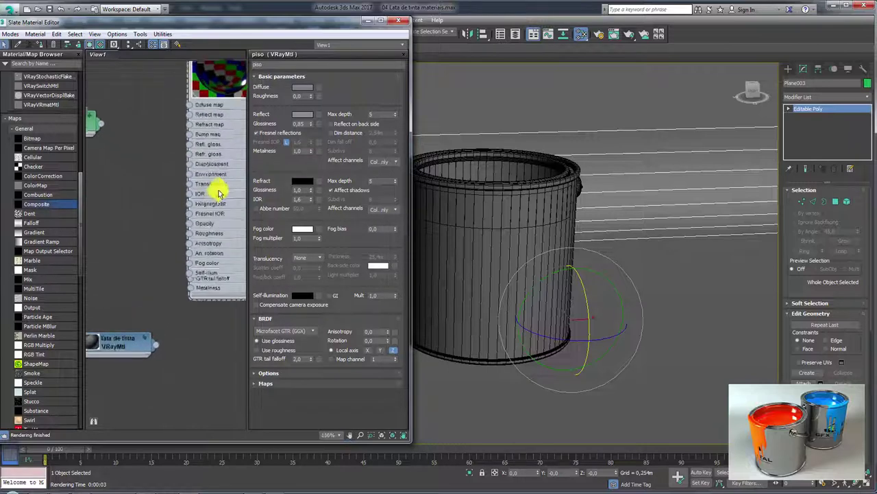
- Re-render the can, close the Rendered Frame Window and switch to Explorer
click(613, 33)
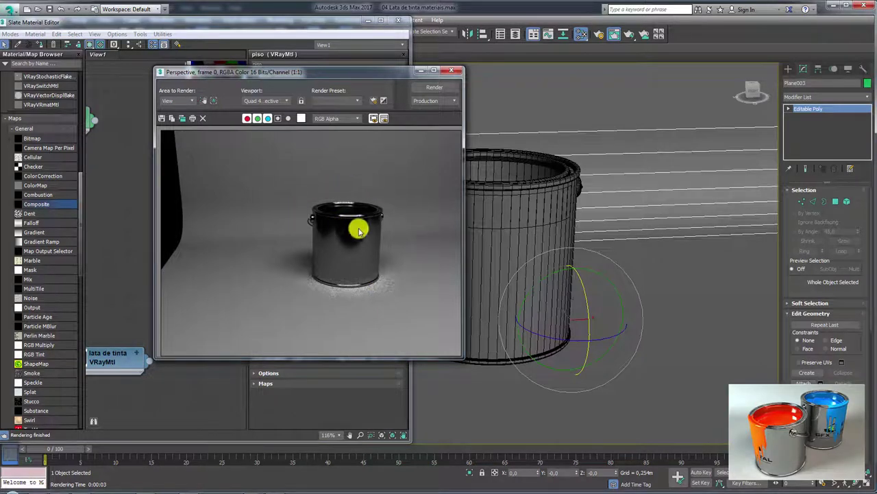
click(457, 70)
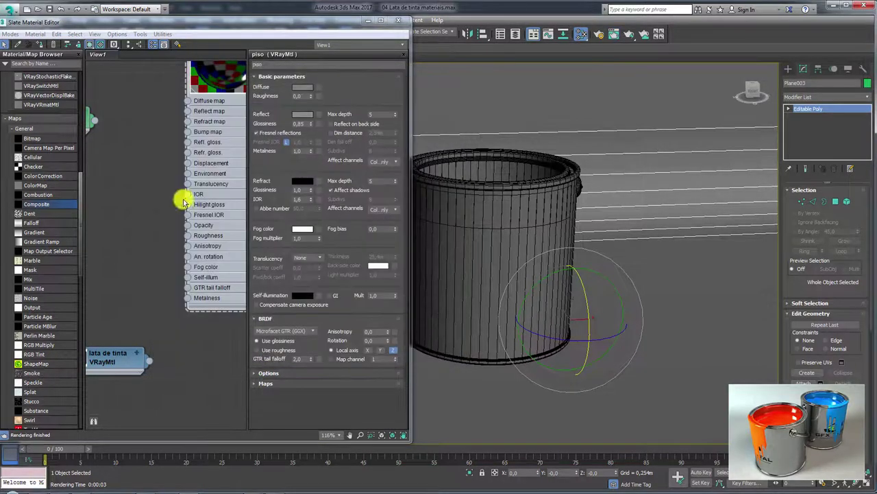
click(192, 196)
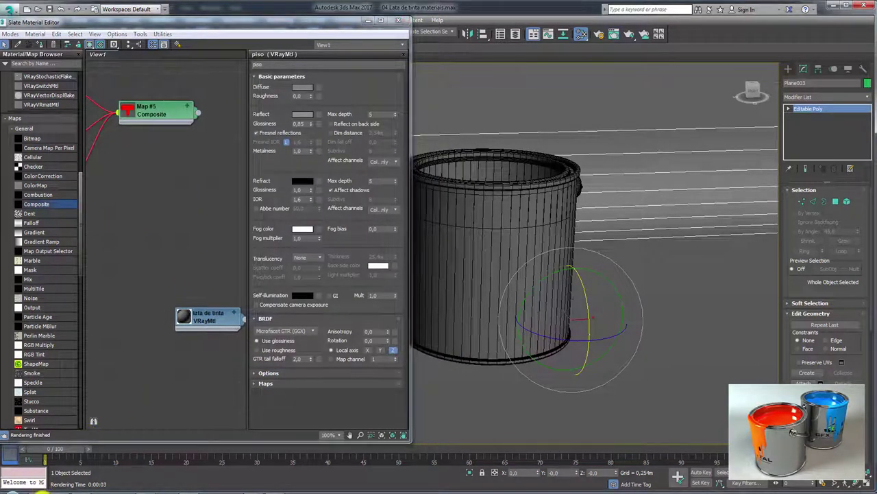
click(160, 445)
- Drag kitchen.hdr from Lata de Tinta\Texturas extras into Slate View1, then minimize Explorer
click(519, 216)
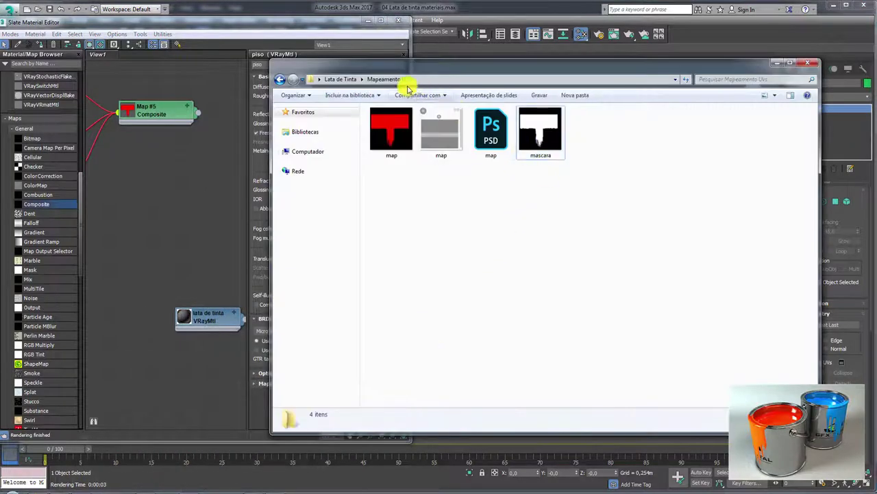
click(338, 81)
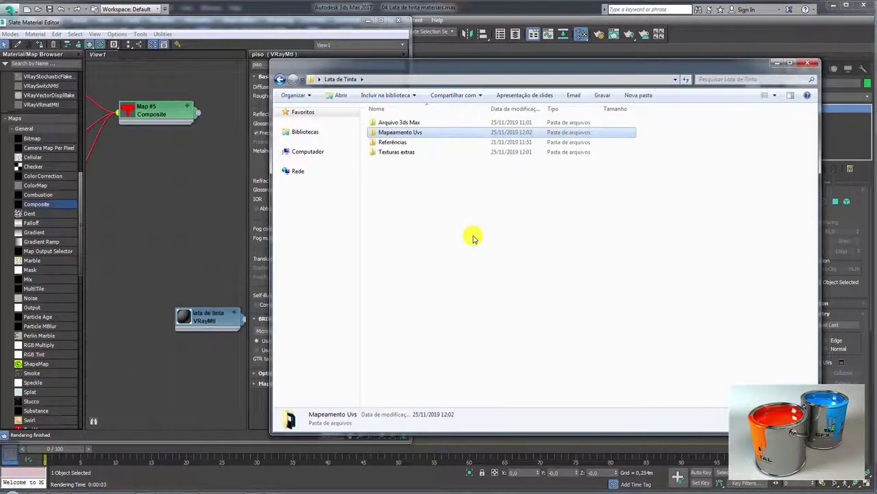
double_click(401, 154)
click(441, 129)
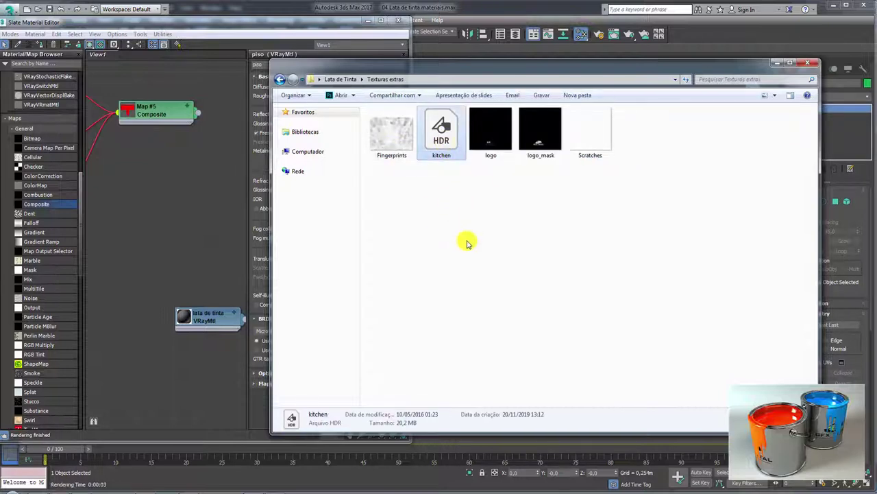
mouse_move(442, 133)
mouse_down()
mouse_move(141, 194)
mouse_move(172, 196)
mouse_up()
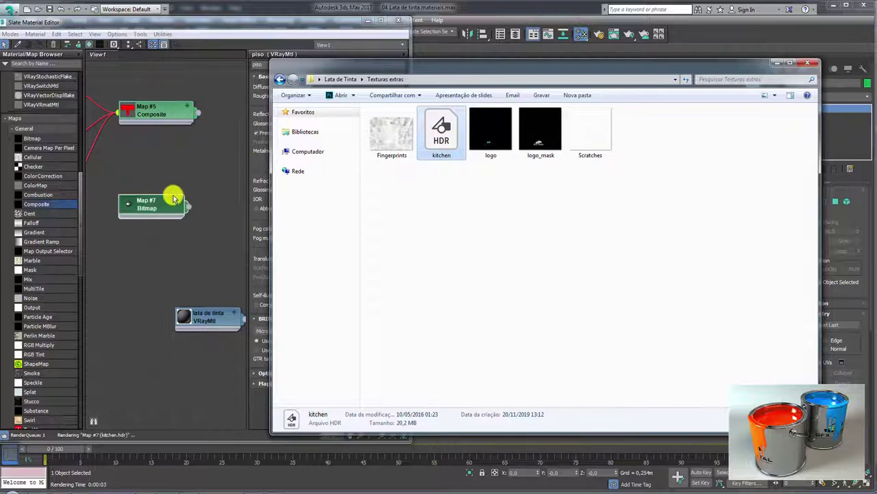
click(772, 67)
click(776, 64)
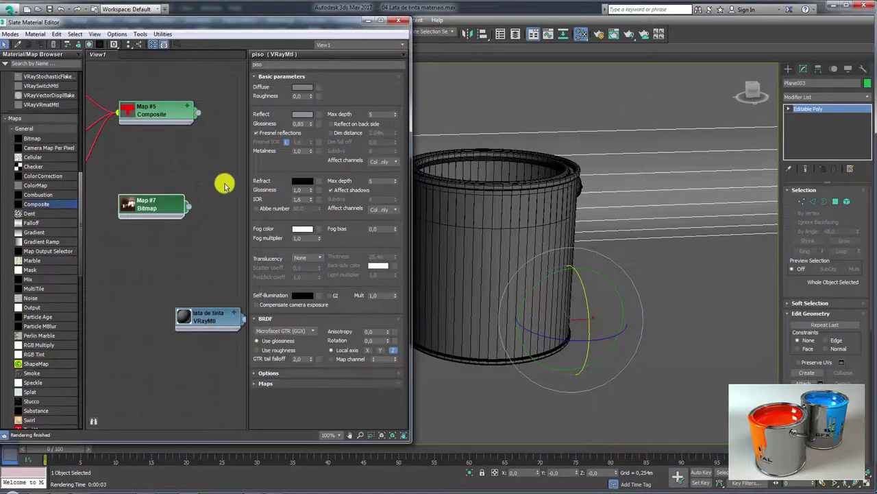
- Rearrange the graph and position the kitchen.hdr Map #7 bitmap node
mouse_move(168, 206)
mouse_down()
mouse_move(148, 207)
mouse_move(266, 158)
mouse_up()
click(404, 55)
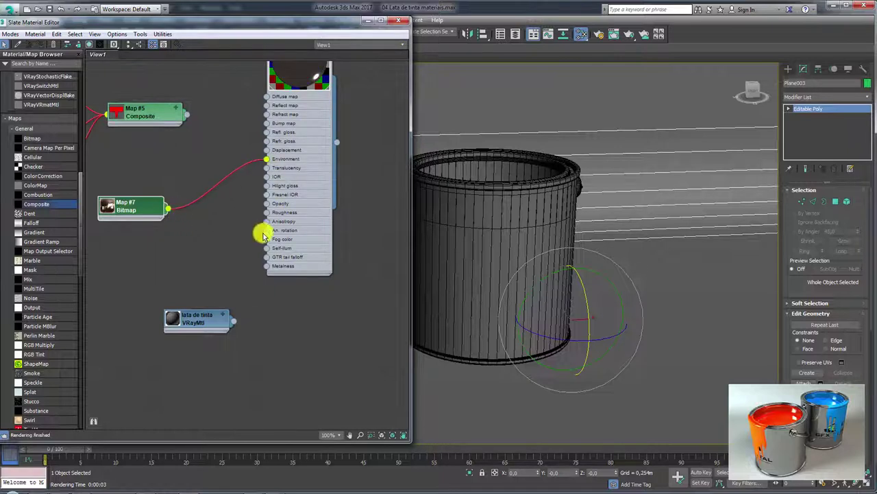
middle_drag(322, 122, 317, 212)
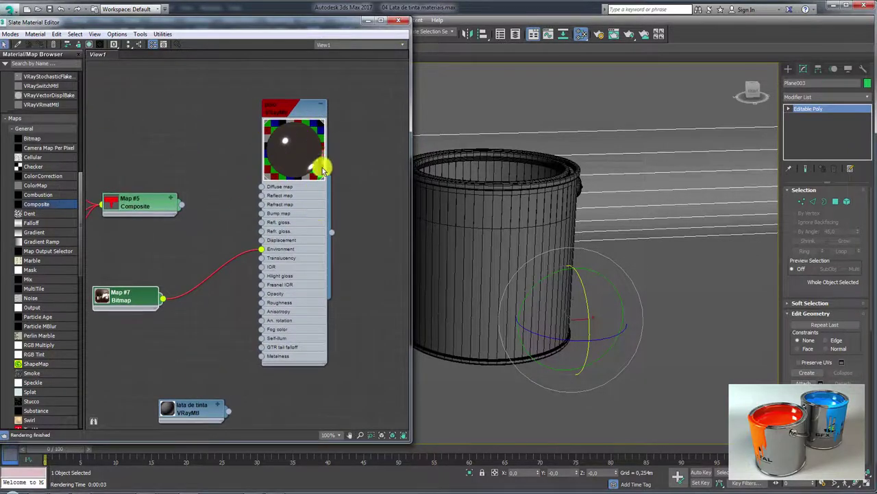
double_click(294, 112)
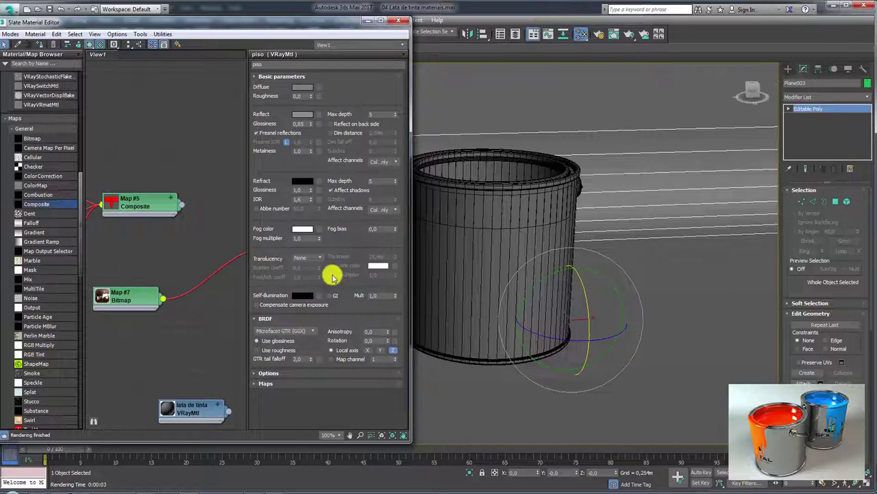
double_click(129, 297)
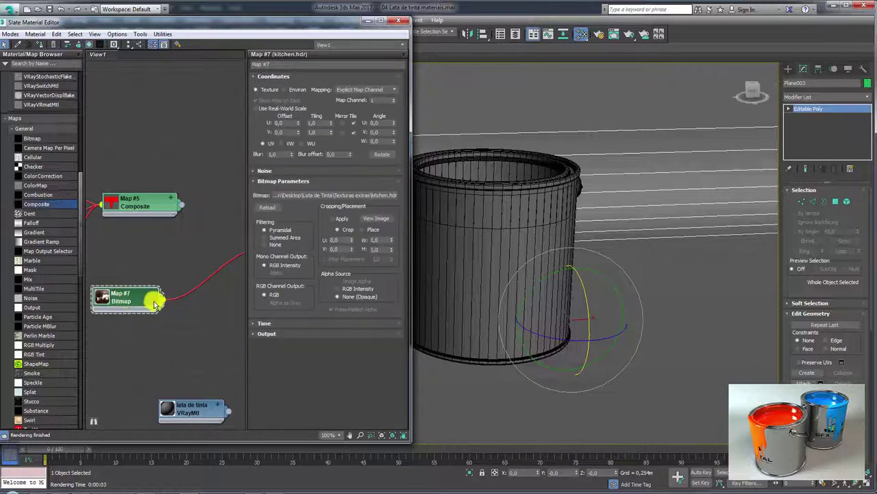
drag(157, 302, 184, 273)
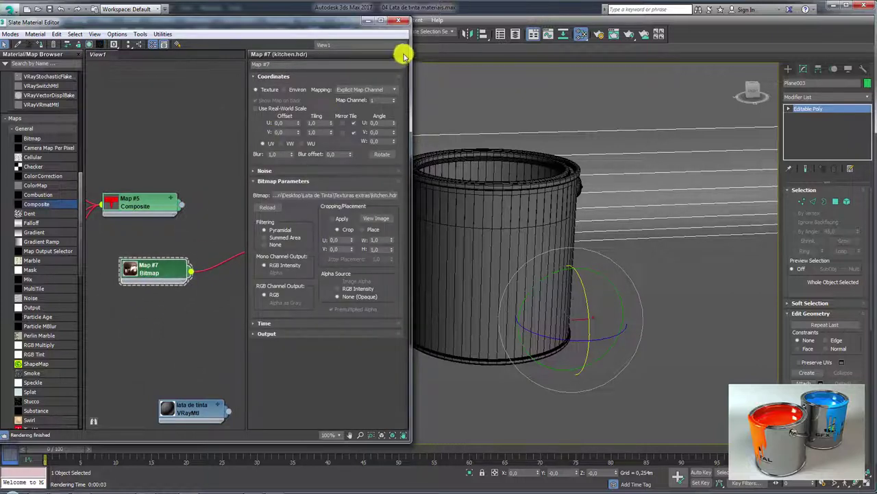
click(403, 57)
- Set the kitchen.hdr bitmap to Environ coordinates with Spherical Environment mapping
double_click(158, 266)
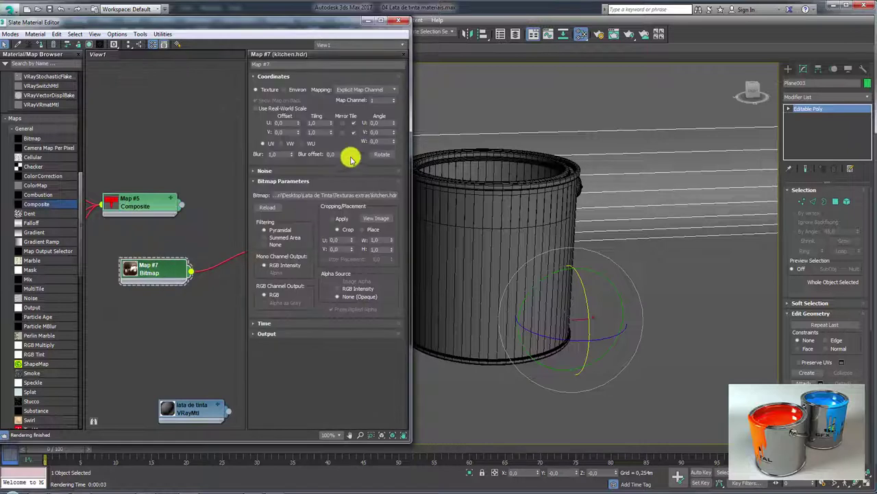
click(284, 89)
click(373, 91)
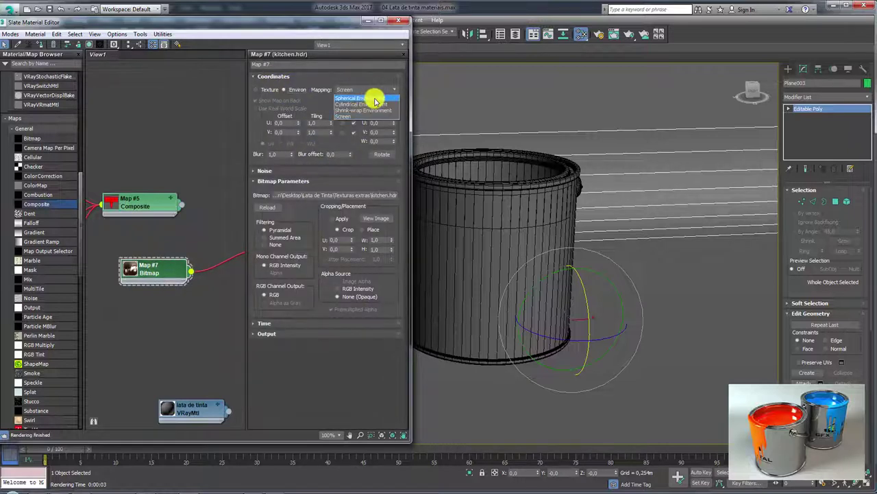
click(367, 101)
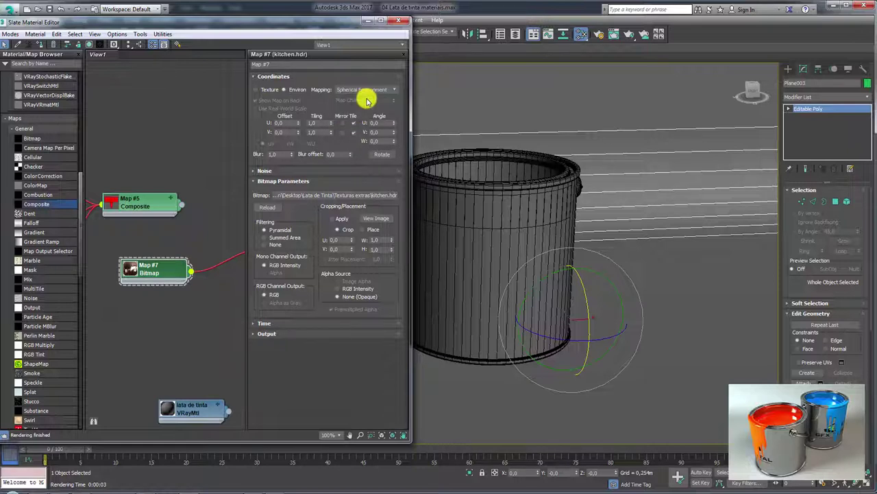
double_click(130, 269)
drag(141, 252, 135, 244)
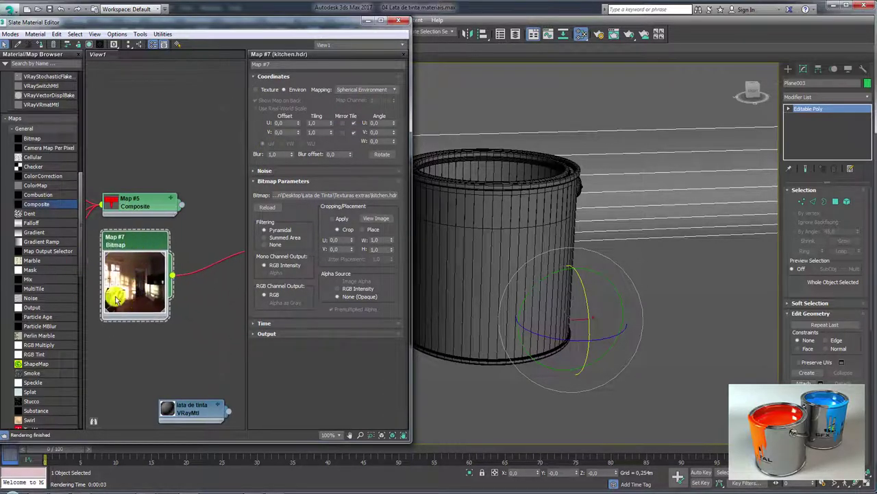
- Test-render the metallic can, stop the render early and close the frame buffer
click(377, 22)
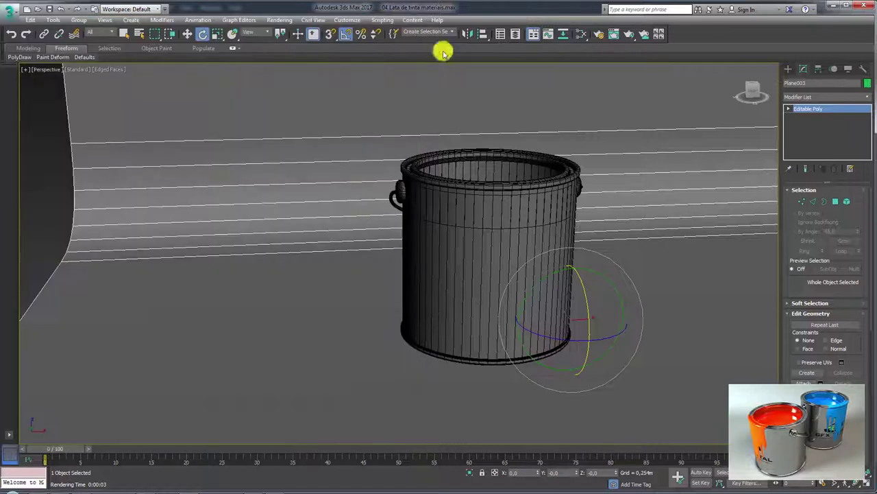
click(629, 27)
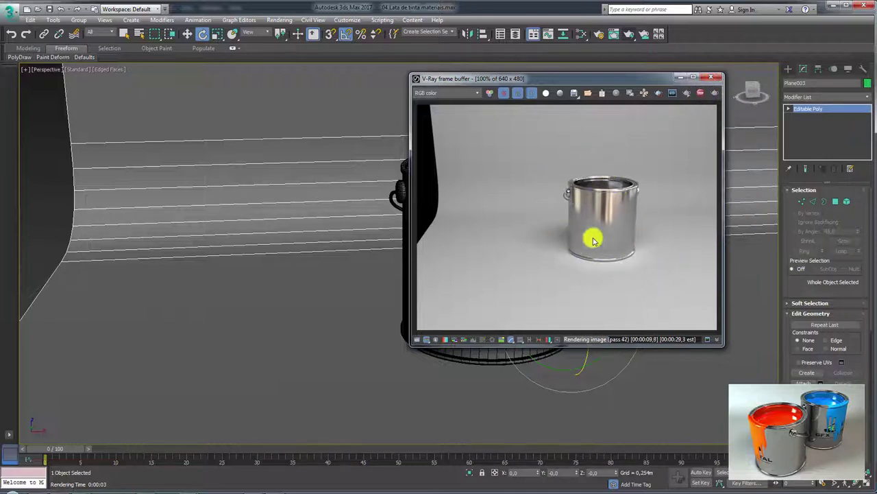
click(700, 95)
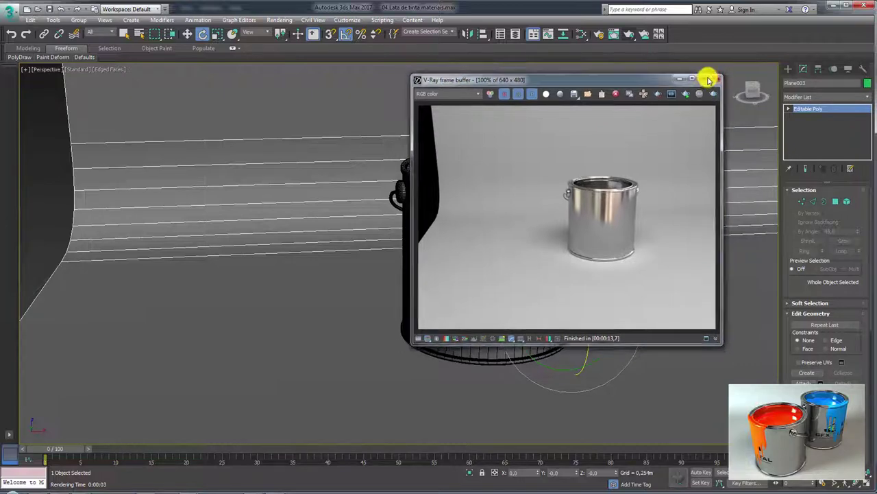
click(710, 78)
scroll(521, 226, up, 3)
scroll(473, 229, up, 2)
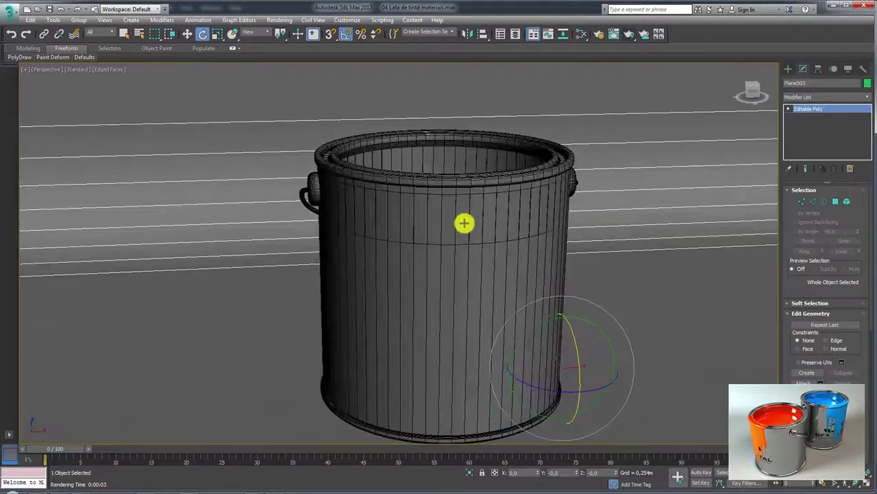
key(alt+space)
- Assign the red-drip VRayMtl from the Slate editor to the selected paint can
click(455, 218)
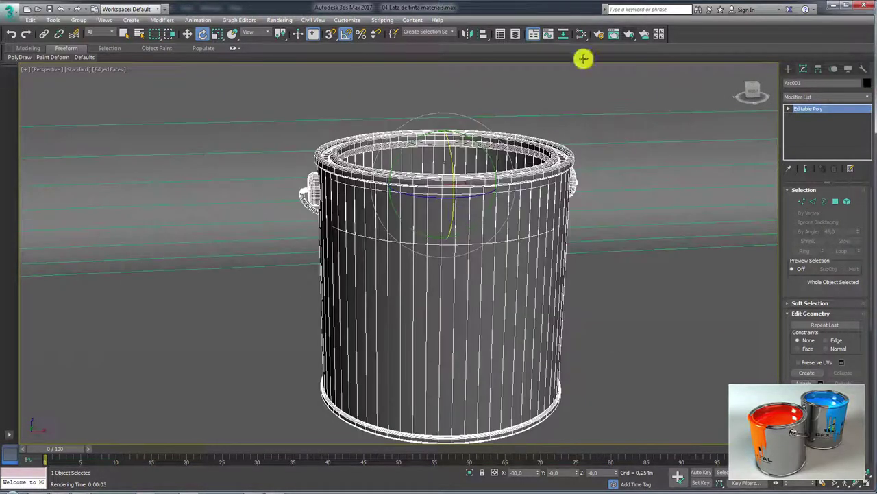
click(582, 33)
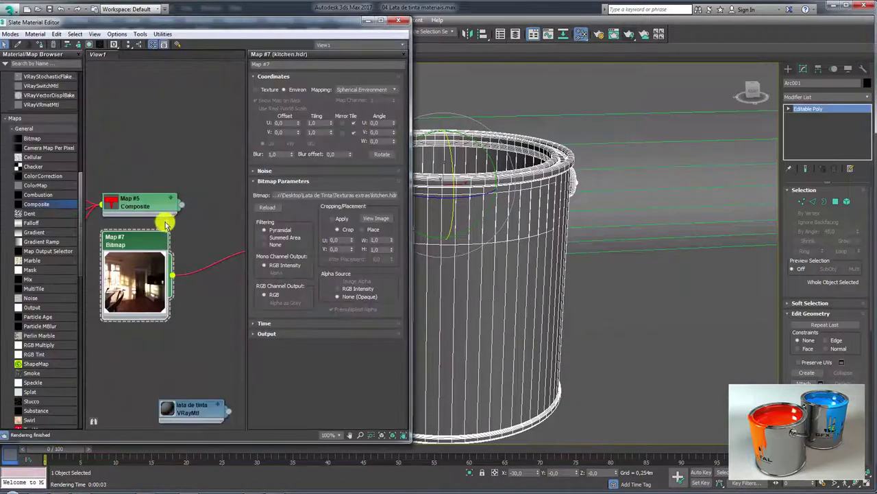
scroll(206, 223, down, 5)
middle_drag(212, 226, 160, 162)
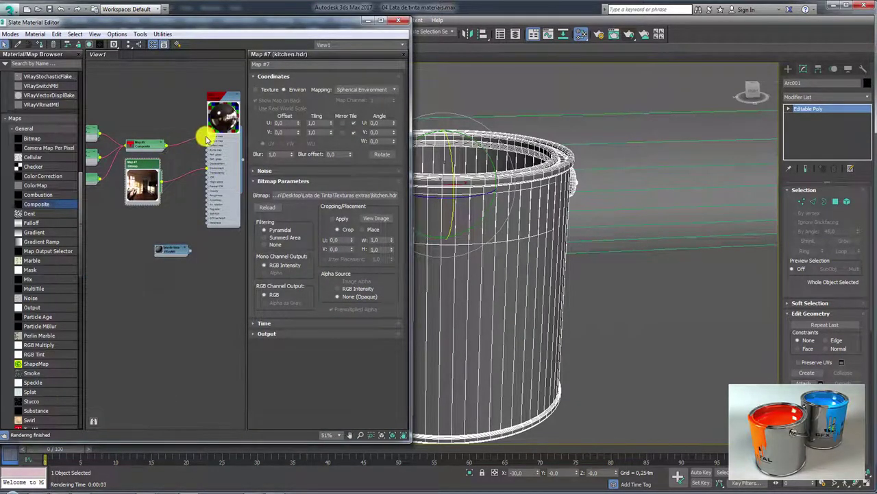
drag(147, 142, 163, 133)
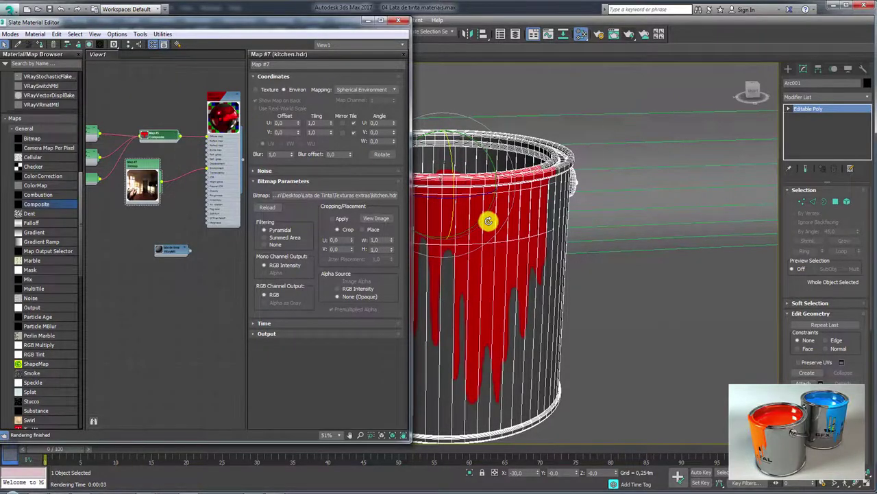
alt+middle_drag(488, 221, 562, 189)
click(629, 34)
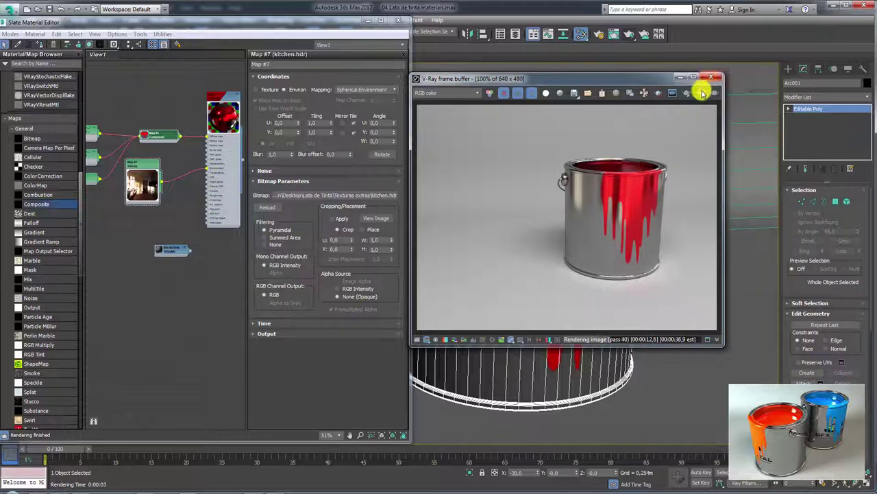
middle_drag(142, 179, 170, 159)
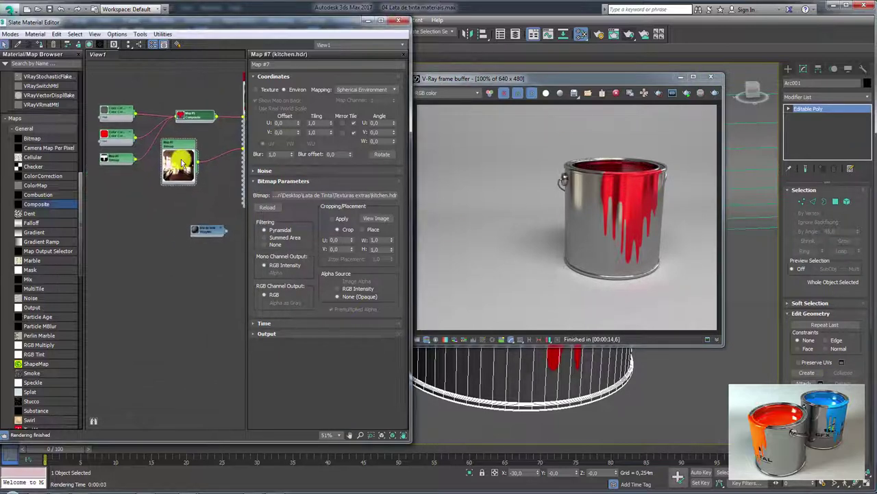
click(711, 76)
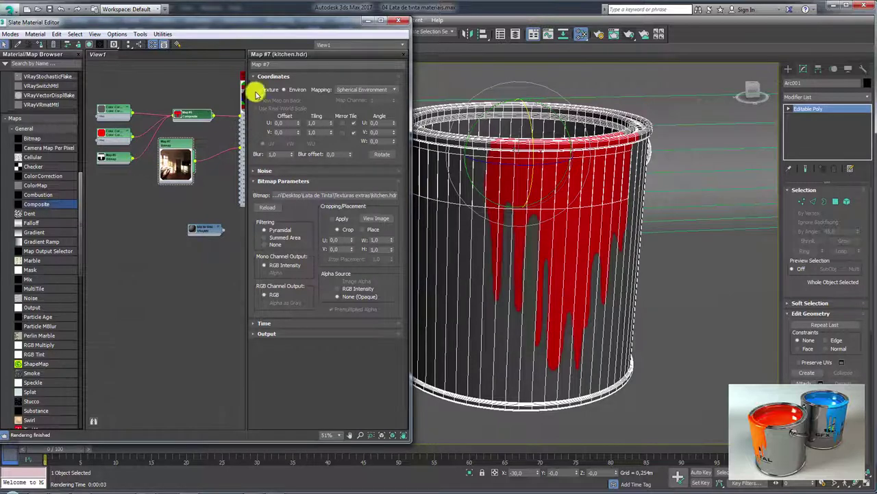
- Wire the Map #6 drip mask bitmap into the VRayMtl Metalness slot
click(402, 57)
scroll(143, 171, up, 4)
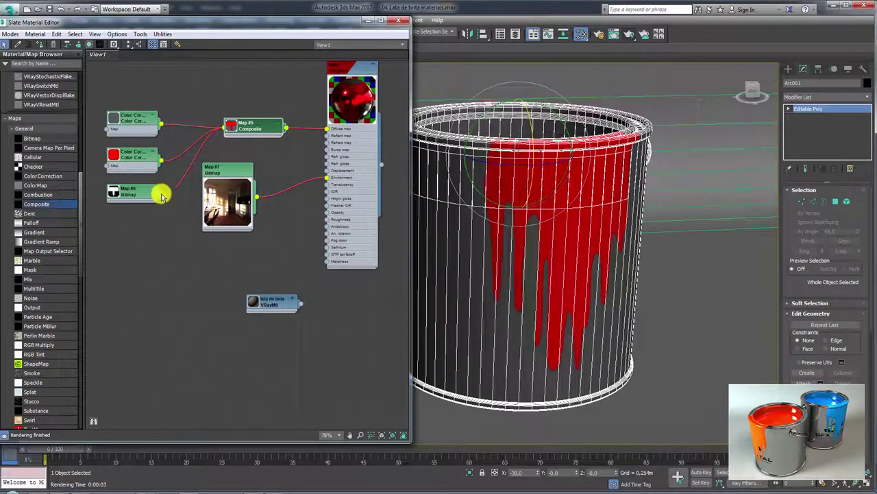
drag(161, 196, 328, 266)
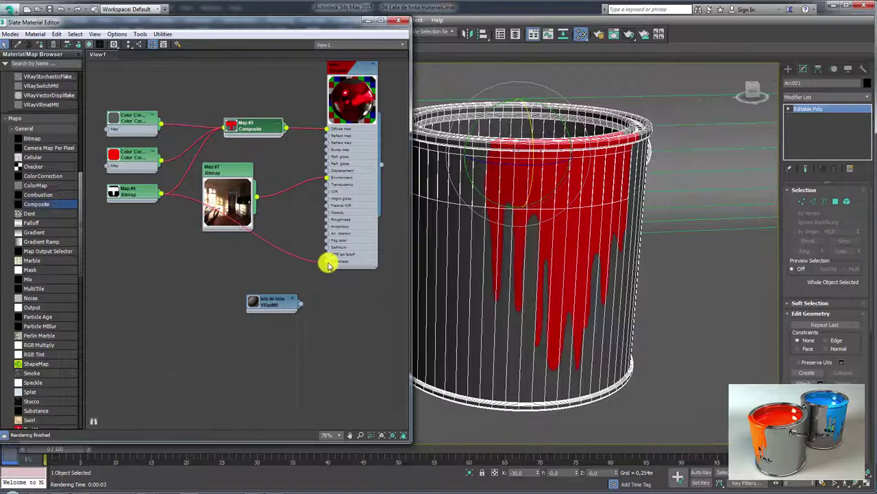
- Collapse the kitchen Map #7 node's preview and rearrange the nodes
drag(235, 180, 248, 168)
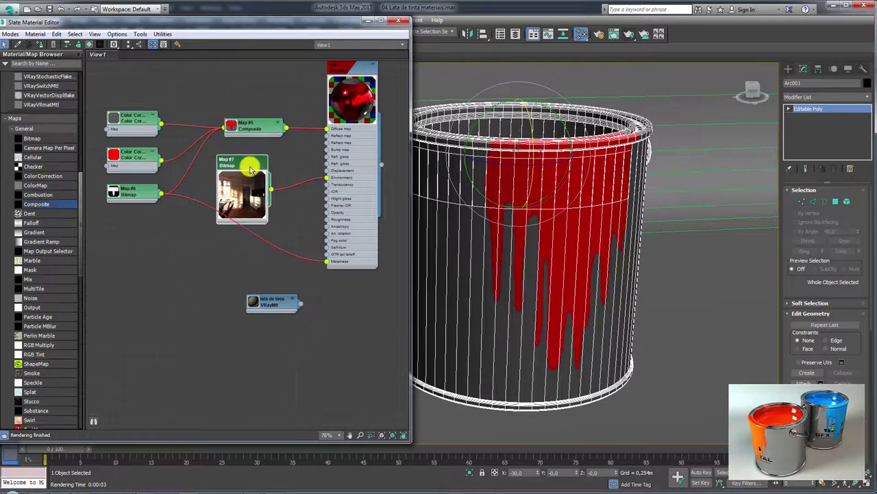
double_click(250, 168)
double_click(236, 199)
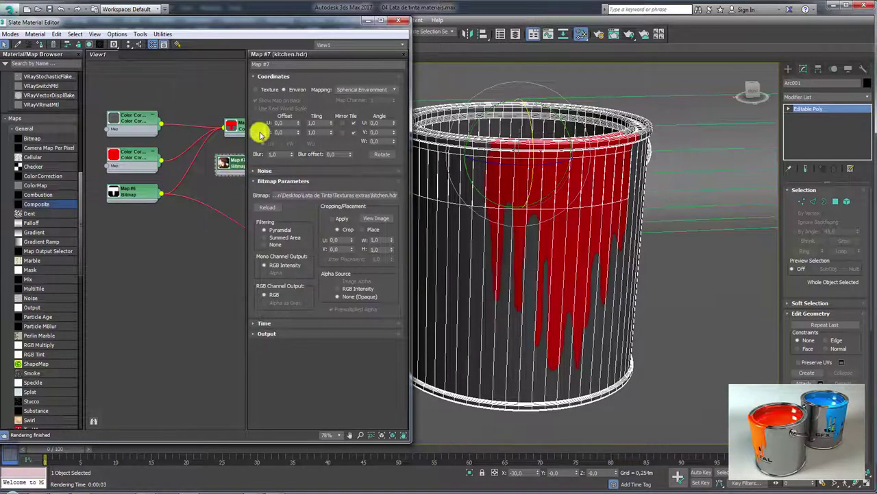
key(p)
middle_drag(308, 117, 333, 124)
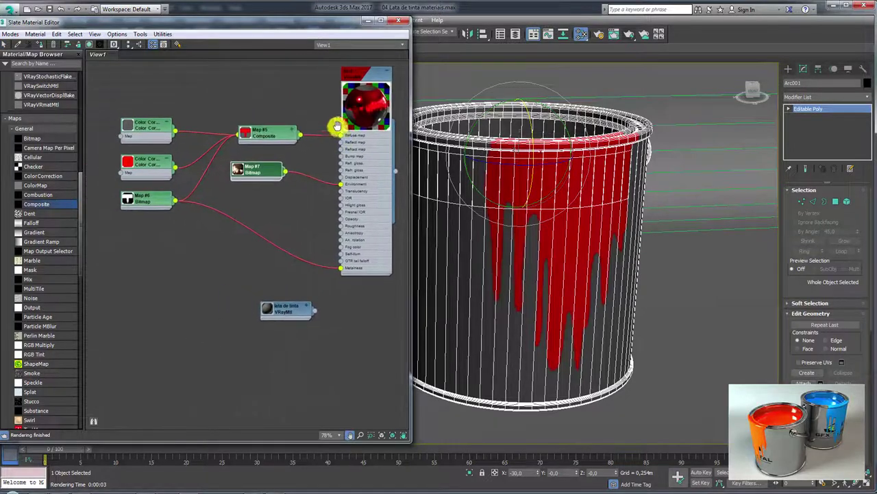
drag(152, 208, 155, 216)
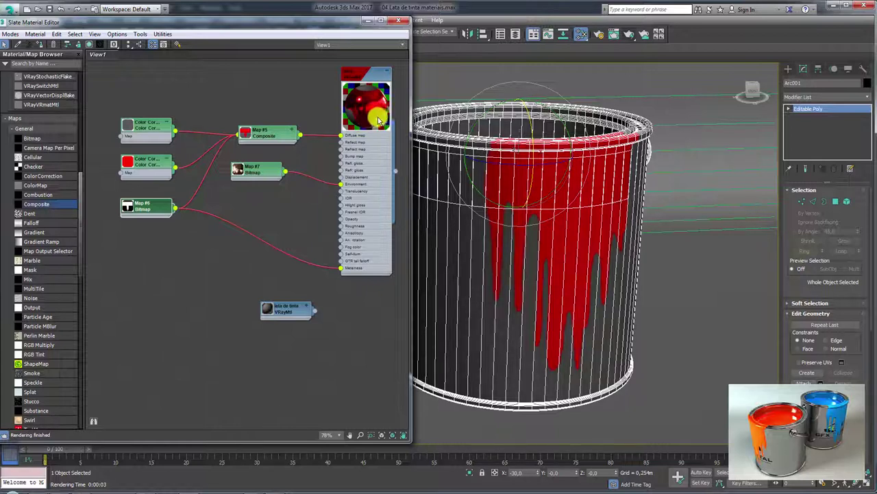
drag(152, 209, 147, 203)
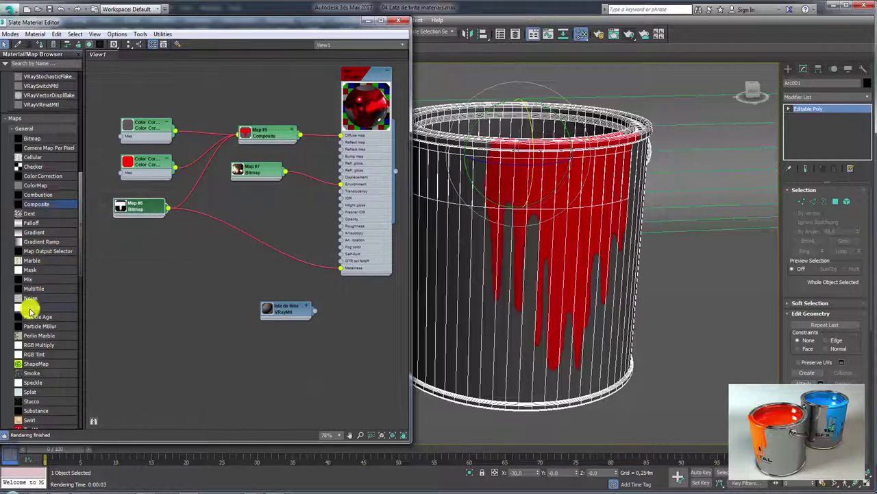
- Insert an inverted Output map (Map #8) between the drip mask and Metalness, then render
mouse_move(31, 309)
mouse_down()
mouse_move(228, 243)
mouse_move(241, 229)
mouse_up()
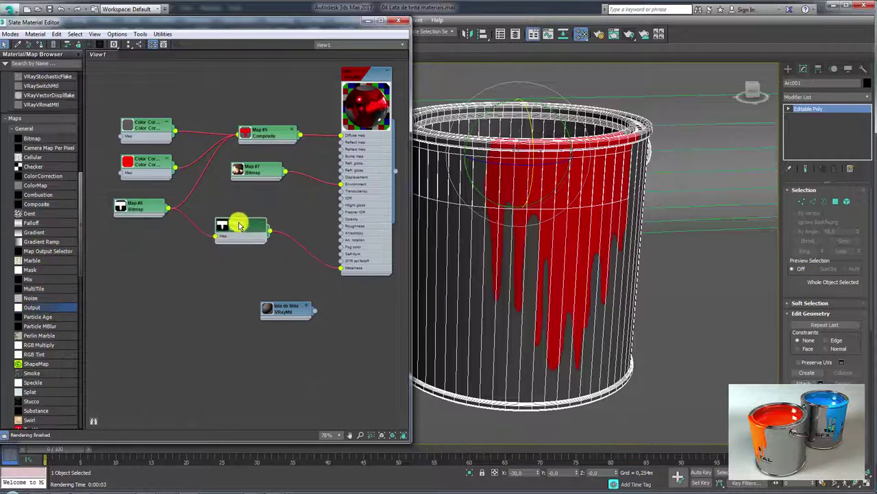
double_click(236, 223)
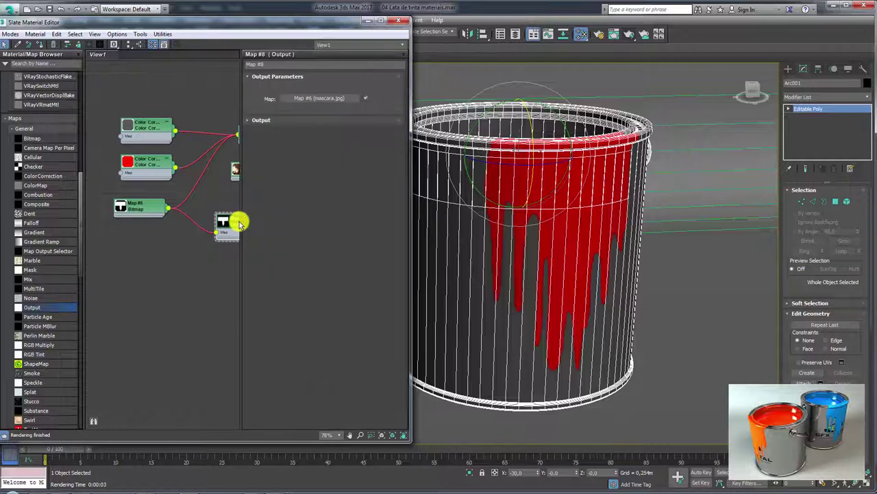
click(257, 121)
click(256, 134)
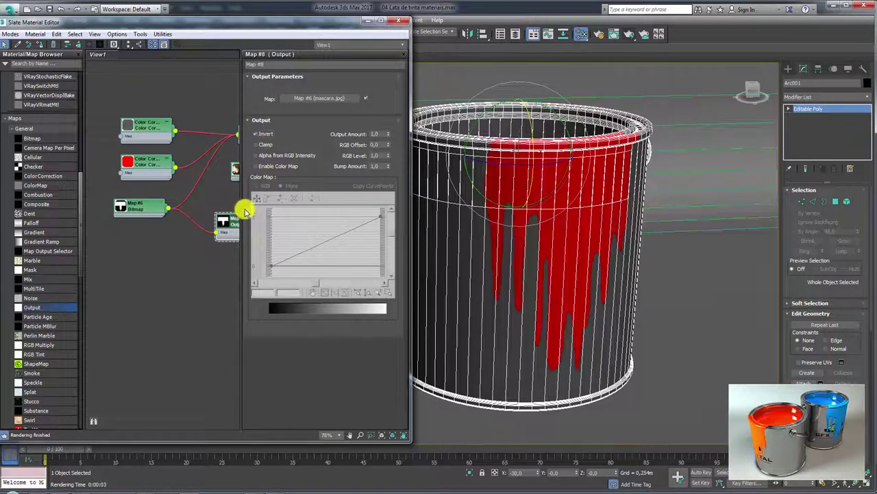
double_click(223, 226)
mouse_move(222, 227)
middle_down()
mouse_move(168, 206)
mouse_move(147, 220)
middle_up()
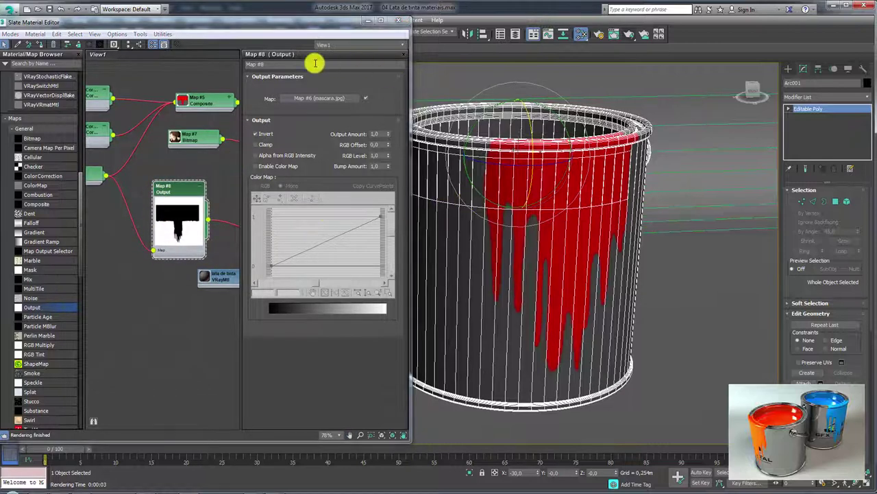
click(405, 53)
middle_drag(274, 160, 300, 217)
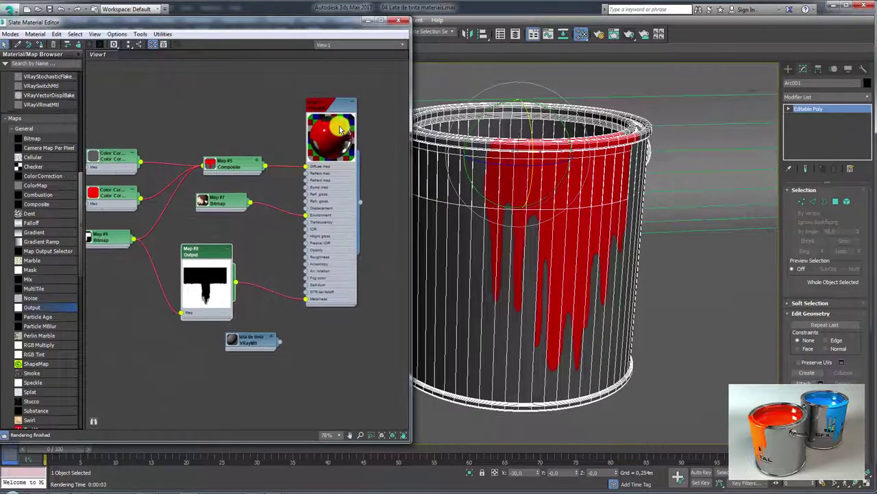
click(629, 34)
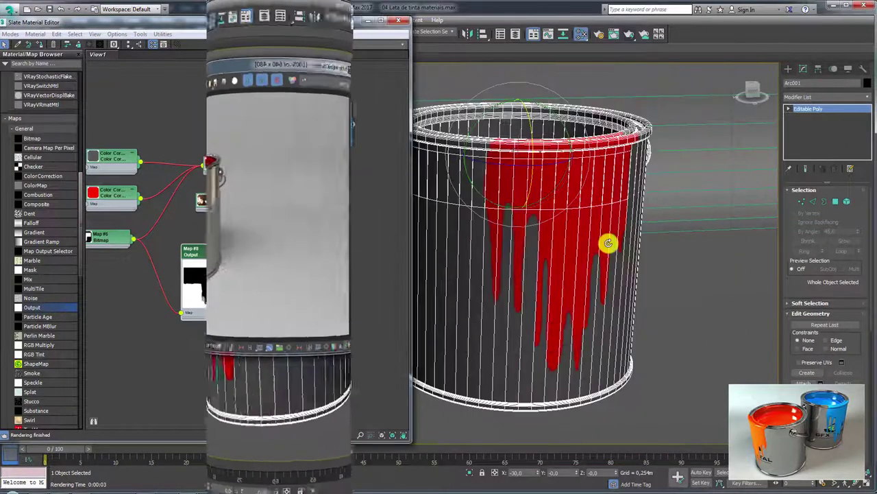
- Open map.psd from Lata de Tinta\Mapeamento Uvs in Photoshop
mouse_move(547, 240)
middle_down()
mouse_move(587, 270)
mouse_move(591, 243)
middle_up()
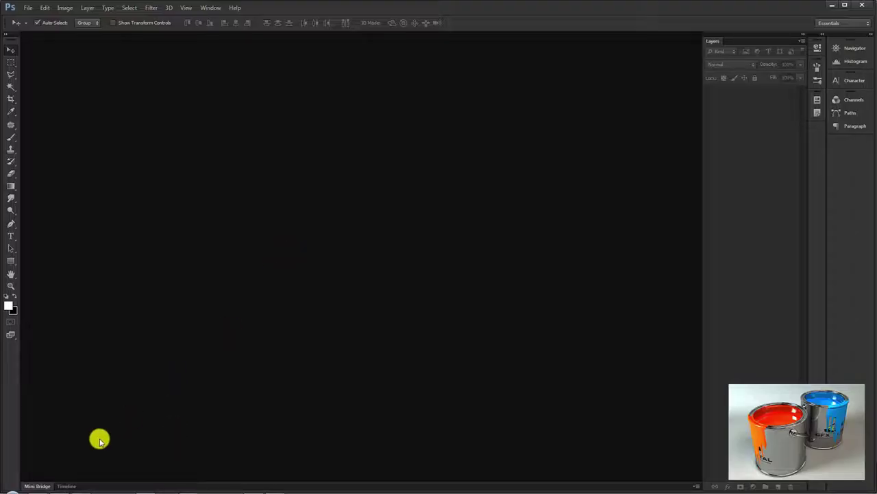
click(59, 491)
click(502, 255)
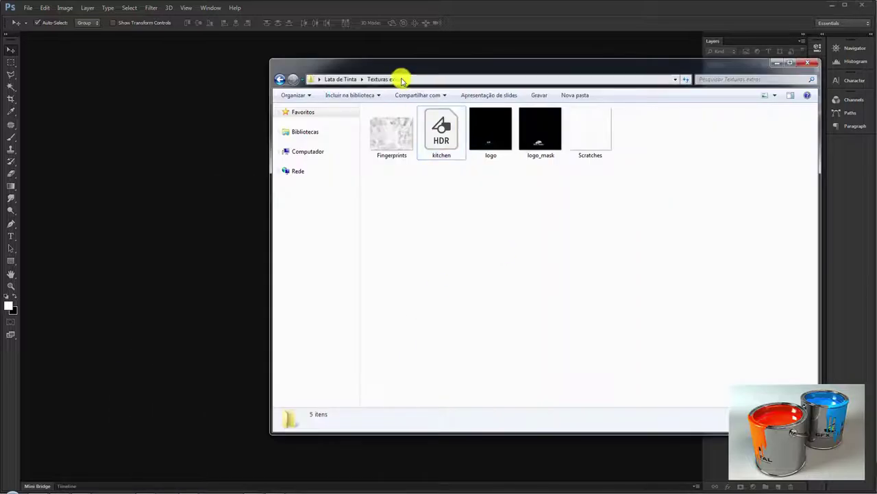
click(339, 80)
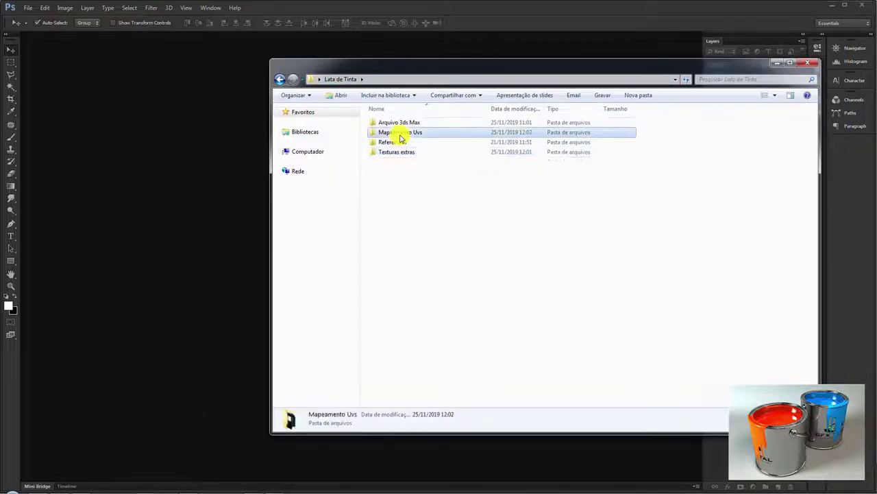
double_click(402, 132)
drag(496, 127, 211, 131)
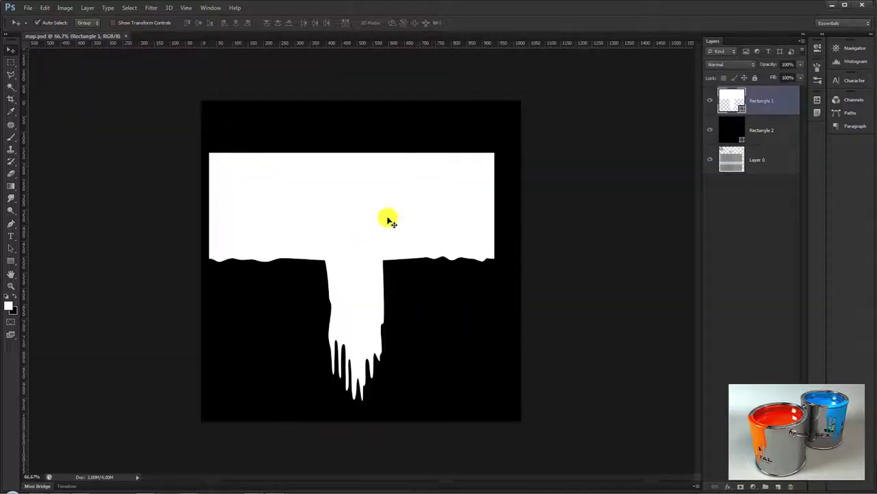
- Add a red Stroke effect to Rectangle 1's layer style
double_click(778, 90)
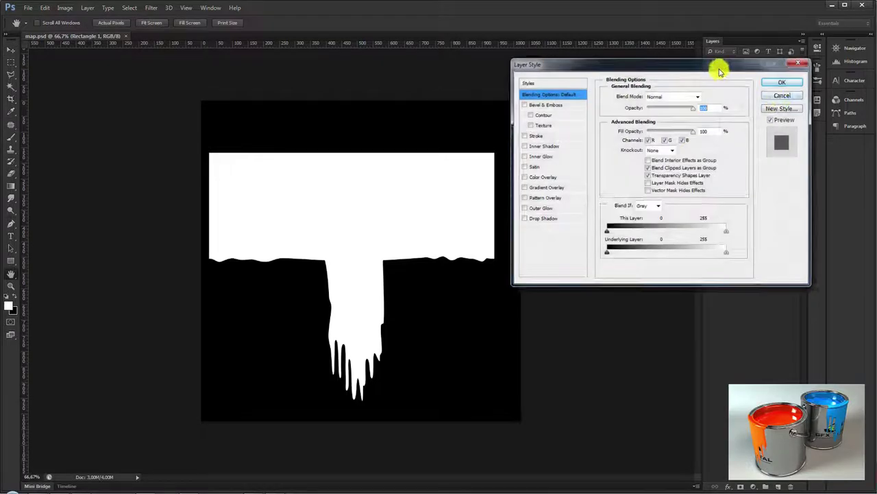
drag(719, 68, 608, 67)
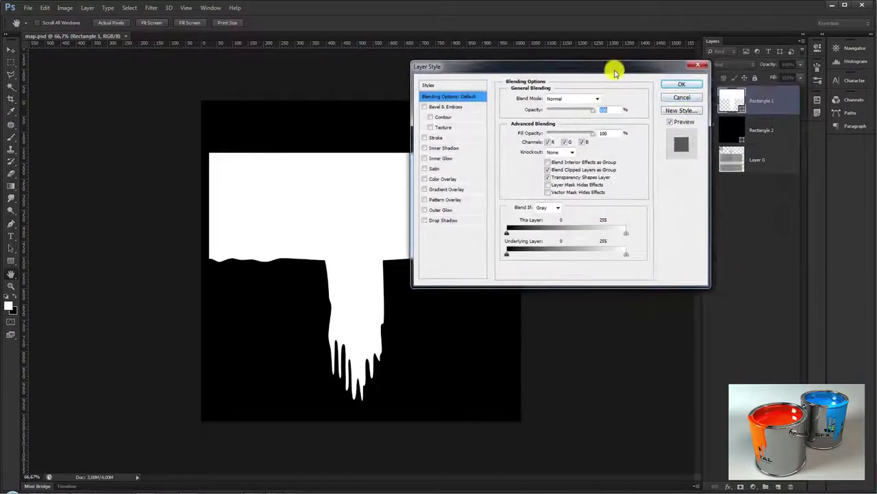
click(425, 138)
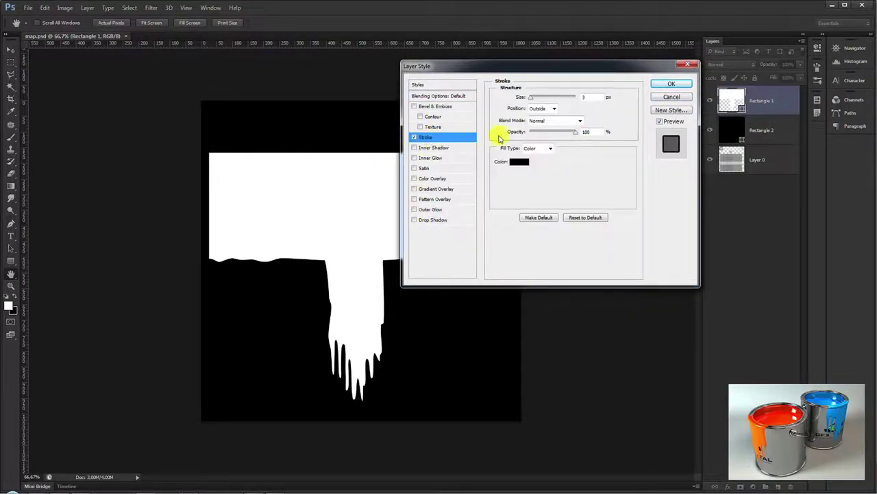
click(520, 162)
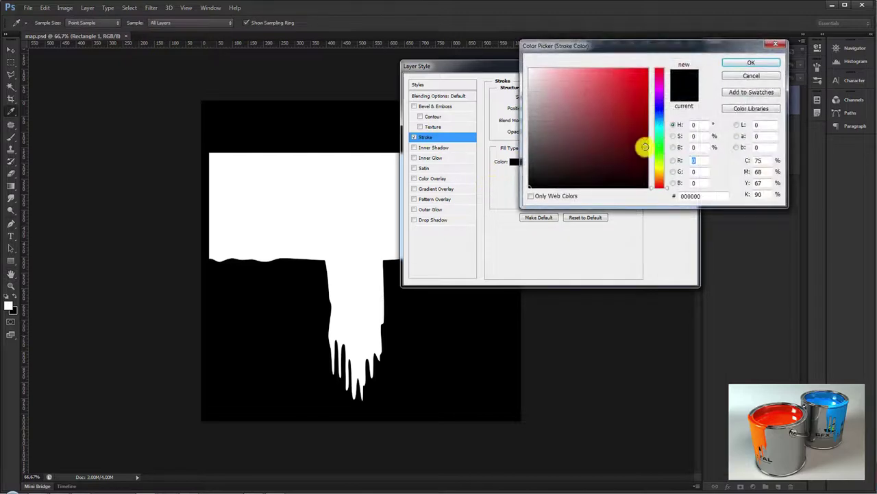
click(647, 70)
click(748, 62)
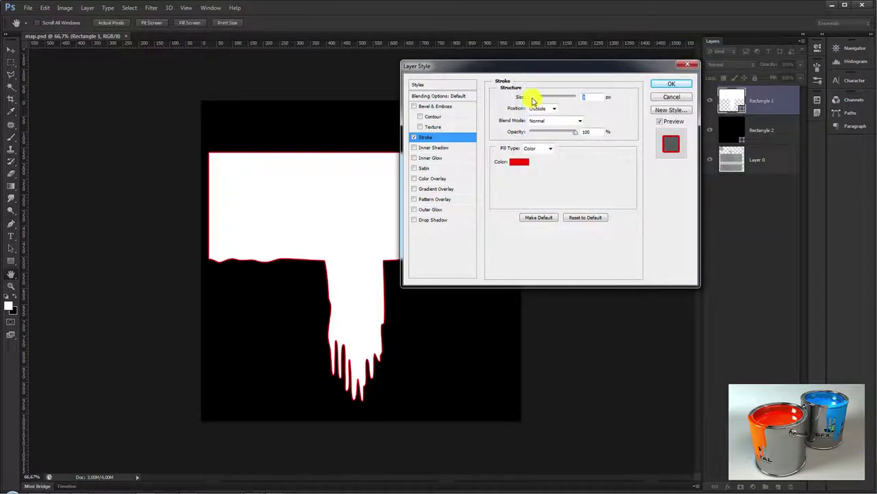
drag(533, 101, 542, 98)
drag(552, 65, 667, 61)
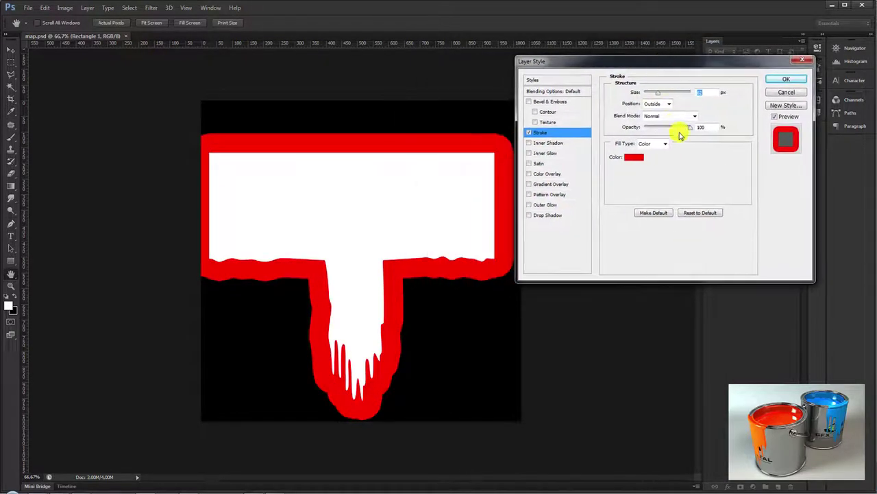
- Make the stroke a 14 px inside Shape Burst gradient with a 57% stop
click(670, 104)
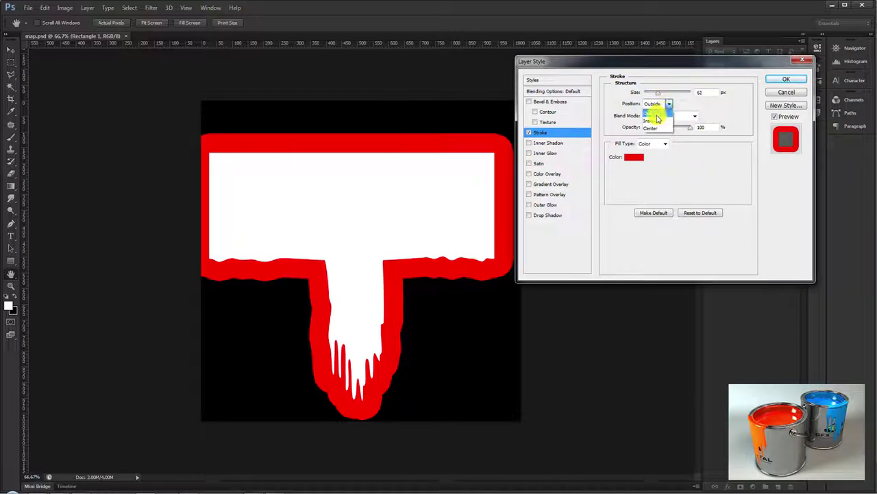
click(659, 122)
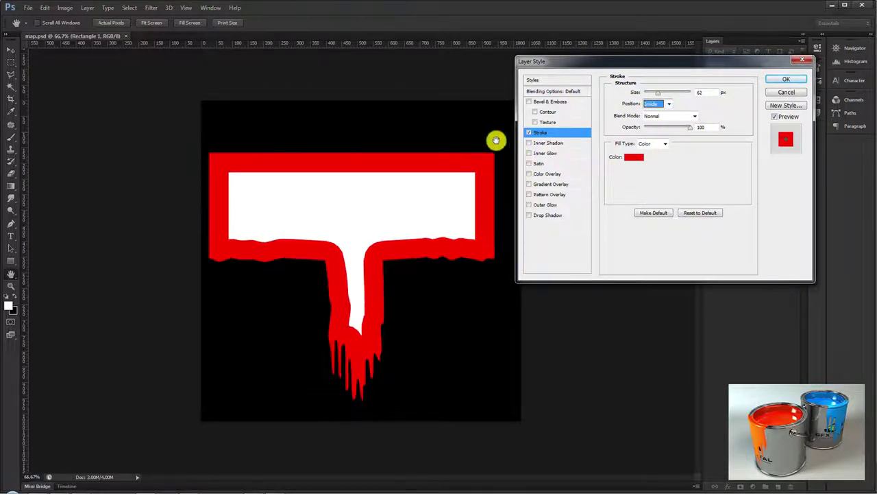
click(664, 148)
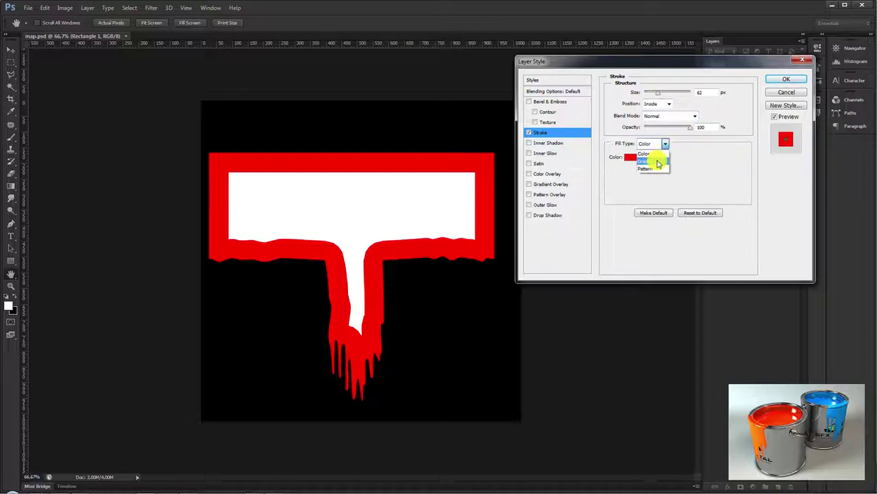
click(651, 162)
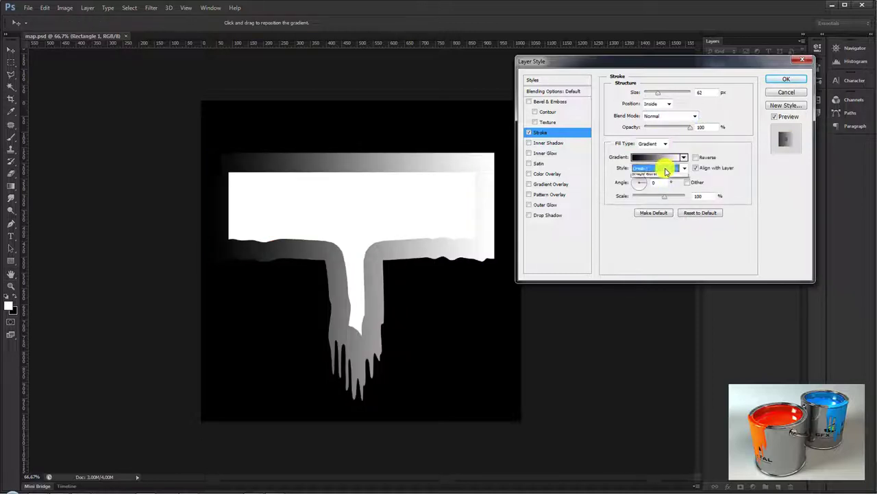
click(665, 167)
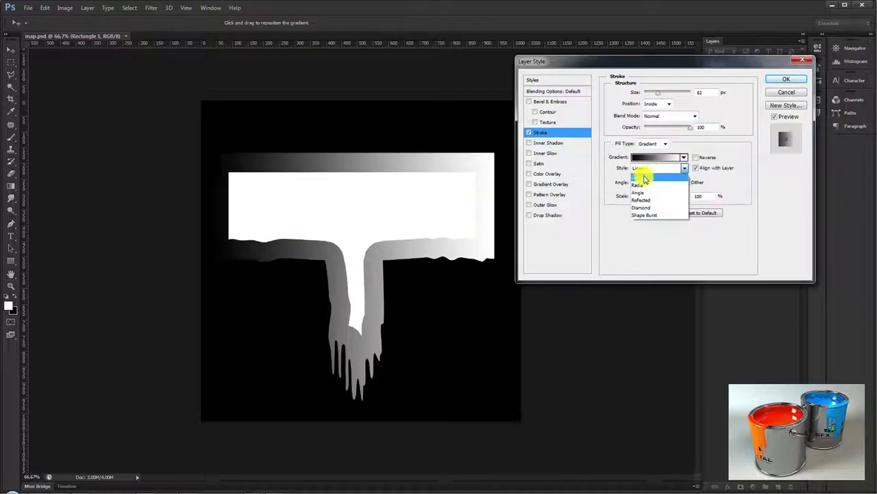
click(658, 217)
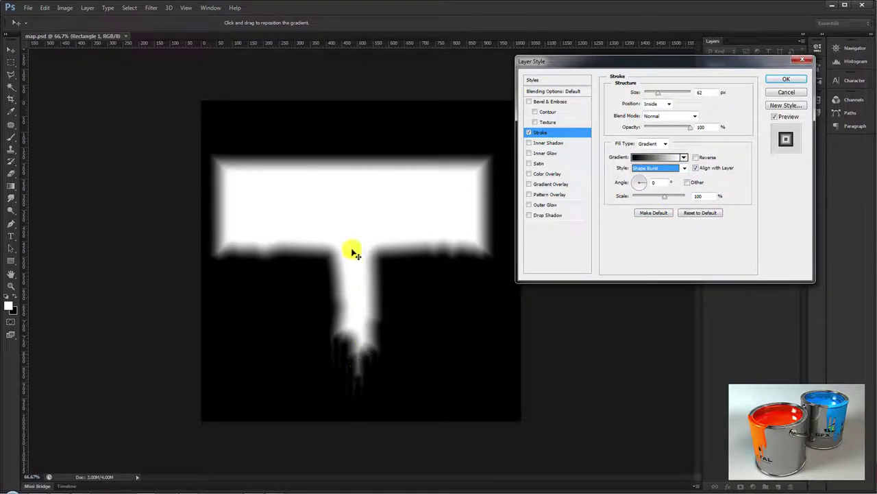
drag(660, 99, 652, 100)
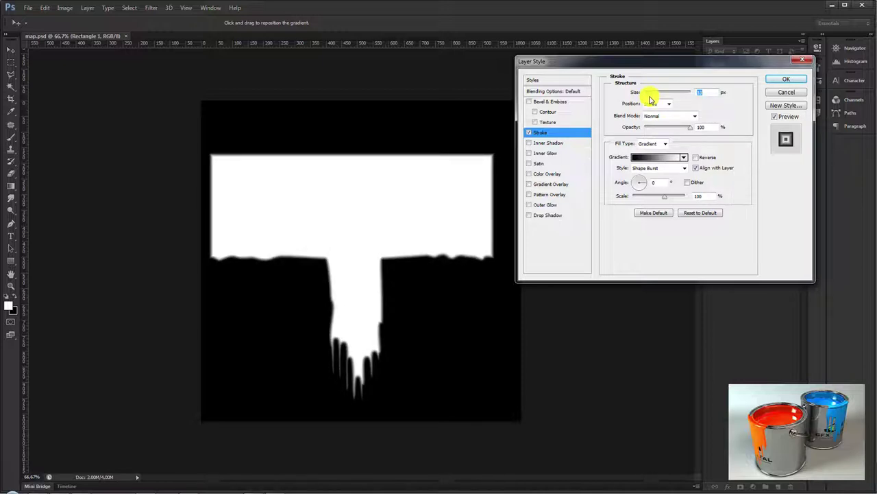
click(655, 157)
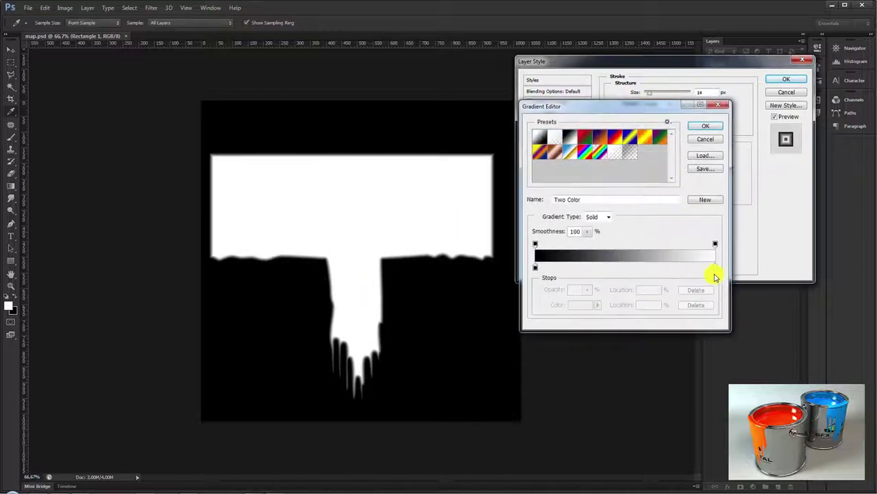
drag(669, 267, 638, 266)
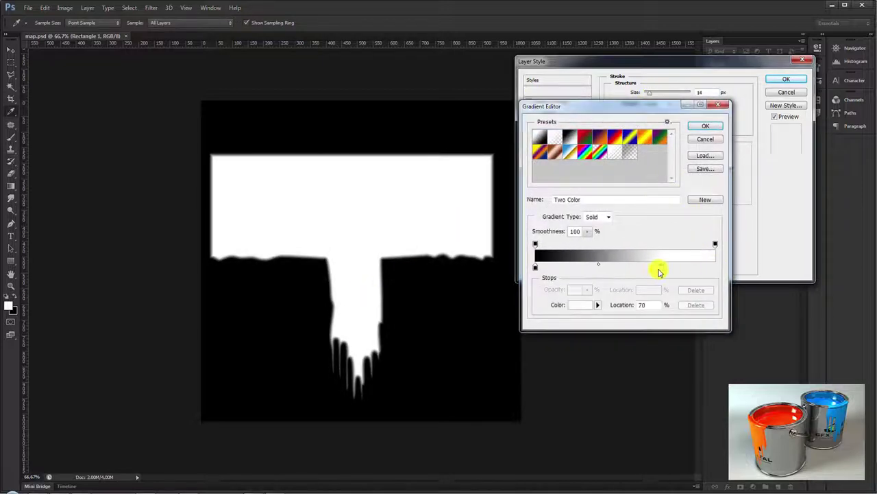
click(704, 126)
click(786, 80)
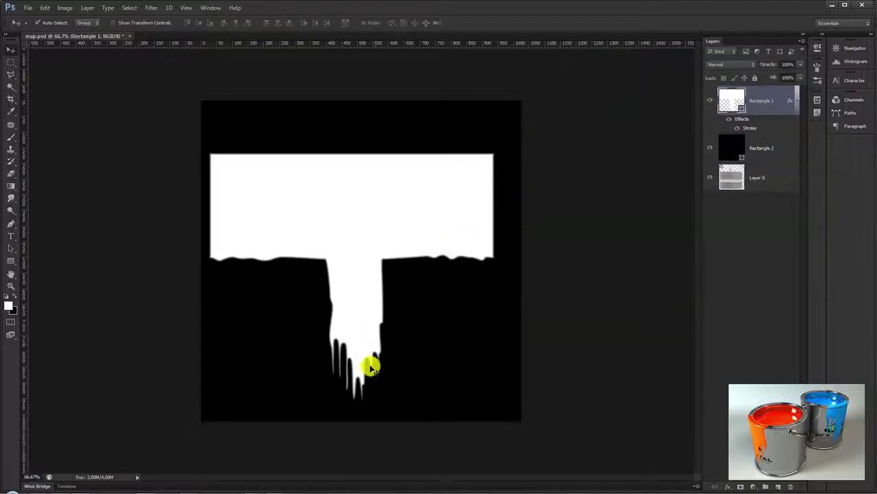
- Zoom in and out on the drip shape to inspect its edges
key(z)
mouse_move(336, 352)
mouse_down()
mouse_move(366, 322)
mouse_move(351, 303)
mouse_up()
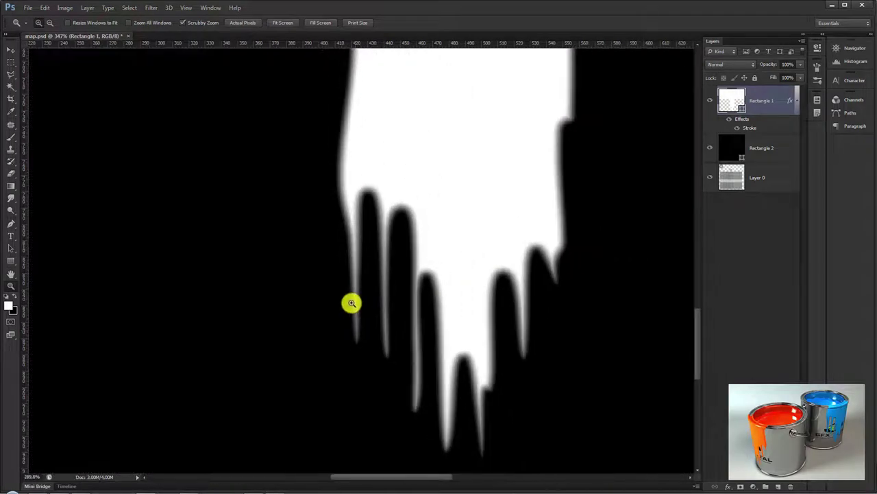
drag(406, 320, 366, 220)
mouse_move(533, 234)
mouse_down()
mouse_move(390, 251)
mouse_move(410, 294)
mouse_up()
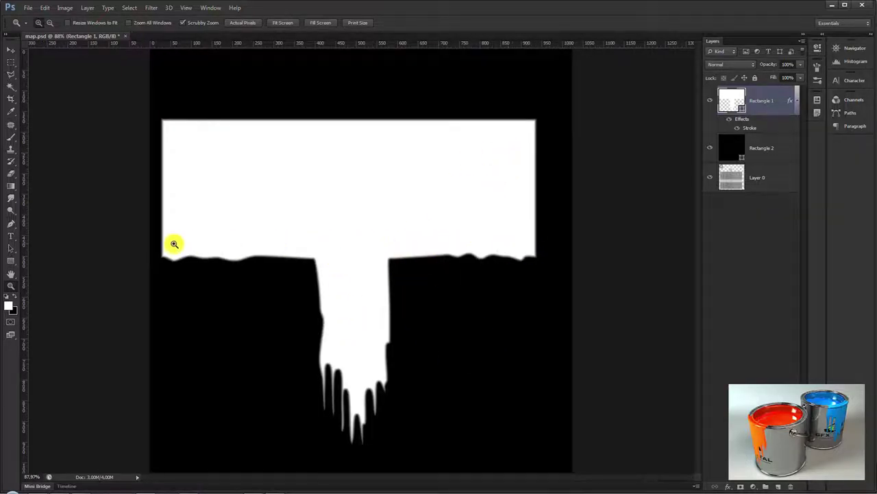
drag(312, 256, 255, 352)
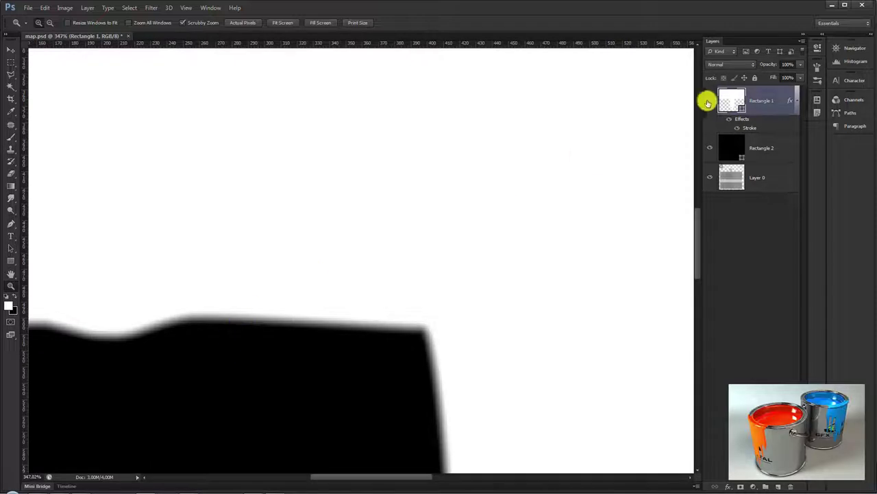
- Duplicate Rectangle 1 into a Rectangle 1 copy layer that keeps its Stroke effect
alt+drag(733, 106, 734, 89)
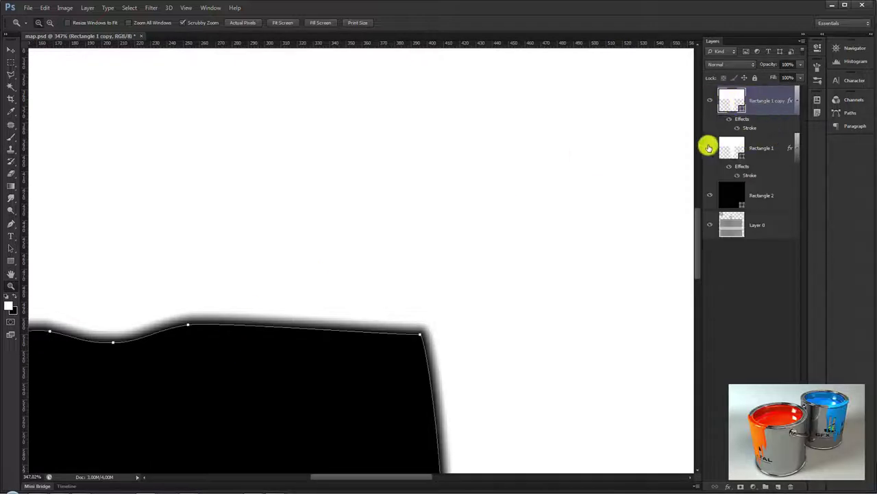
drag(512, 239, 443, 89)
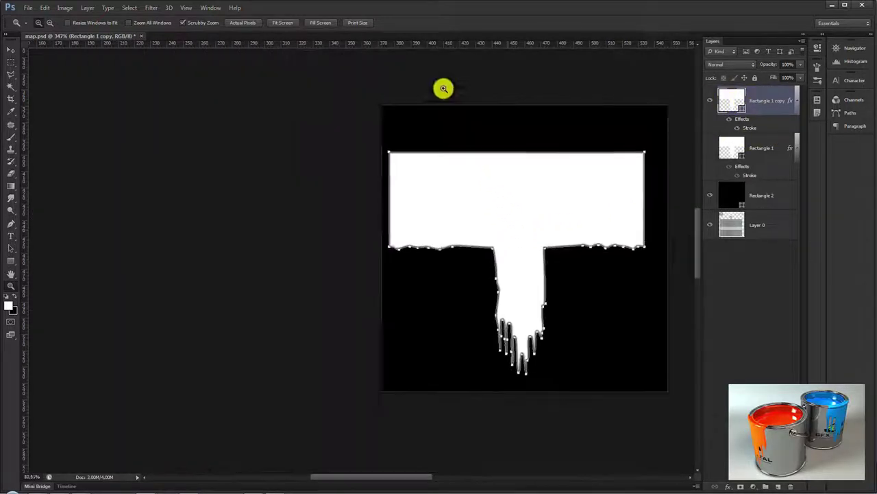
click(11, 51)
click(302, 175)
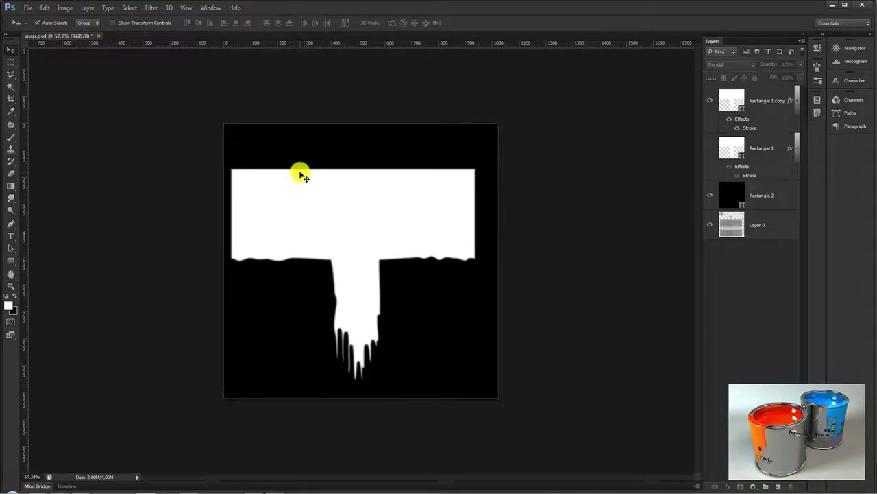
- Upscale map.psd from 1024×1024 with an Image Size resolution of 72, then inspect the edges
key(ctrl+alt+i)
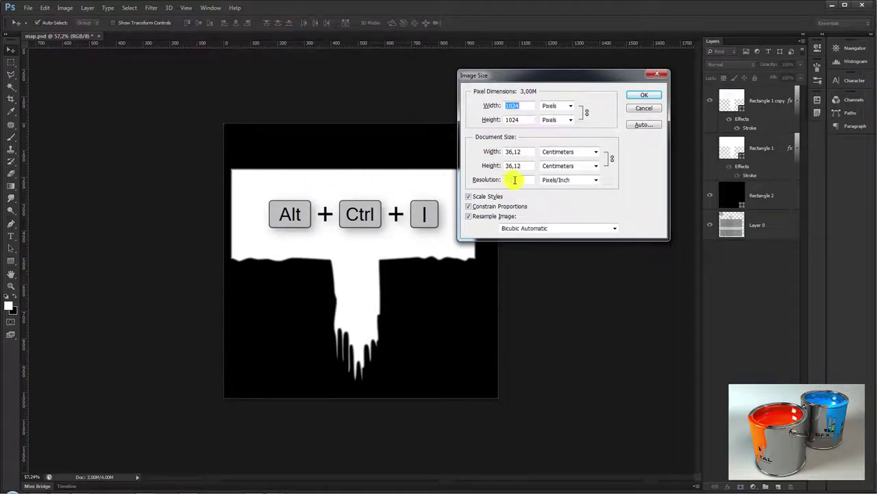
text(72)
key(Return)
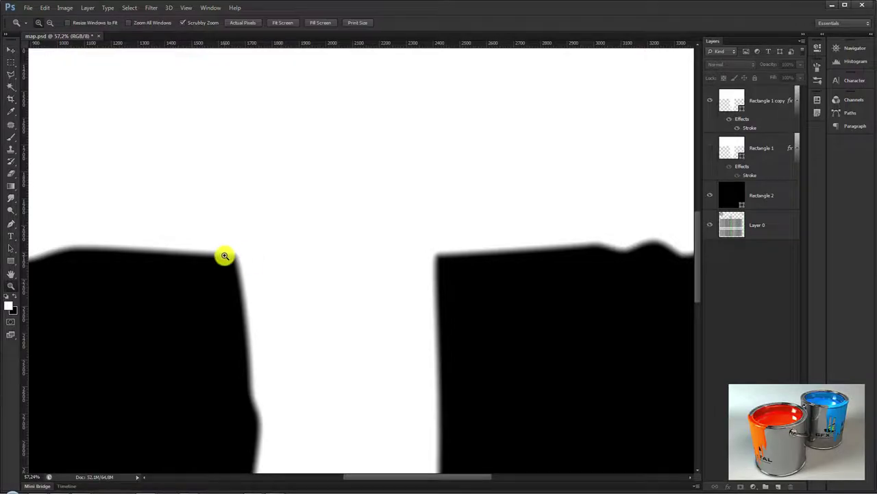
mouse_move(226, 254)
mouse_down()
mouse_move(315, 410)
mouse_move(333, 374)
mouse_move(299, 308)
mouse_move(250, 247)
mouse_move(336, 378)
mouse_move(224, 216)
mouse_move(433, 368)
mouse_move(384, 261)
mouse_up()
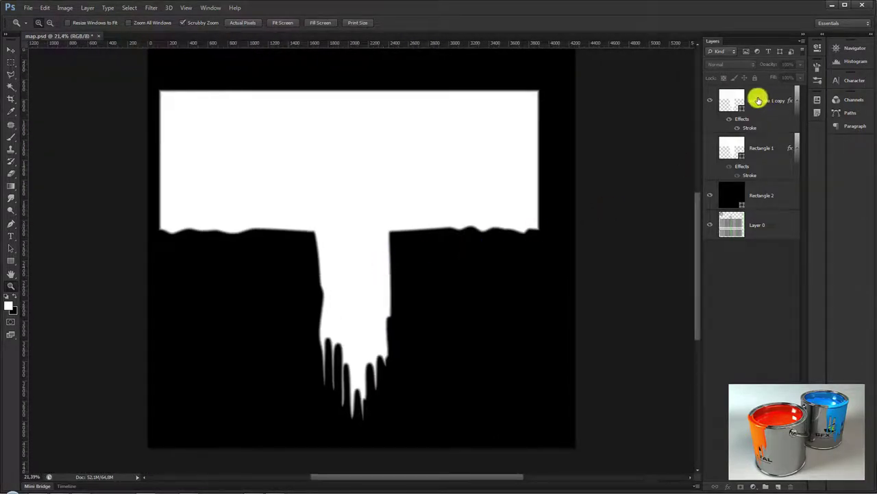
- Convert Rectangle 1 copy to a Smart Object and hide the Rectangle 1 layer
click(735, 103)
right_click(799, 117)
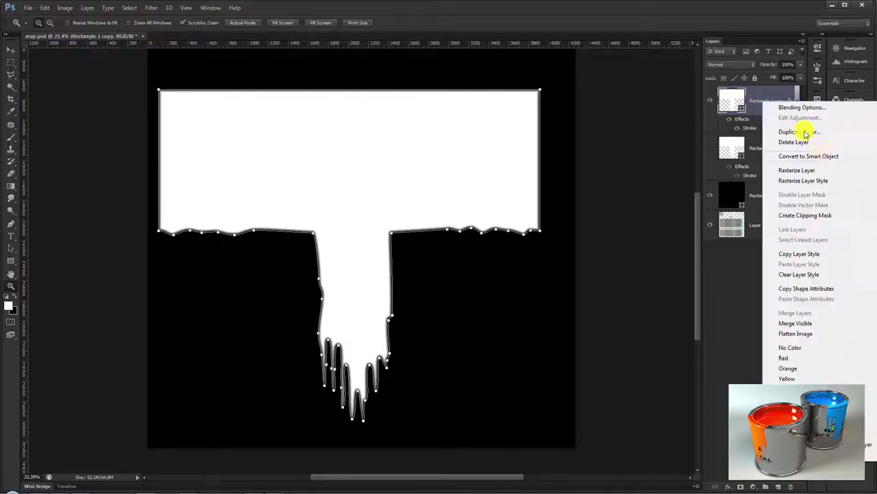
click(811, 157)
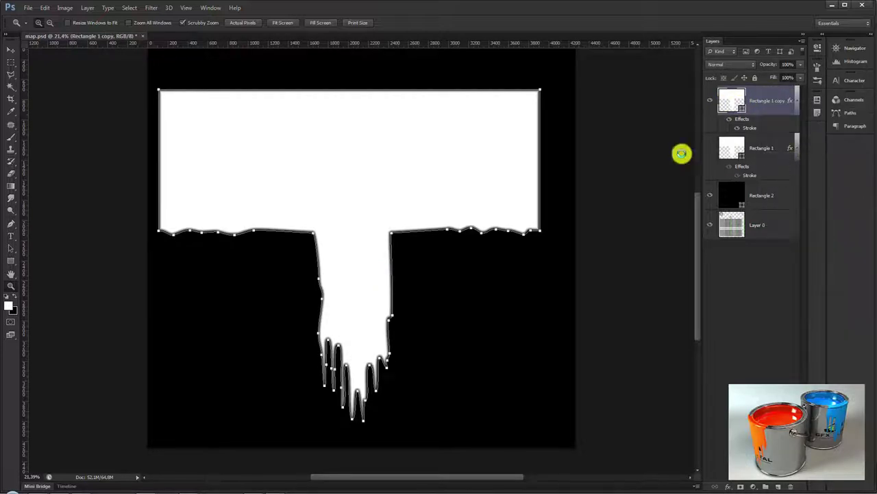
click(712, 130)
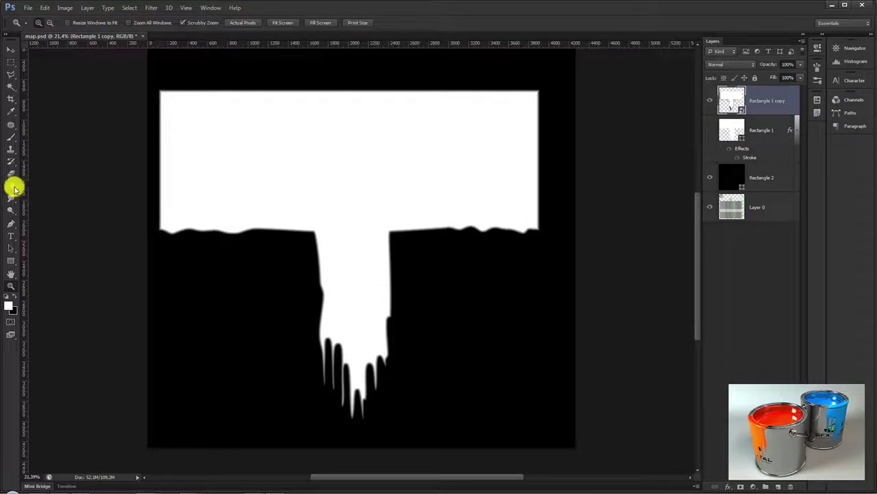
- Add a gradient layer mask to Rectangle 1 copy that fades the top band to black above the drips
click(11, 185)
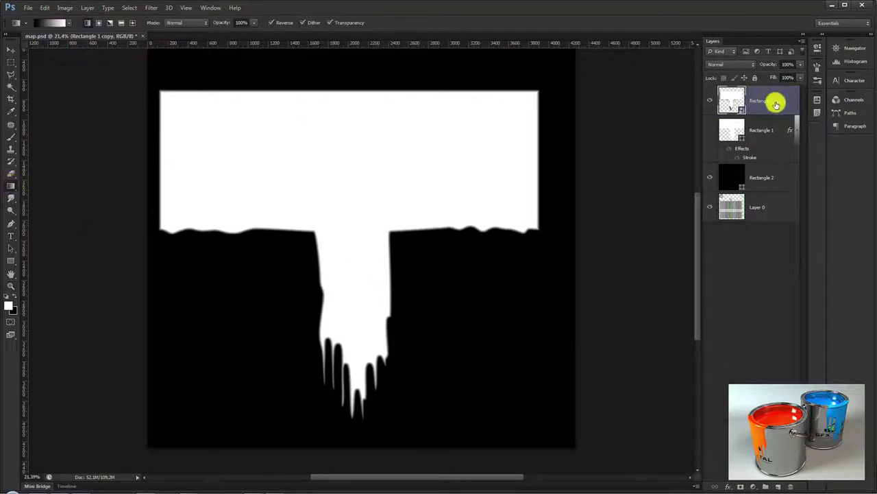
click(741, 486)
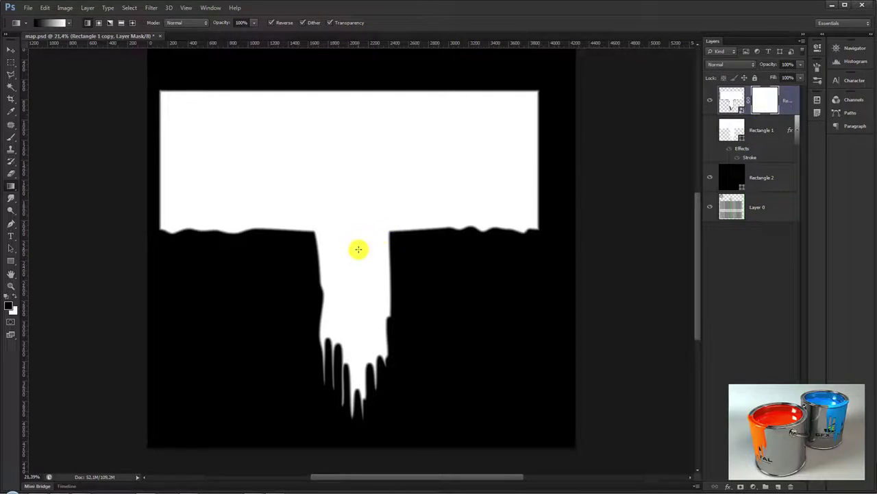
drag(357, 315, 355, 343)
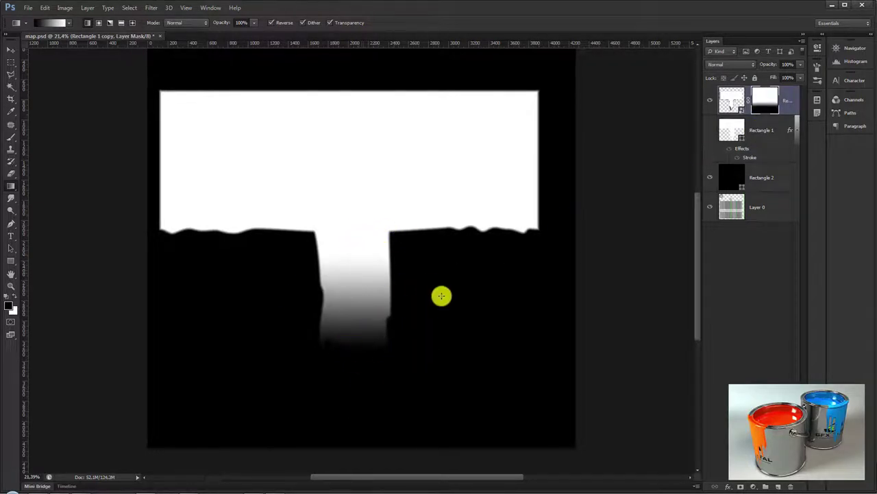
key(ctrl+z)
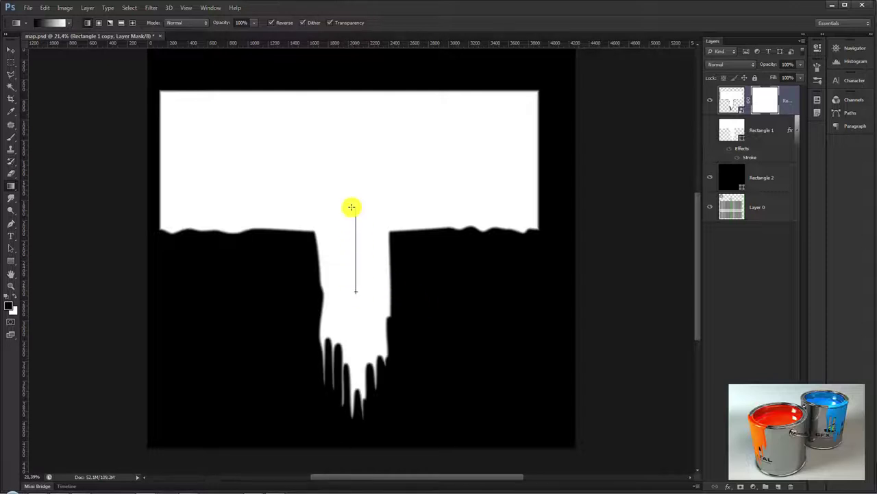
drag(356, 291, 351, 206)
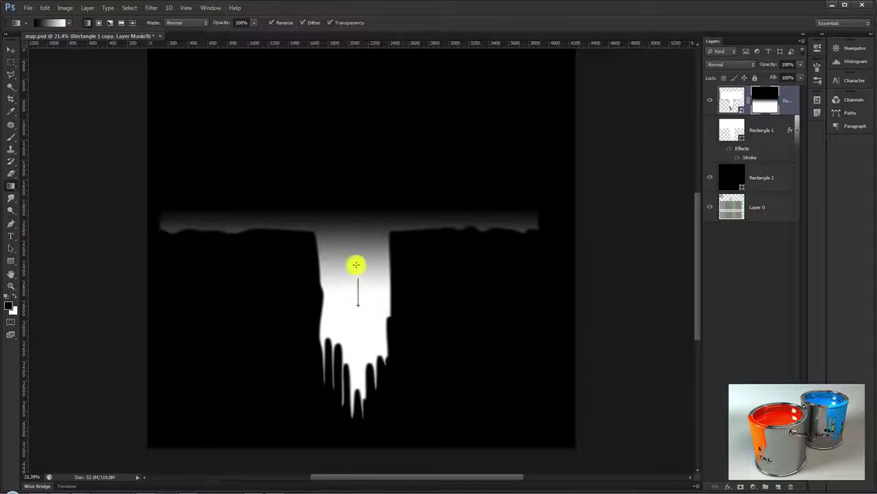
drag(357, 265, 365, 270)
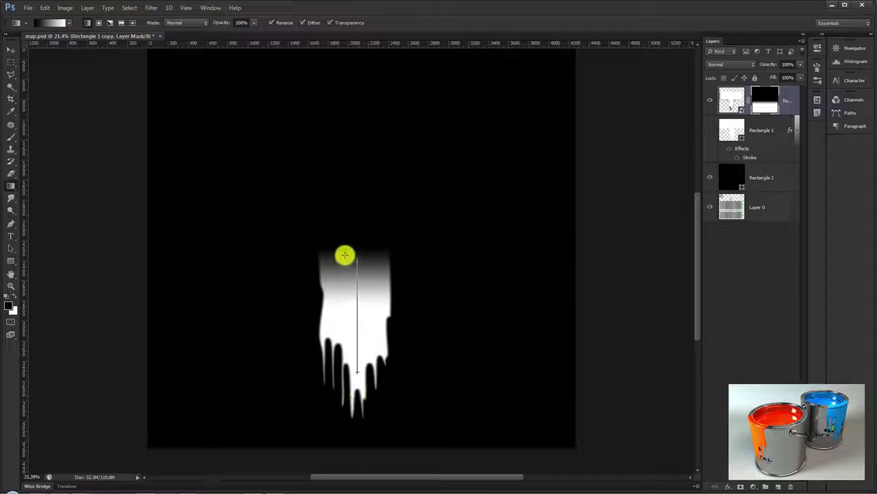
drag(350, 310, 346, 253)
click(10, 51)
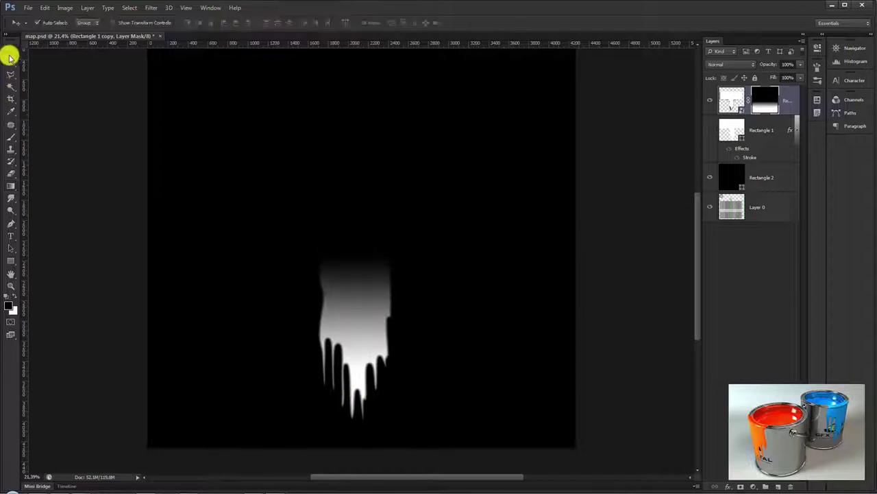
- Save the faded drip mask as PNG file displace.png, accepting the default PNG Options
key(ctrl+shift+s)
text(displace)
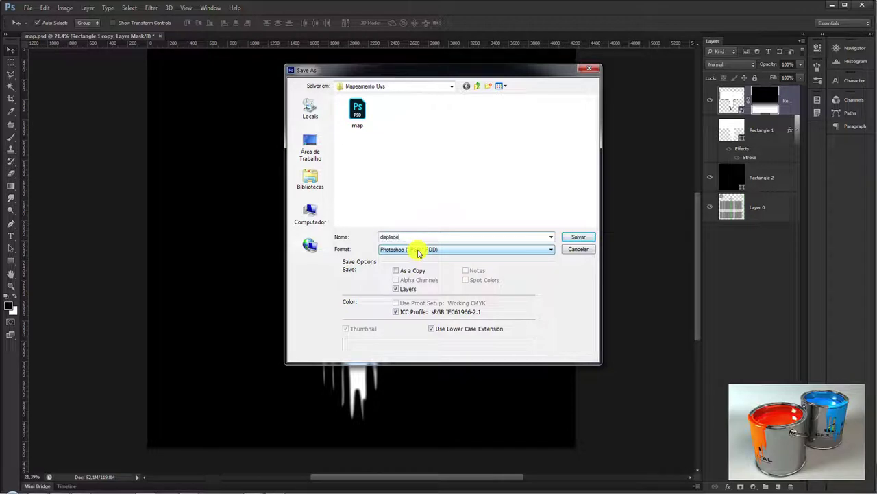
click(418, 253)
key(Down)
key(Down)
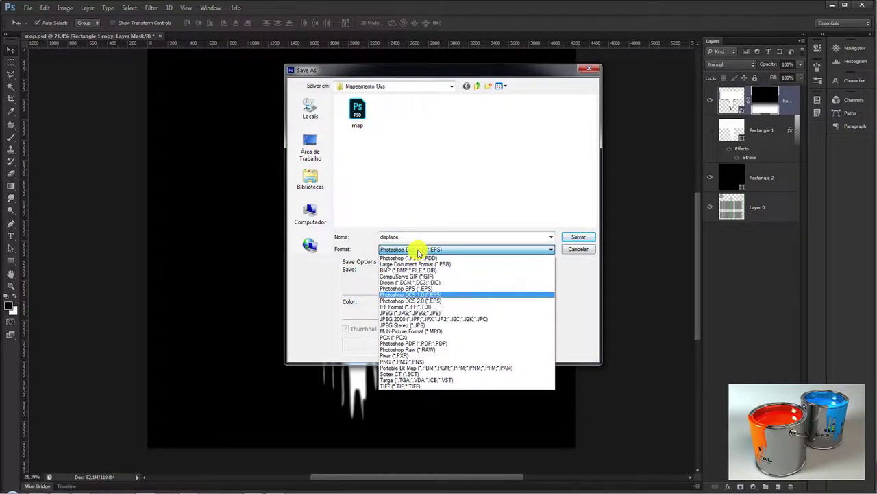
key(Down)
key(Down)
key(Down)
key(Down)
key(Down)
key(Down)
key(Down)
key(Down)
key(Return)
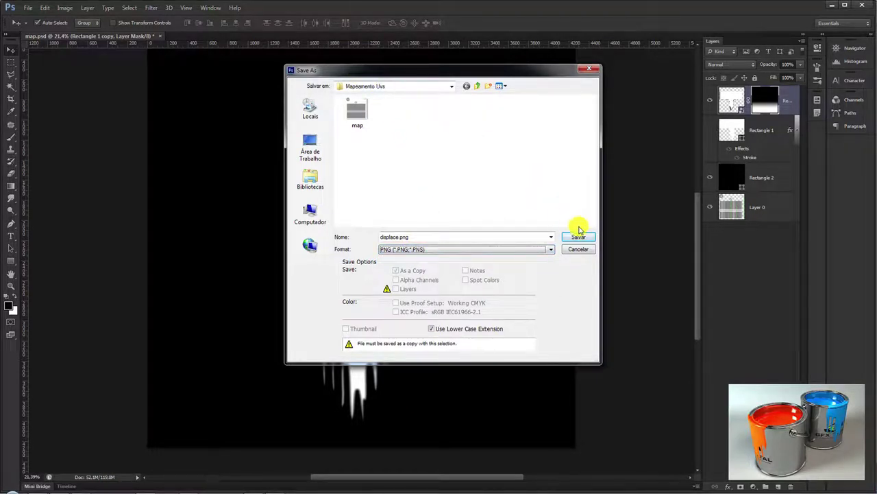
click(581, 238)
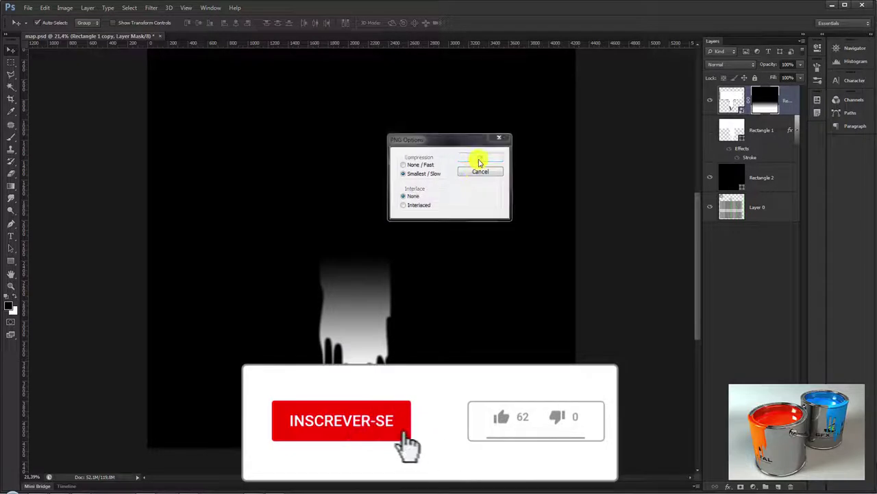
click(480, 163)
click(46, 490)
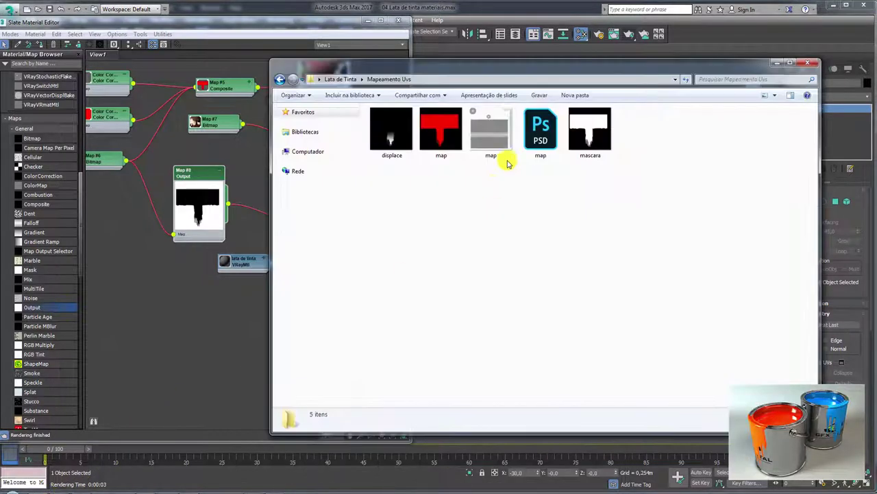
- Drag displace.png from Explorer into the Slate editor as Bitmap node Map #9
click(482, 71)
drag(482, 71, 650, 93)
drag(560, 151, 152, 285)
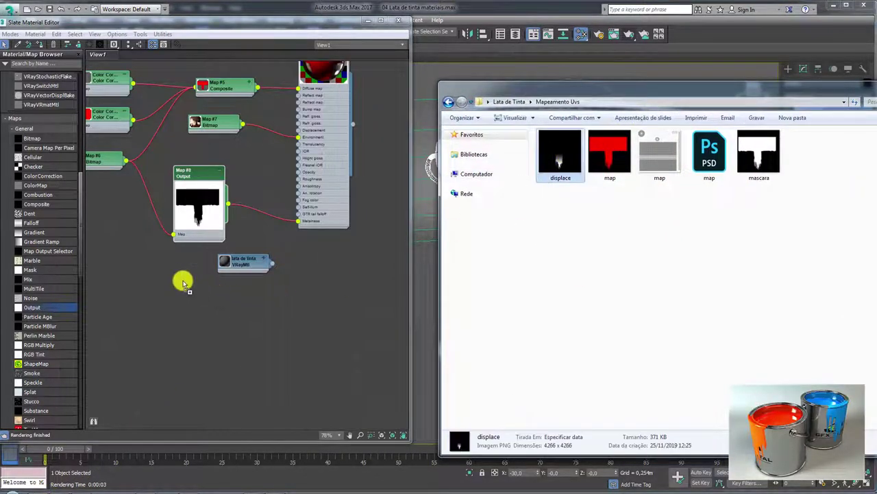
drag(841, 91, 717, 110)
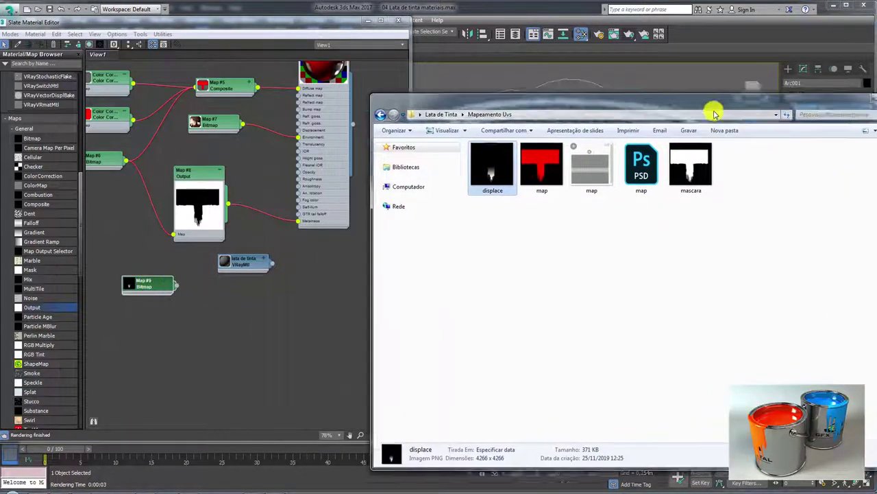
click(834, 104)
middle_drag(245, 209, 251, 278)
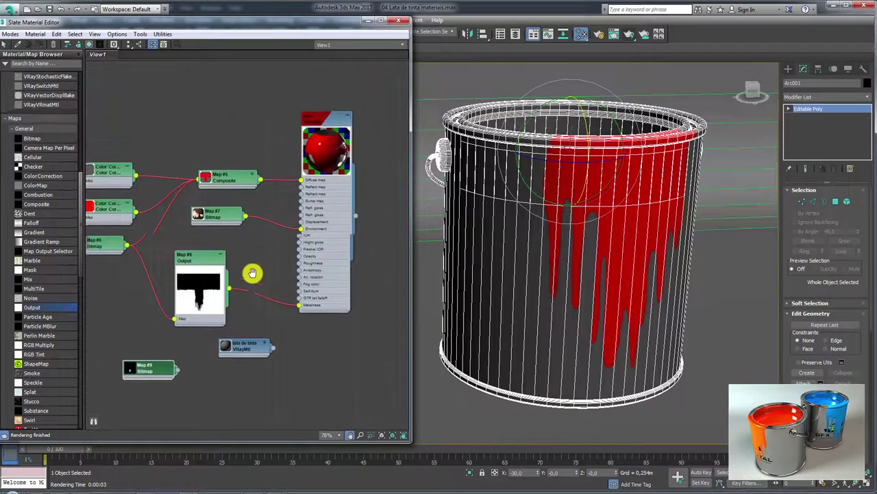
- Open a preview of the piso material and wire Map #9 into its Displacement slot
right_click(326, 144)
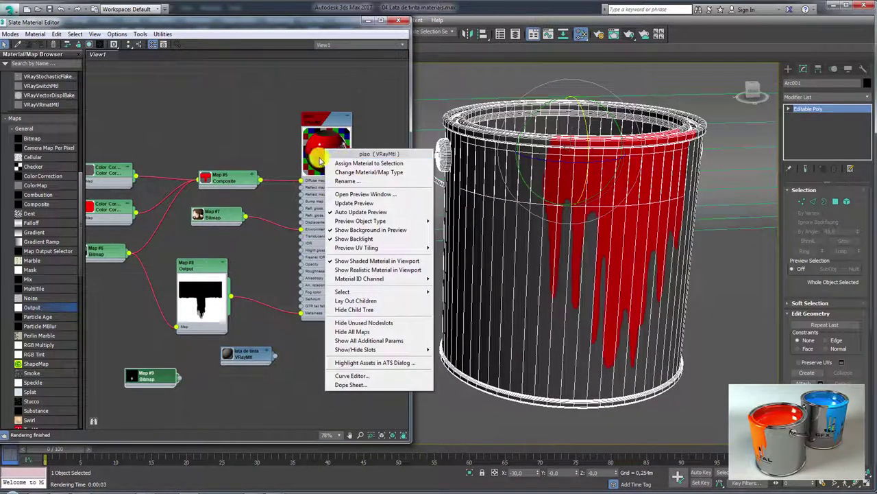
click(360, 194)
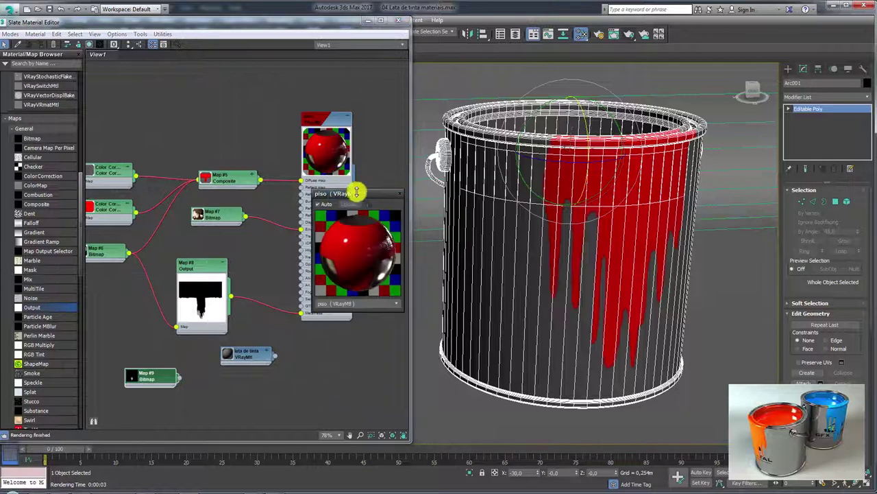
drag(362, 197, 810, 44)
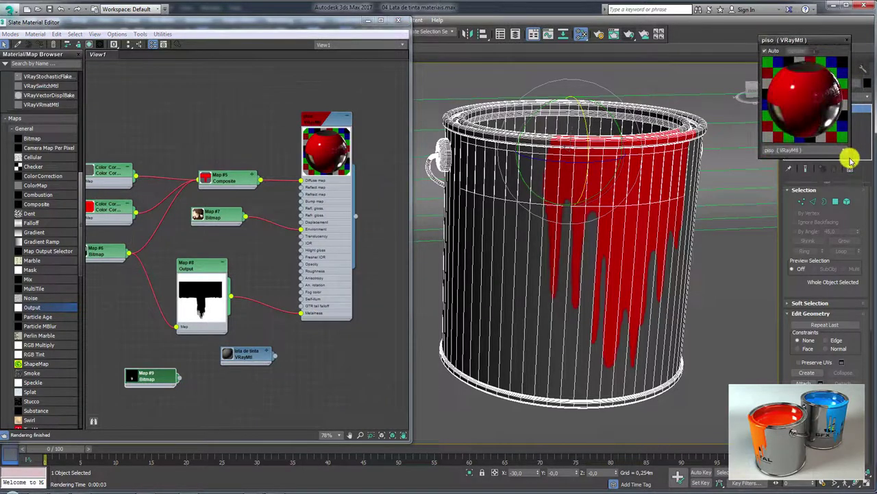
drag(850, 159, 876, 236)
drag(836, 39, 747, 31)
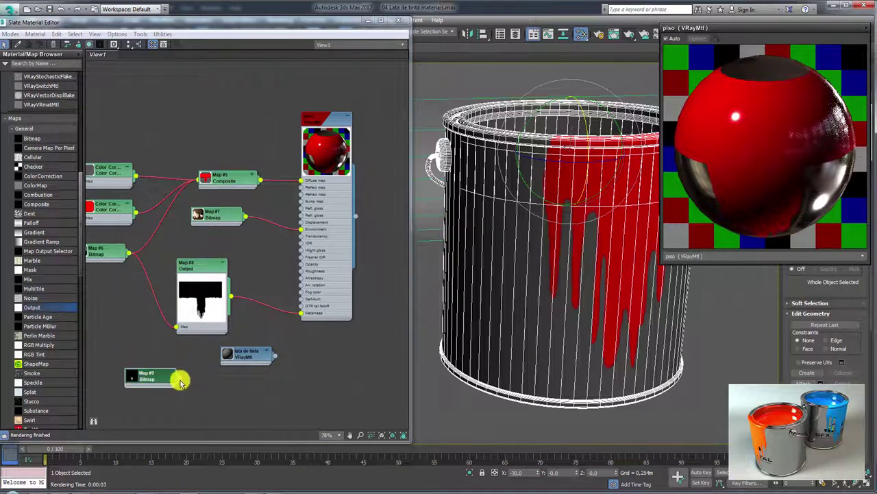
drag(179, 378, 302, 221)
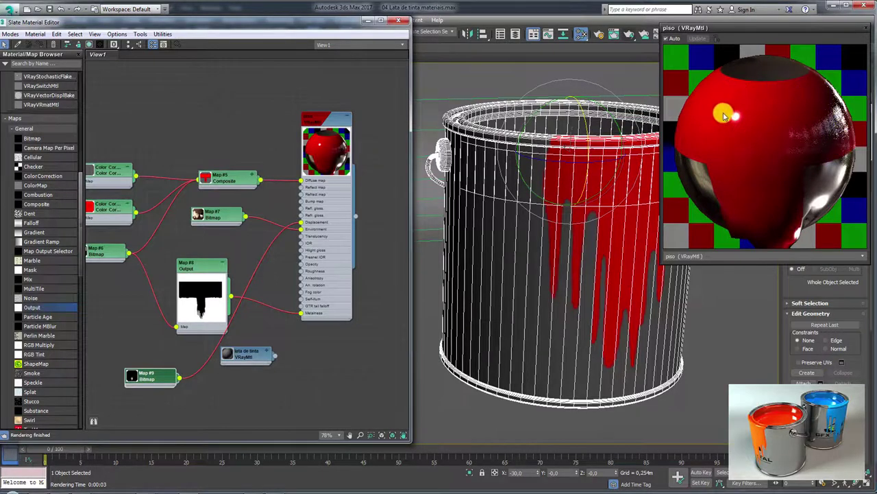
drag(321, 122, 336, 123)
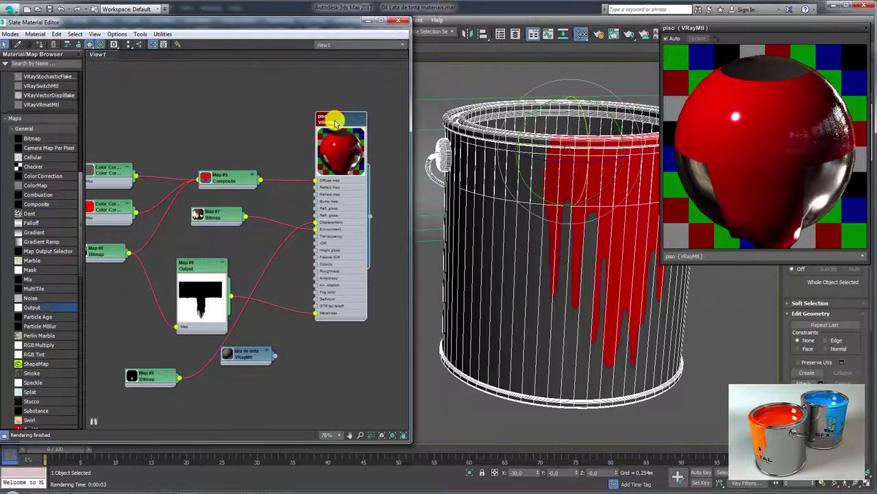
- Set piso VRayMtl Maps Displace to 5 and Bump to 30, then test-render the can
double_click(335, 122)
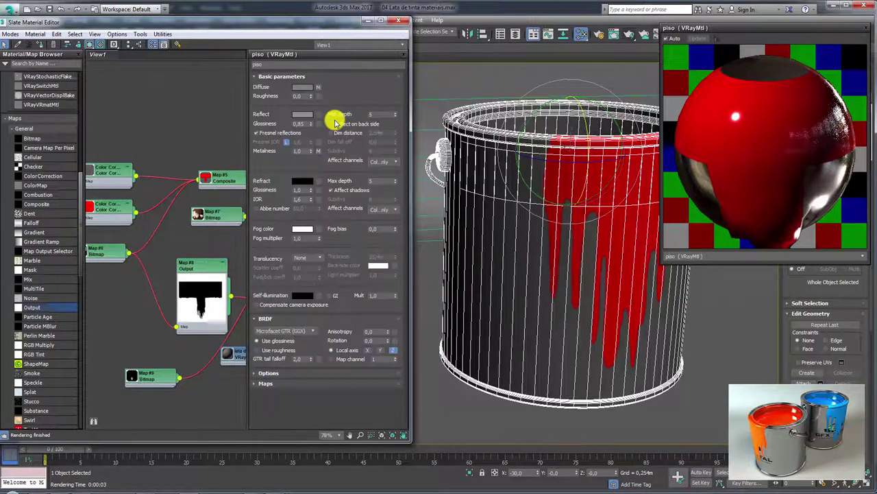
click(268, 385)
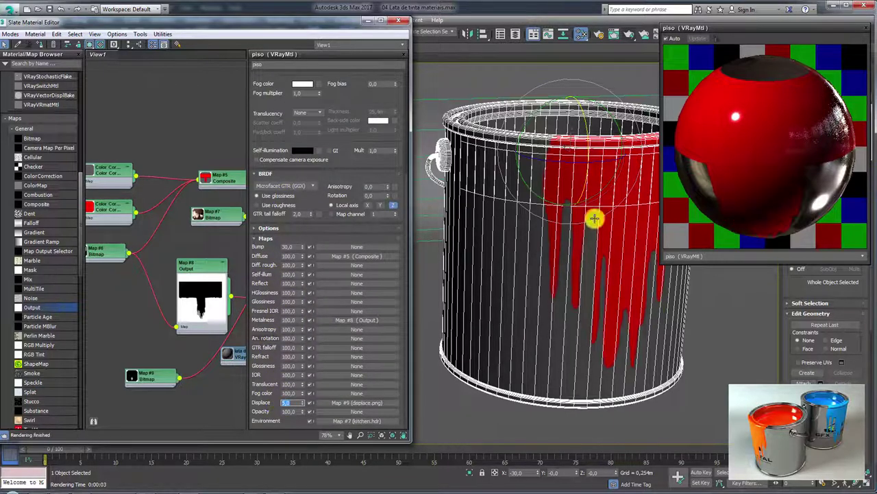
alt+middle_drag(600, 281, 528, 288)
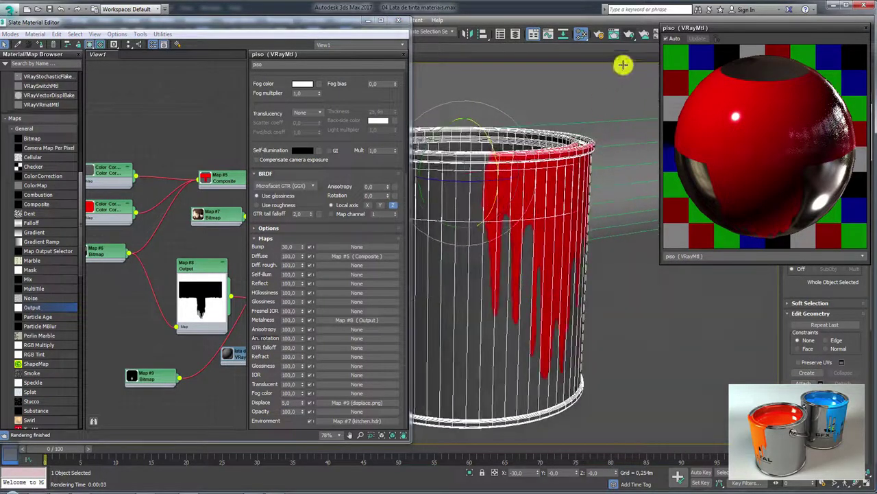
click(629, 35)
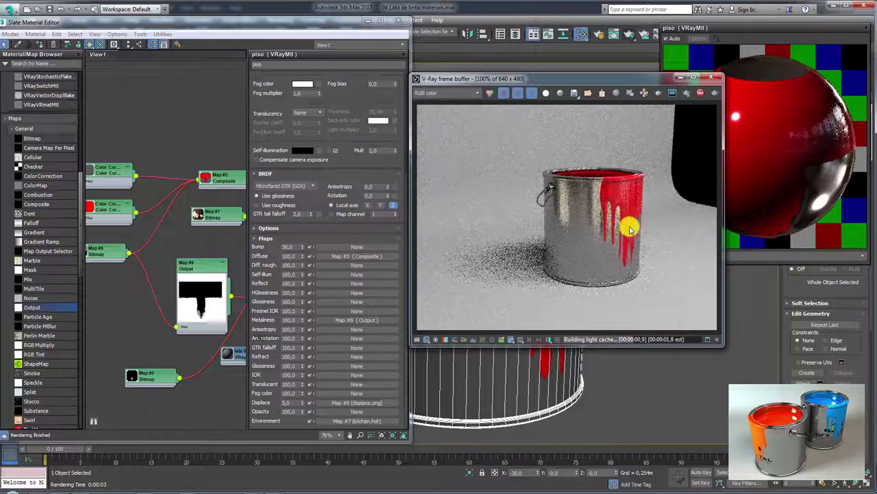
- Cancel the render, frame the paint can closer, and render the close-up
click(706, 78)
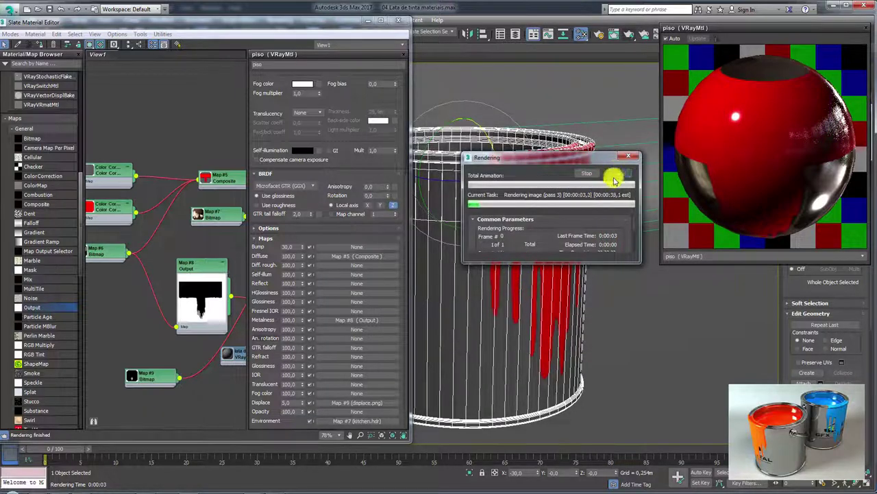
click(617, 173)
scroll(514, 271, up, 5)
mouse_move(513, 270)
alt+middle_down()
mouse_move(493, 272)
mouse_move(509, 279)
alt+middle_up()
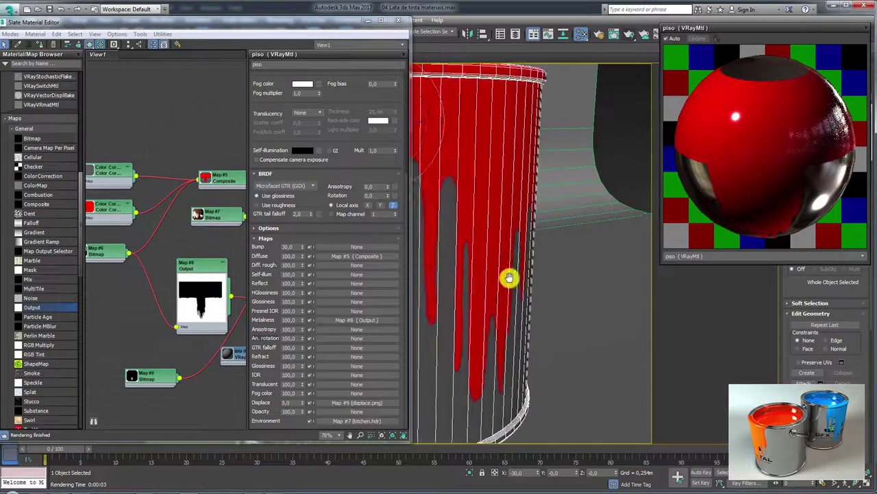
click(864, 27)
click(627, 34)
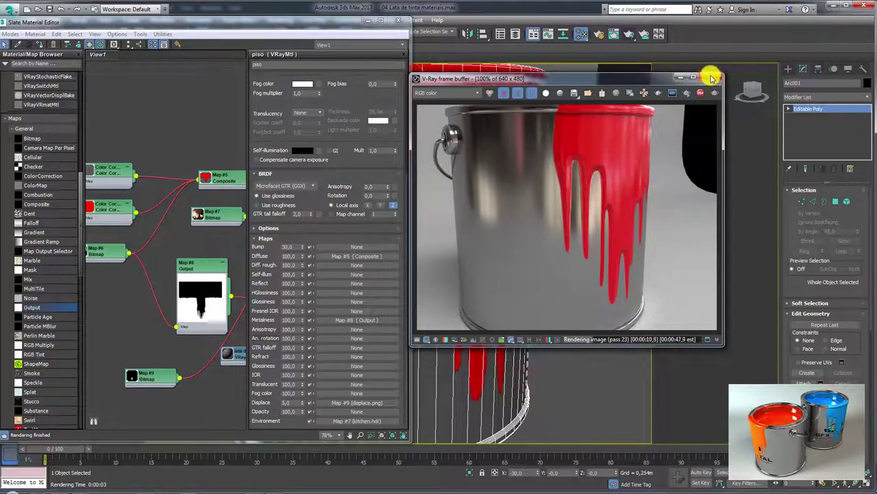
- Close the frame buffer and open the Map #9 displace.png bitmap parameters
click(712, 77)
click(622, 172)
middle_drag(169, 316, 205, 226)
double_click(196, 264)
drag(196, 265, 157, 256)
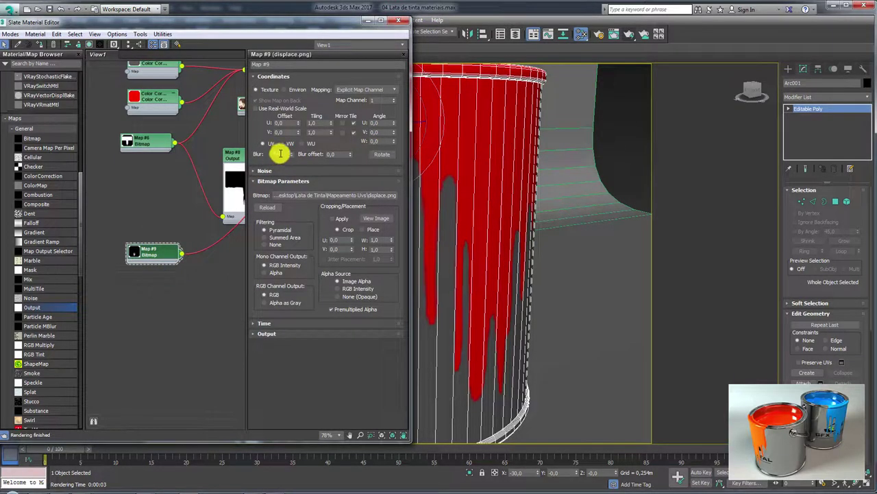
- Set the displace.png bitmap's Coordinates Blur to its minimum of 0.01
right_click(267, 153)
click(283, 155)
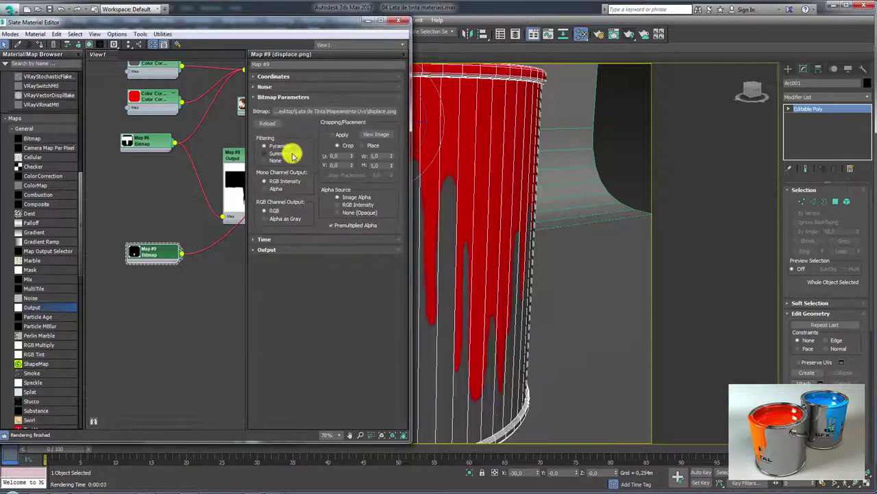
click(262, 87)
click(259, 76)
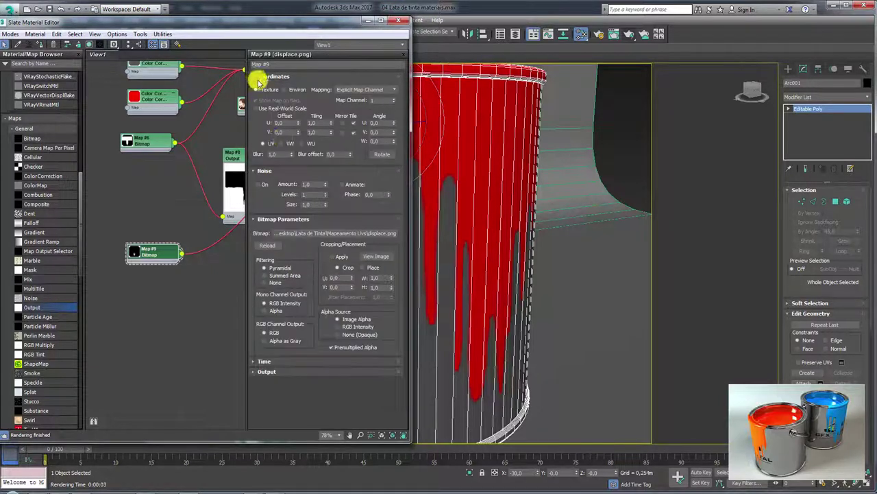
right_click(291, 155)
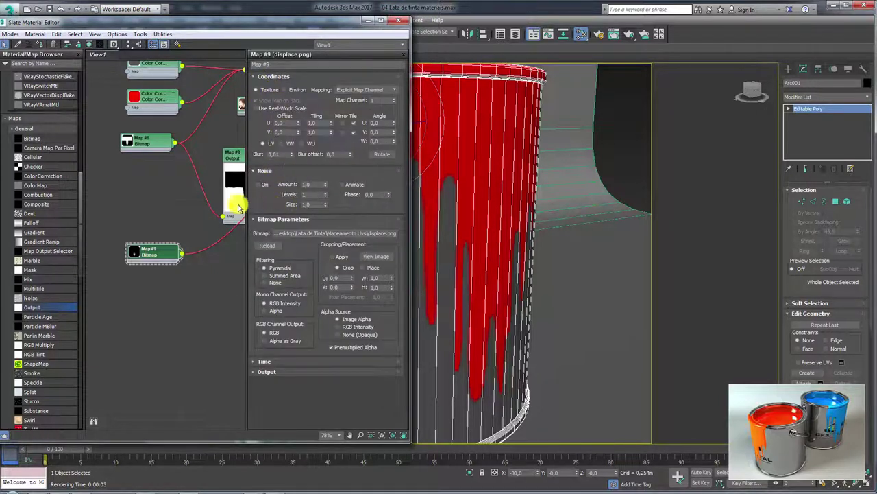
- Give the mascara.jpg bitmap Blur 0.01 as well and render the paint can
middle_drag(154, 165, 122, 204)
double_click(120, 197)
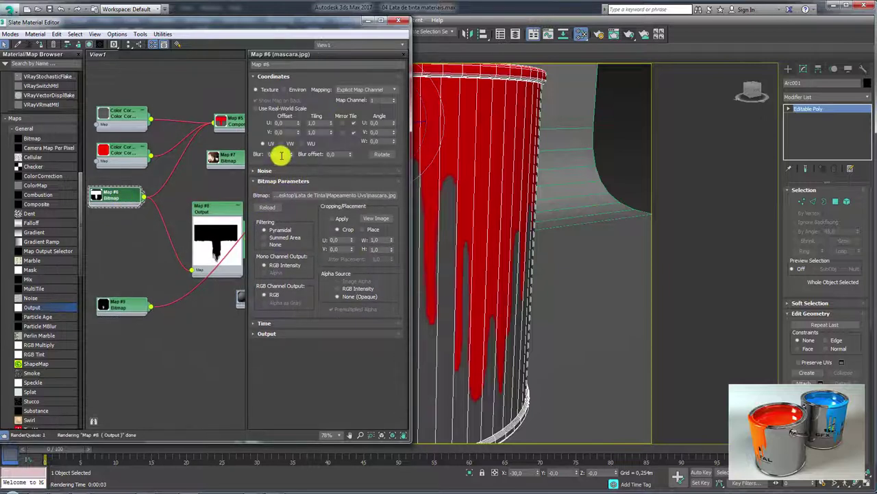
middle_drag(133, 254, 136, 227)
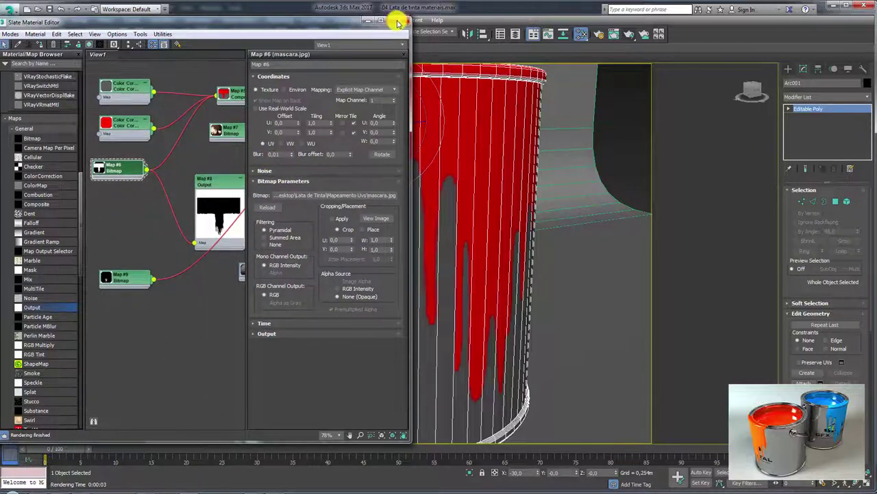
click(630, 34)
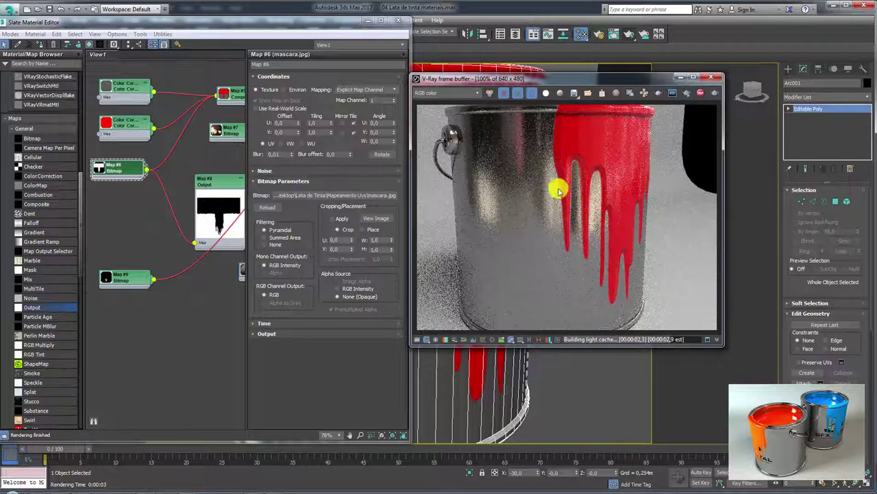
- Stop the render, lower the piso material's Displace amount to 4.0, and re-render
click(709, 81)
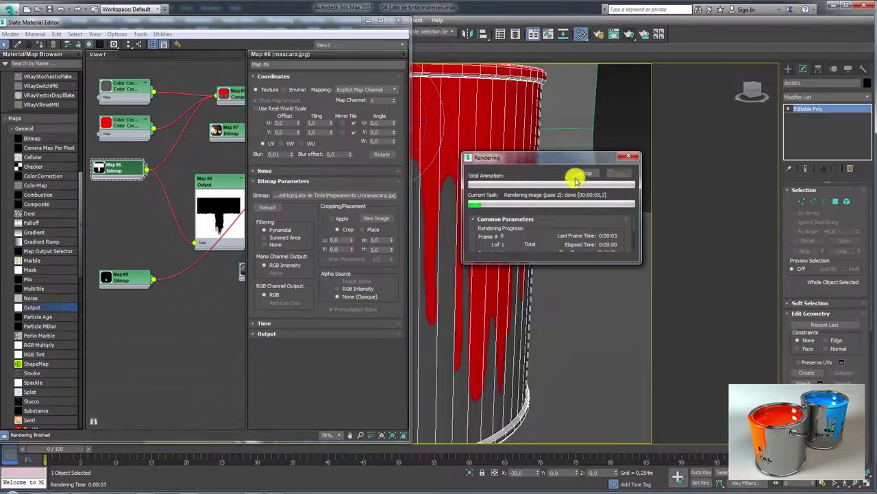
click(584, 174)
mouse_move(231, 186)
middle_down()
mouse_move(172, 203)
mouse_move(216, 127)
mouse_move(220, 87)
middle_up()
double_click(220, 87)
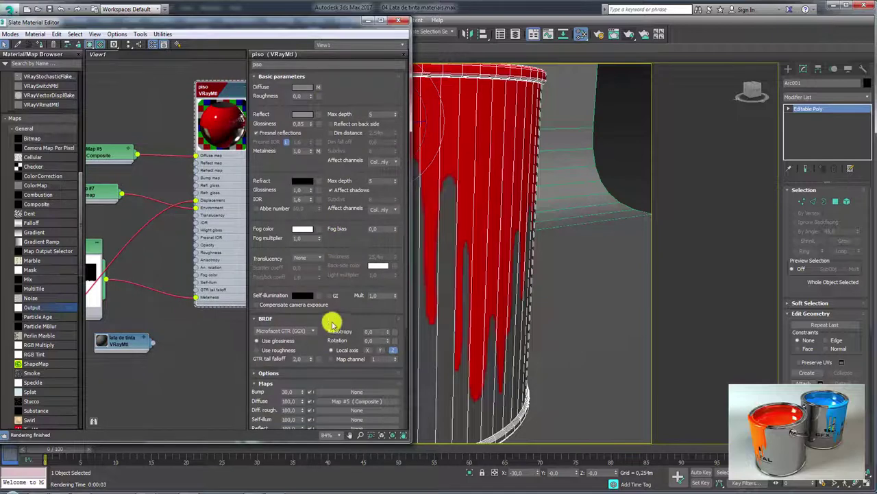
scroll(313, 252, down, 4)
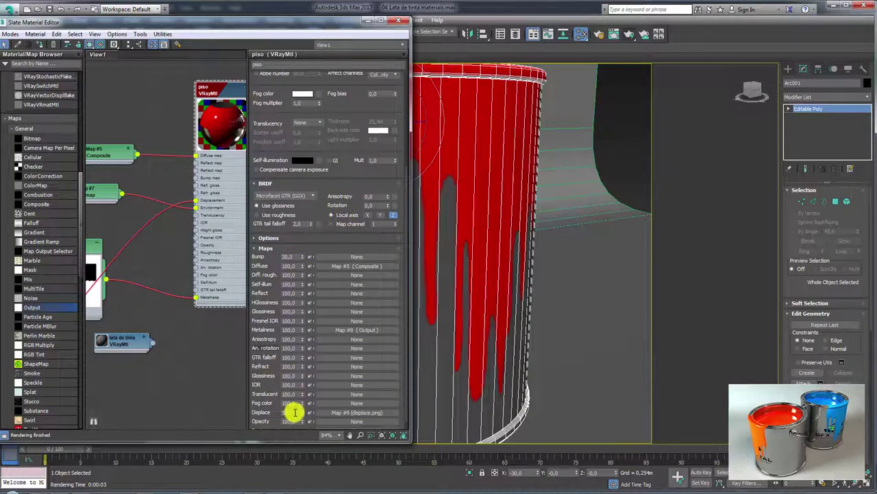
double_click(294, 412)
text(4)
click(627, 33)
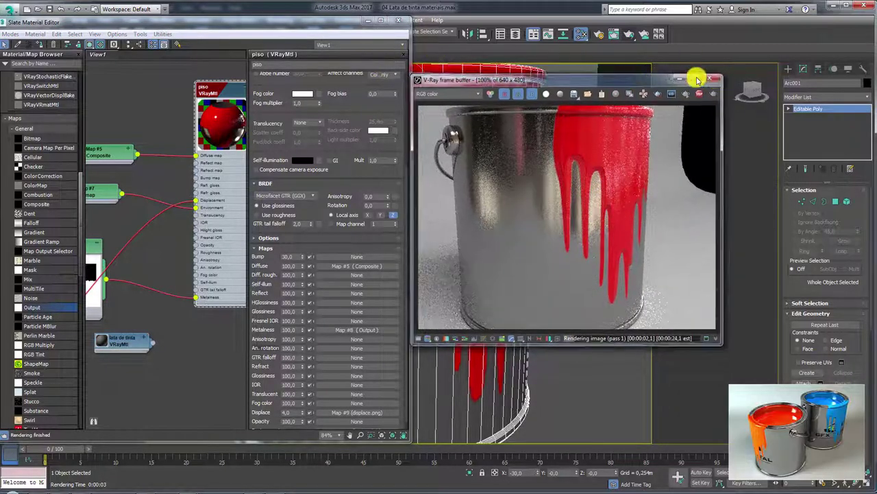
- Close the render window and the Slate Material Editor
click(710, 77)
click(619, 173)
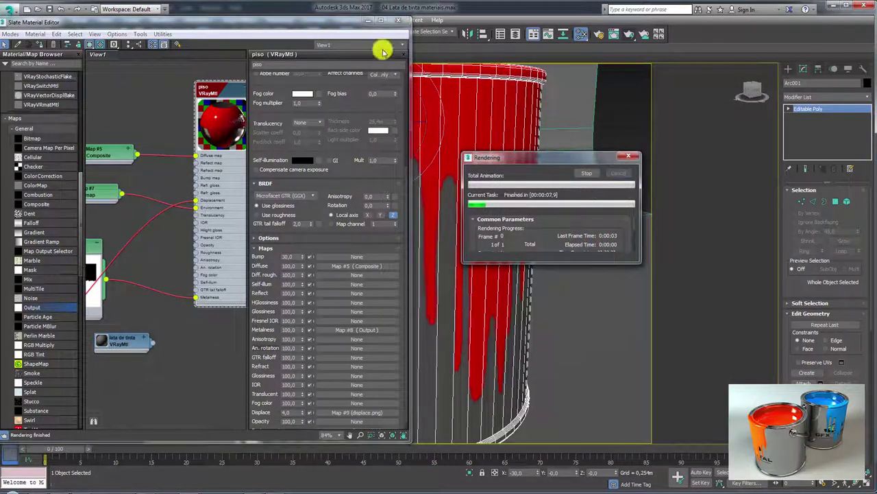
click(396, 22)
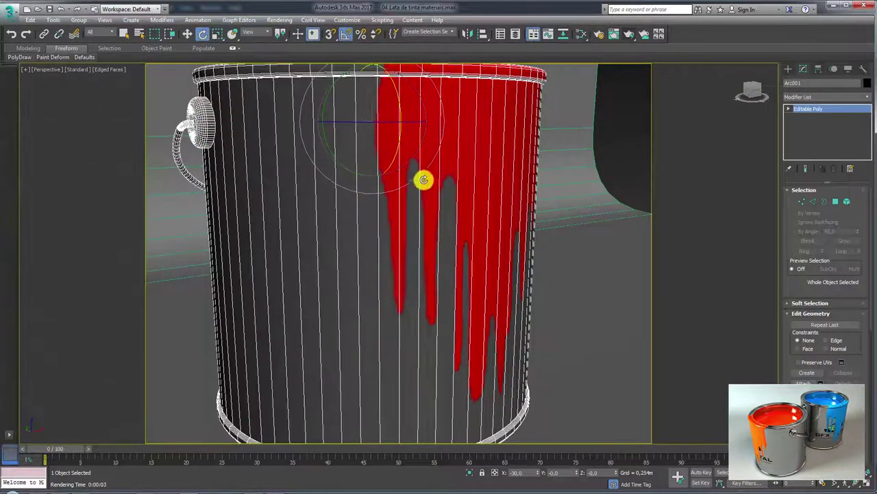
- Zoom out and orbit above the can to see the drips coming over the rim
scroll(422, 179, down, 2)
scroll(425, 181, down, 2)
scroll(473, 192, down, 1)
scroll(486, 202, down, 1)
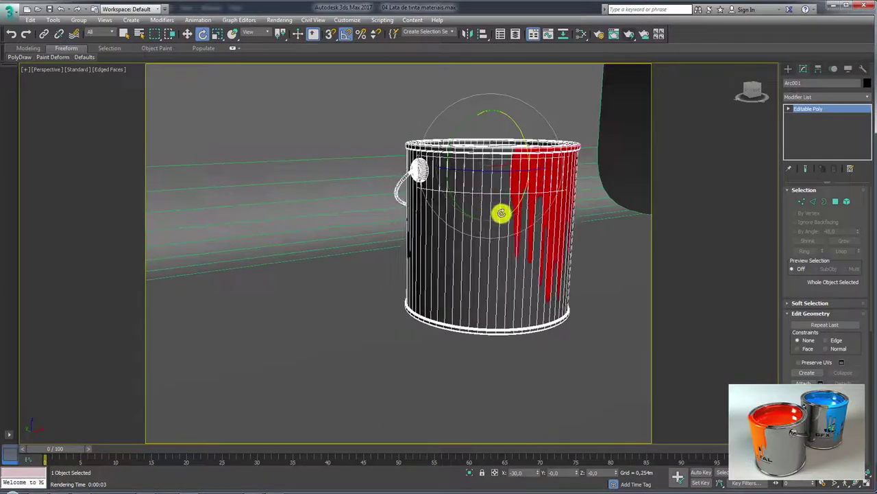
mouse_move(516, 218)
alt+middle_down()
mouse_move(511, 235)
mouse_move(456, 248)
alt+middle_up()
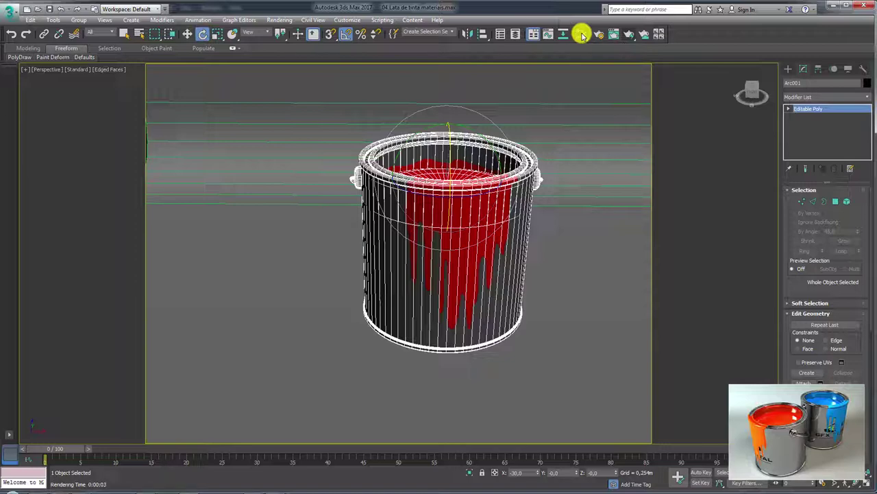
- In the Slate Material Editor, drag the lata de tinta VRayMtl onto the paint can to assign it
click(582, 35)
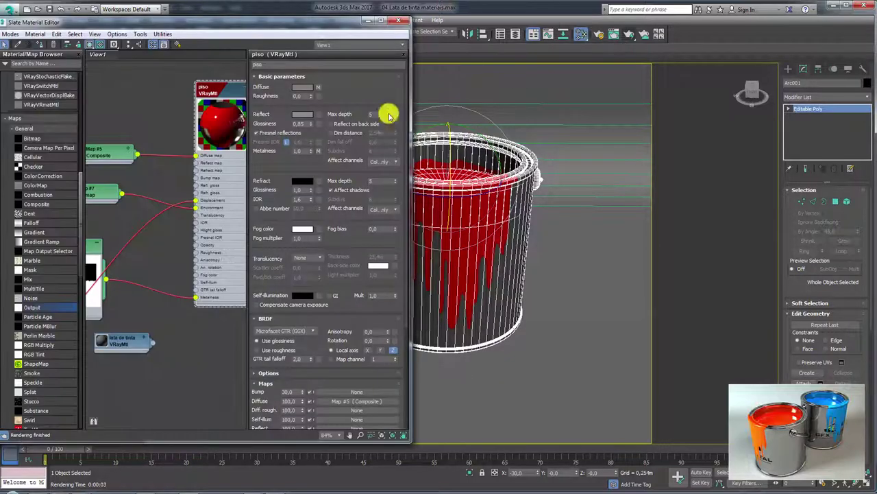
scroll(153, 304, down, 5)
middle_drag(152, 303, 213, 212)
mouse_move(213, 212)
mouse_down()
mouse_move(210, 264)
mouse_move(220, 300)
mouse_up()
drag(384, 300, 441, 271)
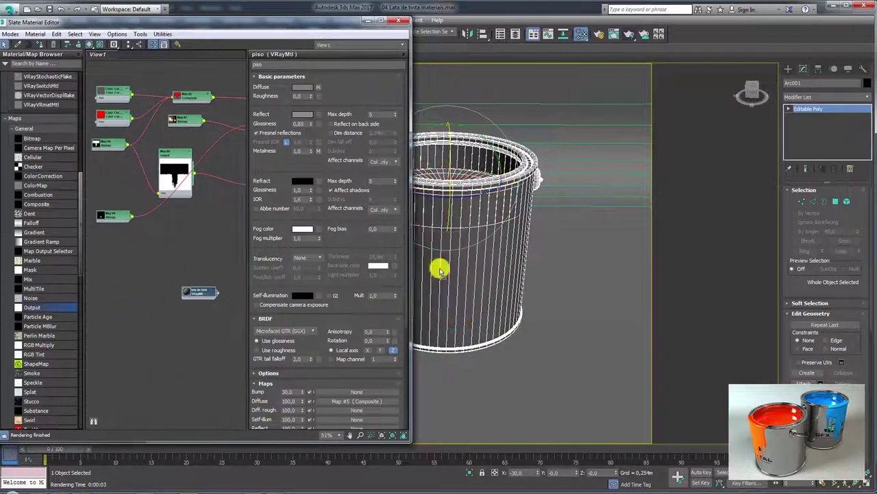
- Pan and zoom the node view to bring the Output and Map nodes into view
middle_drag(209, 312, 221, 243)
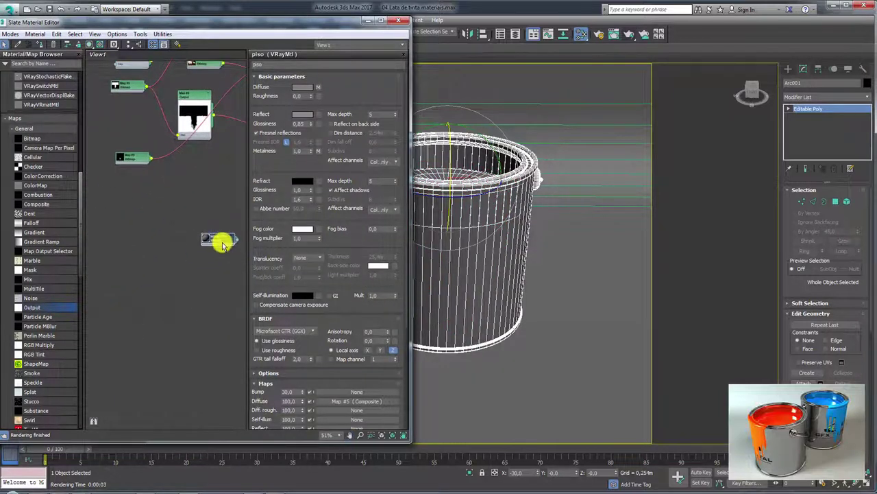
scroll(218, 244, up, 5)
scroll(217, 240, down, 3)
scroll(212, 246, down, 3)
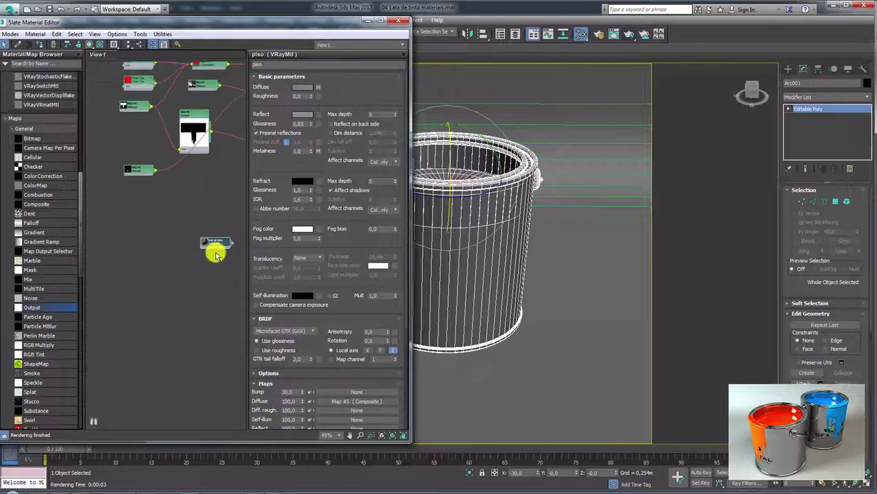
mouse_move(211, 247)
middle_down()
mouse_move(107, 279)
mouse_move(92, 313)
mouse_move(139, 297)
middle_up()
scroll(199, 110, up, 4)
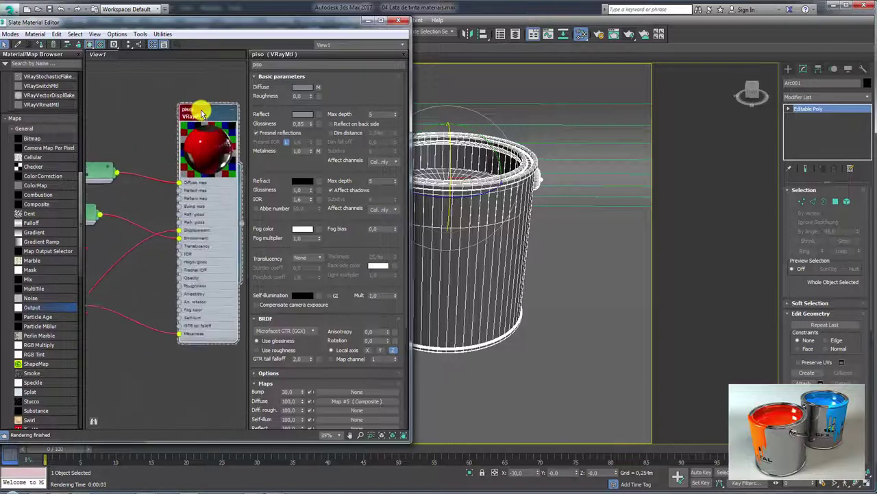
scroll(195, 110, up, 1)
scroll(194, 109, down, 2)
scroll(189, 206, down, 3)
mouse_move(186, 274)
middle_down()
mouse_move(226, 172)
mouse_move(207, 202)
middle_up()
scroll(212, 176, down, 1)
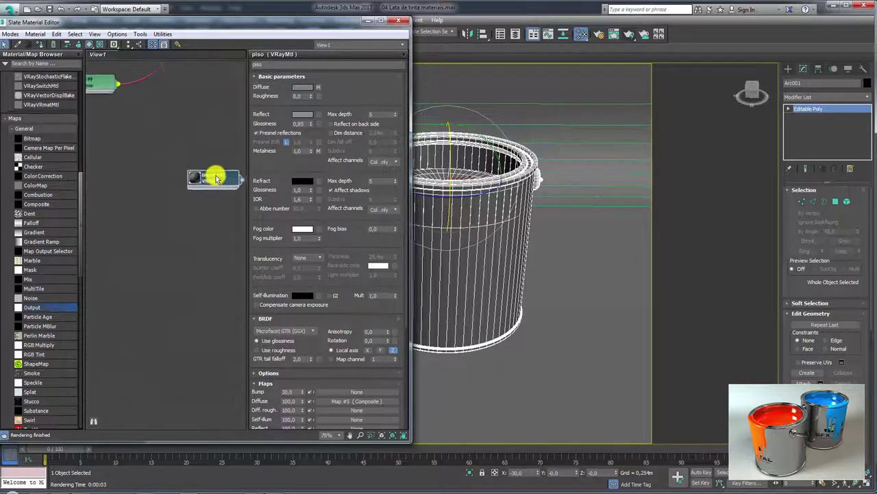
scroll(127, 190, up, 1)
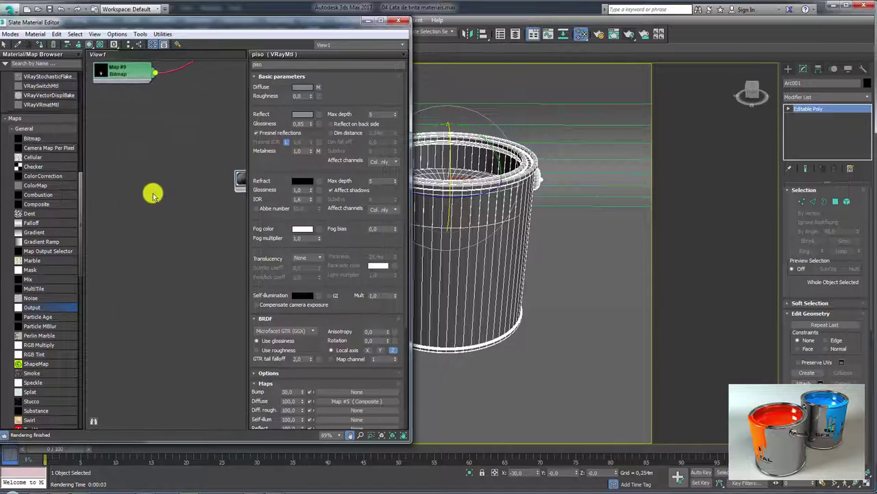
middle_drag(153, 192, 151, 292)
- Go up to Lata de Tinta, open Texturas extras and preview the Fingerprints texture
click(55, 488)
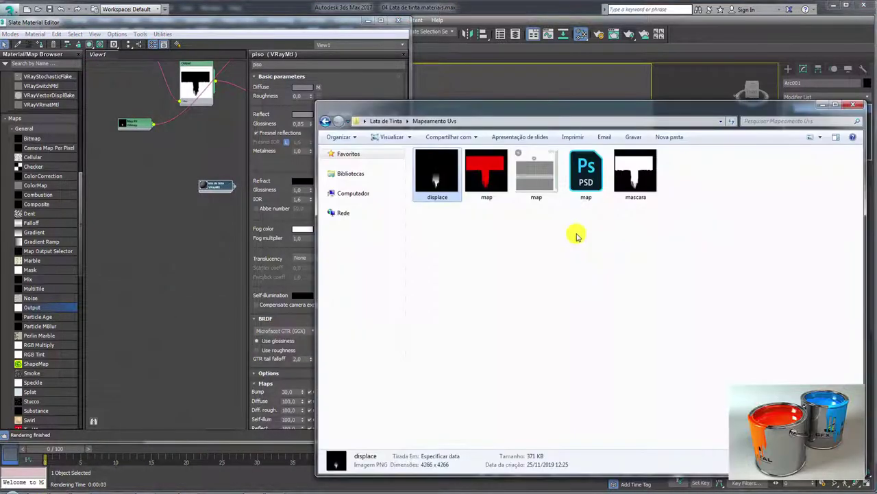
click(389, 123)
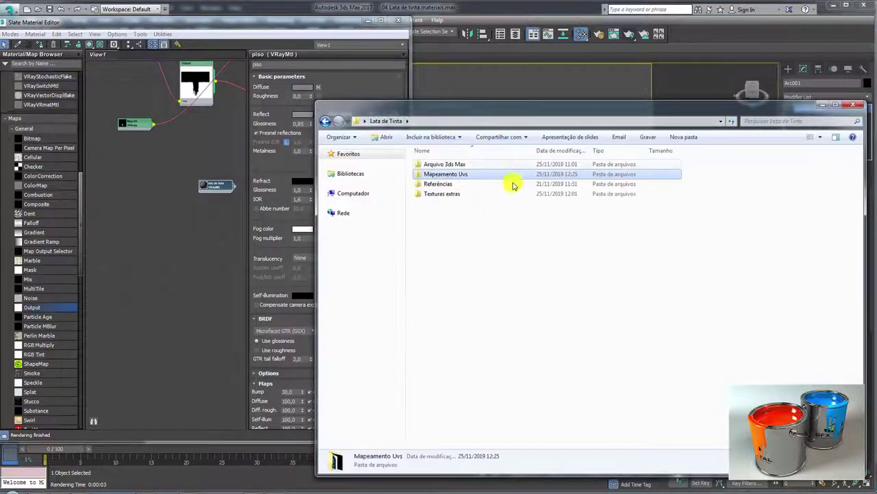
double_click(444, 194)
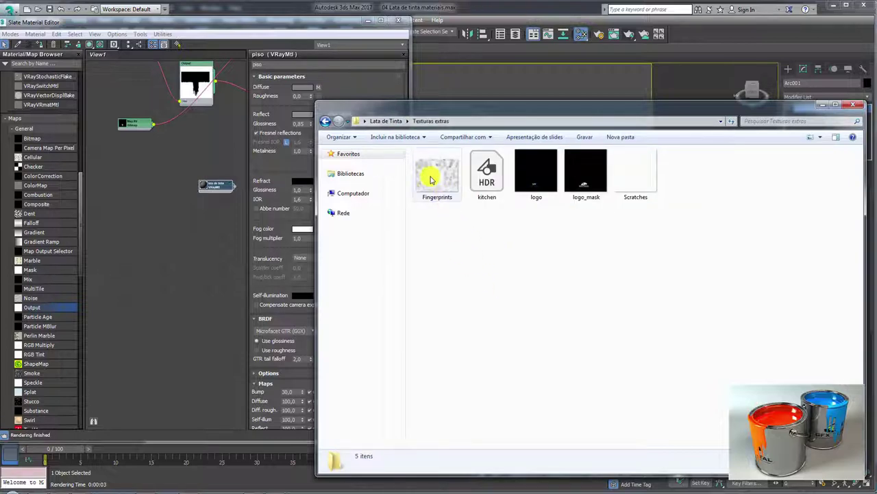
double_click(432, 179)
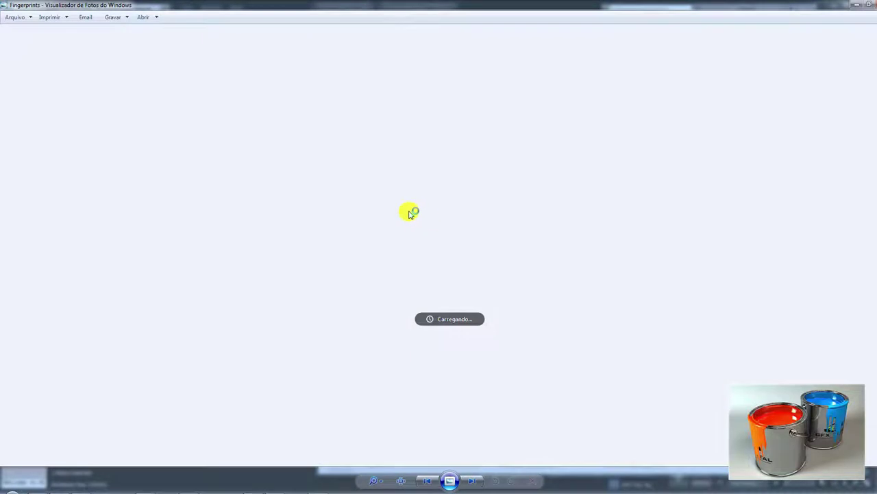
scroll(480, 212, up, 3)
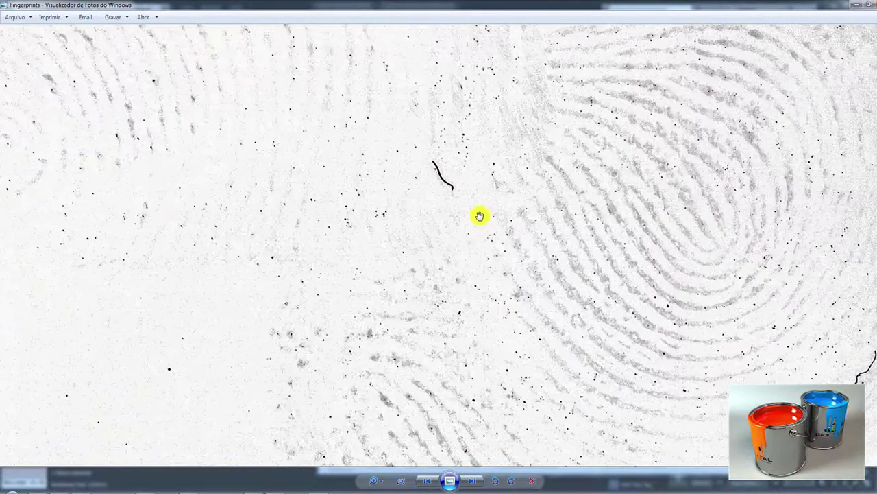
scroll(478, 219, down, 3)
key(alt+F4)
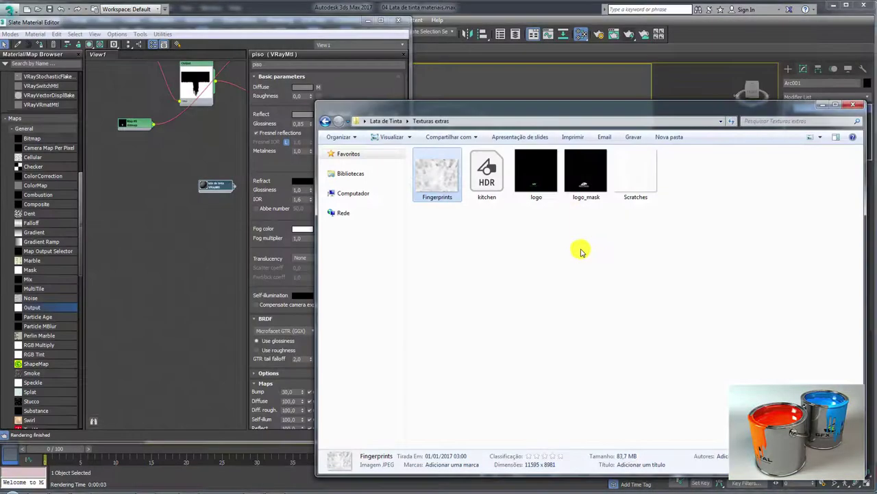
- Preview the Scratches texture, then close the photo viewer
double_click(635, 199)
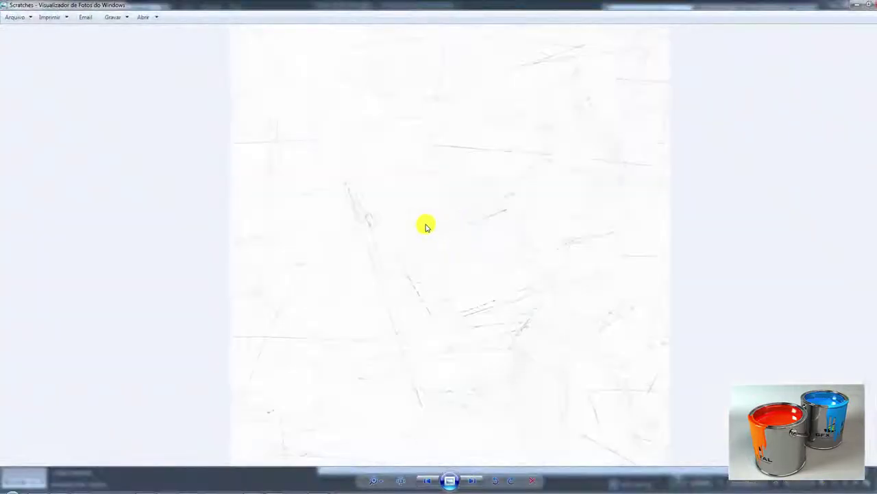
scroll(422, 223, up, 3)
scroll(424, 224, down, 2)
scroll(576, 188, down, 1)
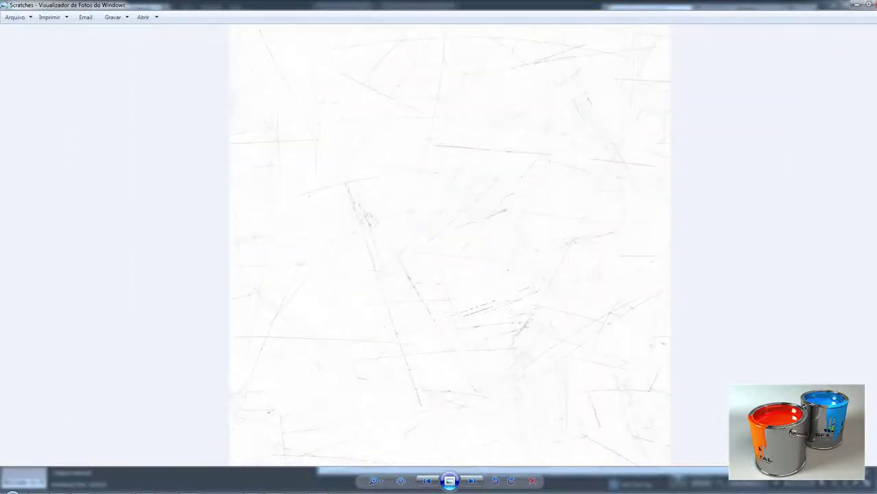
key(alt+F4)
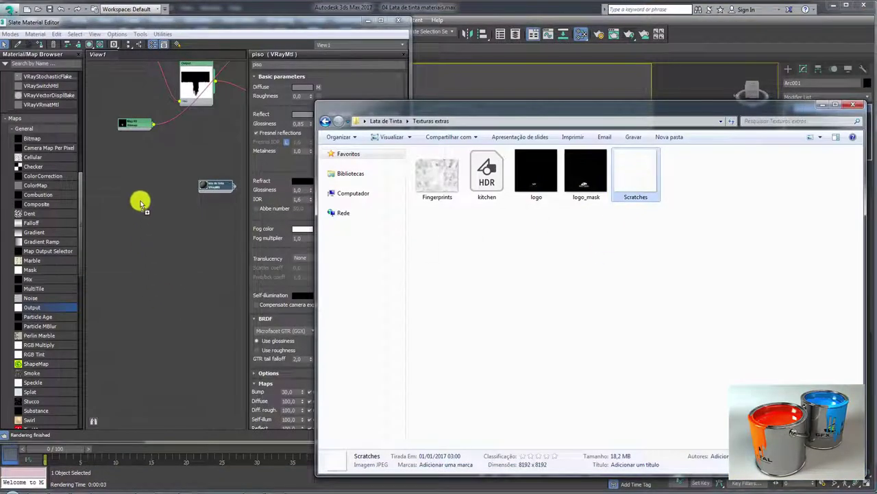
- Add the Fingerprints bitmap and a new Composite map, wiring the bitmap into Layer 1
drag(445, 184, 156, 234)
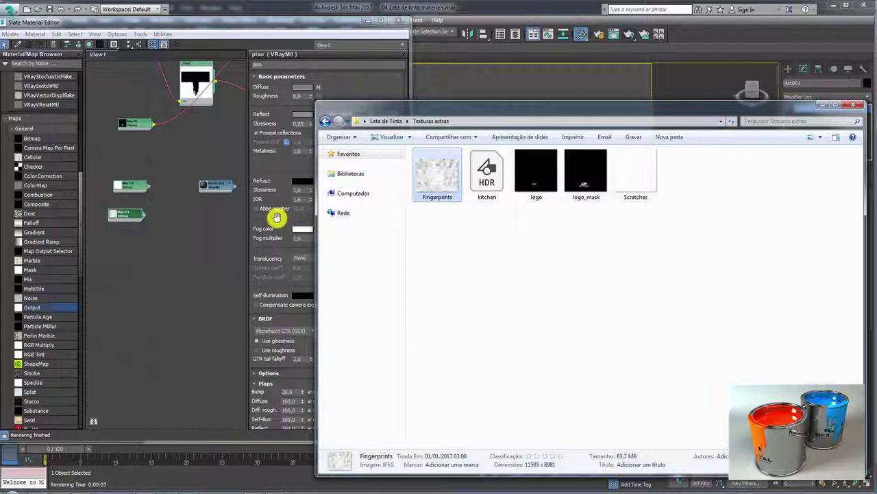
click(827, 106)
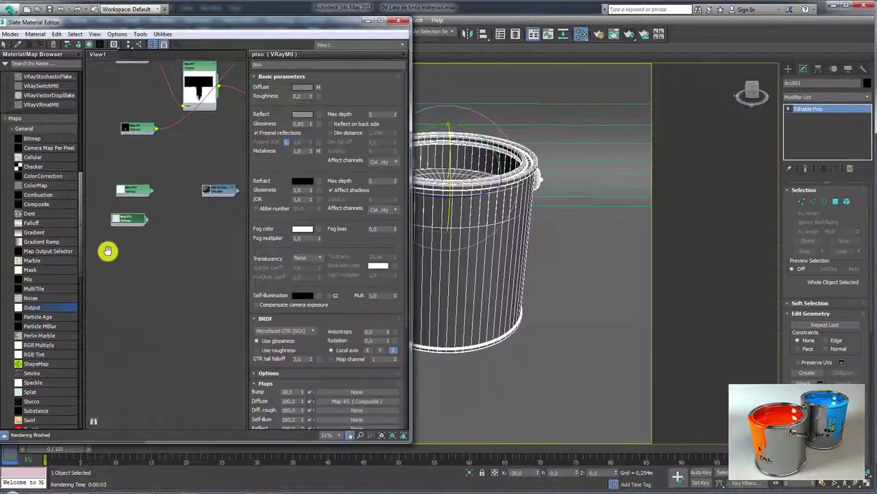
mouse_move(38, 203)
mouse_down()
mouse_move(130, 243)
mouse_move(191, 235)
mouse_up()
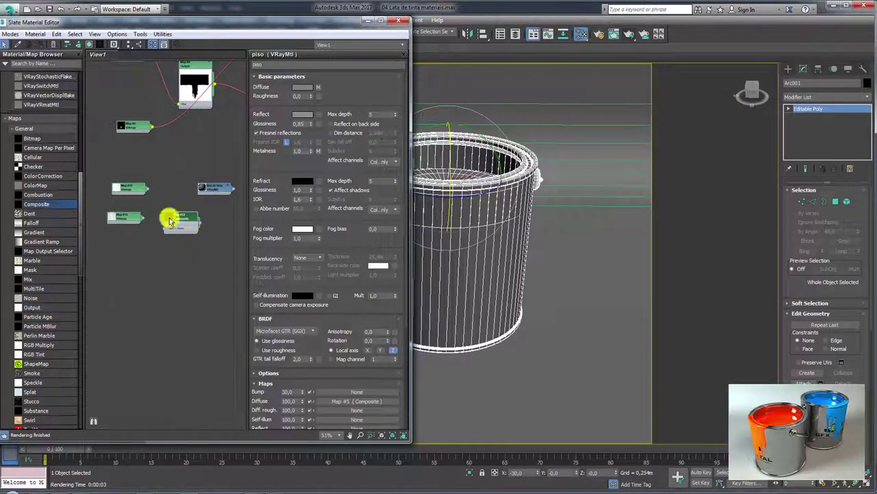
click(123, 192)
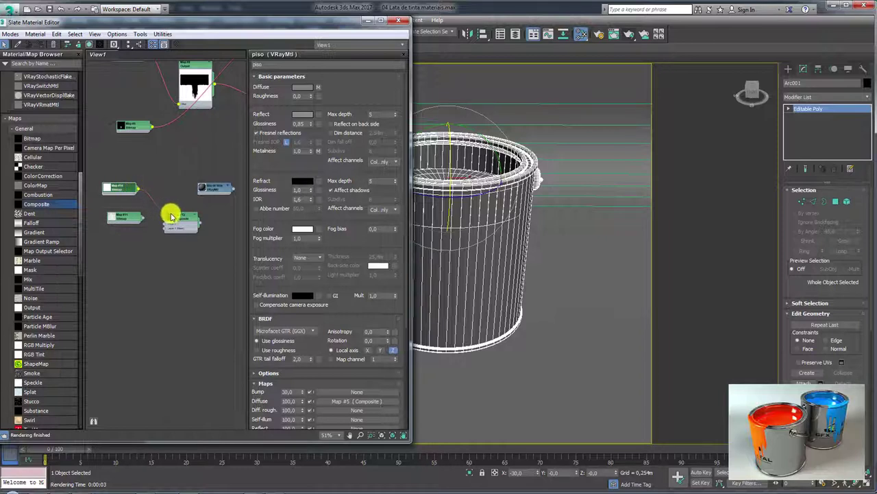
drag(180, 220, 185, 222)
click(209, 227)
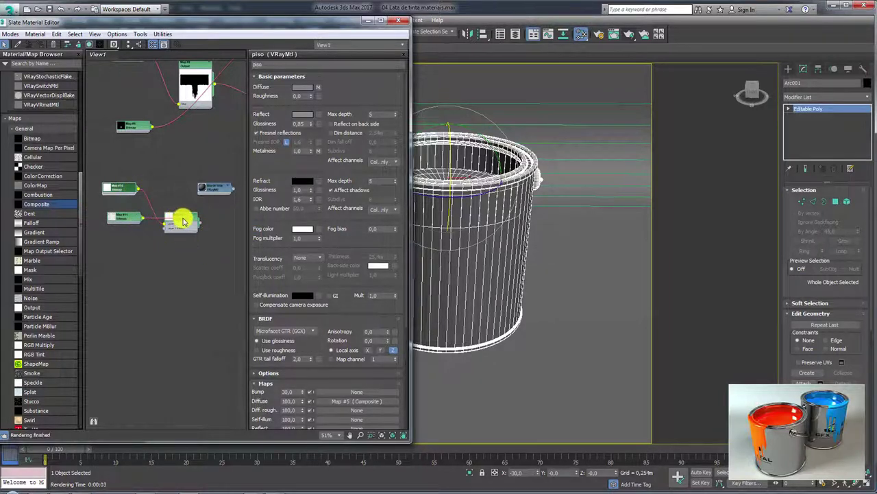
- Open the Composite map's settings and add a second layer
drag(182, 221, 199, 224)
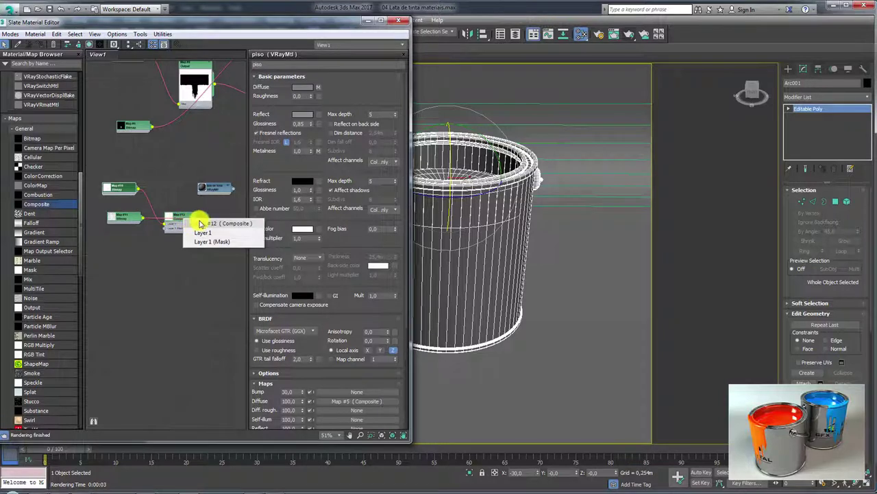
click(116, 223)
double_click(178, 219)
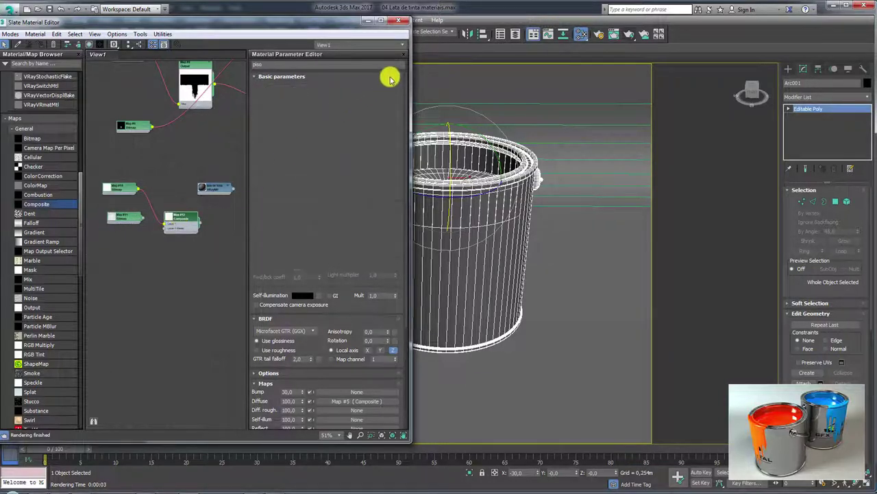
click(395, 89)
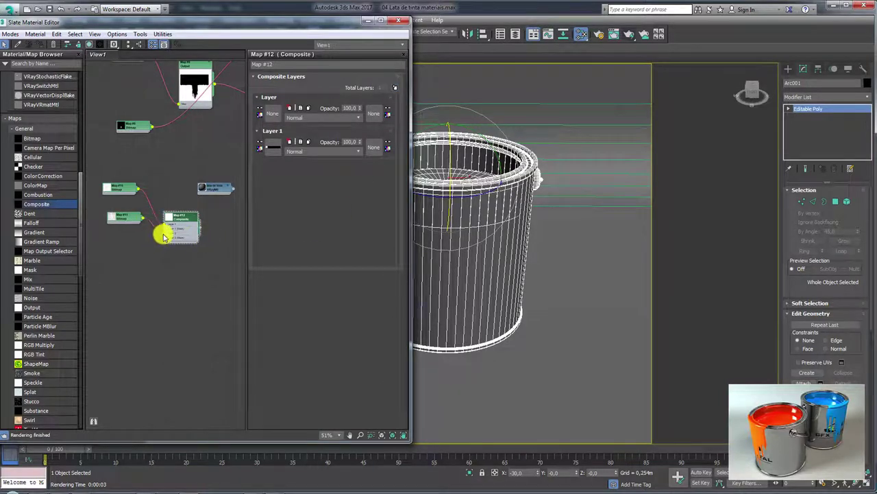
- Wire bitmap Map #11 into the new layer and enlarge the Composite node's preview
drag(130, 220, 118, 231)
drag(172, 215, 167, 197)
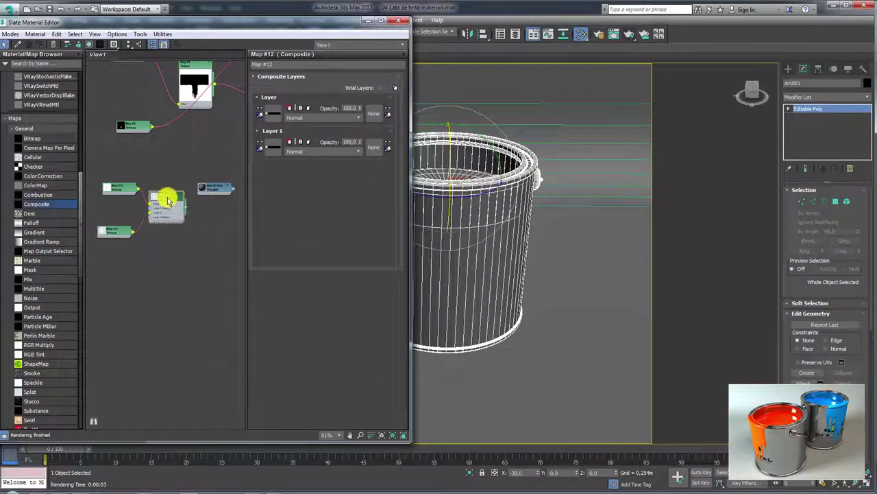
mouse_move(183, 228)
mouse_down()
mouse_move(215, 274)
mouse_move(215, 308)
mouse_move(215, 245)
mouse_up()
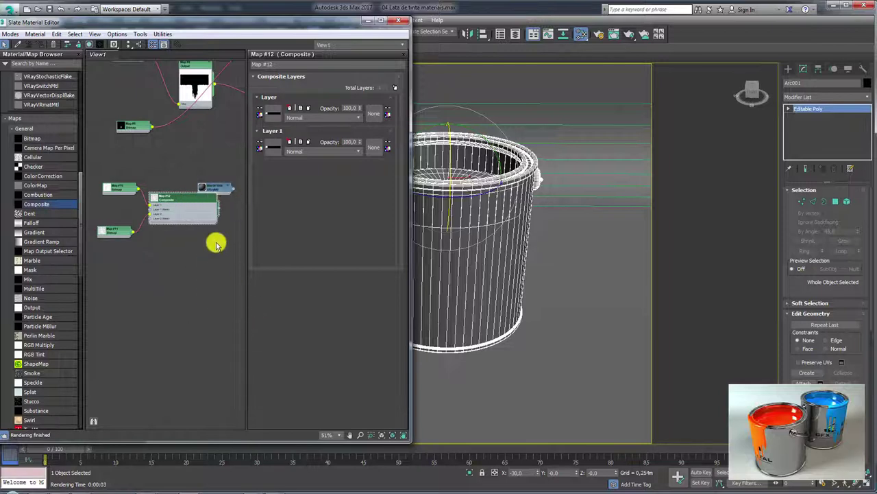
click(152, 195)
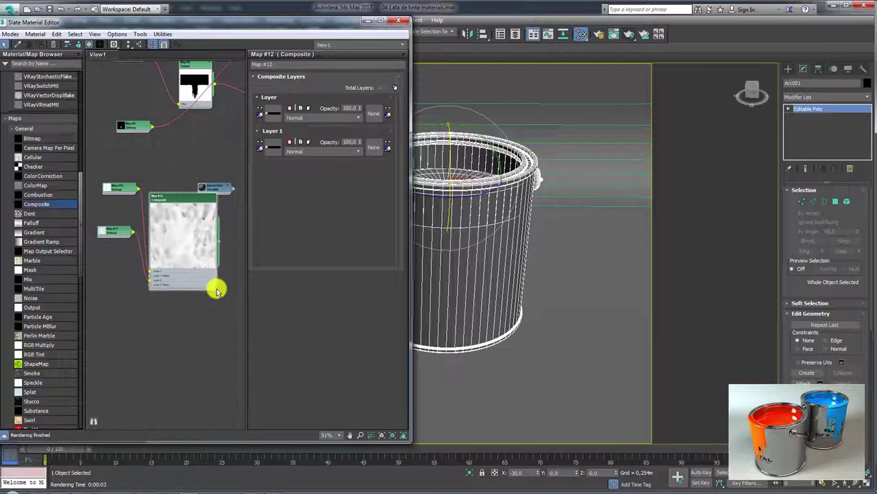
scroll(198, 245, up, 2)
scroll(176, 233, up, 3)
scroll(170, 238, up, 2)
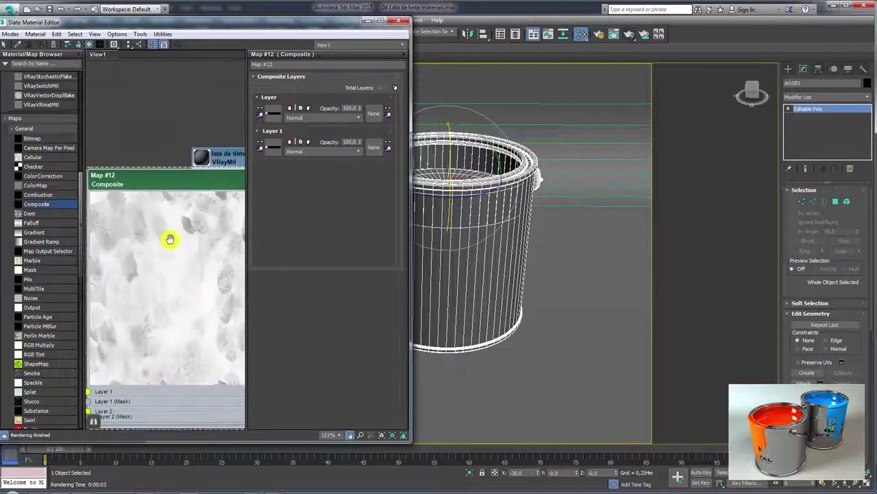
middle_drag(170, 239, 167, 246)
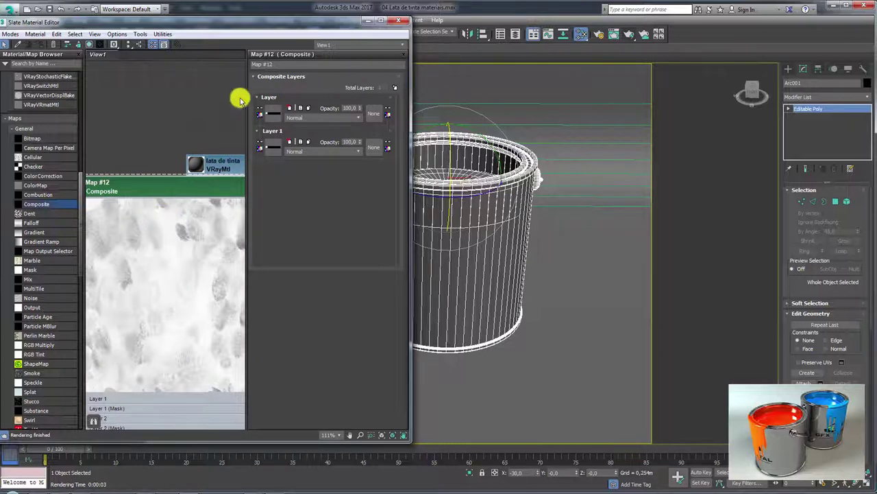
- Widen the material editor and set Layer 2's blending mode to Multiply
drag(411, 112, 668, 126)
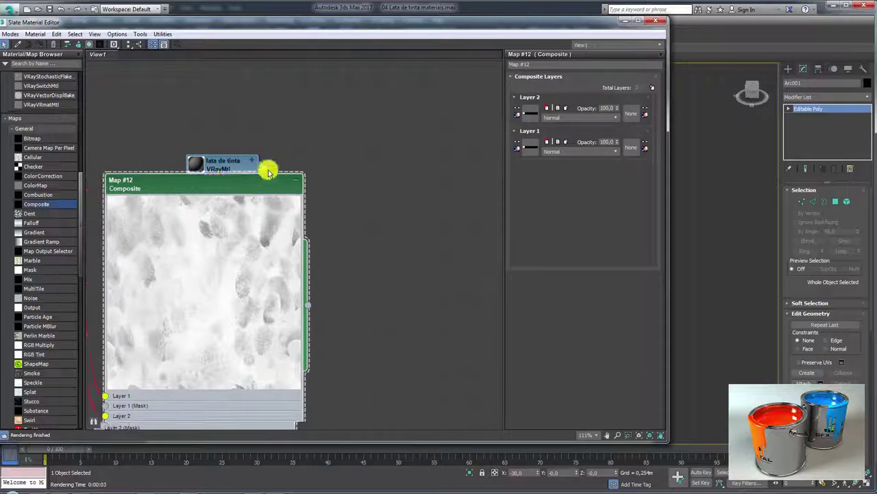
drag(215, 203, 314, 161)
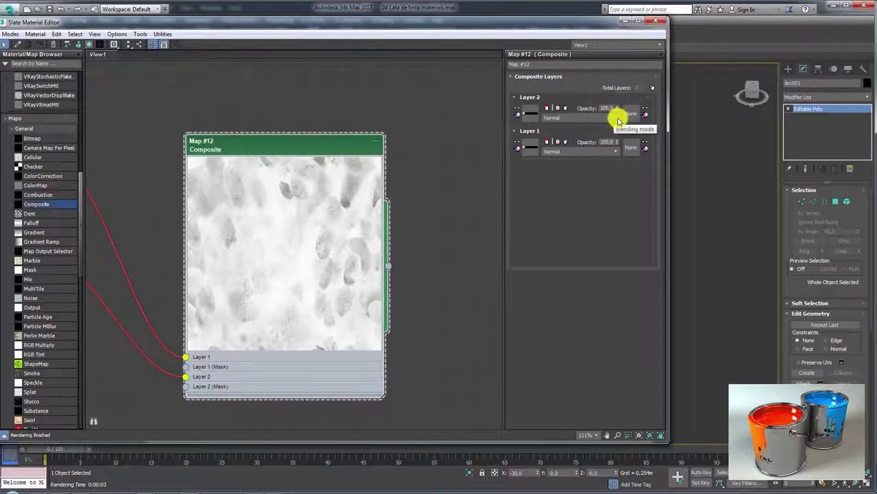
click(616, 118)
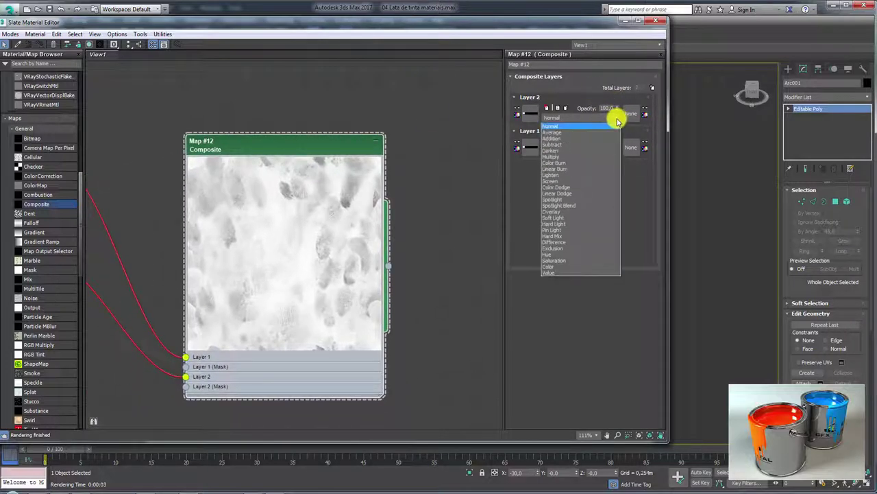
click(552, 156)
scroll(293, 251, up, 3)
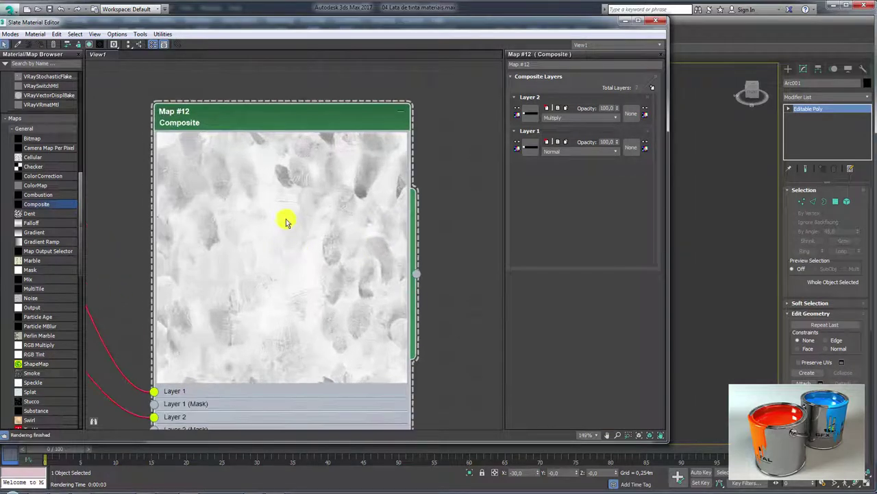
scroll(284, 220, up, 3)
scroll(281, 203, up, 1)
scroll(305, 207, down, 2)
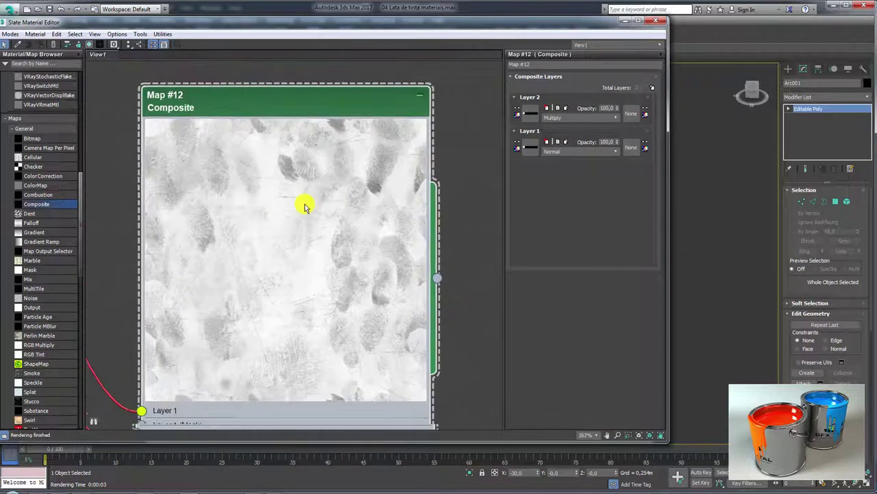
scroll(304, 201, down, 4)
scroll(305, 185, down, 4)
drag(308, 168, 279, 157)
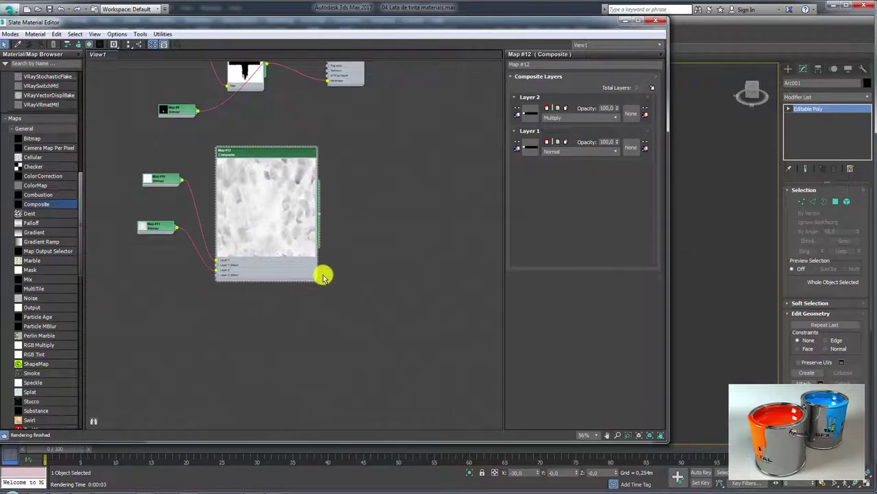
- Shrink the Composite node and copy the drip Output node, detaching the drip bitmap from it
drag(317, 282, 259, 226)
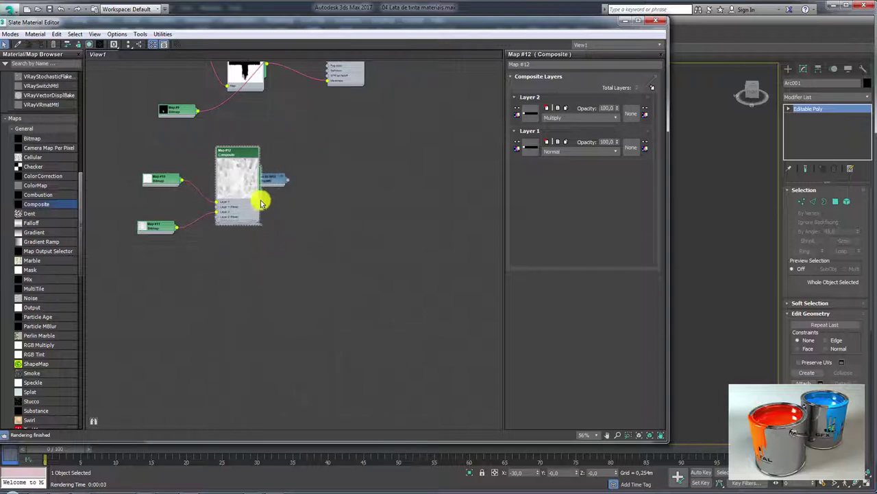
middle_drag(268, 140, 312, 244)
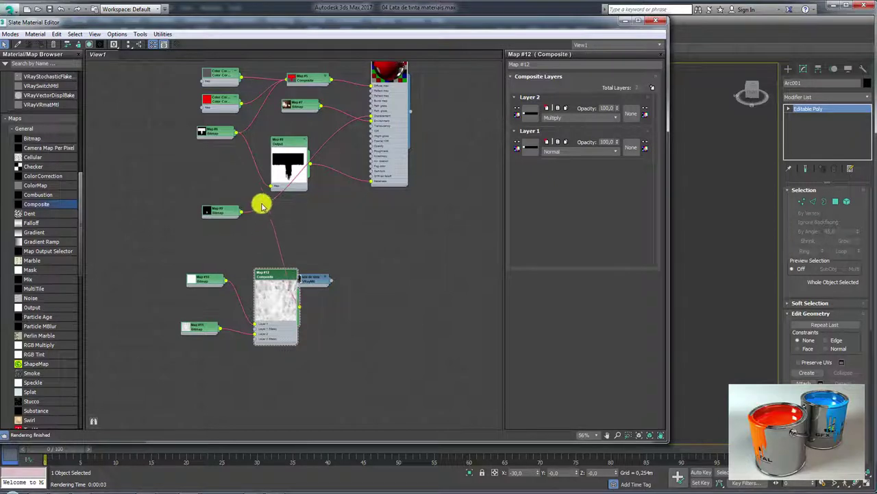
right_click(334, 260)
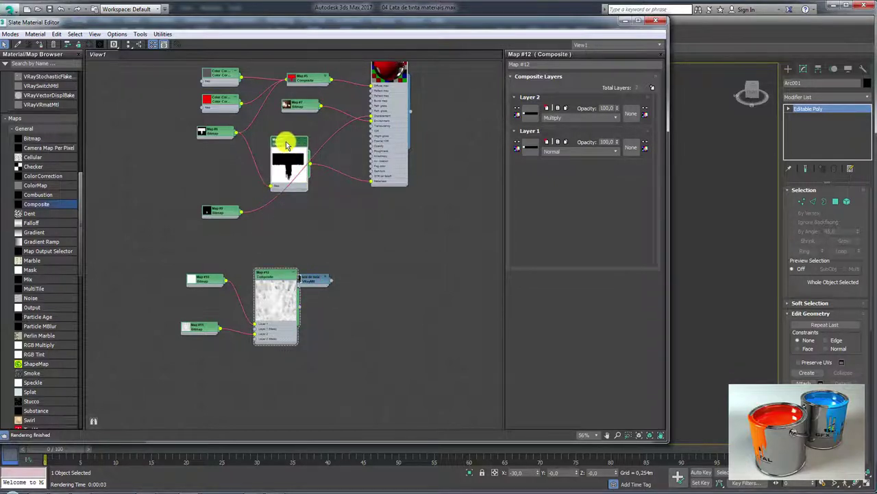
shift+drag(287, 145, 148, 188)
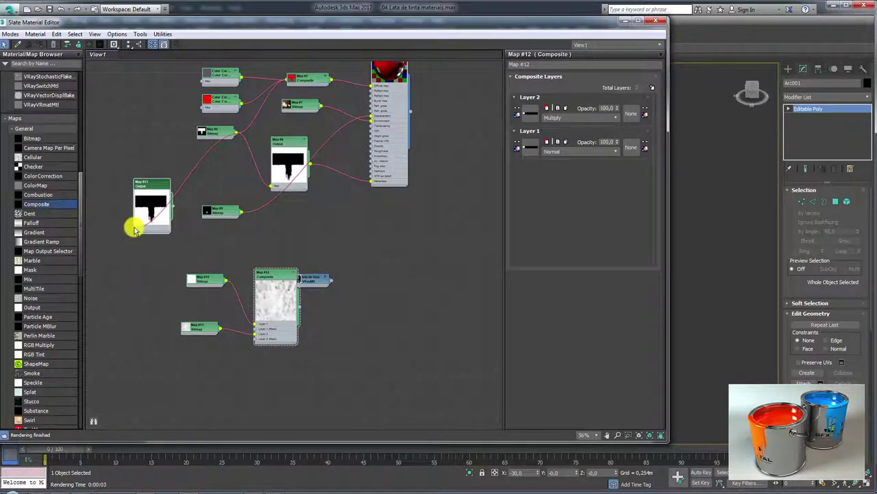
drag(135, 229, 177, 236)
mouse_move(156, 188)
mouse_down()
mouse_move(143, 235)
mouse_move(350, 229)
mouse_move(357, 207)
mouse_move(284, 137)
mouse_move(274, 145)
mouse_up()
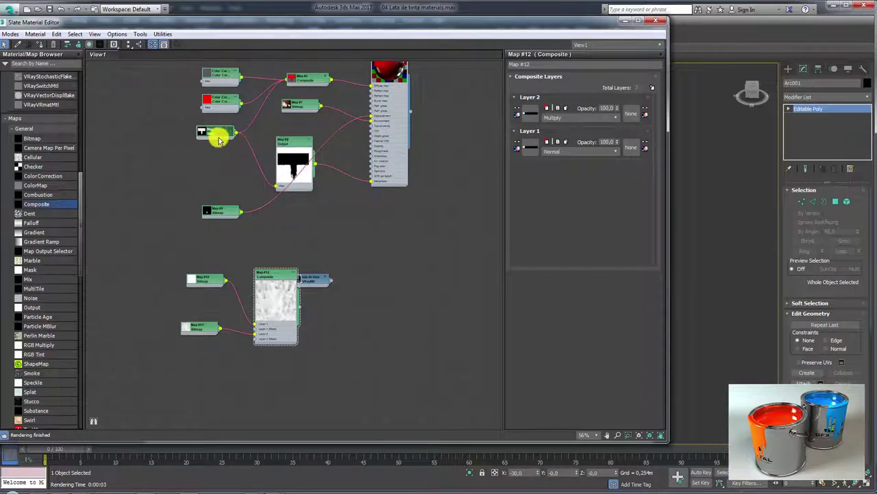
- Wire the drip bitmap Map #6 into the Composite map's layer mask inputs
mouse_move(225, 131)
mouse_down()
mouse_move(196, 169)
mouse_move(143, 168)
mouse_move(171, 388)
mouse_move(252, 328)
mouse_up()
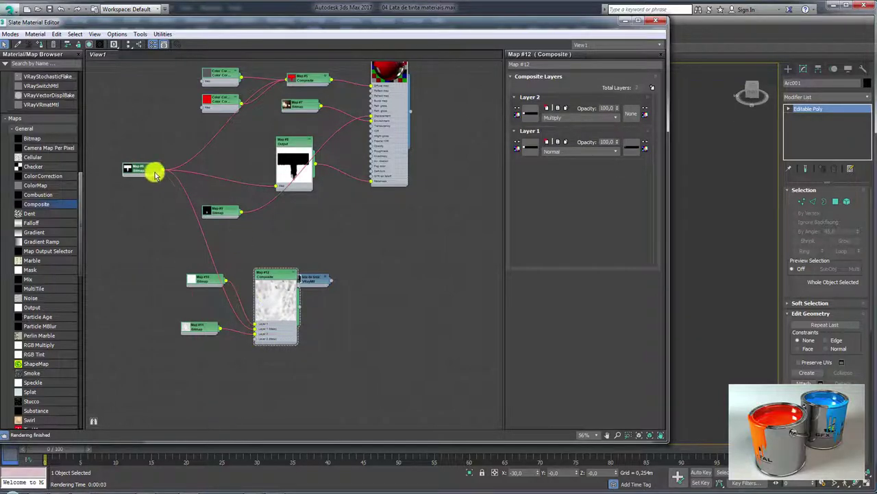
mouse_move(162, 173)
mouse_down()
mouse_move(196, 354)
mouse_move(253, 344)
mouse_up()
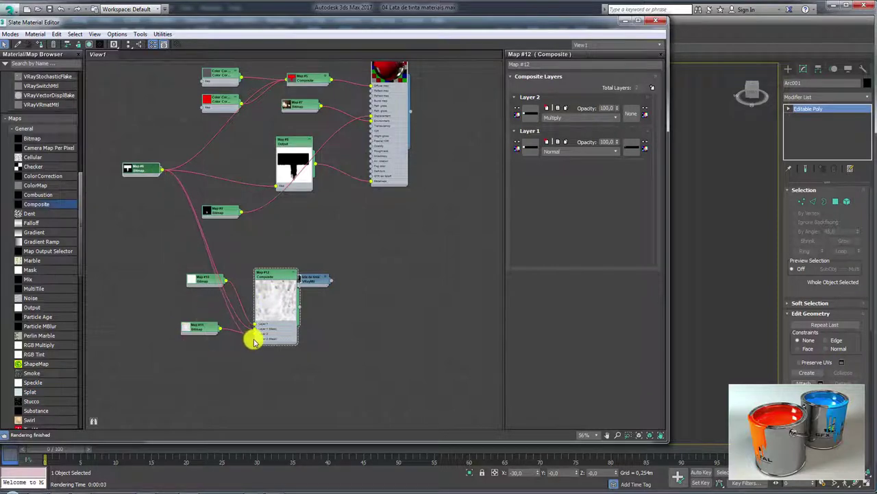
scroll(276, 296, up, 3)
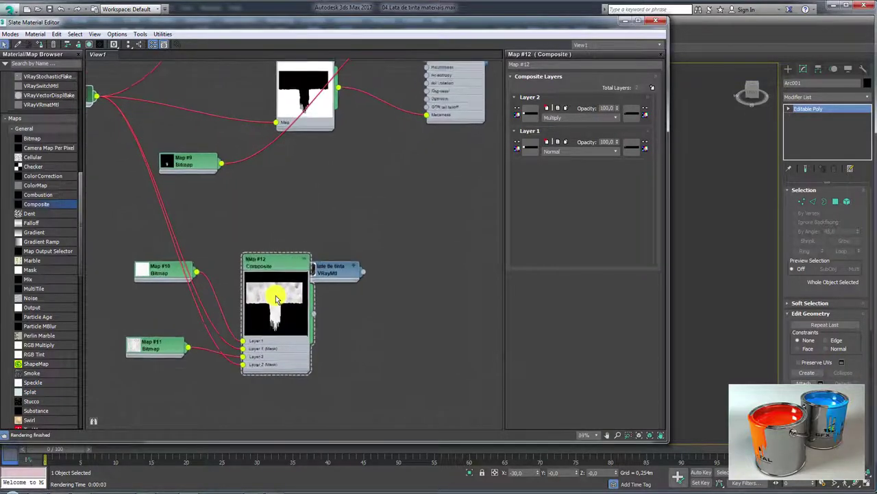
scroll(276, 294, up, 2)
scroll(276, 295, up, 2)
scroll(277, 295, up, 1)
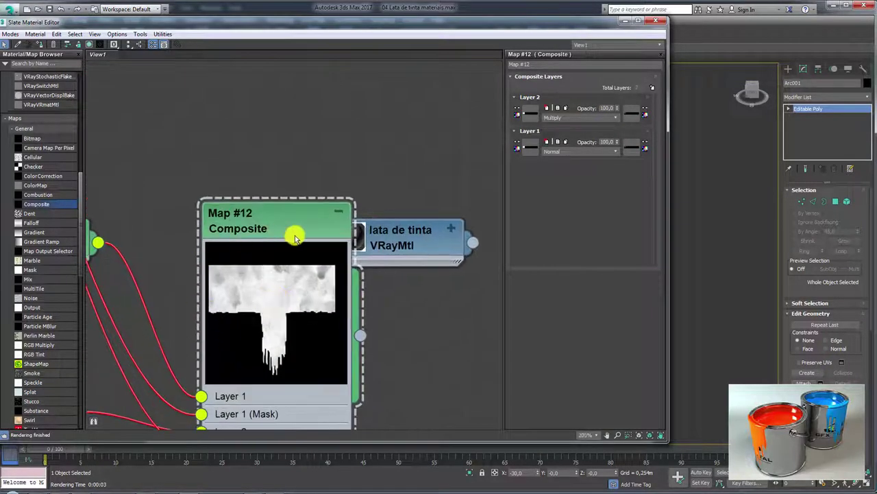
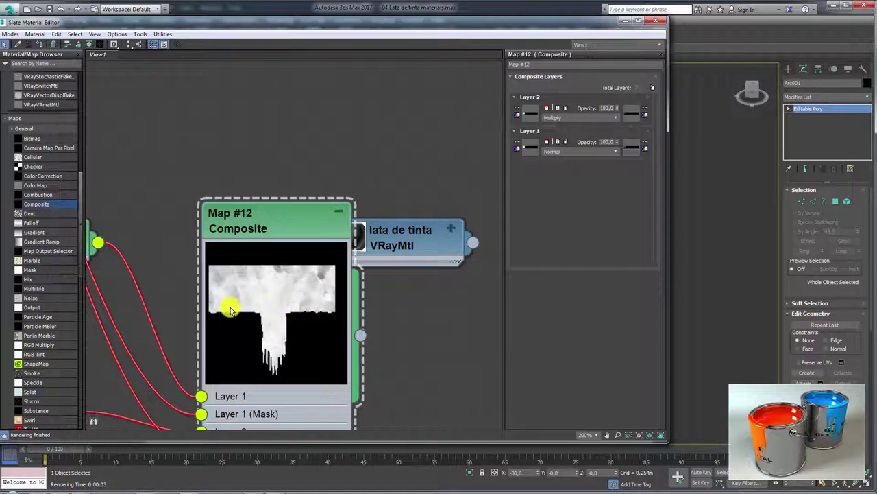
- Disconnect both Map #6 wires from the Composite layer masks
scroll(274, 287, down, 2)
scroll(270, 284, down, 4)
mouse_move(260, 284)
middle_down()
mouse_move(310, 253)
mouse_move(336, 258)
mouse_move(319, 254)
middle_up()
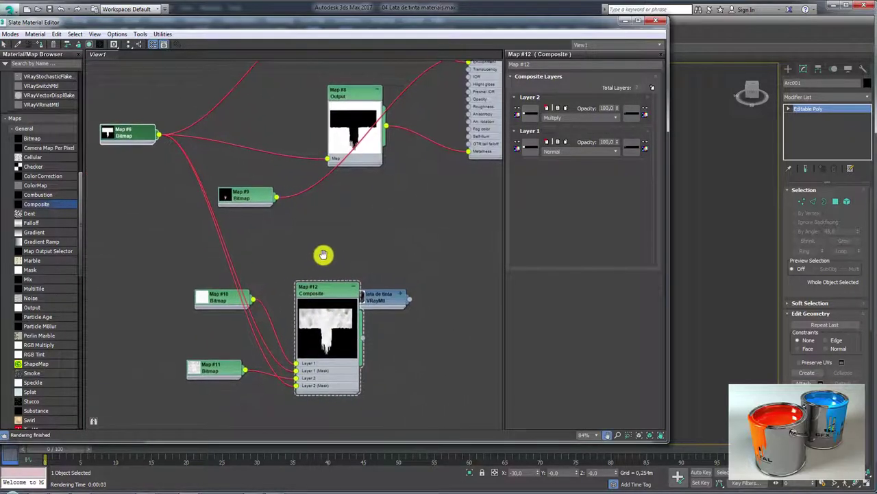
scroll(329, 254, down, 1)
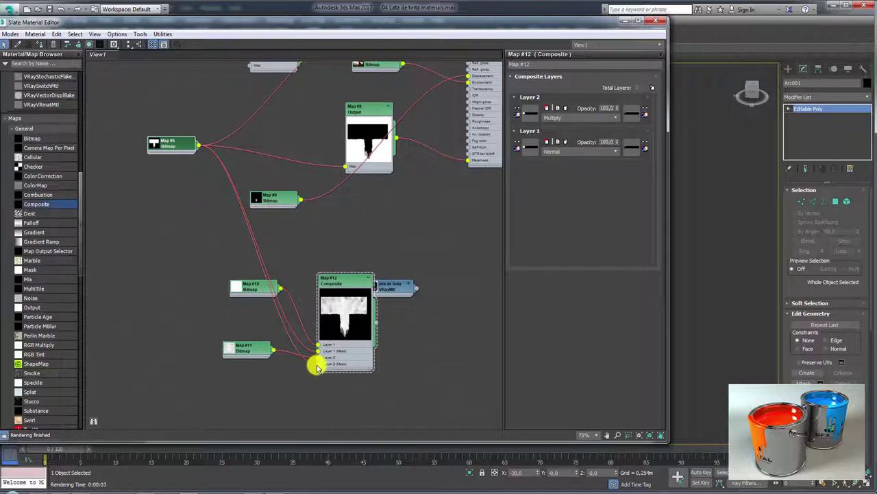
drag(317, 364, 294, 372)
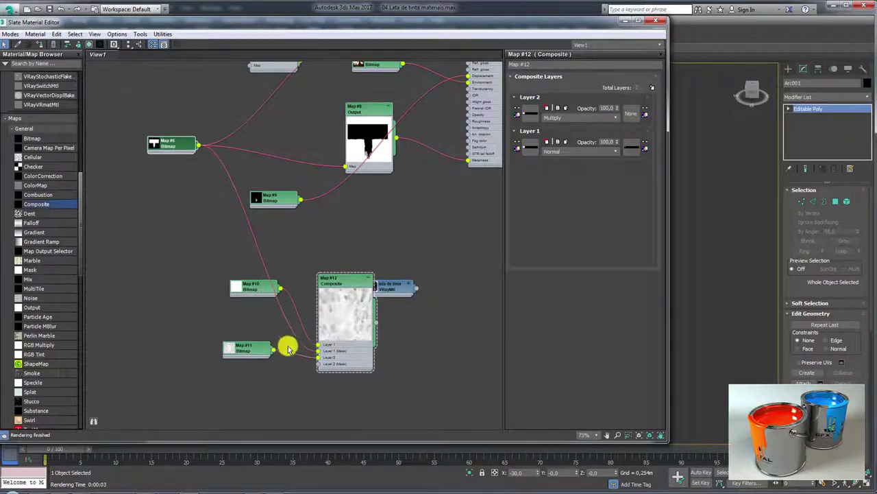
drag(314, 354, 295, 340)
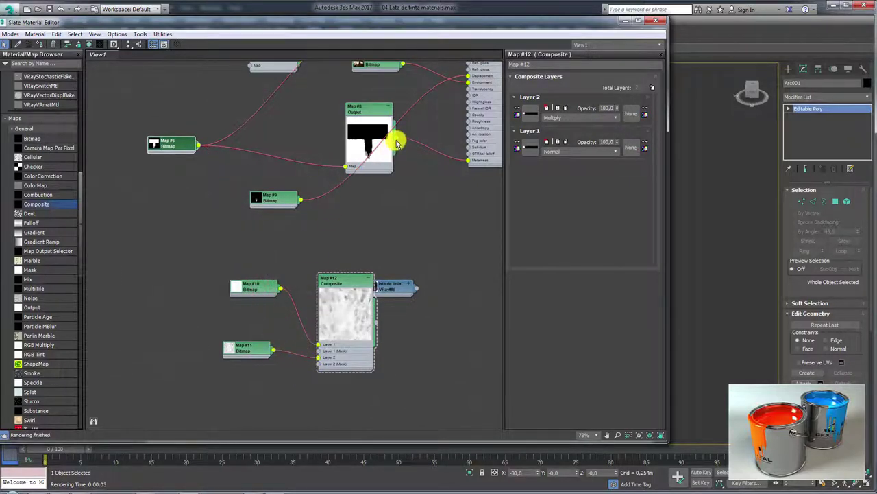
- Wire Map #8 Output into the Layer 1 and Layer 2 masks, then rearrange the Composite and VRayMtl nodes
drag(391, 216, 314, 344)
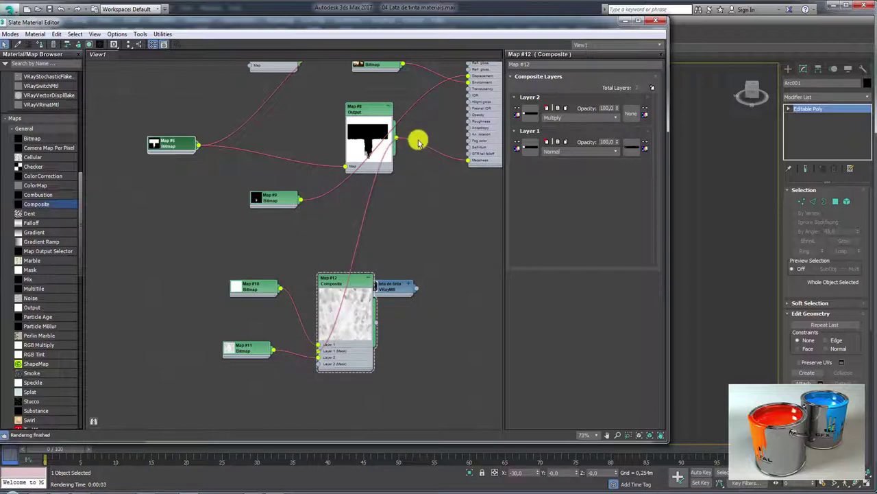
drag(396, 137, 319, 365)
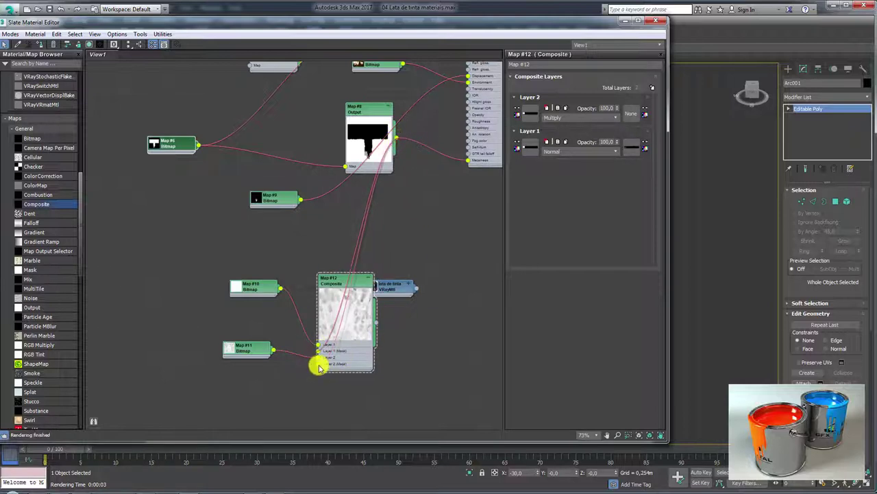
drag(355, 285, 458, 216)
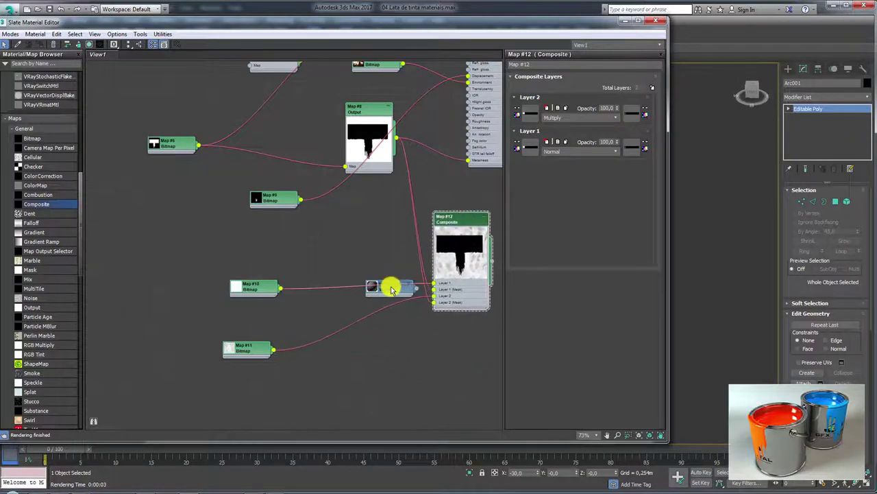
drag(390, 288, 488, 336)
- Zoom and pan the node graph to show the VRayMtl and Color Correct nodes
scroll(415, 297, up, 2)
scroll(415, 235, up, 3)
scroll(421, 246, up, 2)
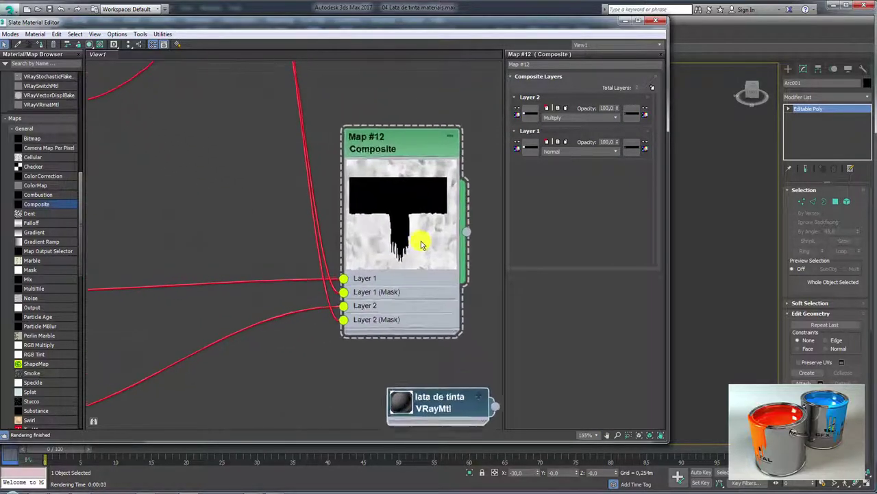
scroll(422, 245, up, 2)
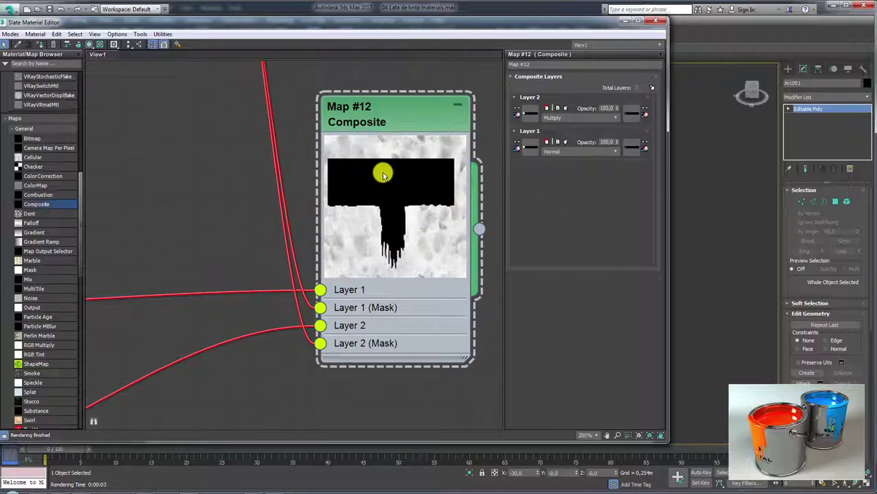
scroll(380, 173, down, 2)
scroll(381, 192, down, 3)
scroll(379, 220, up, 3)
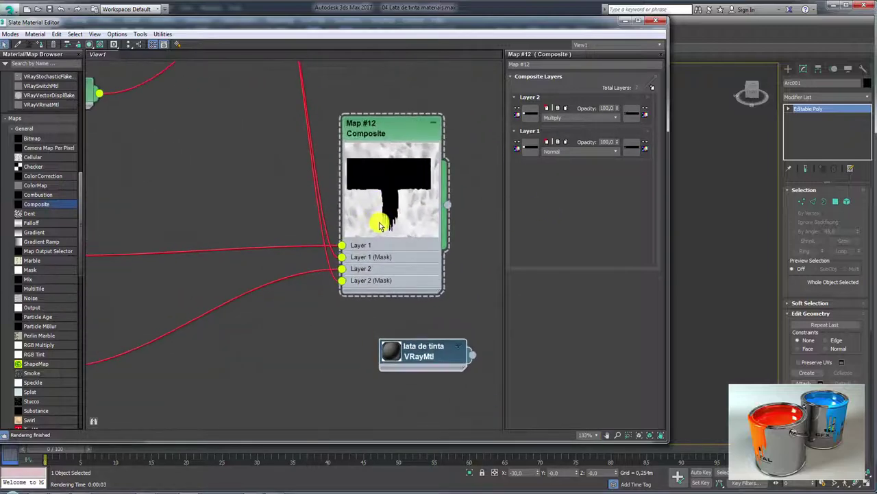
scroll(371, 221, down, 3)
scroll(378, 198, down, 2)
scroll(376, 173, down, 1)
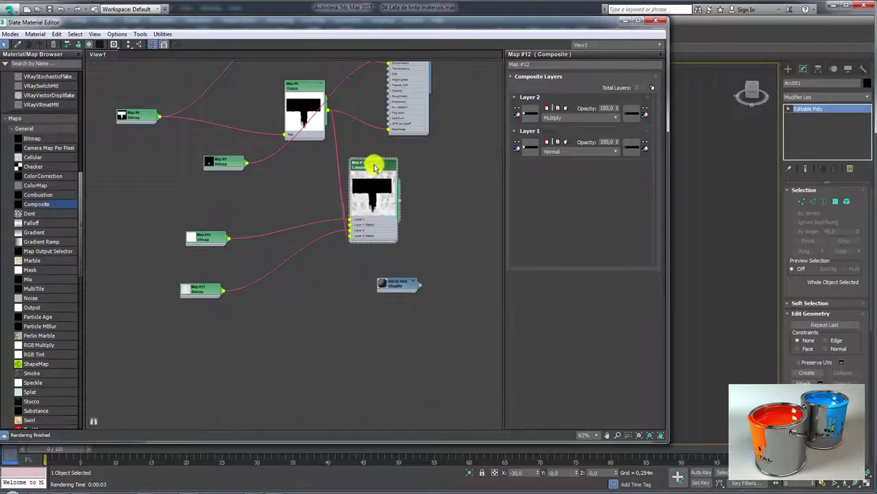
middle_drag(374, 168, 401, 349)
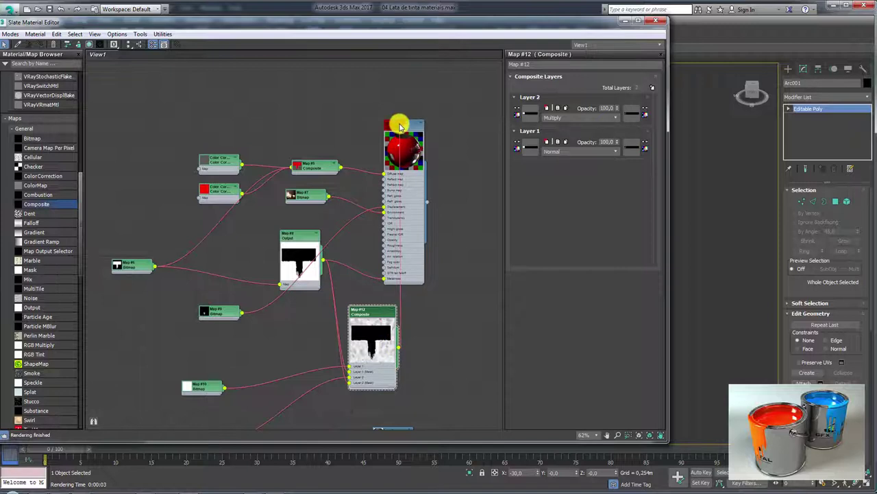
- Wire the Composite map into a slot of the red VRayMtl and tidy both nodes
drag(399, 345, 400, 125)
click(423, 165)
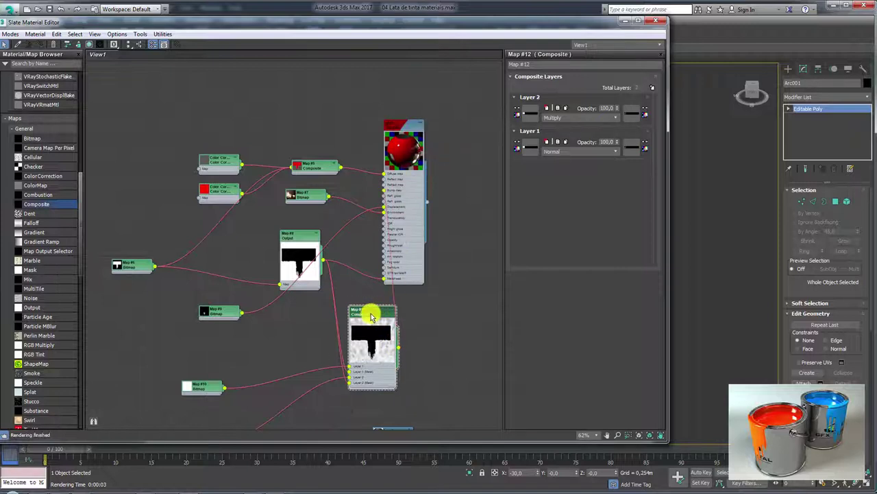
drag(371, 316, 355, 316)
drag(420, 121, 436, 144)
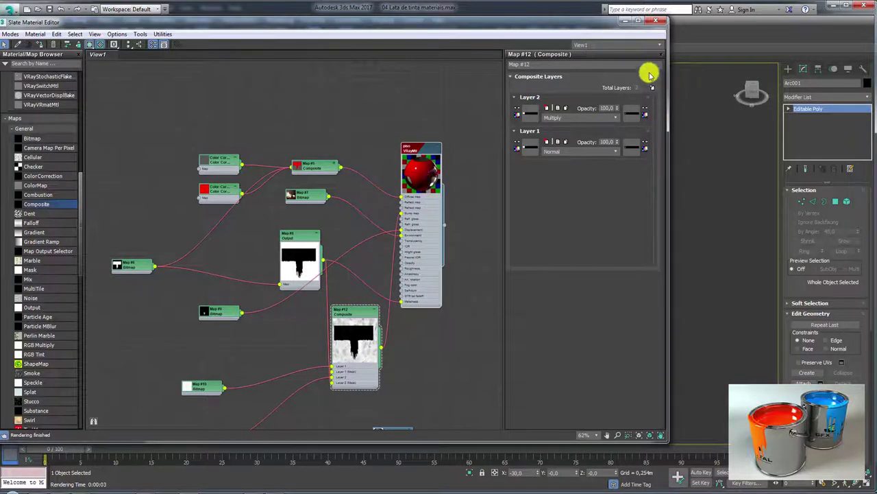
- Apply the red paint material to the can and orbit to face the red drips
click(655, 20)
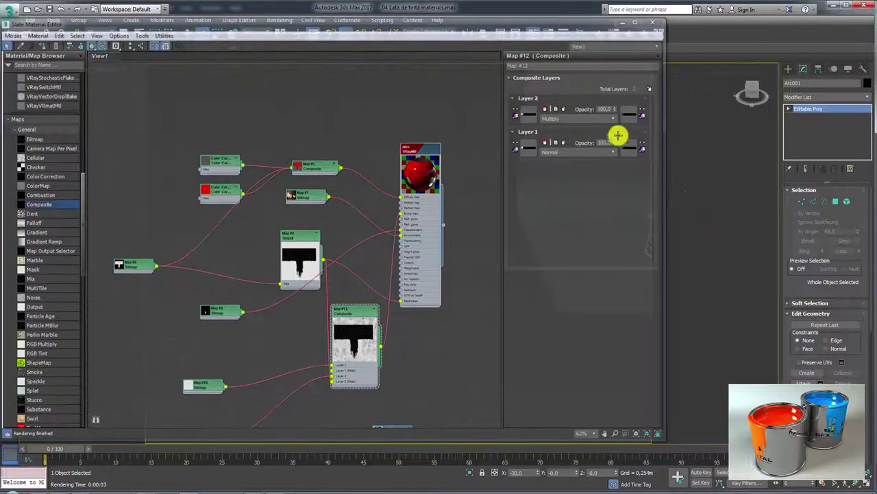
scroll(448, 260, down, 3)
scroll(488, 255, down, 3)
scroll(488, 255, up, 4)
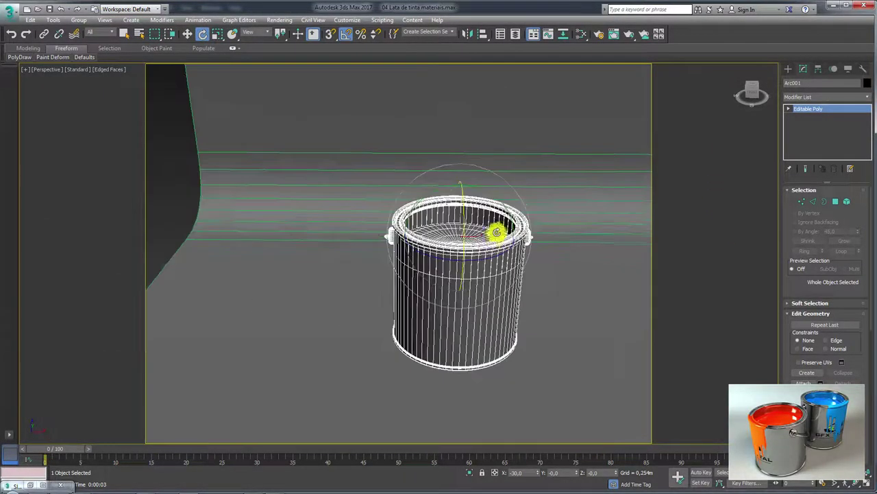
click(580, 34)
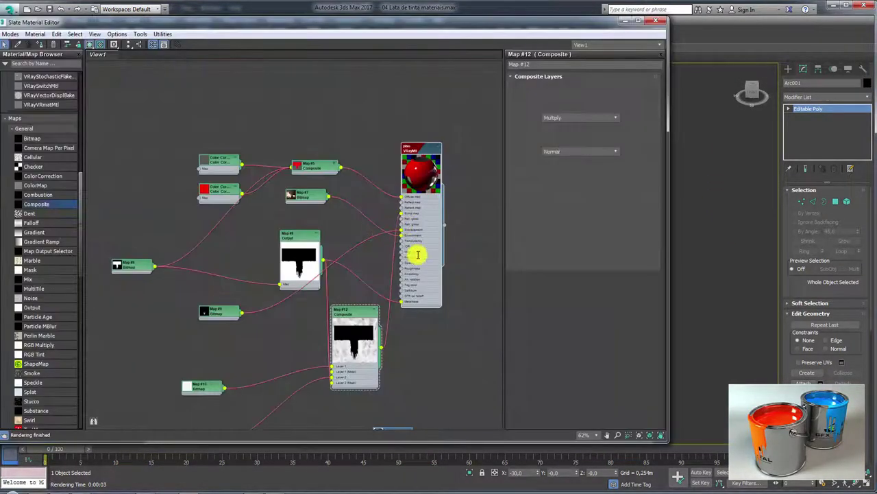
mouse_move(602, 24)
mouse_down()
mouse_move(293, 43)
mouse_move(300, 40)
mouse_up()
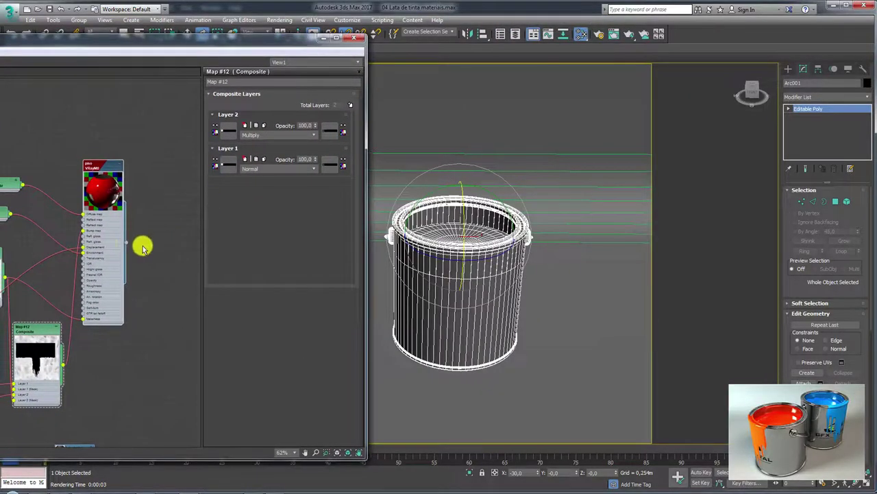
drag(124, 243, 423, 288)
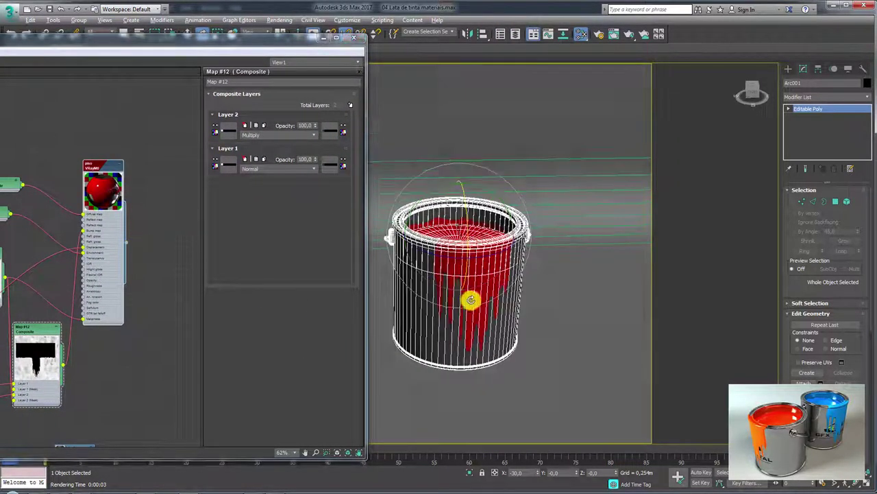
alt+middle_drag(470, 297, 505, 291)
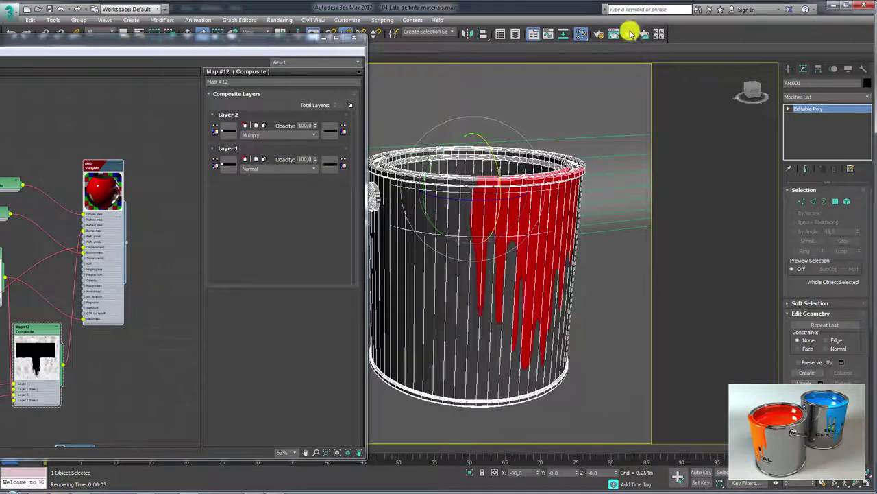
click(630, 35)
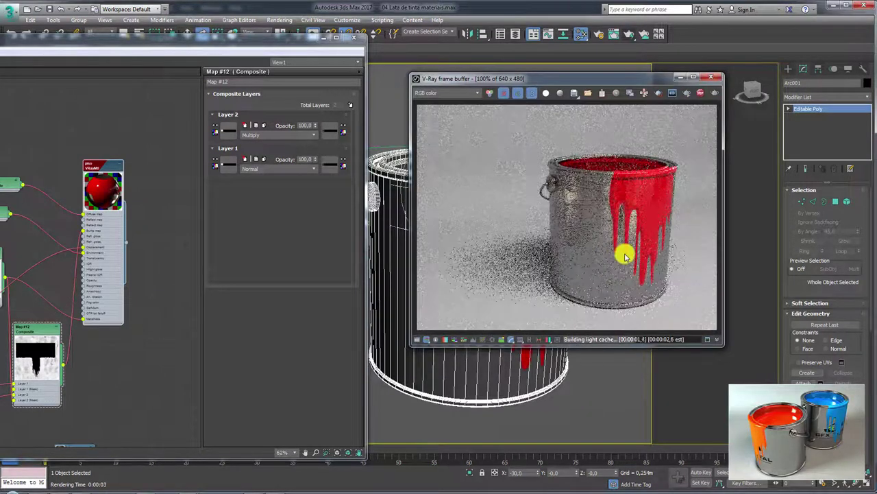
scroll(579, 230, up, 1)
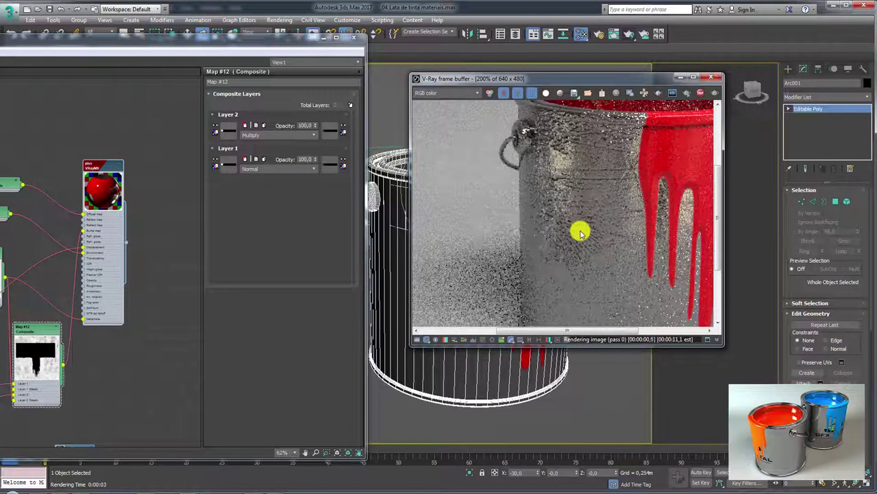
scroll(579, 254, down, 1)
scroll(590, 237, up, 1)
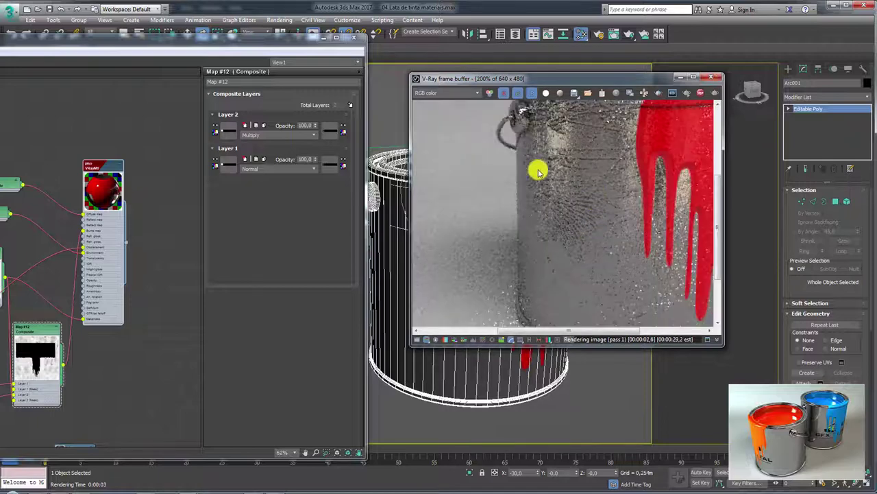
scroll(596, 207, down, 1)
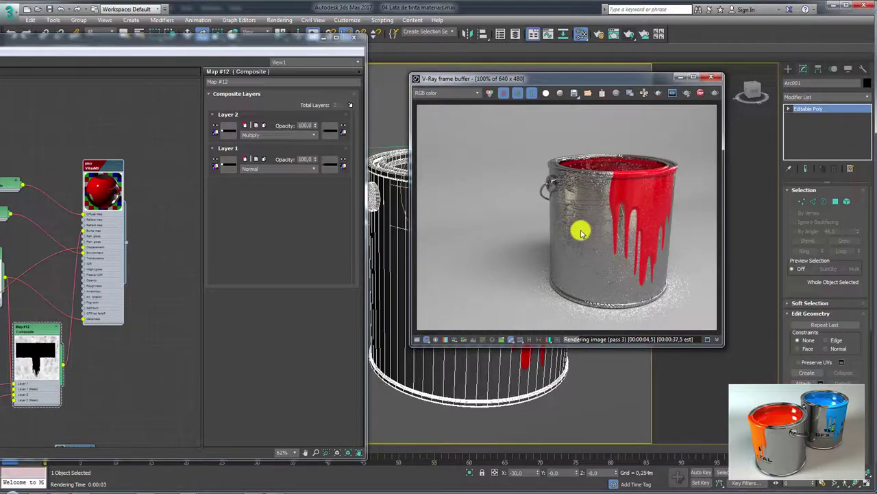
click(701, 91)
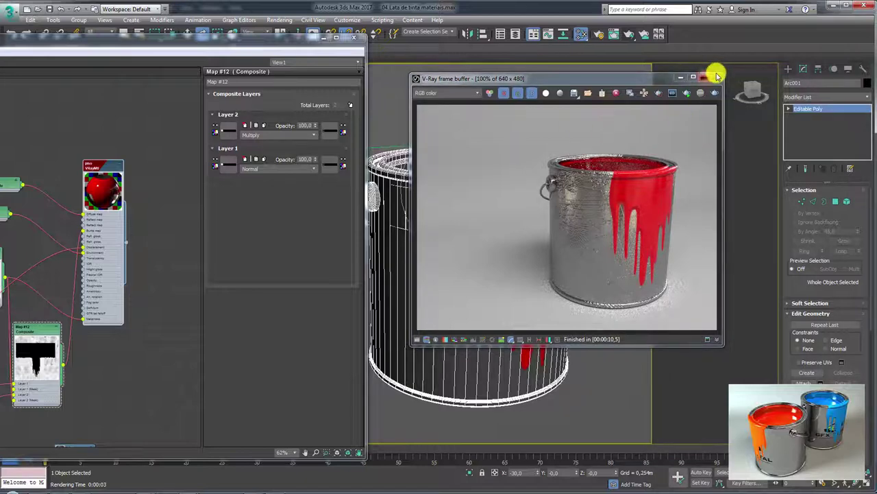
click(716, 75)
middle_drag(117, 255, 239, 217)
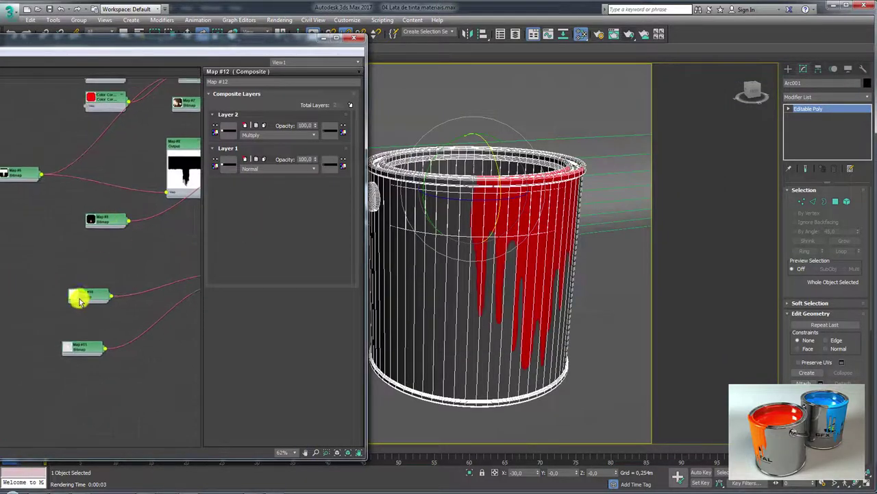
- Set the Map #10 Scratches.jpg U/V tiling to 2
drag(80, 300, 94, 264)
double_click(99, 261)
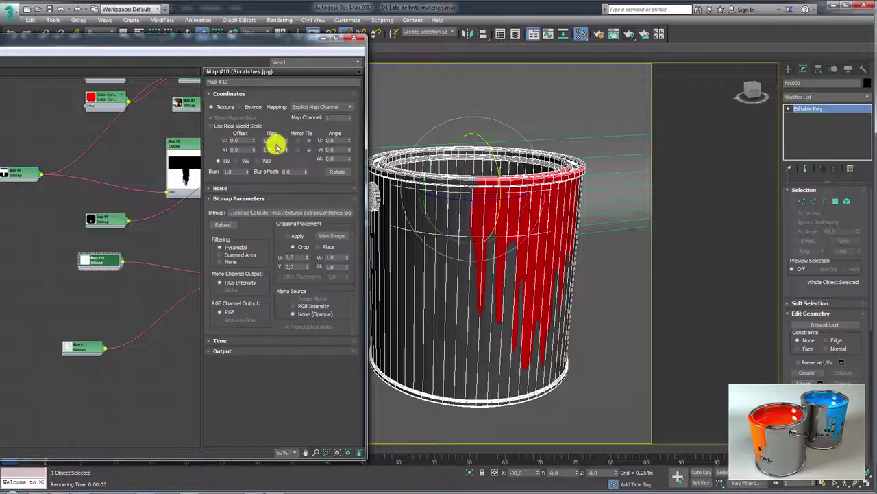
double_click(86, 262)
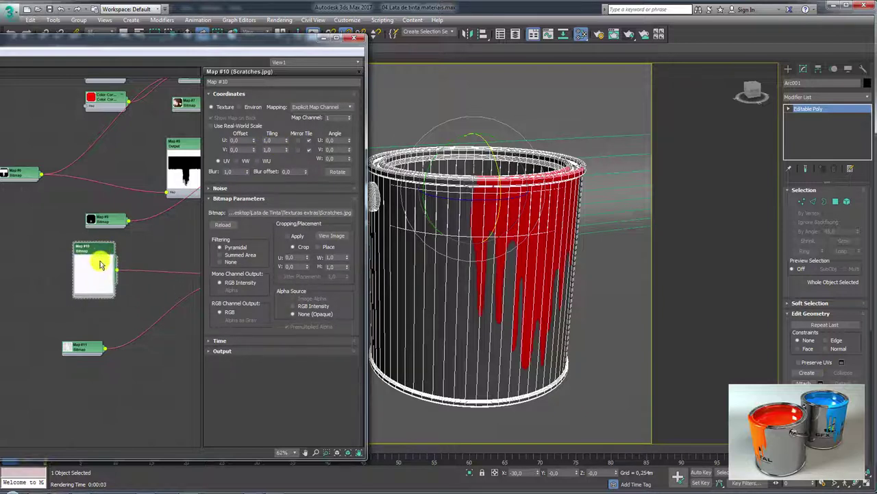
scroll(94, 269, up, 3)
scroll(95, 281, up, 3)
scroll(99, 274, up, 1)
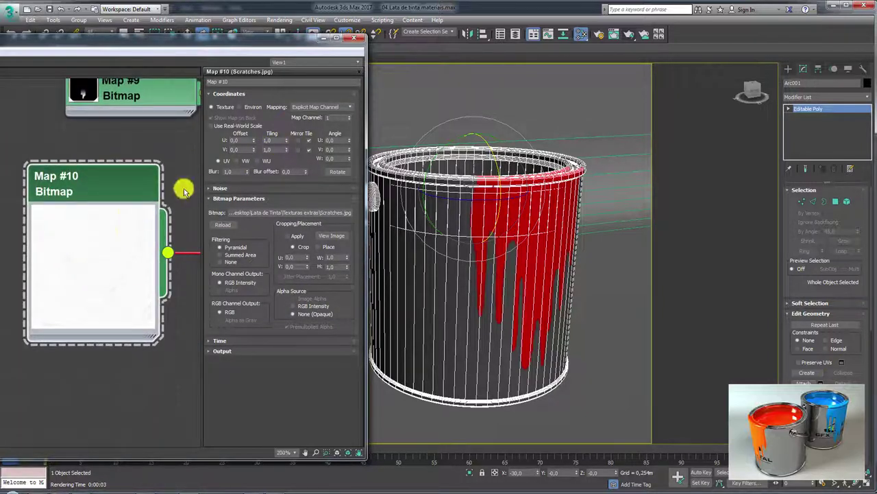
scroll(184, 191, down, 1)
text(2)
key(Tab)
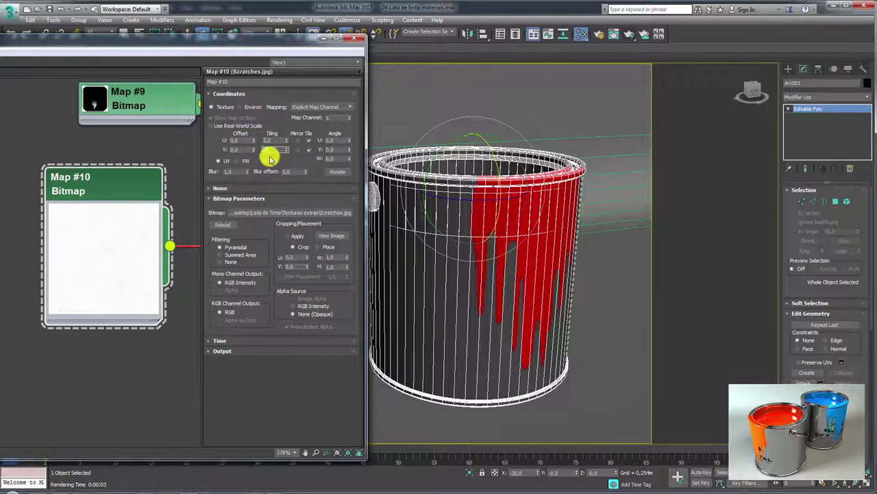
scroll(114, 249, down, 2)
scroll(103, 350, down, 1)
- Set the Map #11 Fingerprints.jpg U/V tiling to 5
mouse_move(104, 350)
middle_down()
mouse_move(88, 294)
mouse_move(118, 238)
middle_up()
double_click(117, 238)
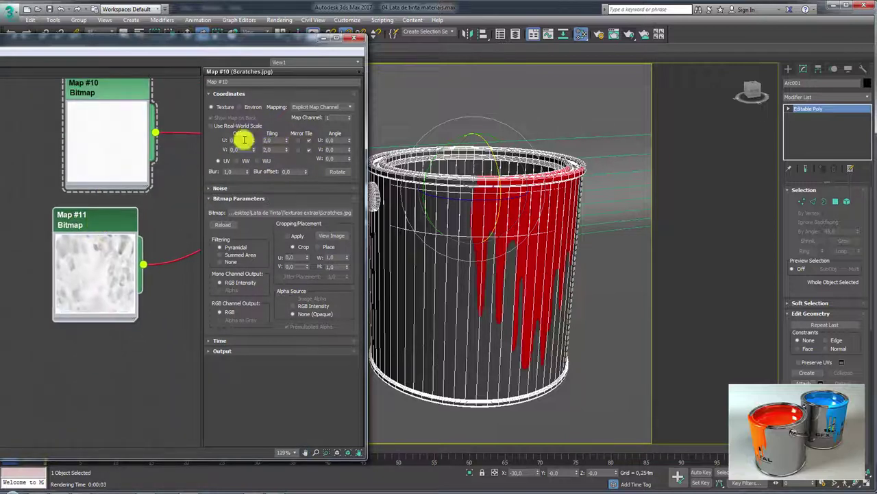
double_click(99, 231)
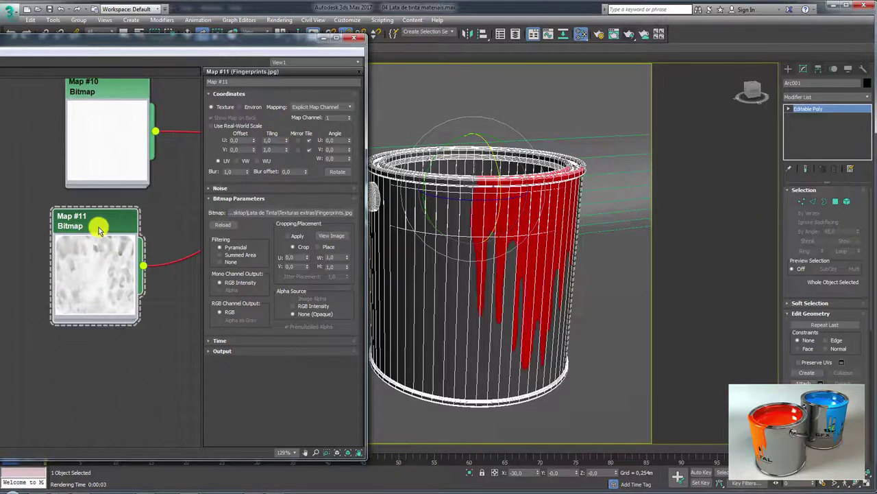
key(Tab)
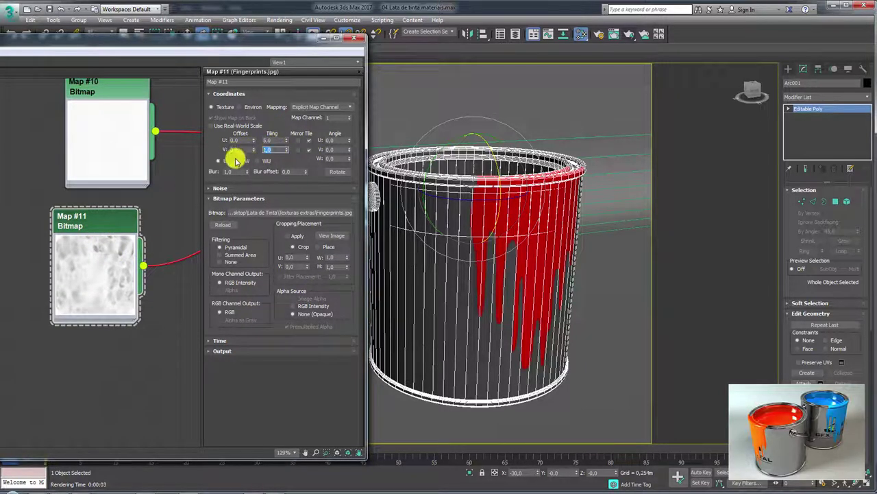
text(5)
key(Return)
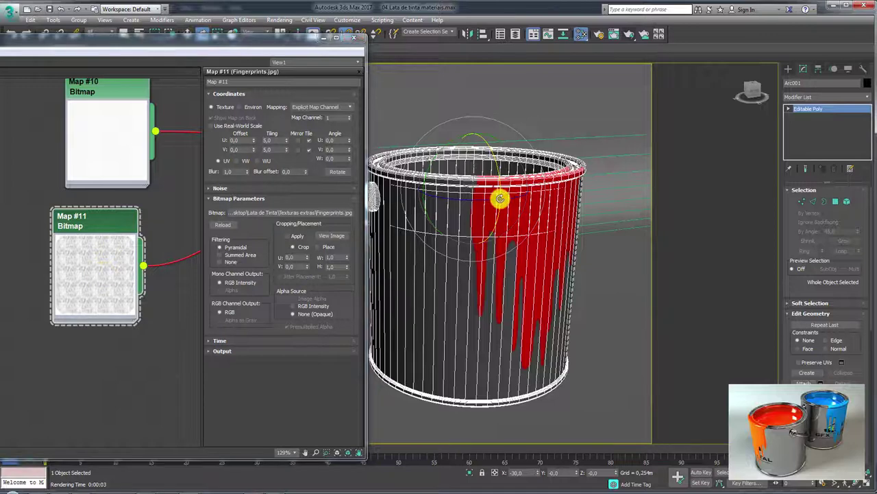
- Run a V-Ray test render to inspect the retiled scratches, then close and cancel it
click(625, 34)
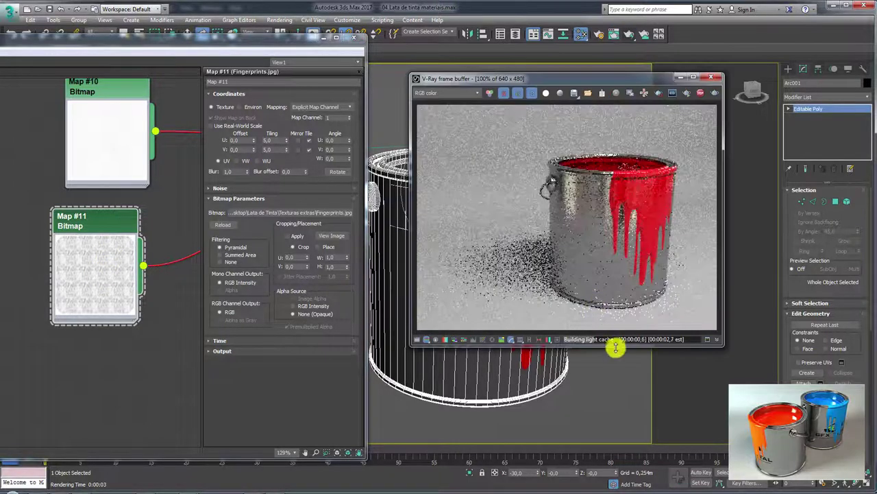
scroll(605, 226, up, 1)
scroll(605, 212, up, 2)
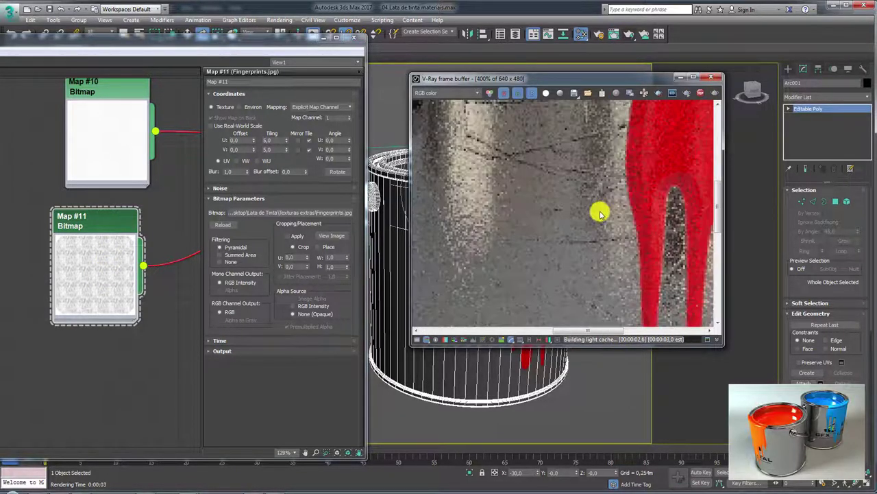
scroll(590, 215, down, 2)
scroll(578, 255, down, 1)
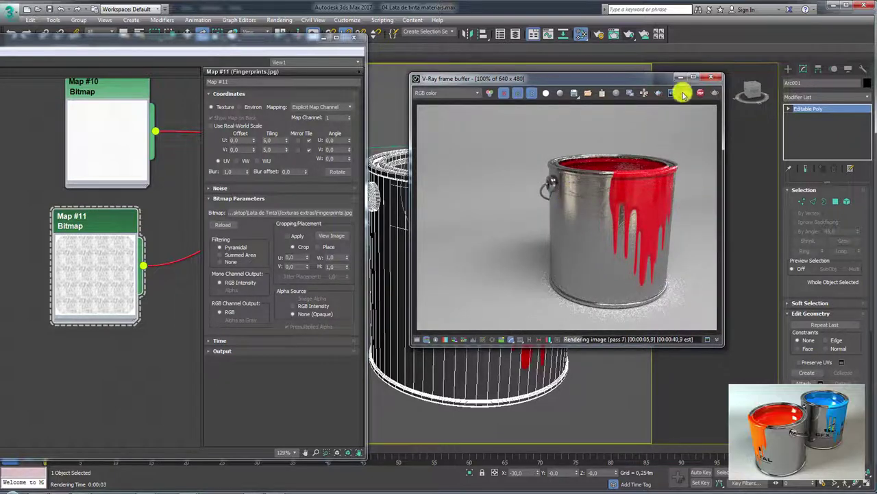
click(712, 78)
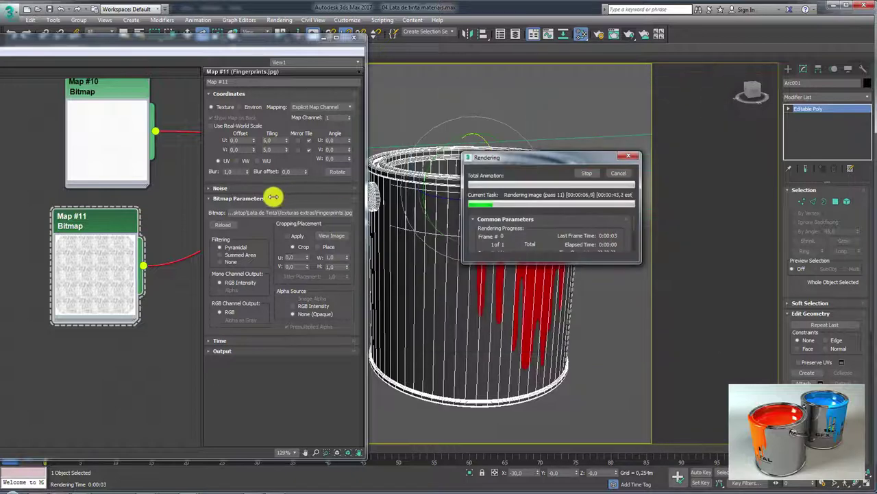
click(625, 172)
scroll(161, 165, down, 2)
scroll(121, 198, down, 3)
scroll(167, 201, down, 1)
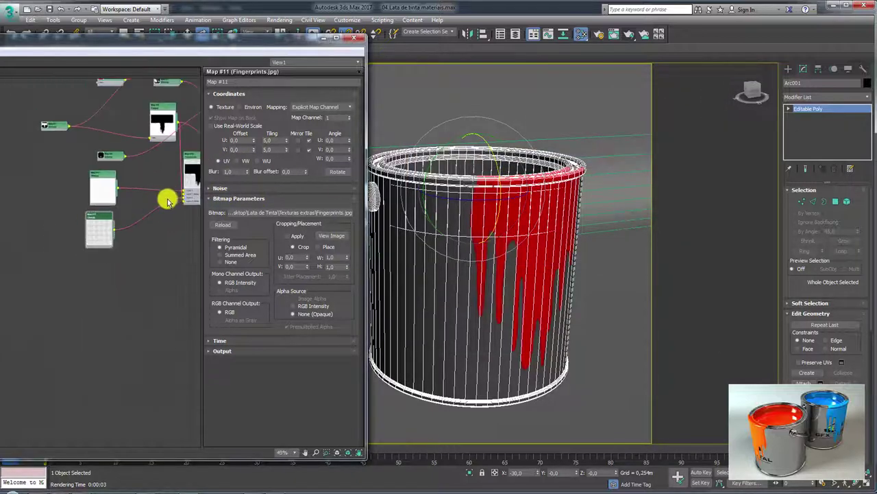
scroll(8, 251, down, 1)
- Show the can VRayMtl's Maps list and render the dripping can again in V-Ray
double_click(102, 150)
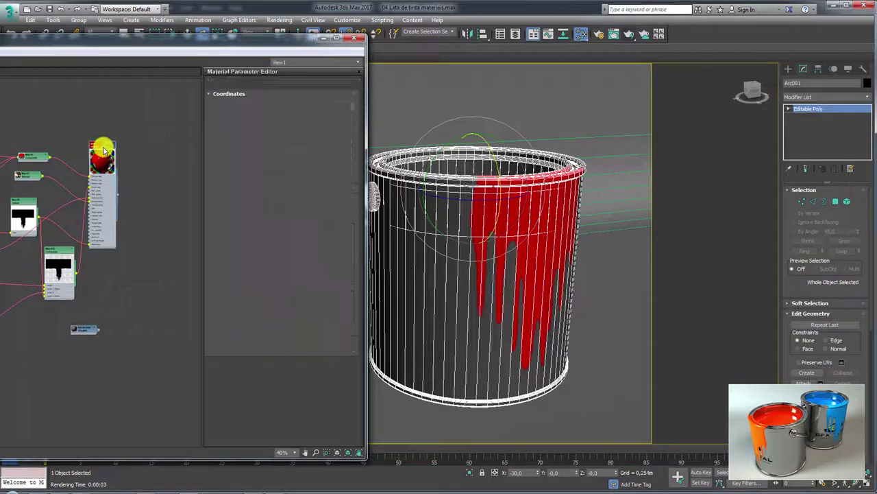
drag(357, 324, 350, 122)
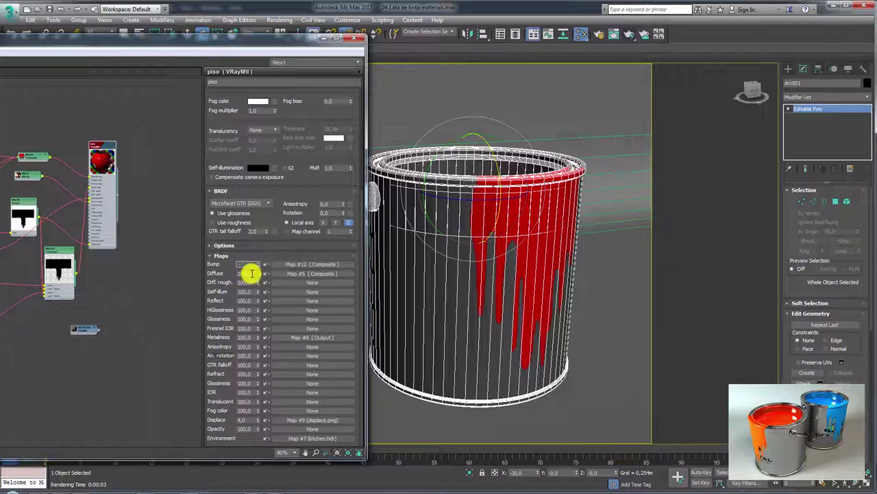
click(629, 34)
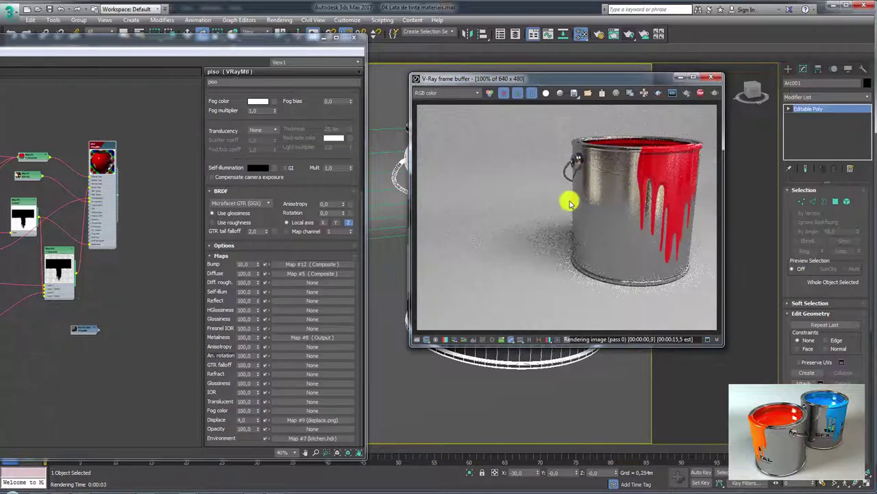
drag(646, 78, 612, 109)
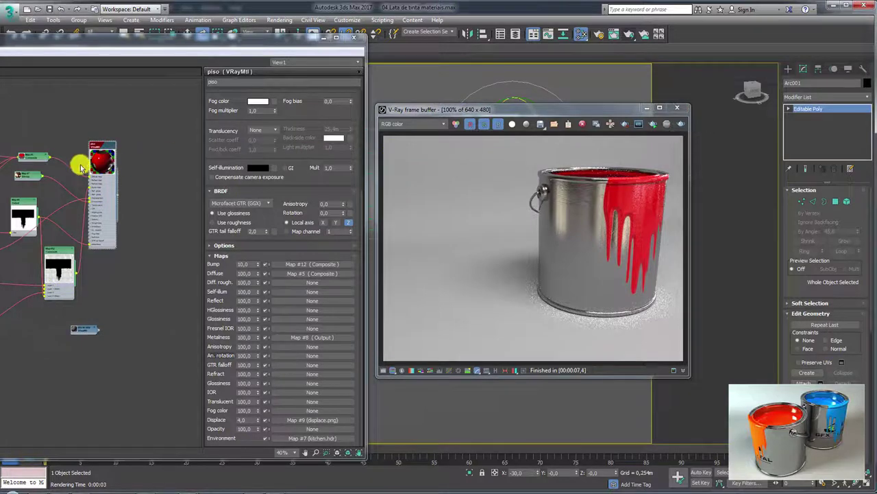
scroll(79, 164, down, 2)
scroll(80, 174, up, 5)
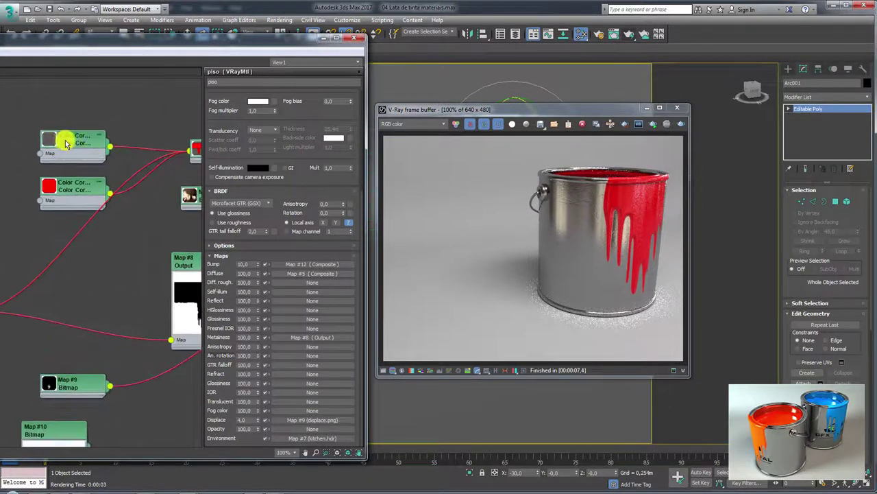
- Set the Color Correction map's Color 1 to grey 0.583
double_click(67, 142)
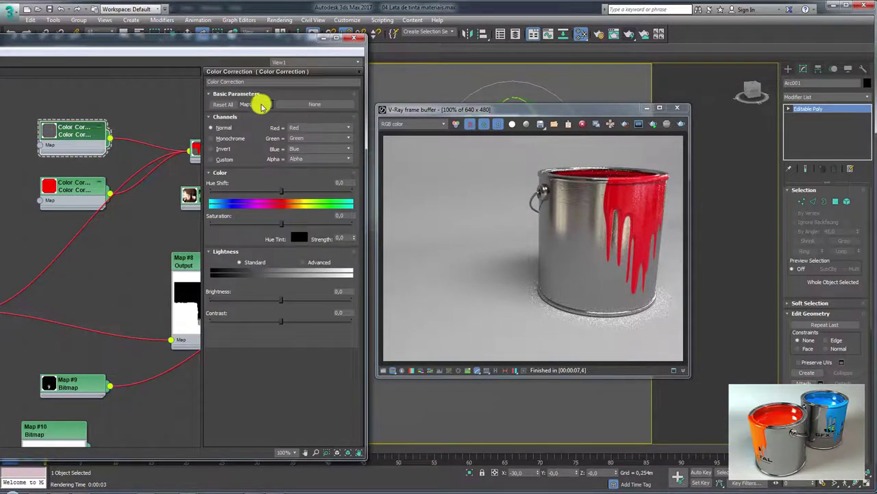
click(262, 104)
drag(313, 113, 353, 120)
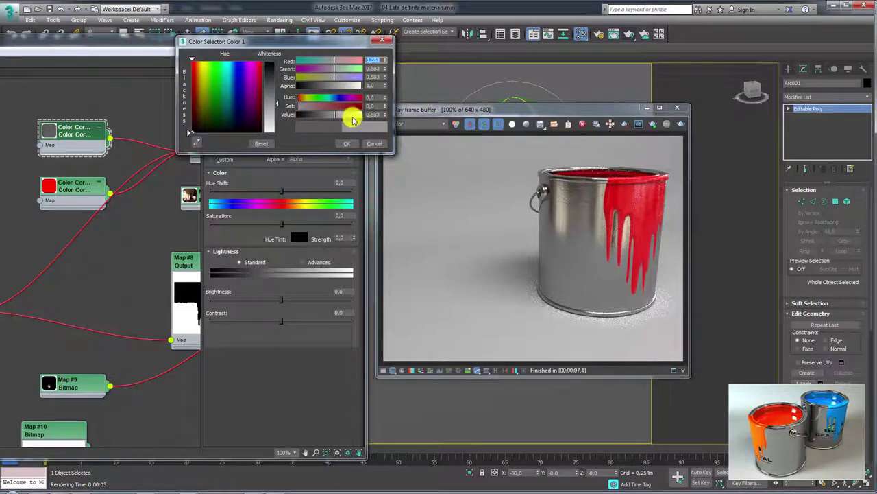
click(347, 143)
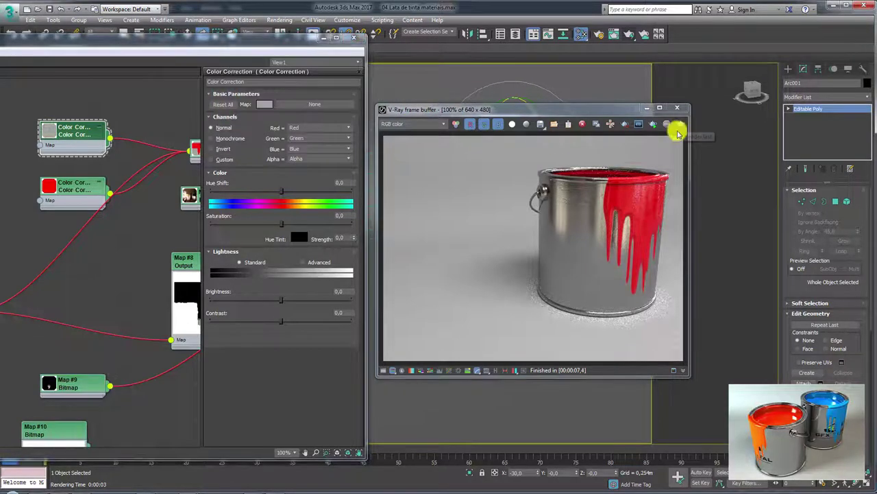
- Re-render in V-Ray, zoom in on the drips, then close and cancel the render
click(677, 129)
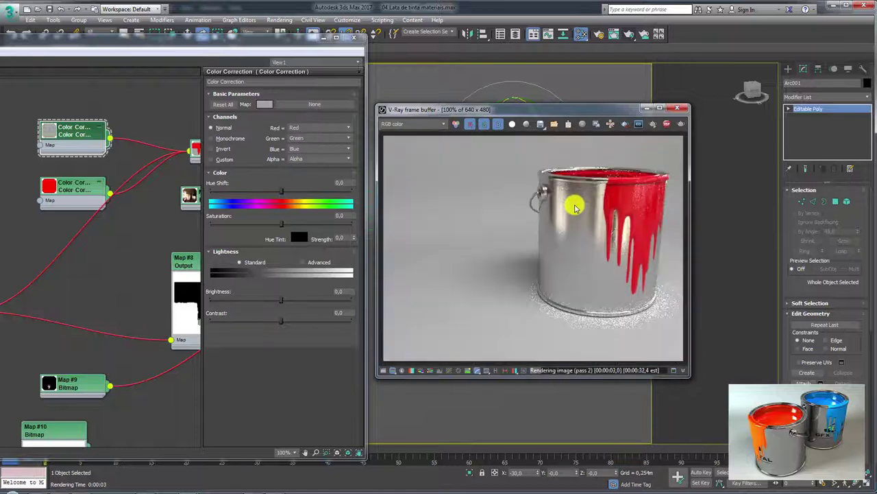
scroll(522, 214, up, 1)
scroll(611, 210, up, 1)
scroll(643, 227, up, 1)
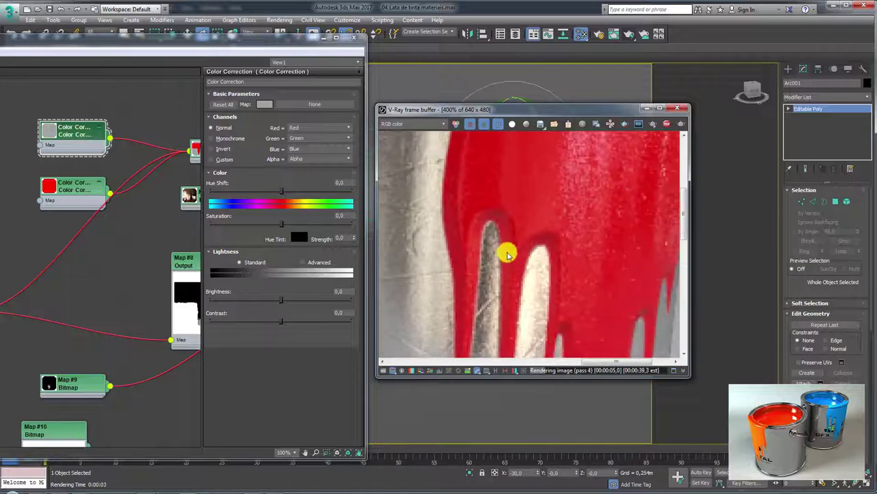
scroll(505, 251, down, 2)
middle_drag(524, 247, 640, 144)
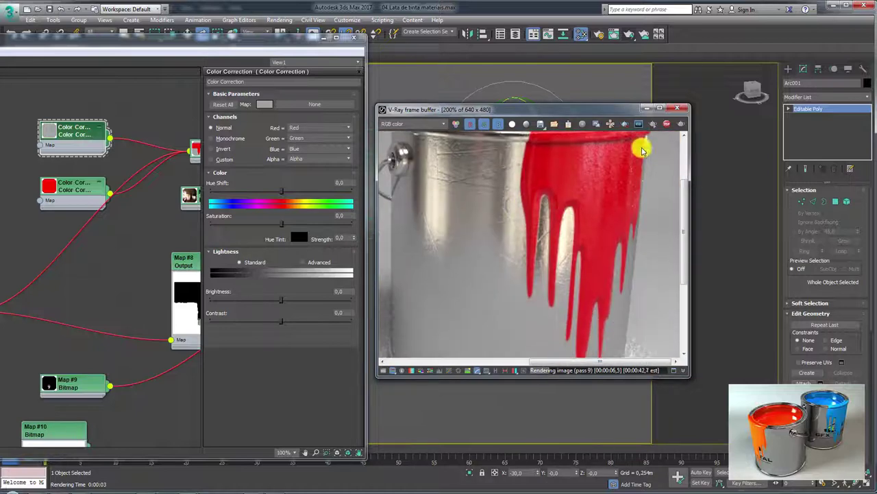
click(677, 108)
click(620, 176)
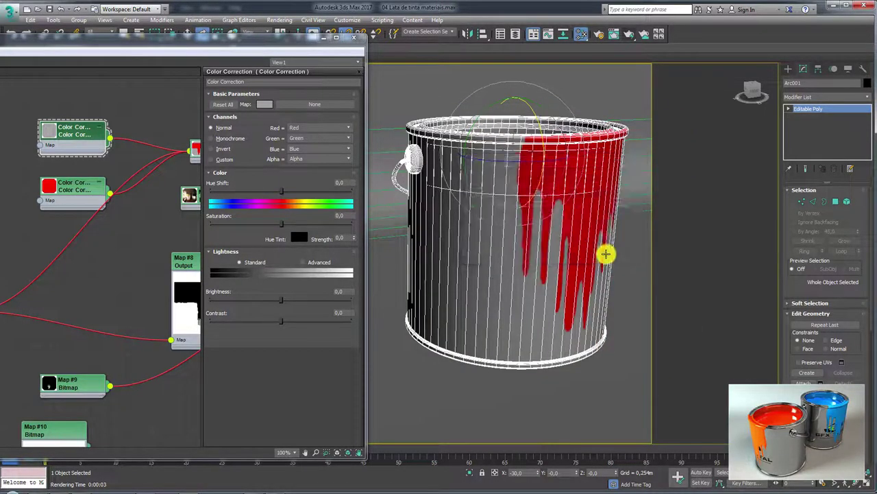
alt+middle_drag(607, 252, 527, 268)
scroll(542, 259, up, 5)
scroll(542, 259, down, 4)
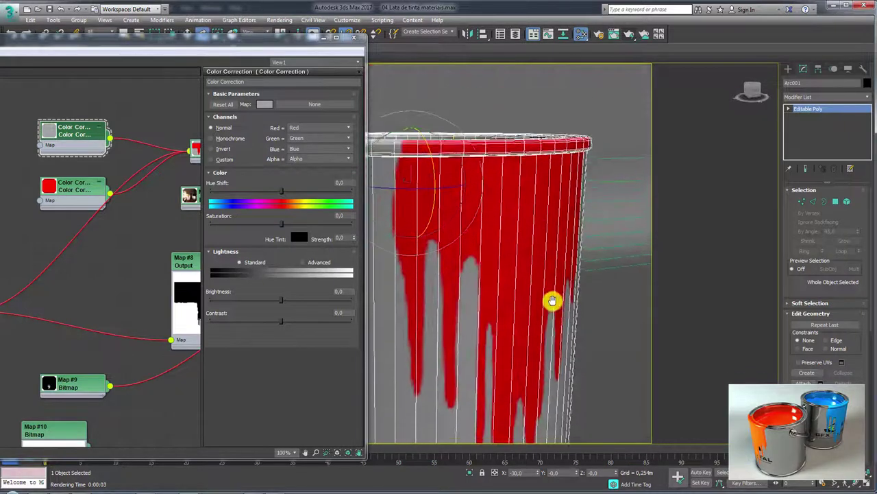
scroll(552, 299, down, 1)
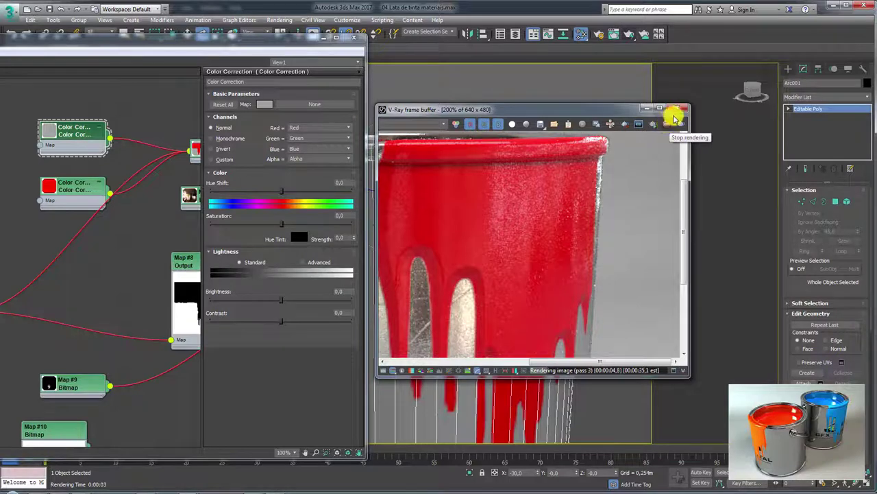
click(677, 107)
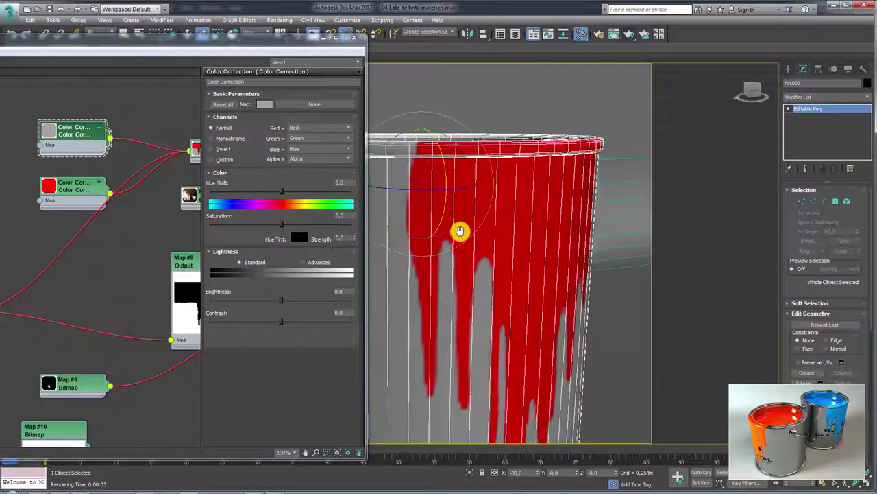
scroll(459, 231, down, 3)
scroll(137, 286, down, 3)
- Bring the whole node network into view and move the red material node right
scroll(131, 288, down, 3)
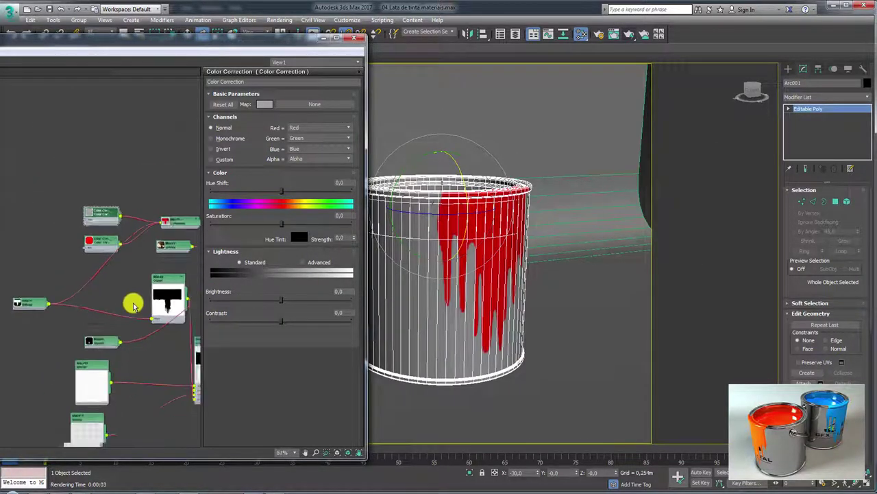
scroll(96, 308, down, 3)
middle_drag(125, 346, 78, 257)
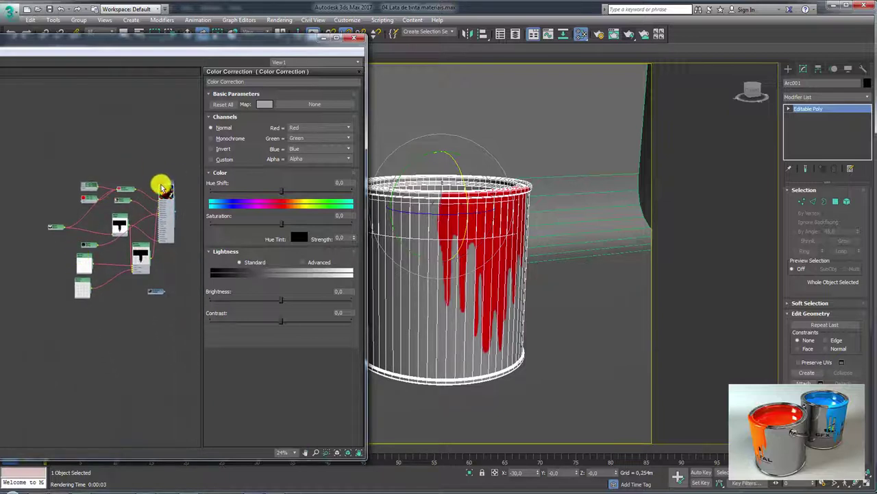
drag(157, 182, 186, 199)
scroll(182, 237, up, 2)
scroll(172, 241, up, 3)
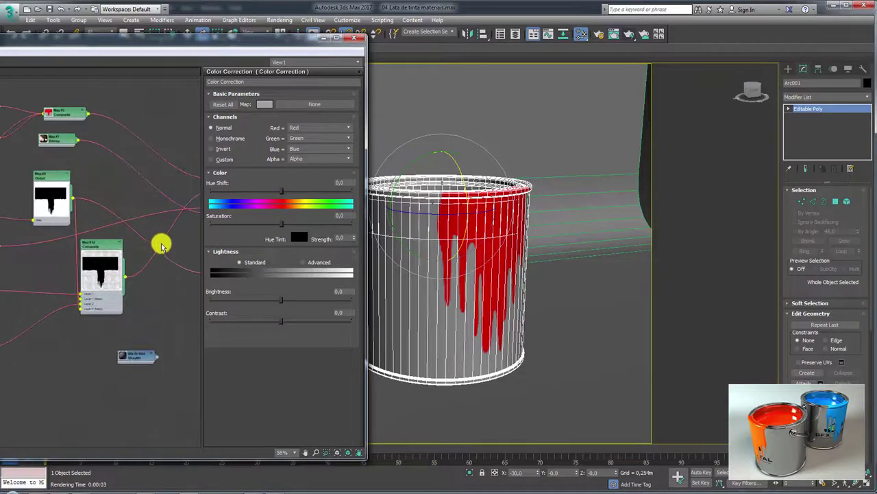
scroll(163, 238, down, 2)
scroll(161, 240, down, 4)
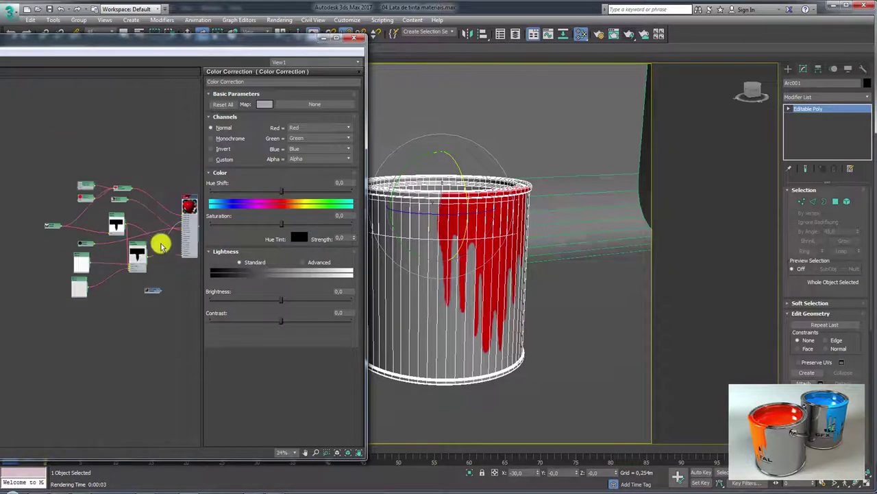
scroll(162, 247, down, 3)
- Add a VRayColor2Bump map (Map #13) wired between the Composite map and the can's VRayMtl
drag(162, 46, 345, 27)
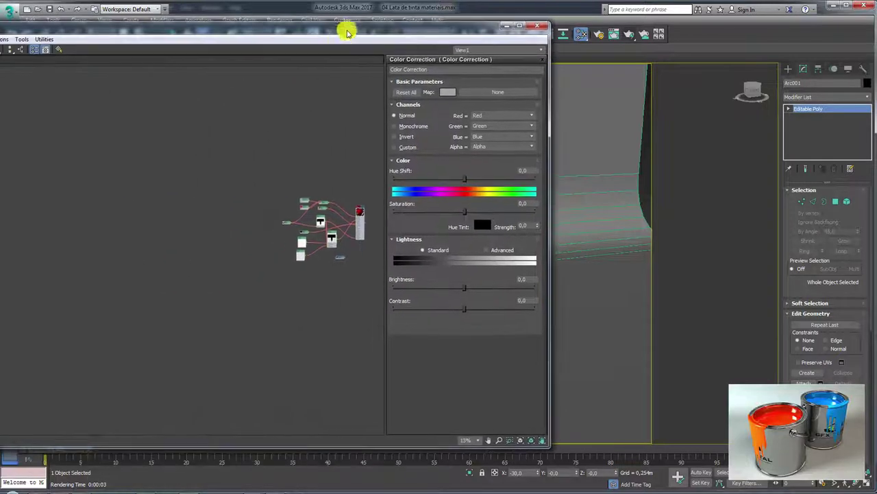
middle_drag(257, 181, 99, 172)
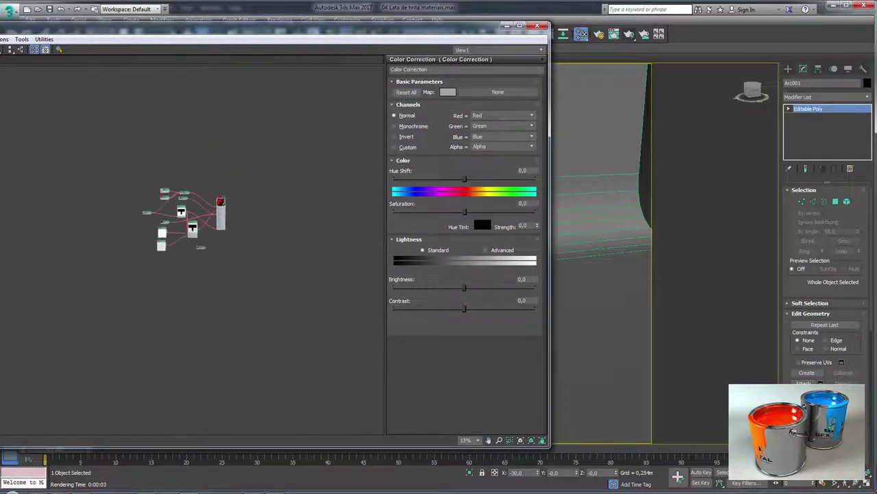
drag(137, 29, 439, 77)
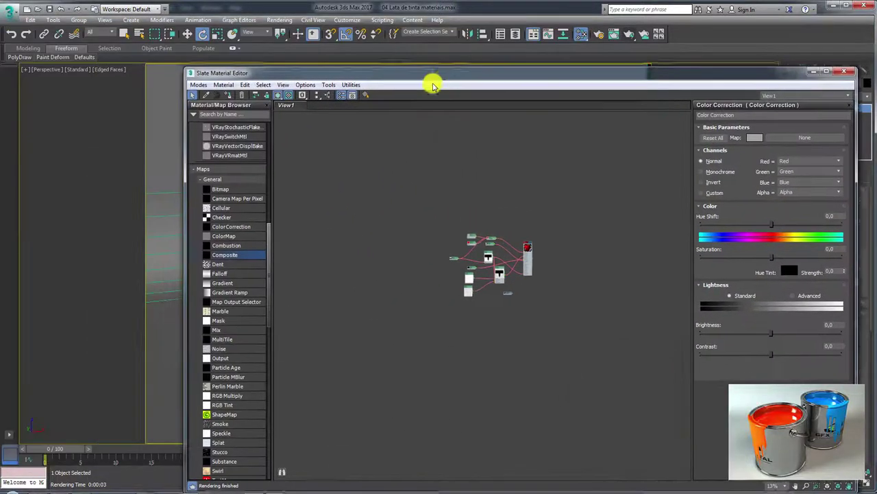
scroll(490, 290, up, 4)
scroll(452, 344, up, 3)
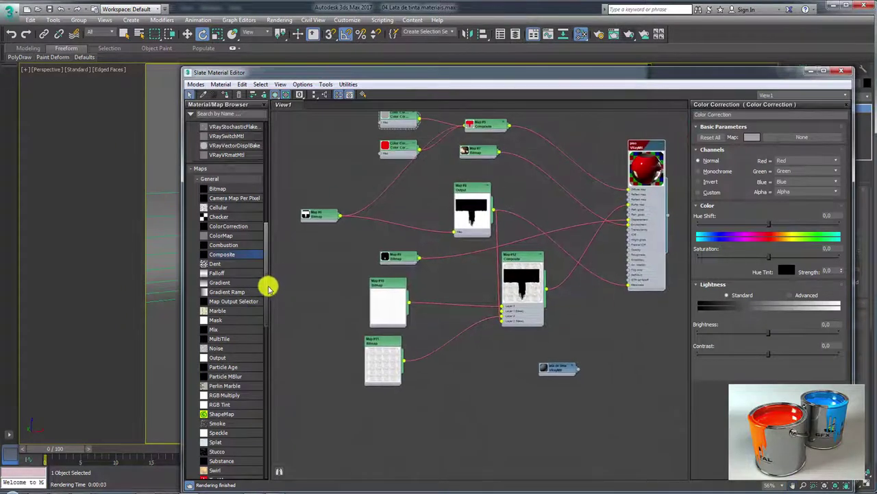
drag(267, 286, 266, 386)
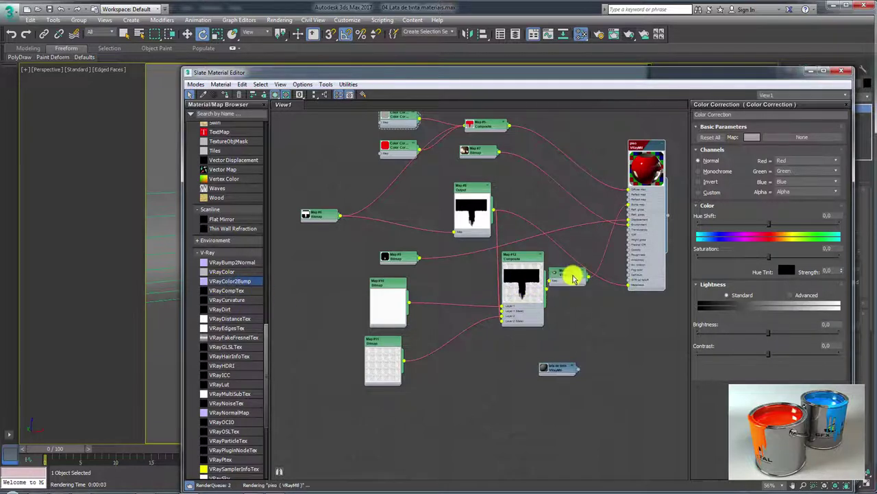
drag(570, 270, 582, 299)
middle_drag(597, 306, 402, 302)
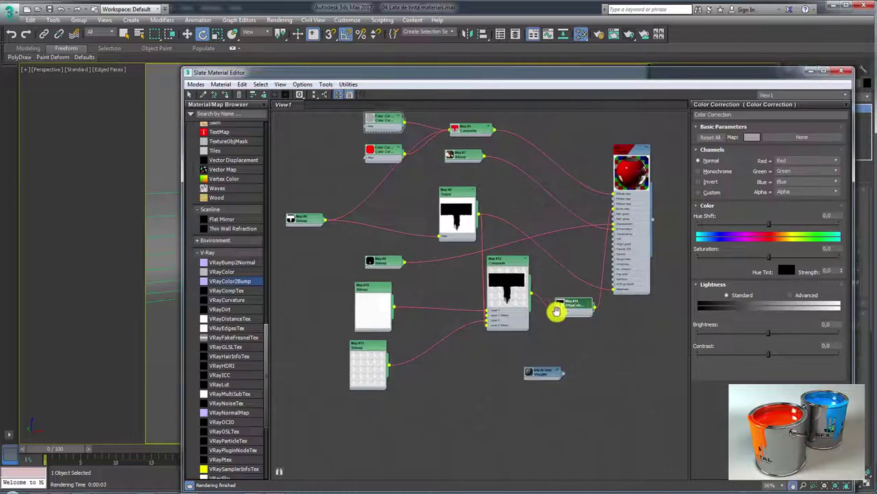
click(811, 73)
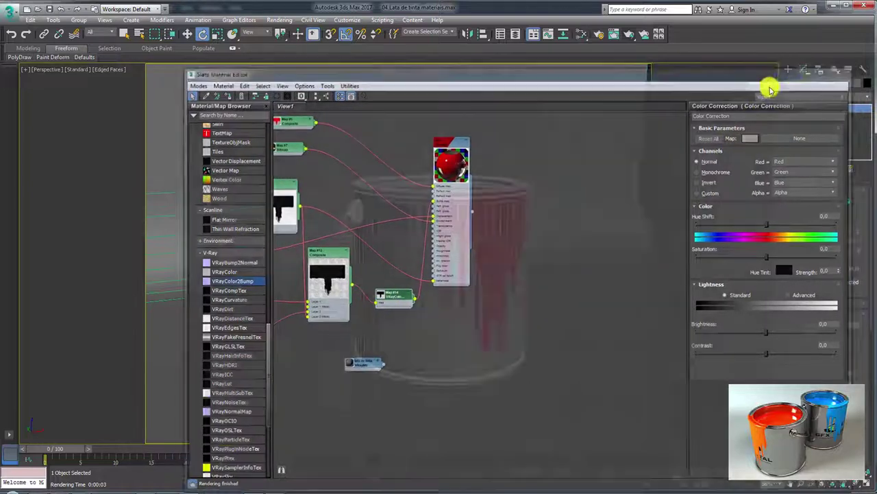
scroll(507, 219, up, 3)
click(617, 33)
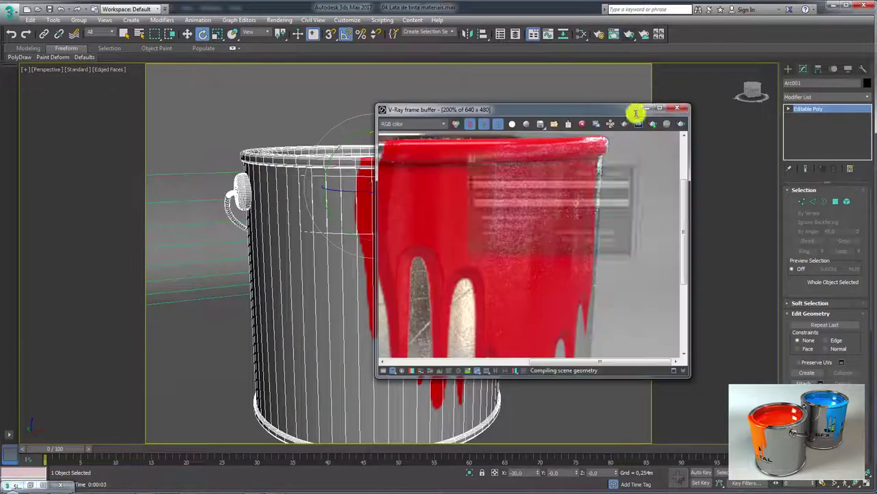
scroll(544, 226, down, 1)
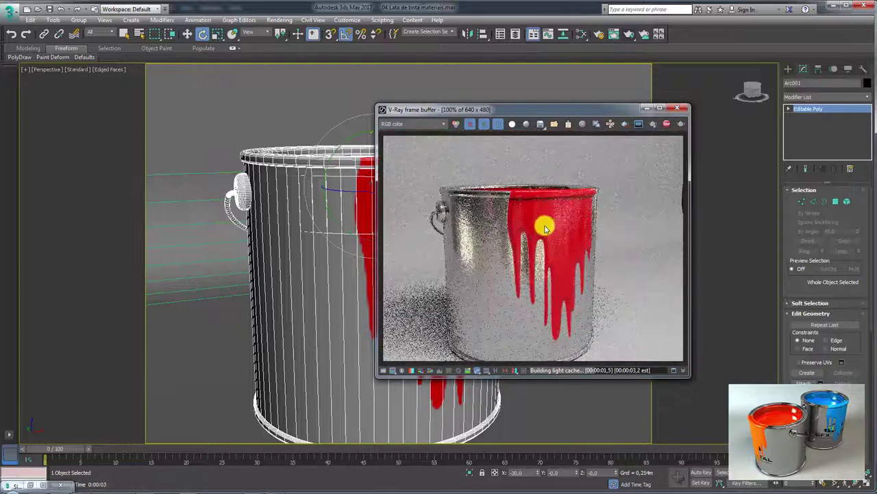
scroll(560, 235, up, 1)
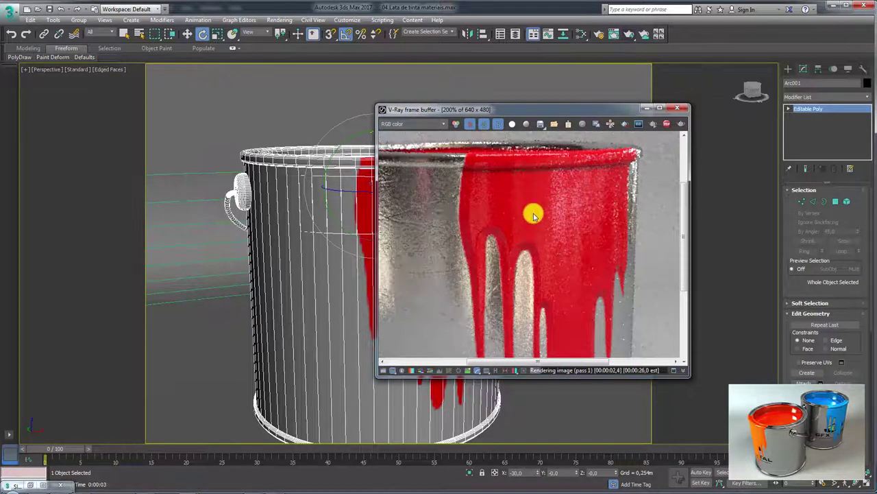
scroll(525, 207, down, 1)
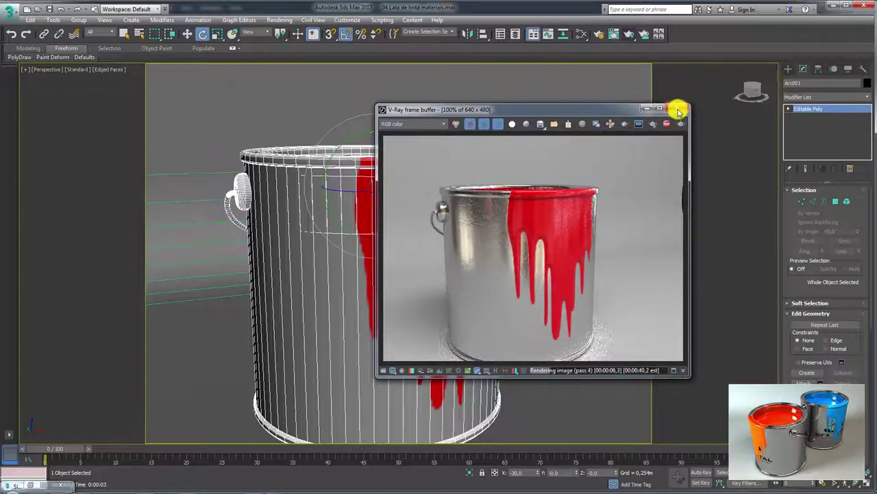
click(679, 110)
click(613, 174)
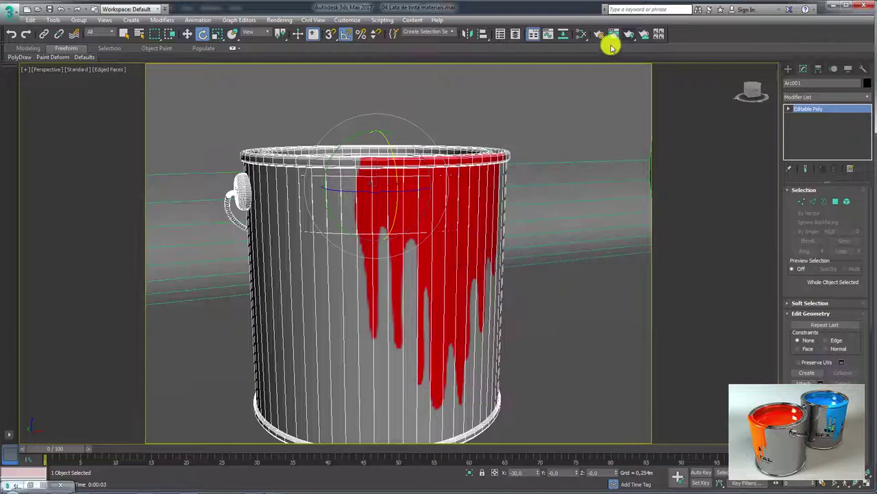
- Reopen the Slate Material Editor and rearrange the paint material's nodes
click(581, 34)
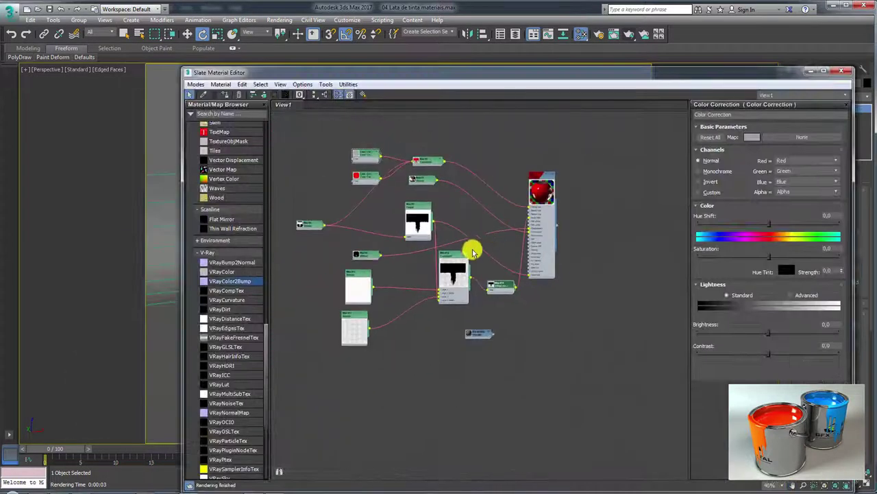
drag(447, 255, 423, 267)
drag(417, 207, 390, 201)
drag(434, 267, 450, 271)
drag(505, 290, 501, 293)
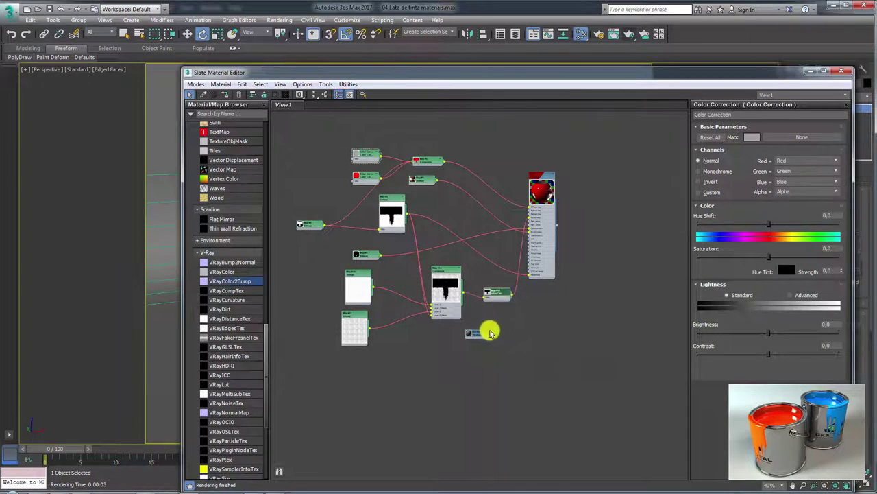
drag(489, 332, 507, 334)
mouse_move(542, 182)
mouse_down()
mouse_move(604, 198)
mouse_move(597, 187)
mouse_up()
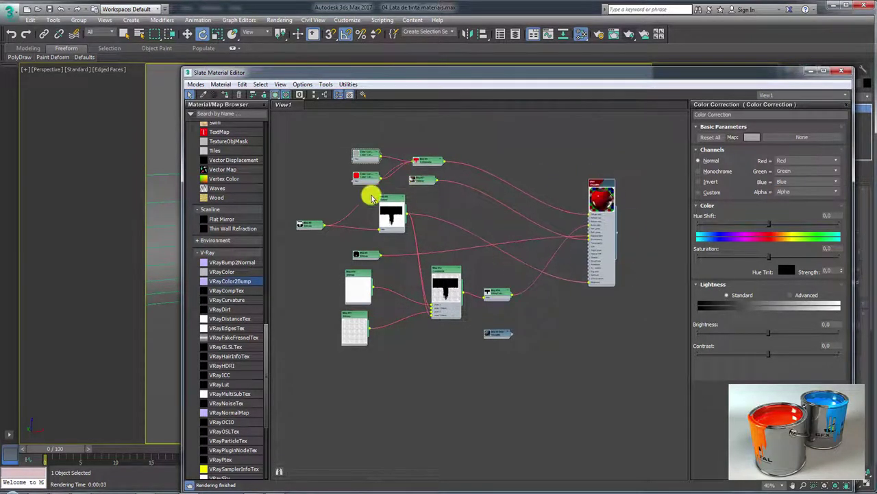
drag(309, 225, 334, 224)
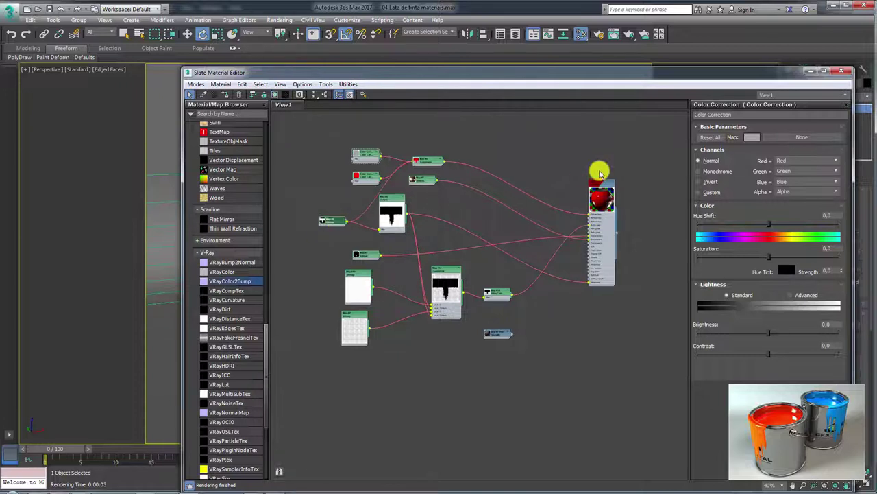
drag(598, 191, 569, 183)
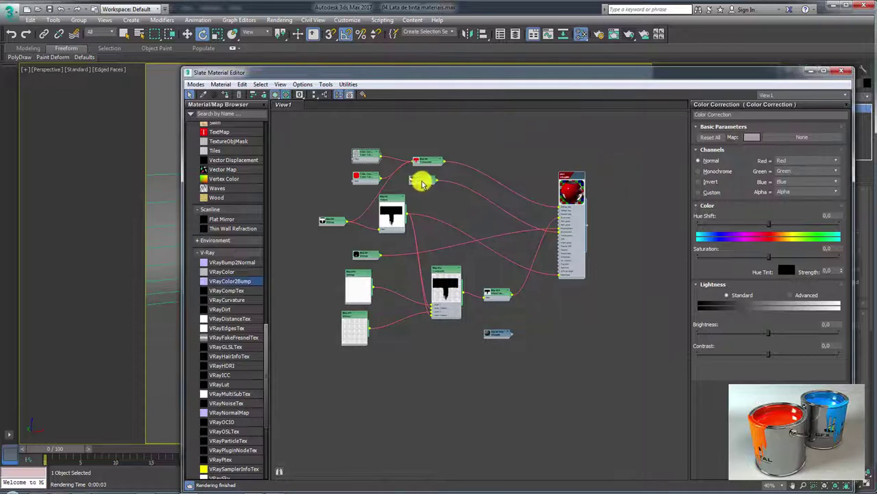
drag(421, 181, 469, 206)
drag(579, 187, 567, 178)
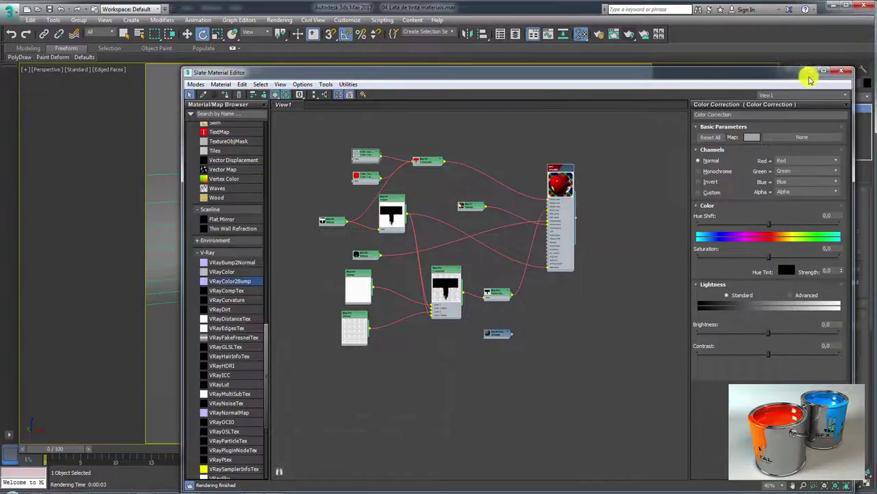
drag(807, 73, 682, 63)
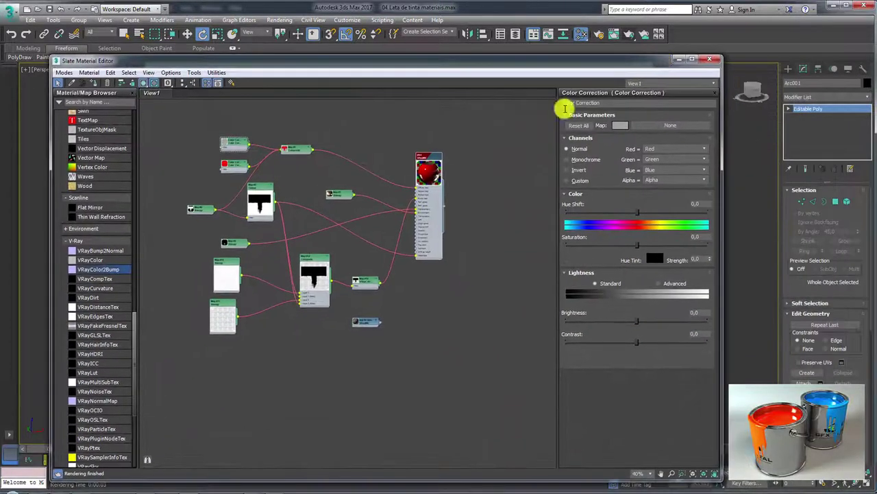
- Connect the Map #9 bitmap output into the piso VRayMtl and zoom onto that node
scroll(363, 190, up, 3)
drag(329, 197, 343, 219)
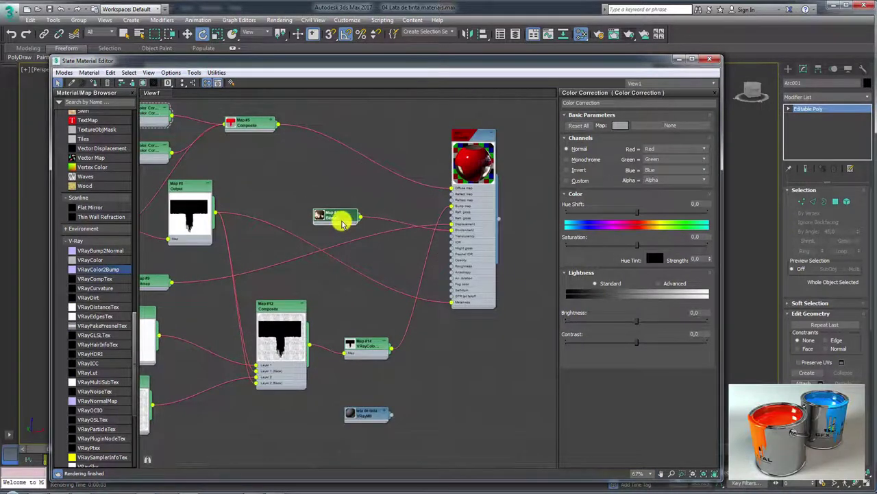
mouse_move(320, 198)
middle_down()
mouse_move(403, 241)
mouse_move(358, 209)
middle_up()
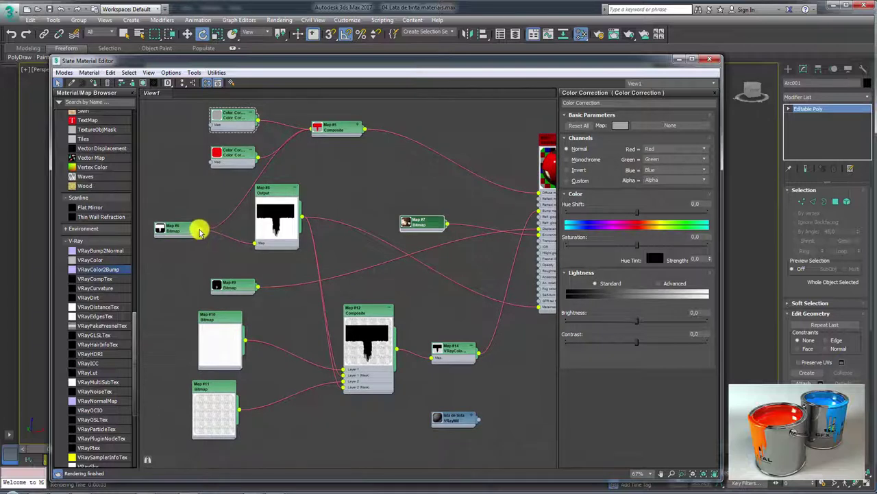
drag(301, 217, 535, 203)
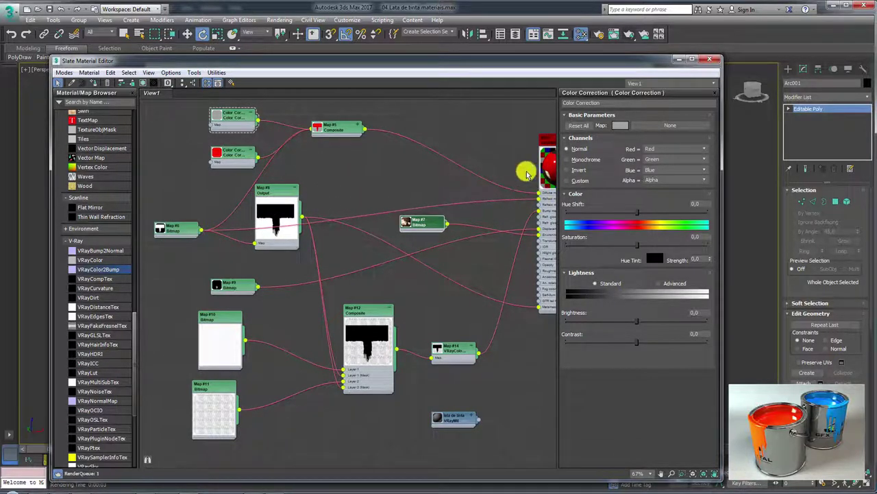
middle_drag(511, 169, 417, 155)
scroll(416, 155, up, 2)
scroll(455, 172, up, 2)
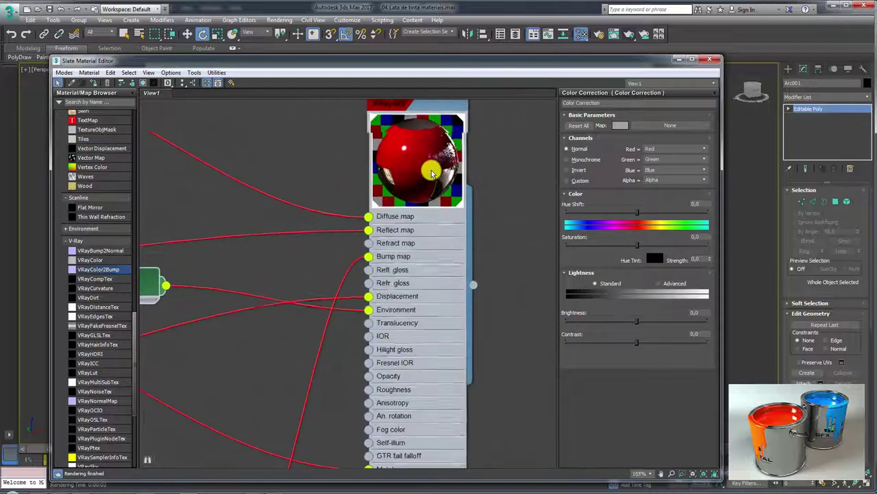
scroll(431, 168, up, 2)
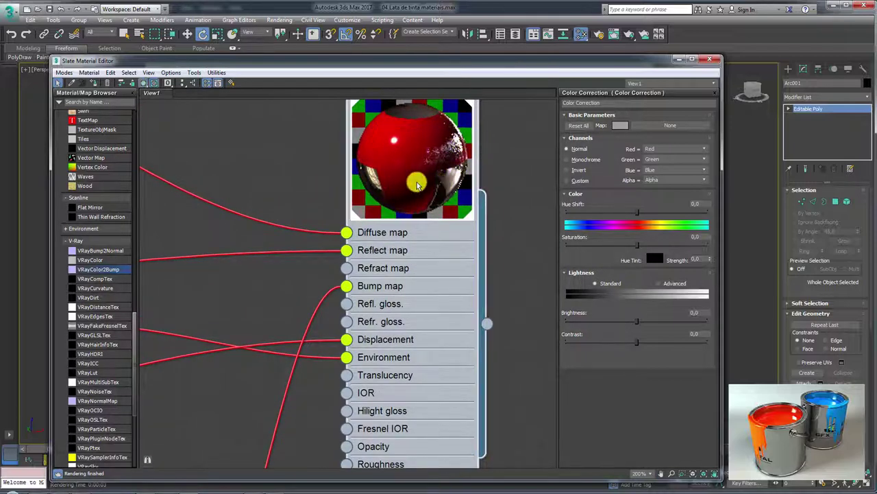
scroll(422, 154, down, 3)
middle_drag(491, 154, 486, 294)
scroll(417, 225, down, 2)
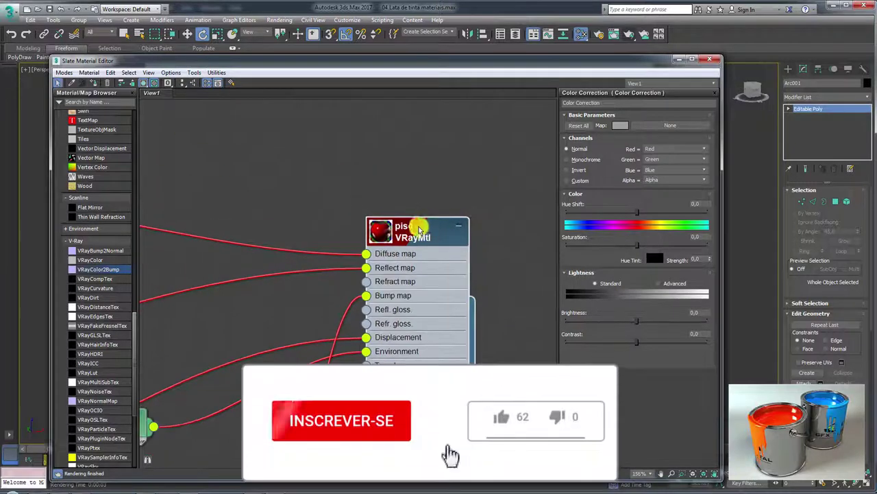
- Open the piso material's preview in its own resized floating window
double_click(405, 237)
right_click(404, 270)
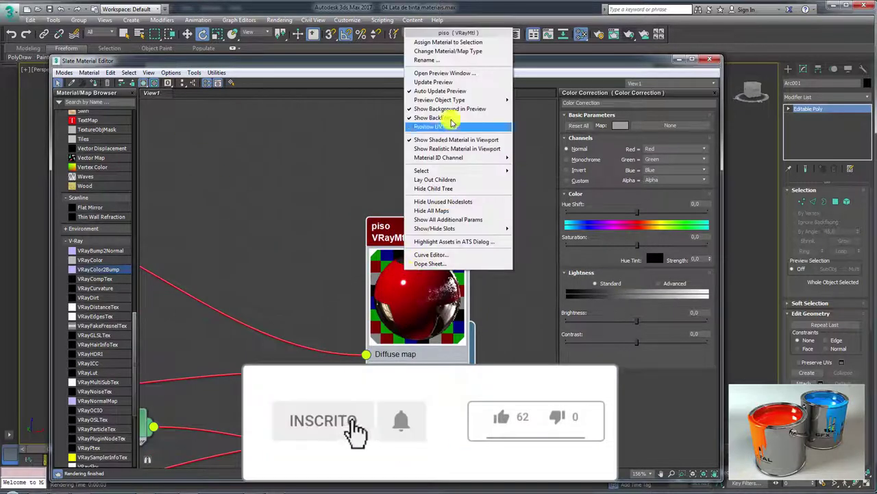
click(439, 77)
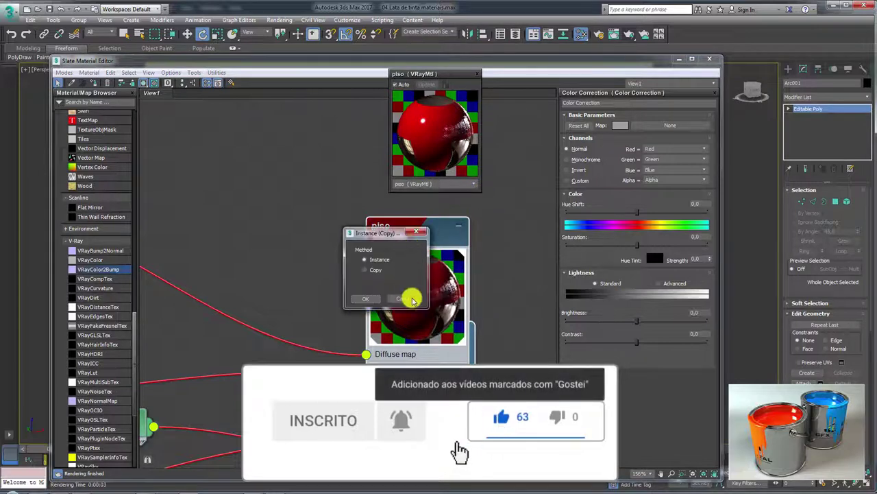
click(414, 297)
drag(480, 191, 774, 473)
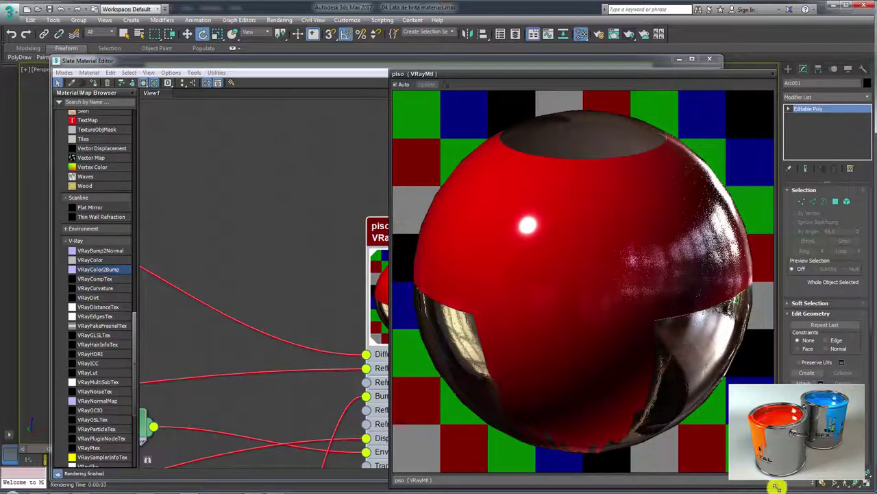
mouse_move(777, 486)
mouse_down()
mouse_move(676, 401)
mouse_move(662, 374)
mouse_up()
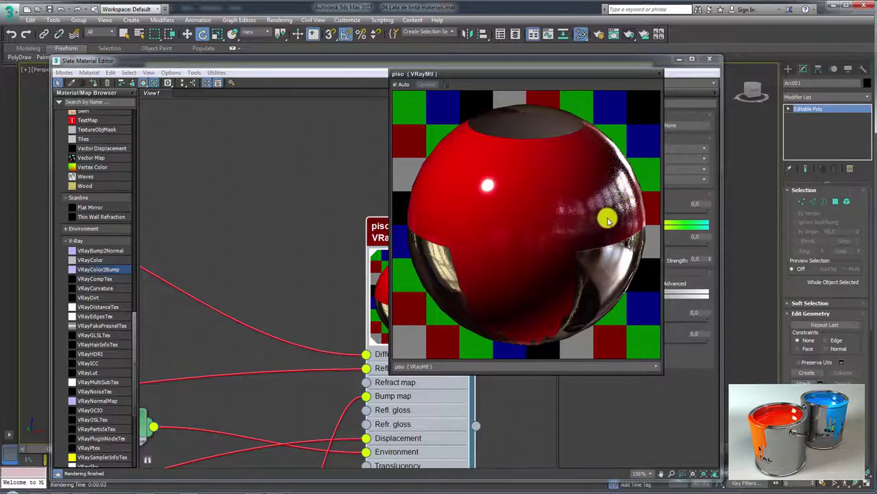
drag(547, 73, 541, 80)
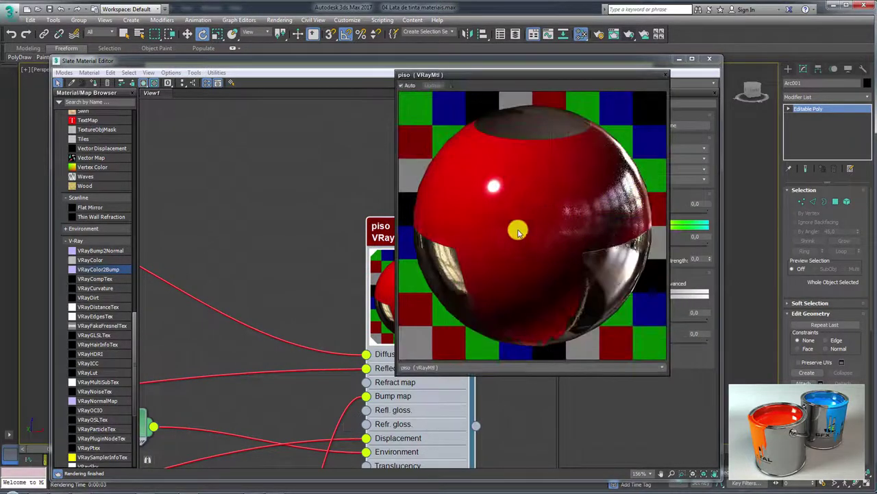
- Select the piso VRayMtl node and move the preview aside to show its parameters
middle_drag(347, 231, 183, 196)
click(244, 198)
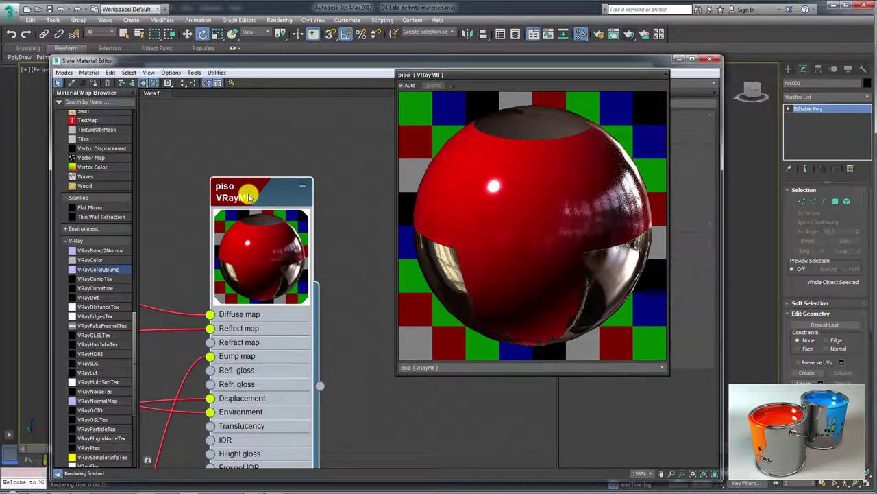
drag(547, 74, 431, 69)
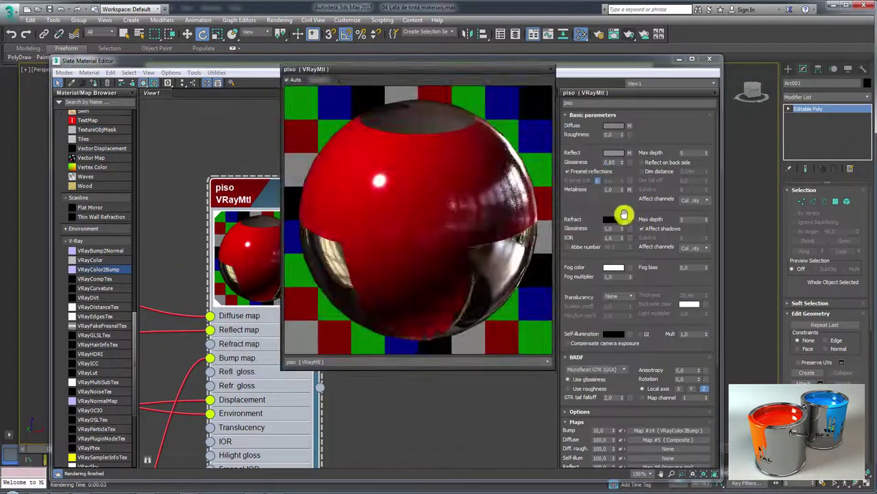
drag(605, 190, 603, 231)
drag(260, 183, 246, 168)
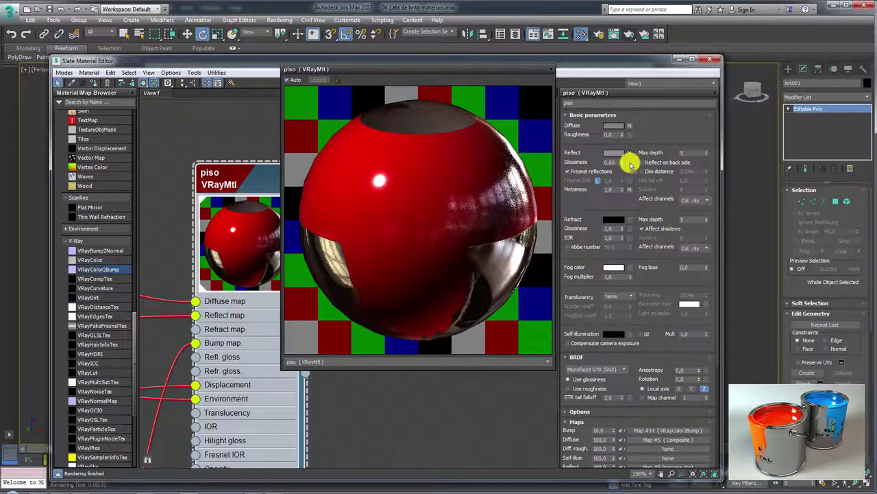
- Swap the piso material's Reflect map into its Refl. gloss slot
drag(631, 164, 632, 171)
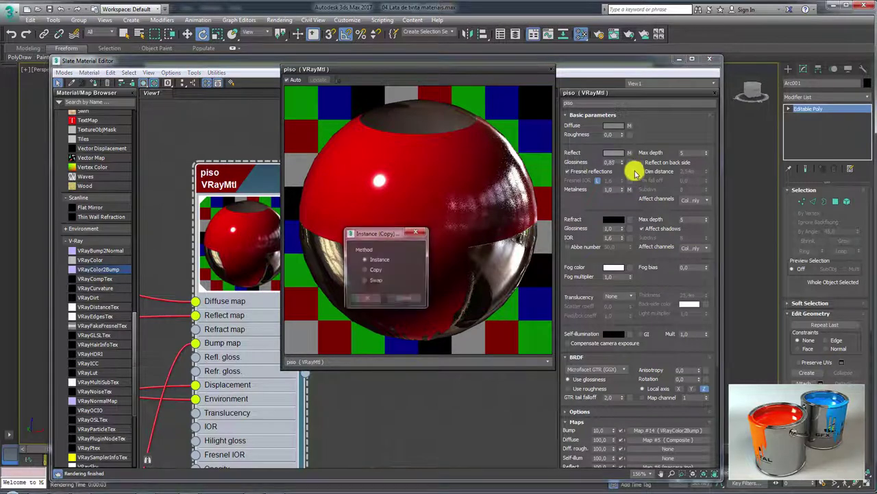
click(366, 298)
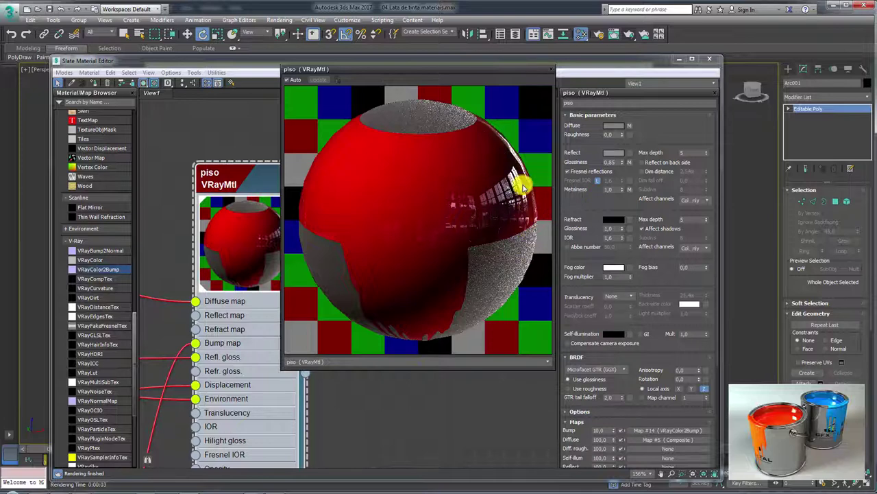
scroll(205, 298, down, 1)
scroll(205, 319, down, 2)
scroll(180, 386, down, 2)
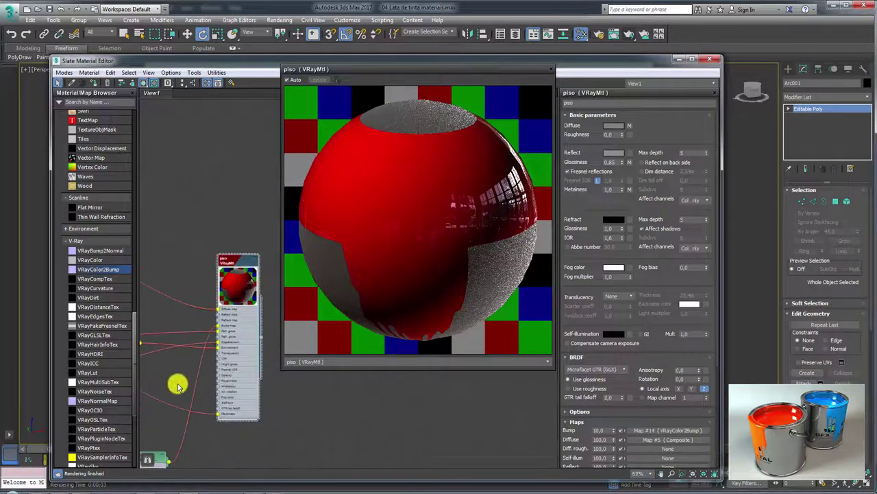
scroll(245, 245, down, 2)
- Pan and zoom the node view back to the piso material and its map nodes
mouse_move(222, 246)
middle_down()
mouse_move(151, 294)
mouse_move(158, 295)
middle_up()
scroll(221, 249, up, 1)
scroll(222, 249, up, 1)
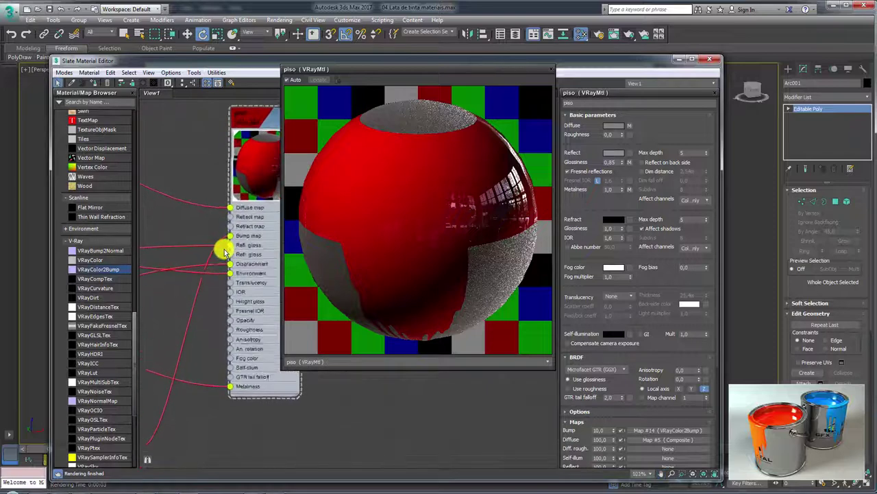
scroll(203, 257, up, 1)
scroll(220, 251, down, 3)
scroll(186, 249, up, 1)
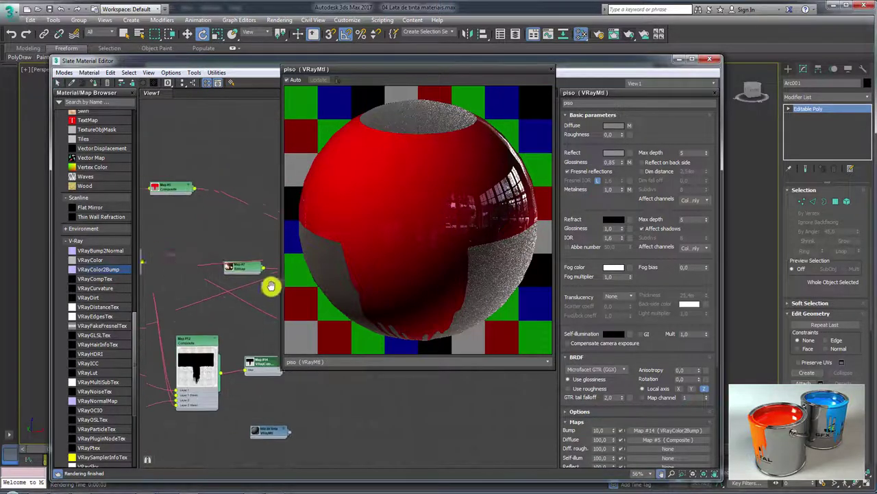
scroll(206, 288, up, 1)
middle_drag(155, 289, 256, 286)
scroll(229, 256, down, 2)
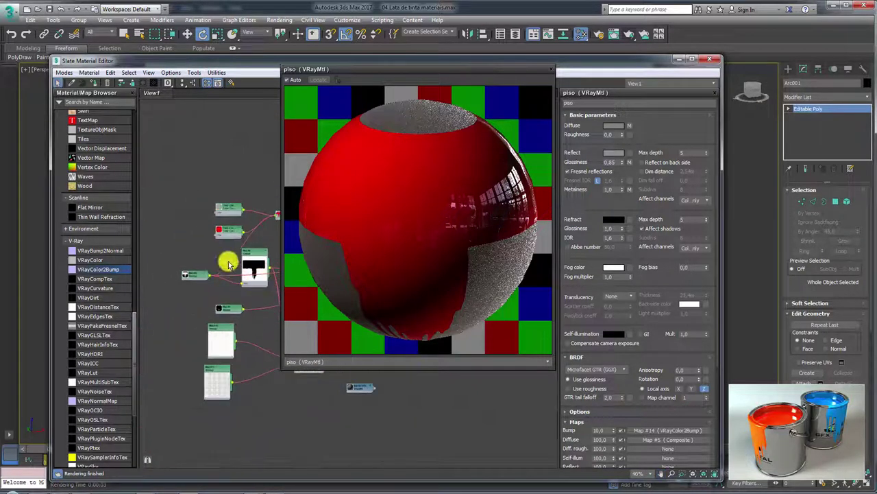
- Close the piso preview and insert an Output map after the mascara.jpg mask
click(552, 72)
middle_drag(329, 268, 305, 203)
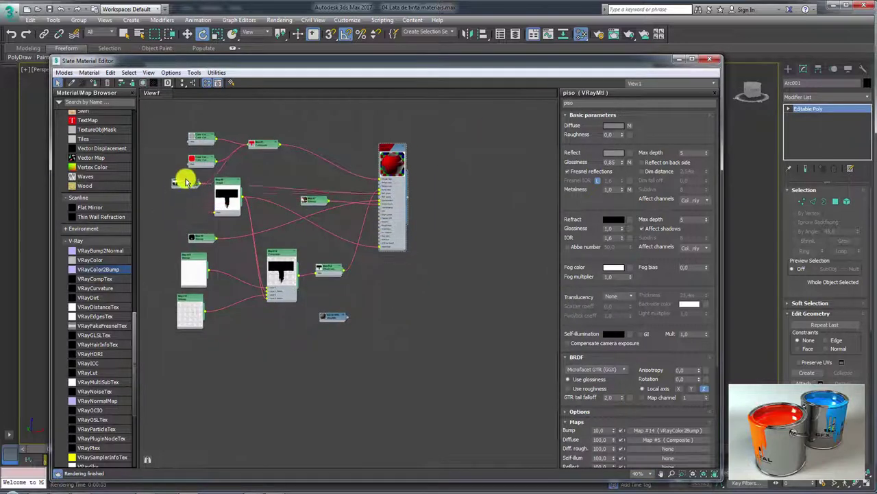
drag(223, 180, 228, 201)
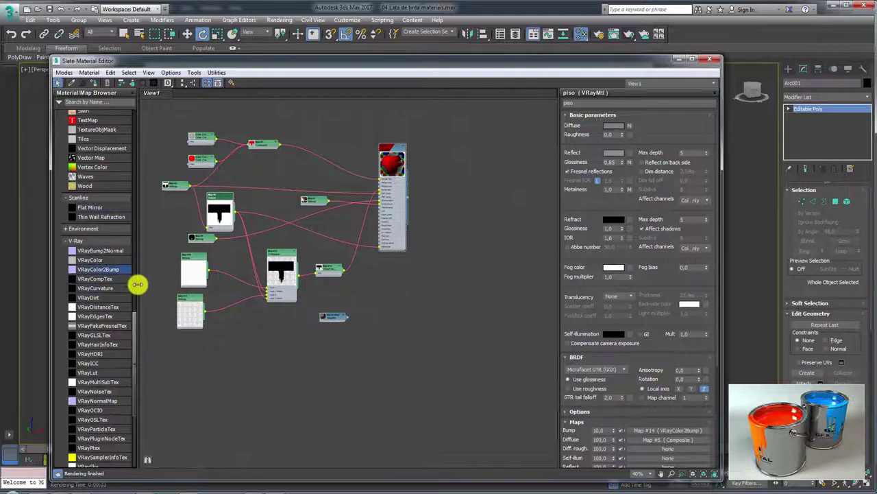
drag(133, 327, 133, 260)
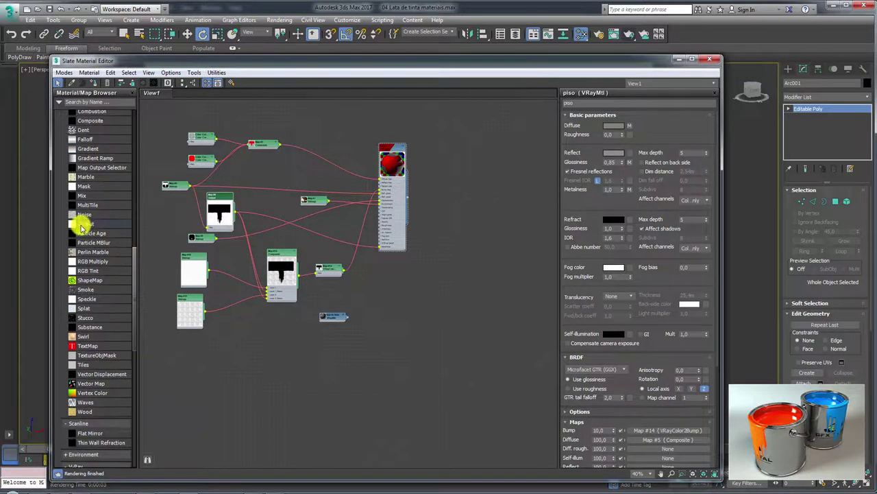
mouse_move(84, 226)
mouse_down()
mouse_move(286, 204)
mouse_move(286, 179)
mouse_up()
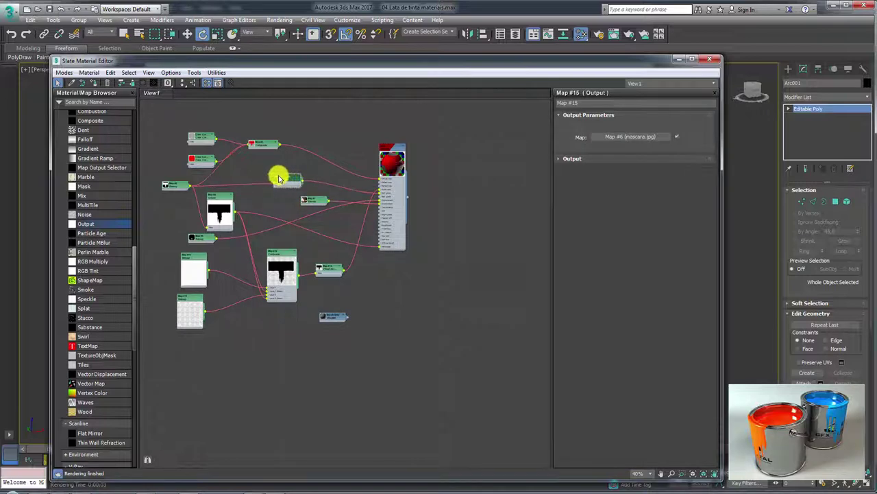
scroll(286, 183, up, 4)
scroll(304, 184, up, 6)
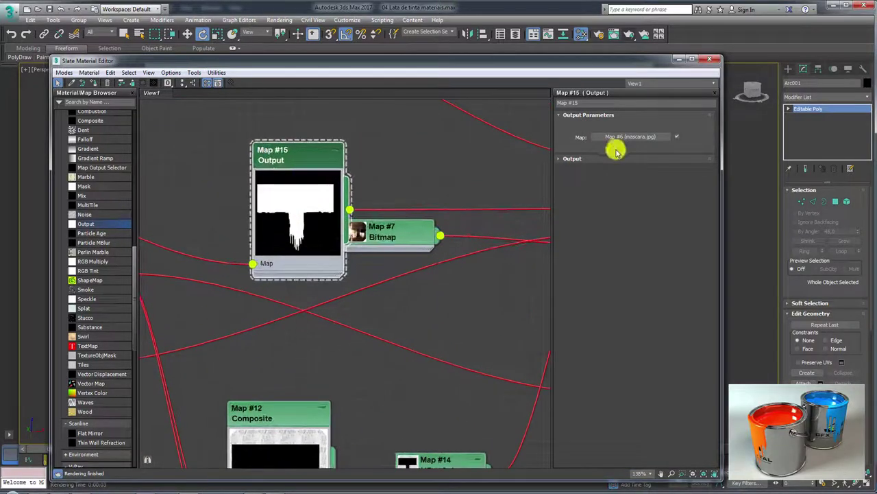
- Expand Map #15's Output rollout and raise its RGB Offset to 0.93
click(564, 158)
drag(323, 156, 311, 130)
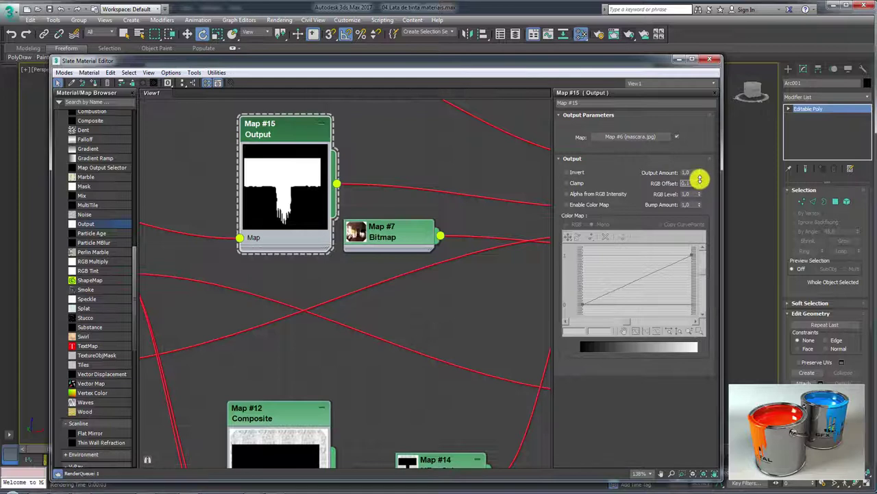
drag(700, 179, 699, 168)
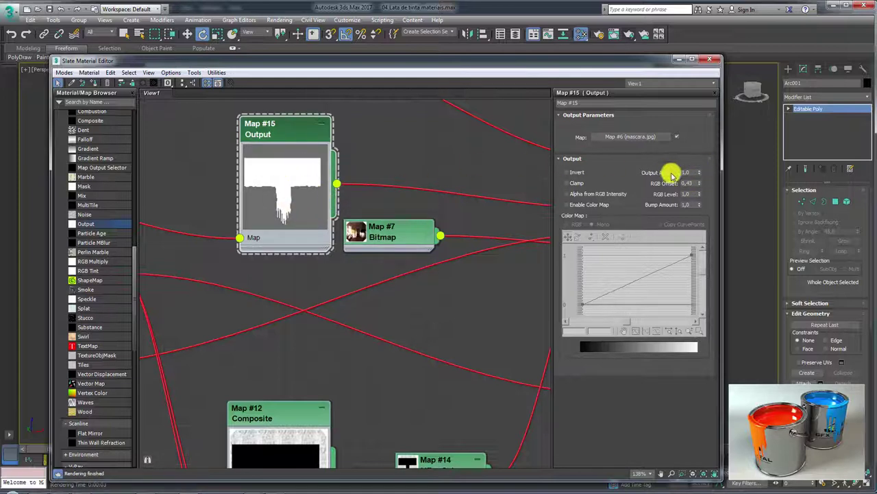
drag(700, 178, 699, 184)
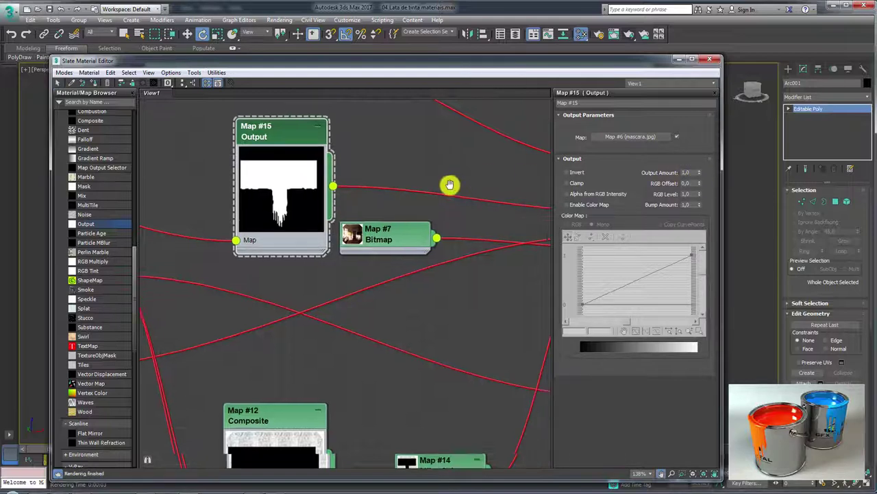
- Bring the piso material node into view and open its context menu
mouse_move(448, 186)
middle_down()
mouse_move(384, 194)
mouse_move(362, 233)
middle_up()
scroll(391, 213, up, 1)
scroll(392, 213, up, 3)
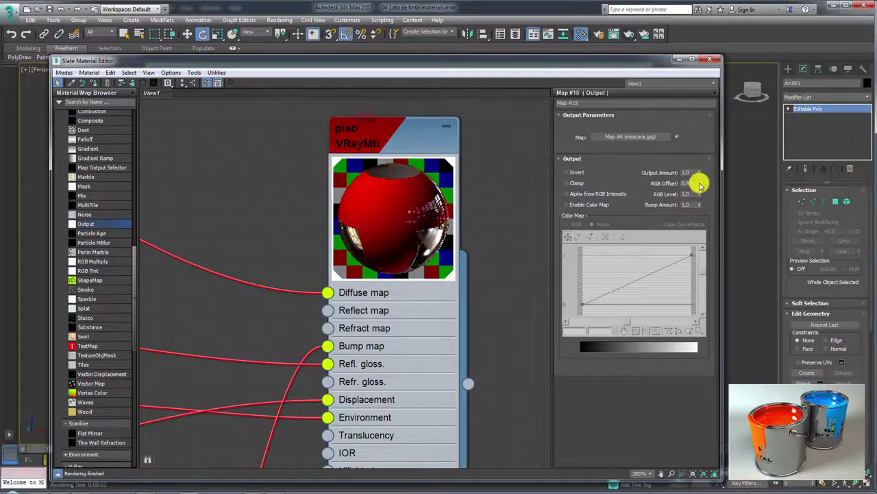
scroll(444, 233, down, 1)
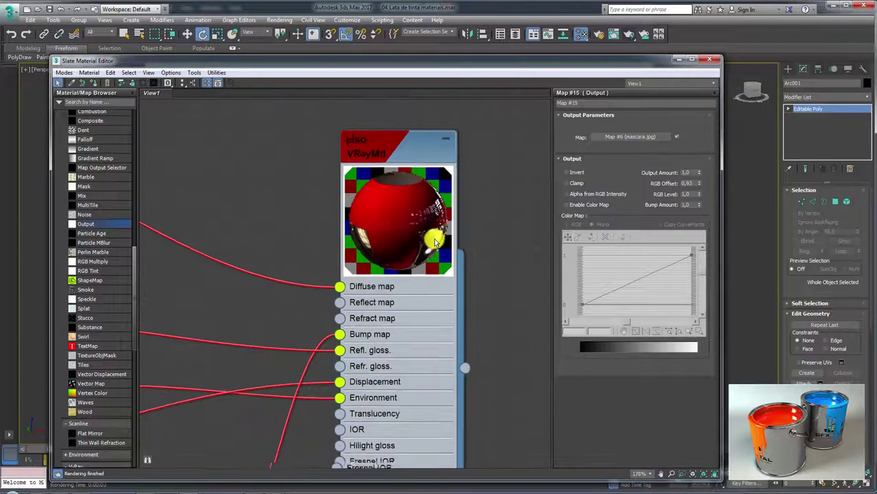
scroll(439, 234, down, 4)
scroll(428, 236, down, 4)
scroll(419, 237, down, 2)
right_click(419, 236)
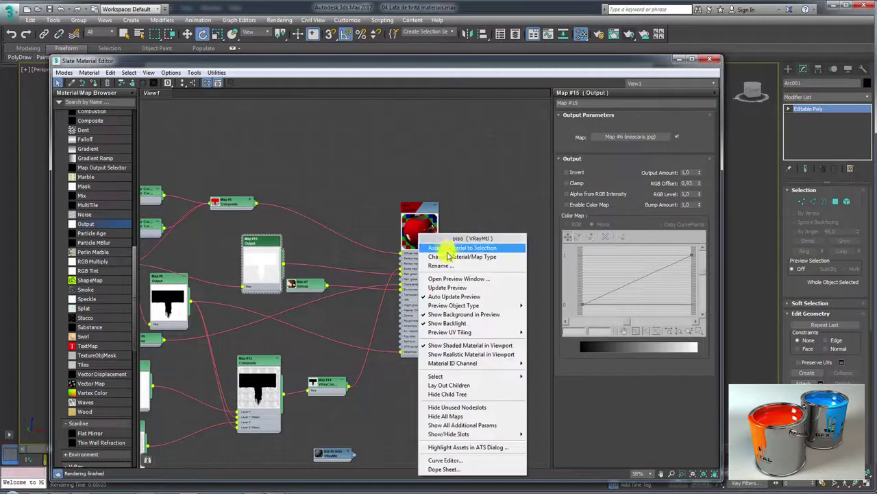
- Open an enlarged piso material preview and set the mask's RGB Offset to 0.85
click(446, 278)
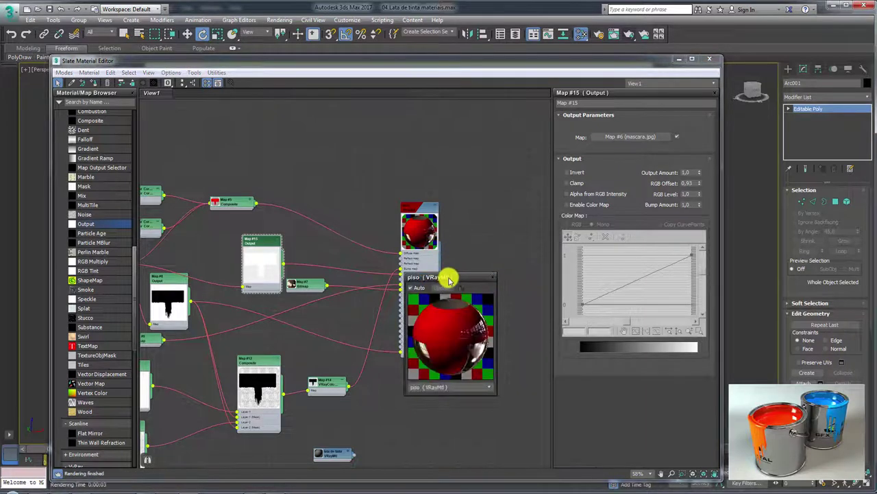
drag(448, 277, 315, 104)
drag(363, 222, 474, 392)
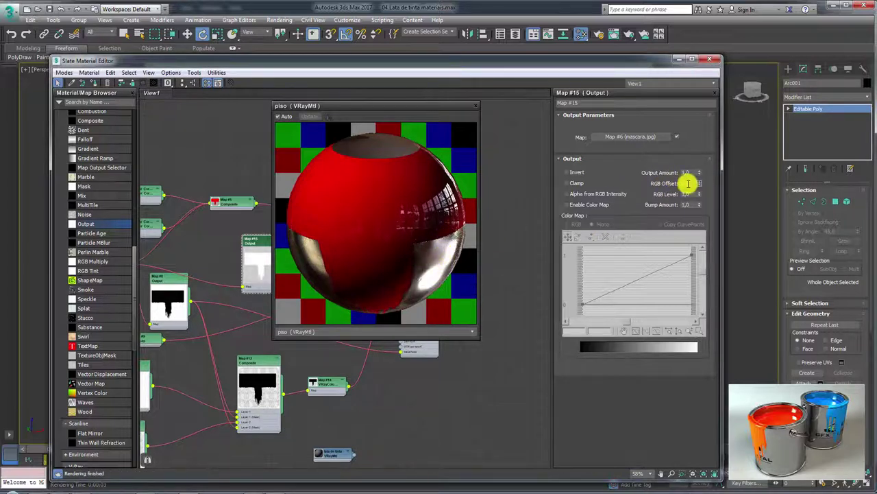
text(0,85)
key(Return)
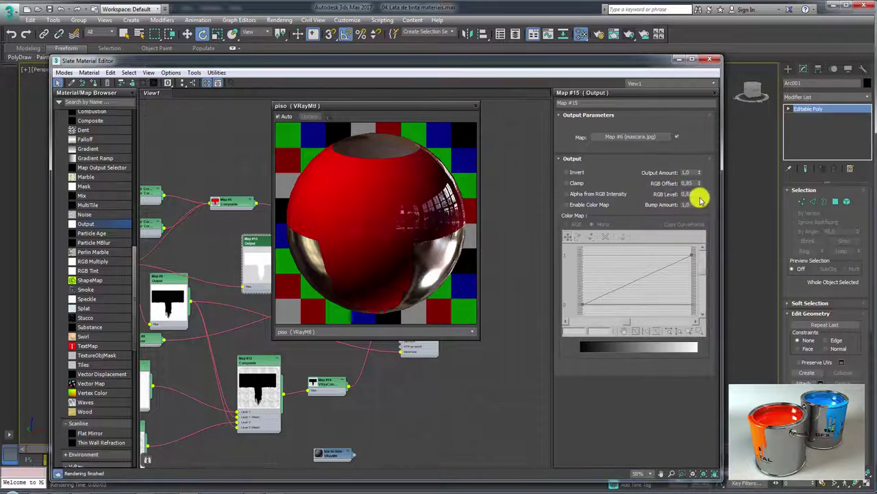
- Set RGB Level and Output Amount to 1.0, then close the Slate Material Editor
drag(699, 196, 693, 194)
click(683, 195)
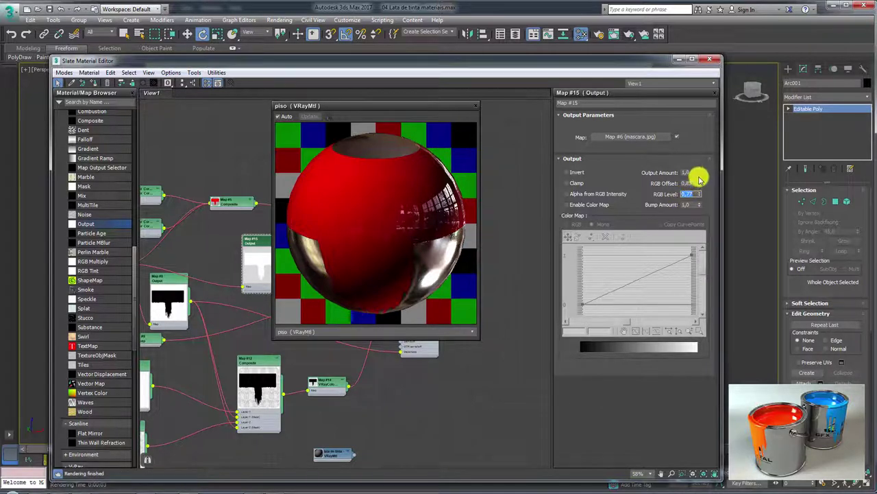
drag(701, 178, 702, 177)
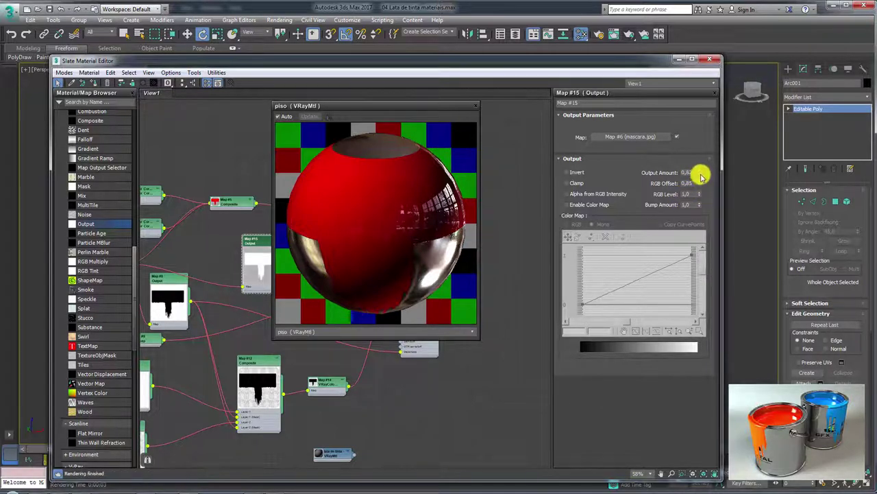
text(1)
key(Return)
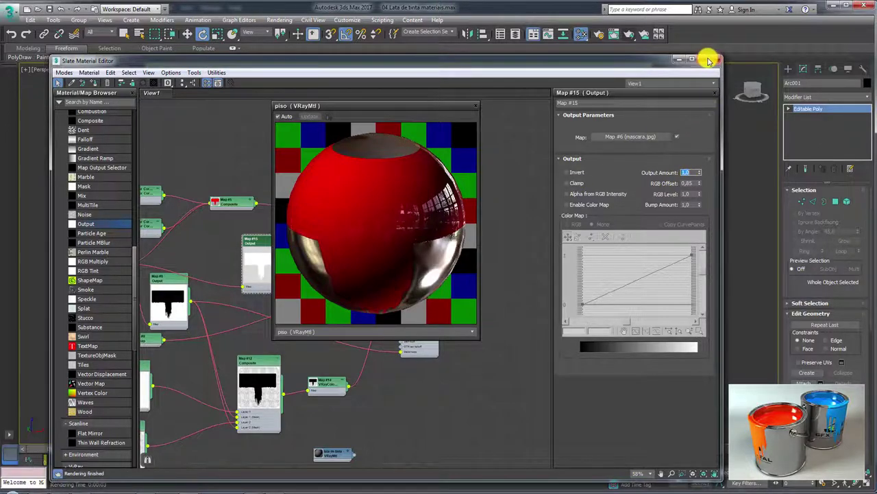
click(717, 60)
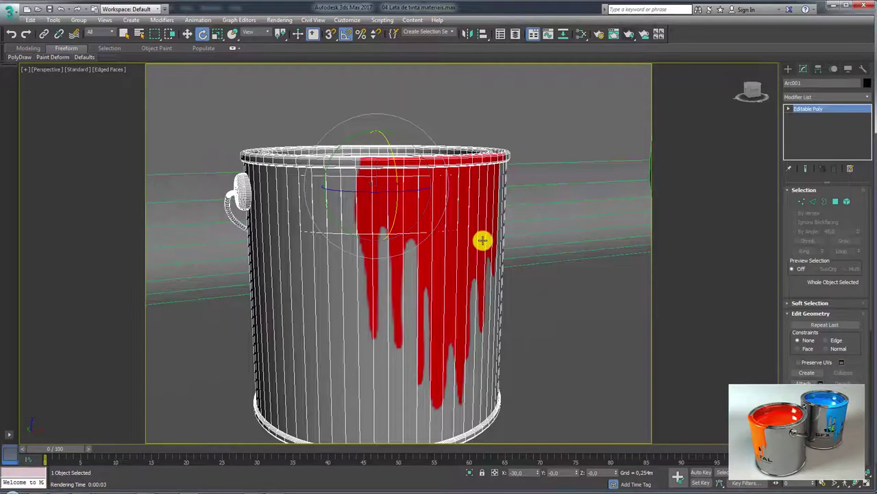
- Test-render the paint can from above and close the V-Ray windows
alt+middle_drag(484, 239, 537, 173)
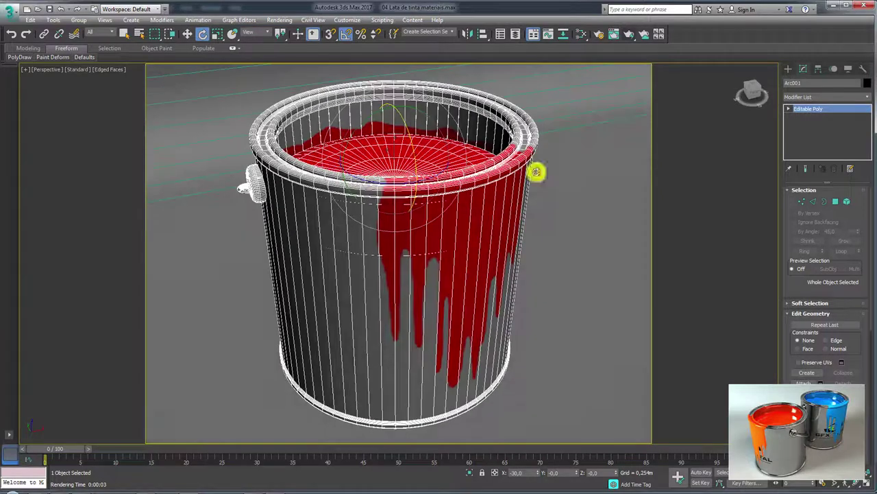
click(631, 35)
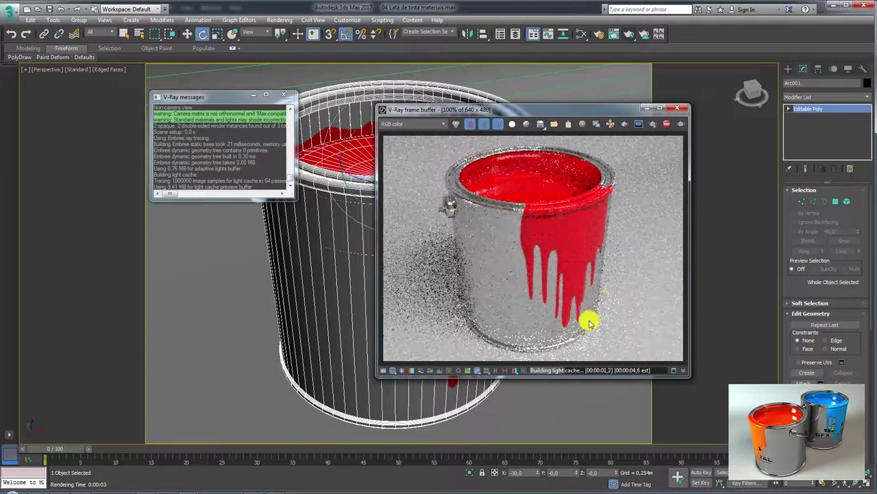
click(678, 108)
click(283, 95)
- Re-render from a wall-and-floor angle, cancel it, then open the Texturas extras folder
scroll(478, 259, up, 3)
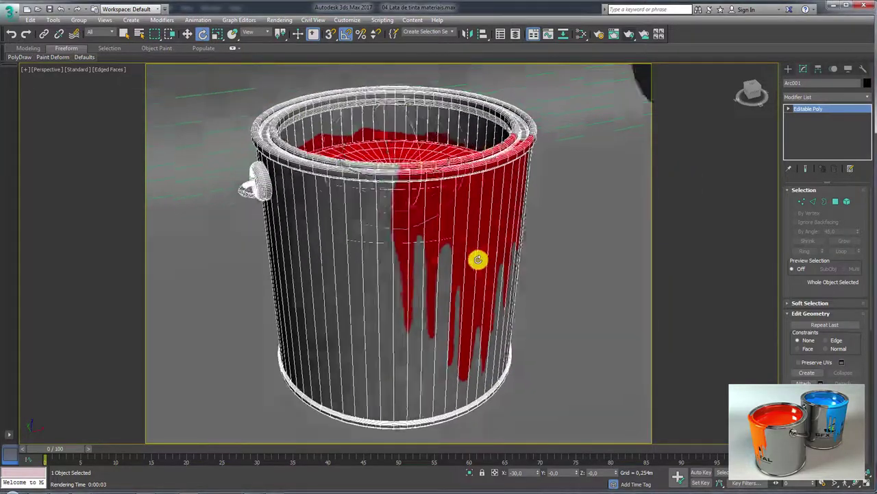
mouse_move(478, 259)
alt+middle_down()
mouse_move(489, 251)
mouse_move(463, 250)
mouse_move(479, 257)
mouse_move(477, 283)
mouse_move(525, 176)
mouse_move(582, 109)
alt+middle_up()
scroll(462, 251, down, 3)
scroll(478, 256, up, 5)
scroll(466, 254, down, 3)
click(627, 38)
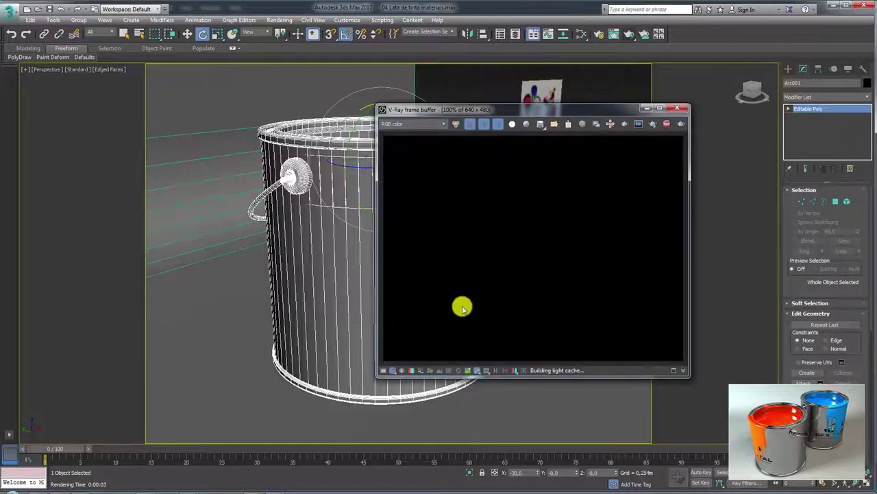
click(677, 108)
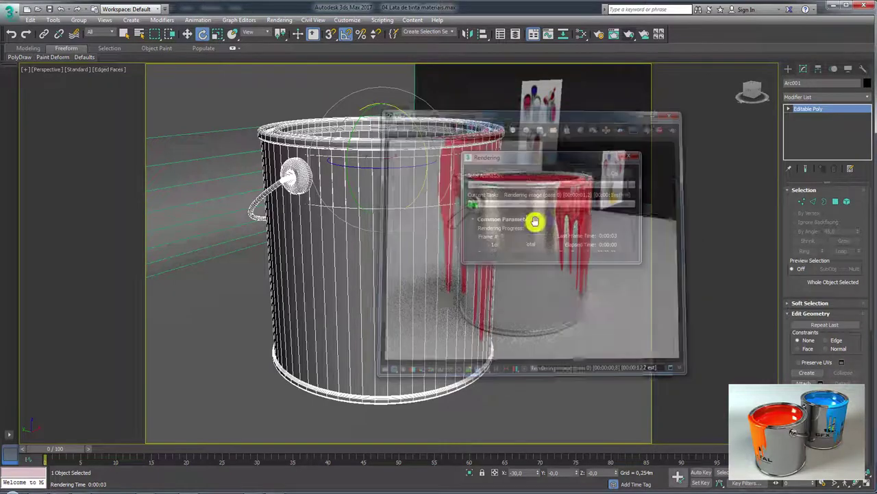
click(621, 174)
mouse_move(573, 276)
alt+middle_down()
mouse_move(532, 306)
mouse_move(506, 306)
mouse_move(525, 293)
alt+middle_up()
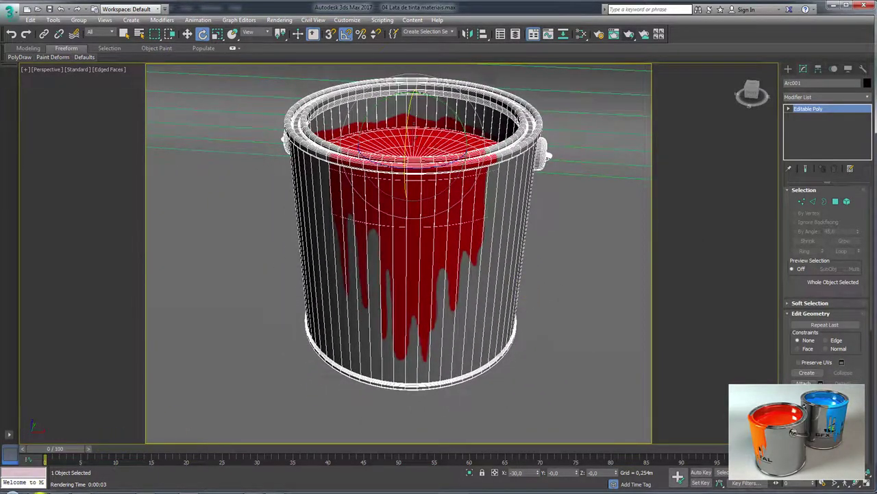
click(45, 489)
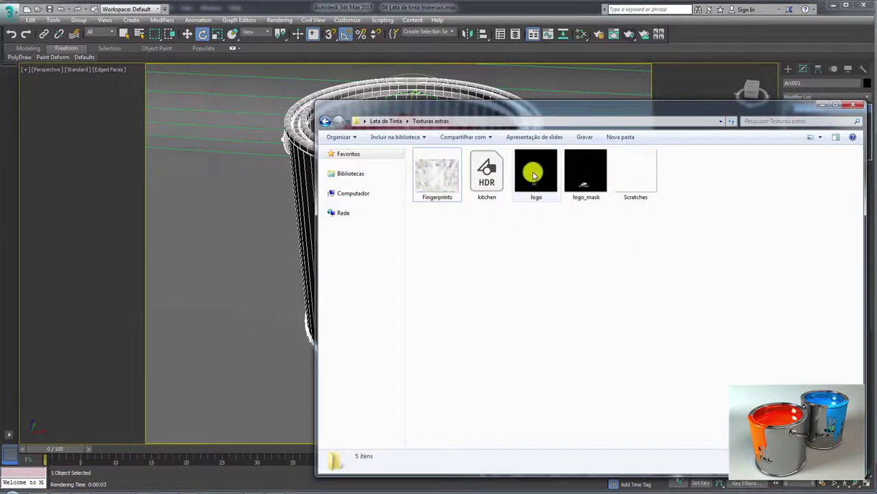
- Preview the logo, logo_mask and Scratches textures in Photo Viewer
double_click(534, 176)
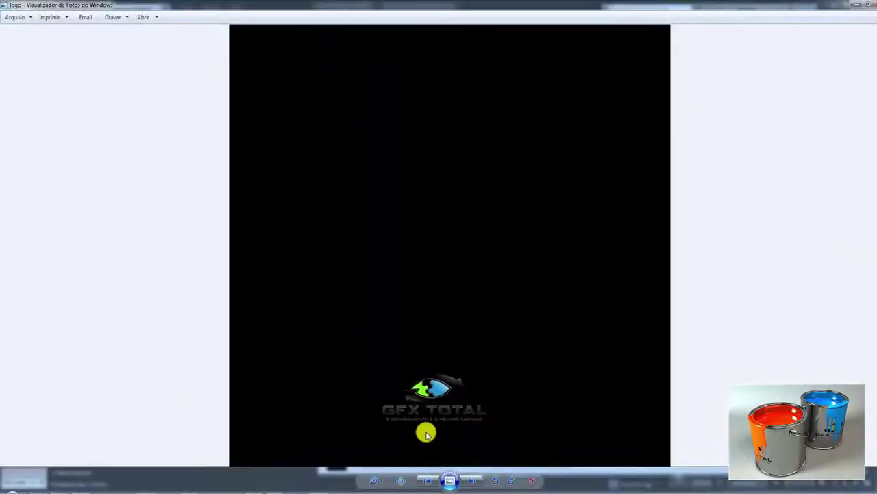
click(477, 485)
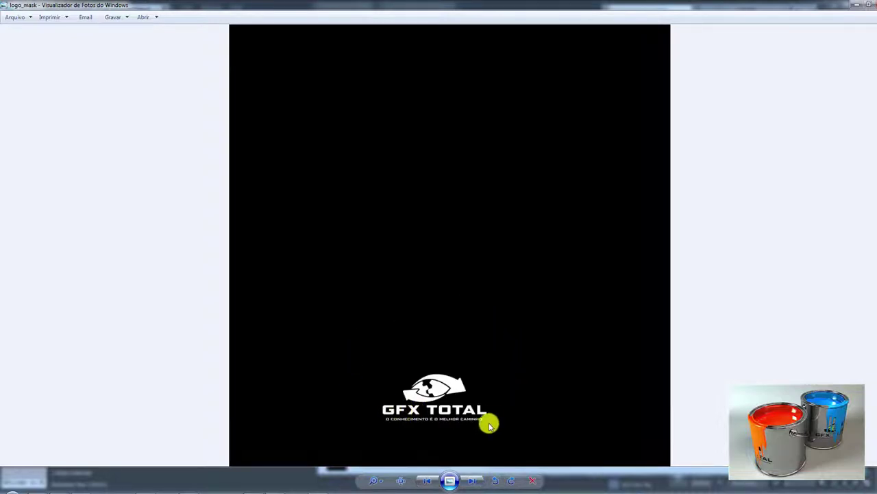
click(475, 485)
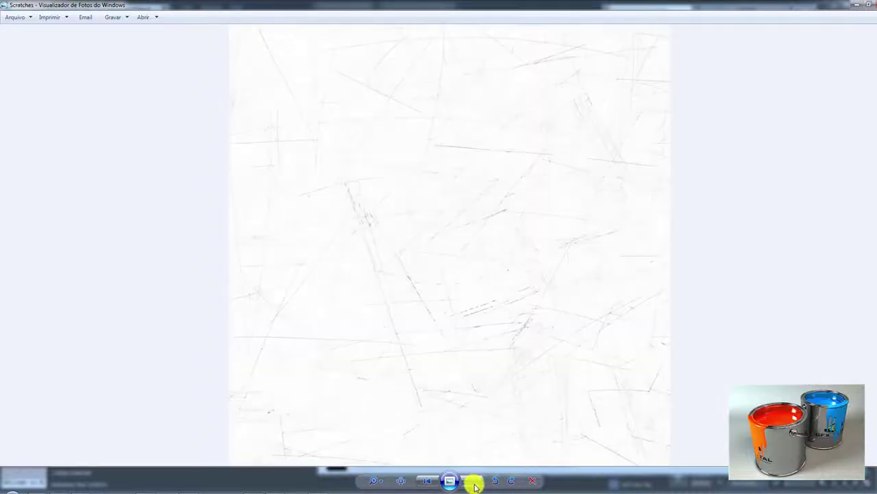
click(475, 485)
click(475, 486)
click(475, 485)
click(475, 483)
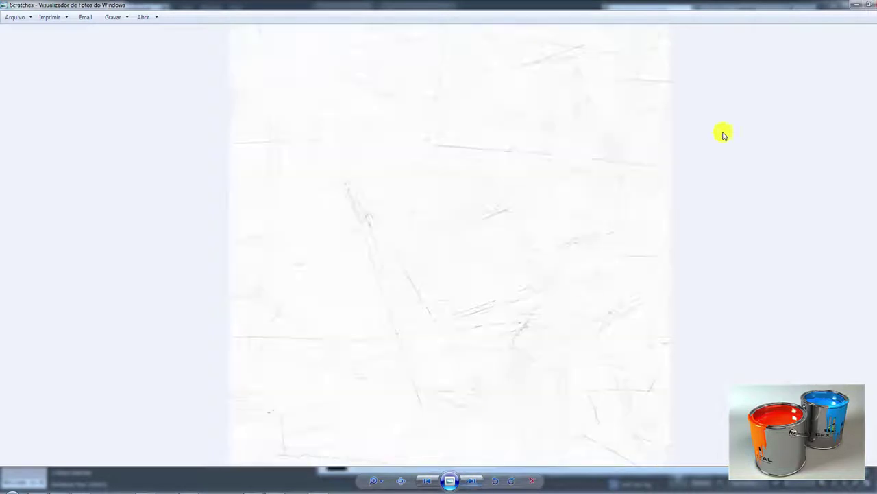
click(869, 5)
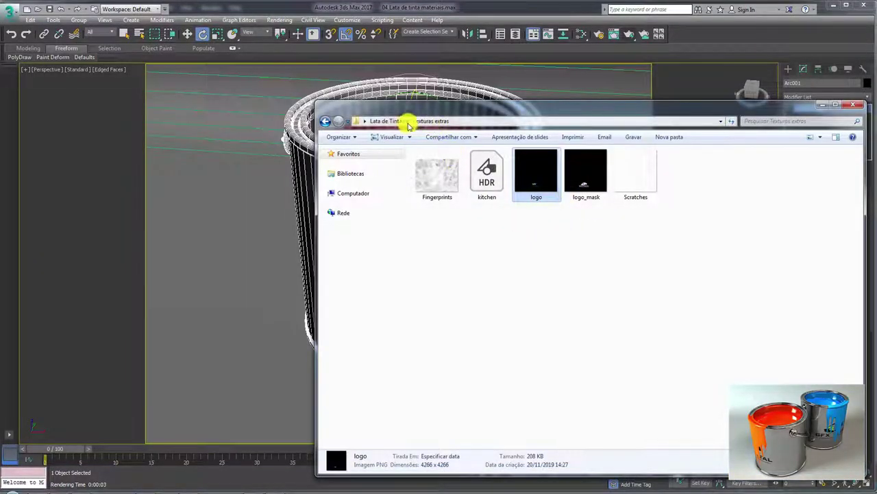
- View the UV layout map in Mapeamento Uvs, then return to Texturas extras and select logo
click(386, 121)
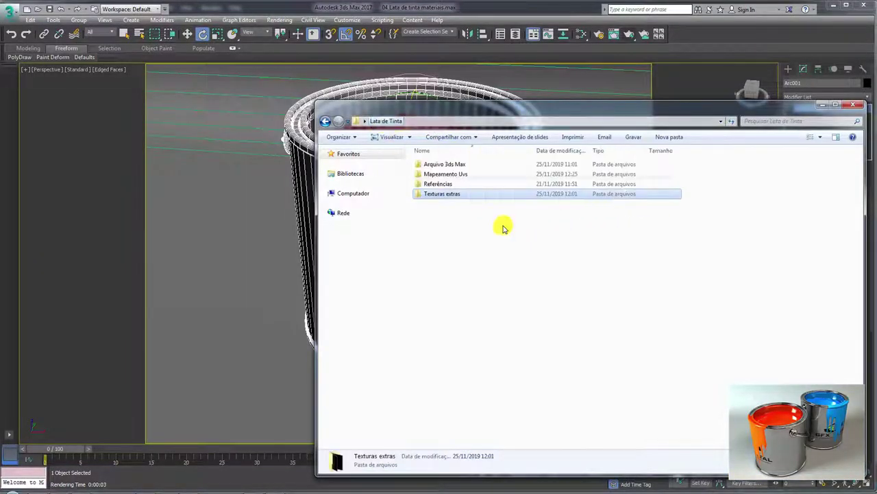
double_click(446, 173)
double_click(529, 192)
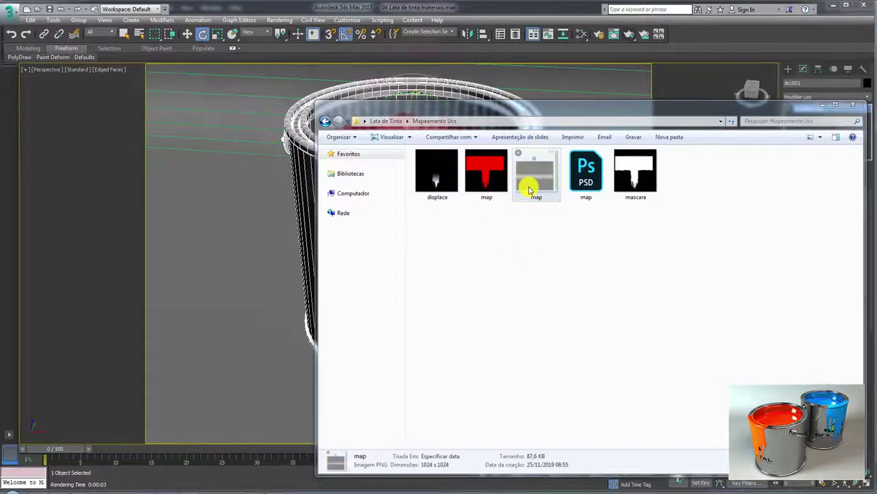
drag(436, 351, 454, 347)
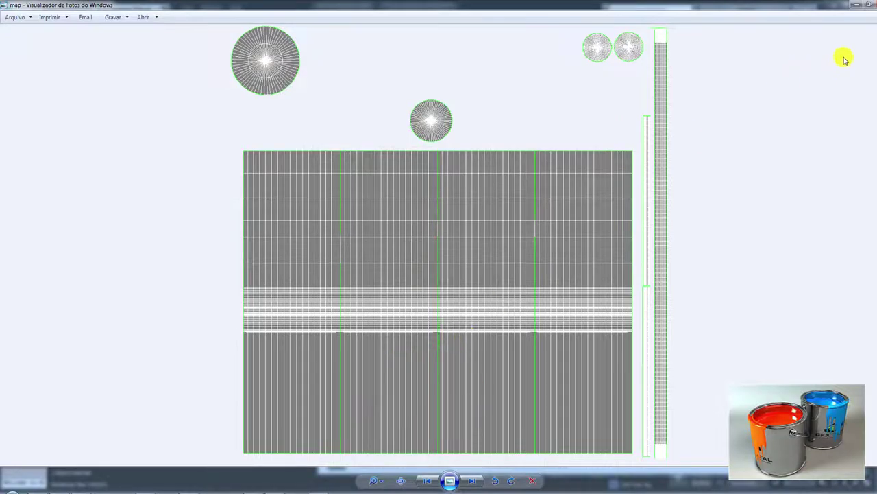
click(857, 5)
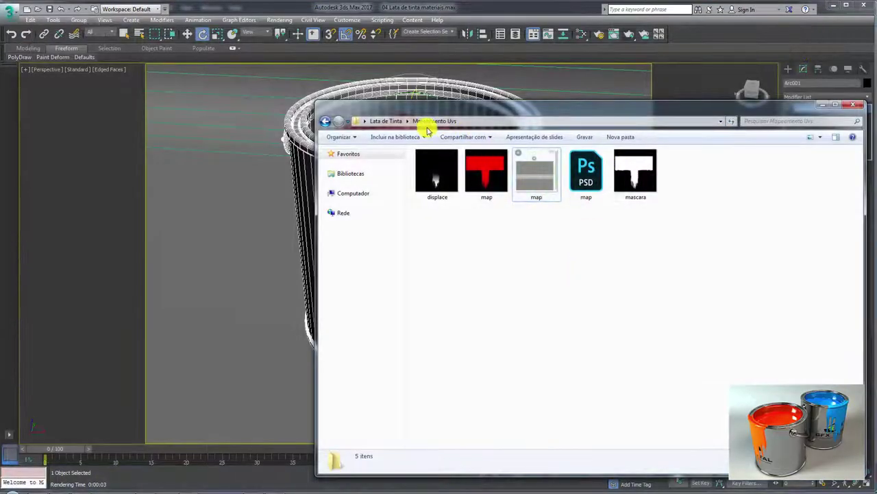
double_click(449, 196)
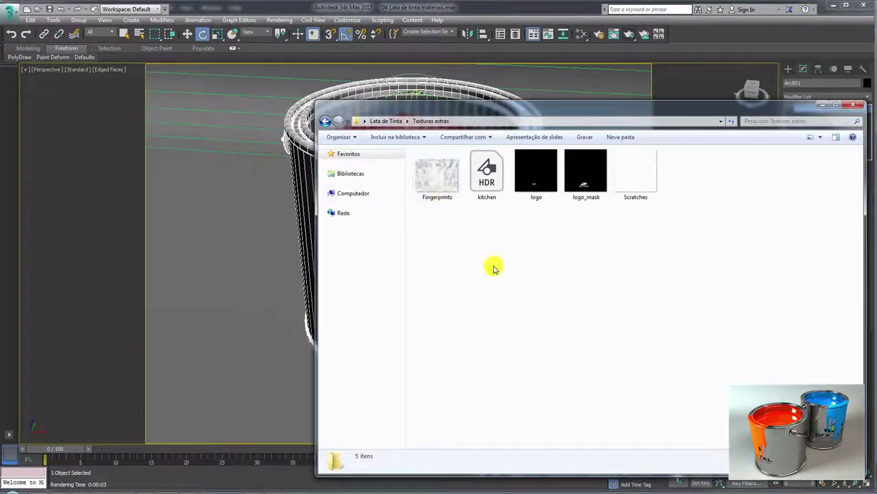
click(542, 183)
- Drag the logo image from Texturas extras into the Slate Material Editor as a bitmap node
click(580, 33)
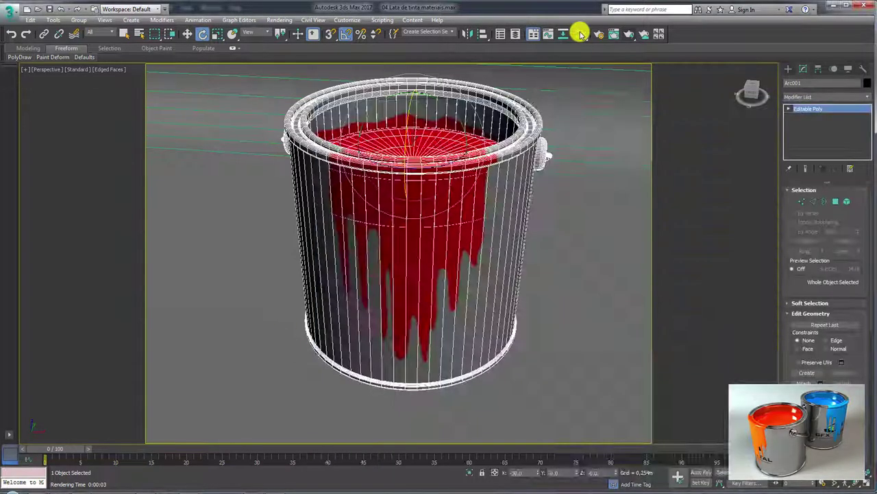
click(474, 106)
scroll(390, 255, down, 3)
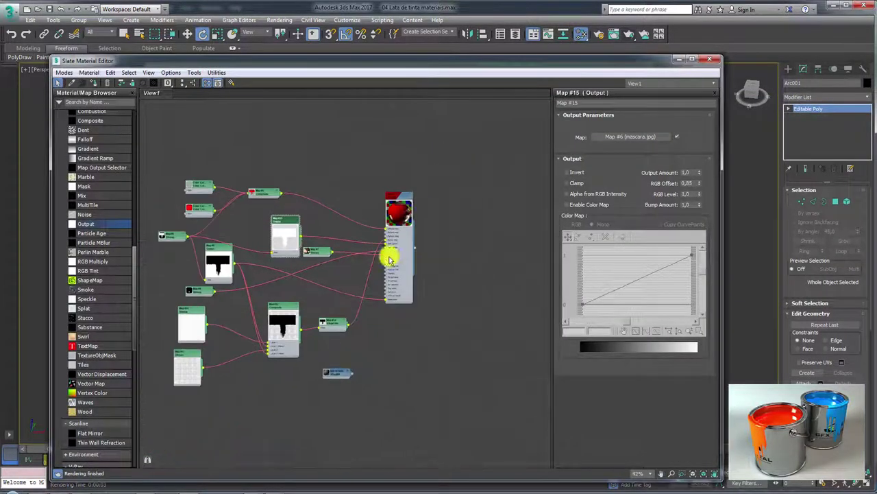
scroll(375, 293, down, 2)
scroll(375, 293, up, 2)
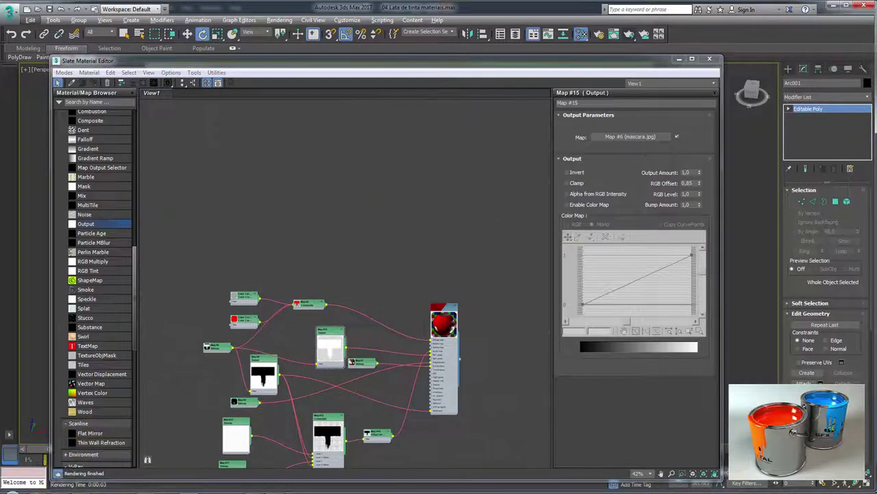
key(alt+Tab)
mouse_move(536, 175)
mouse_down()
mouse_move(327, 206)
mouse_move(238, 173)
mouse_up()
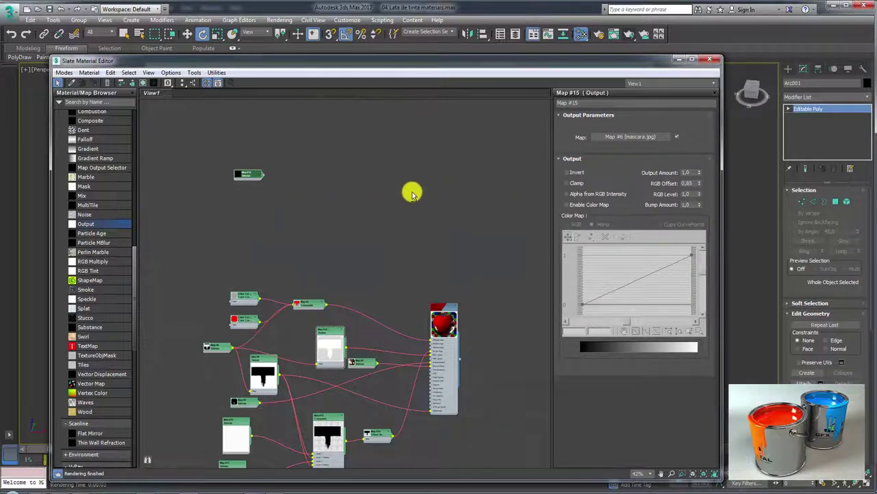
- Drag logo_mask from Explorer into the Slate view as a second bitmap node
click(30, 491)
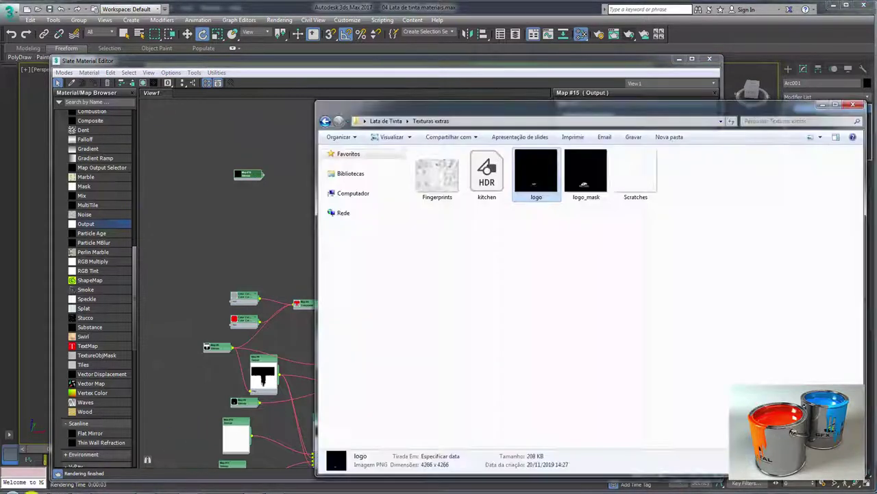
drag(585, 172, 209, 232)
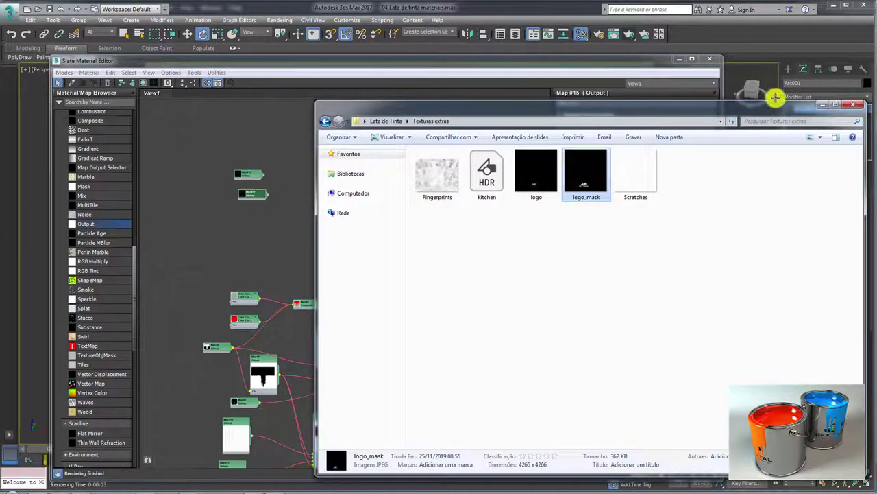
click(824, 105)
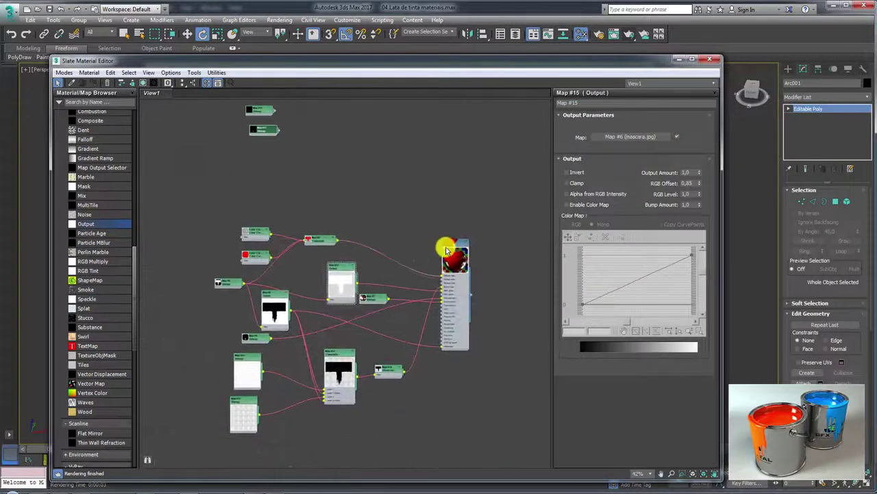
- Place the Composite node (Map #5) above the material and add a third layer
drag(446, 250, 451, 251)
drag(322, 239, 364, 191)
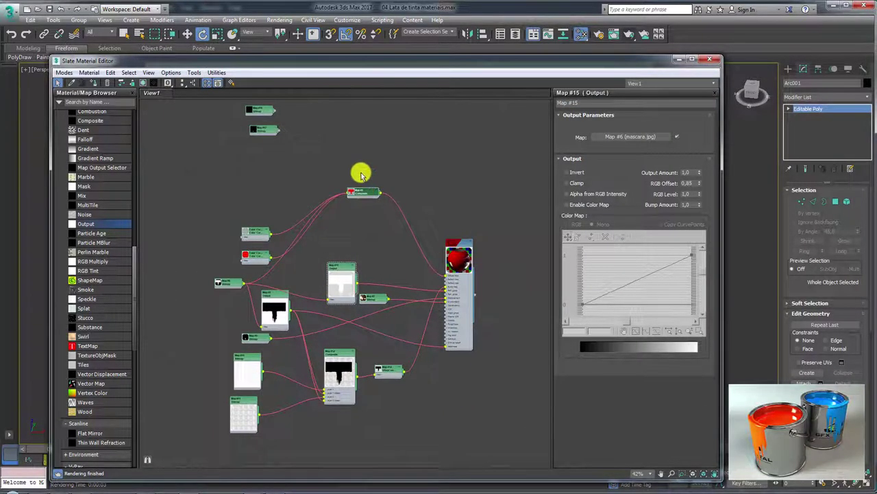
scroll(362, 175, up, 3)
drag(358, 255, 368, 236)
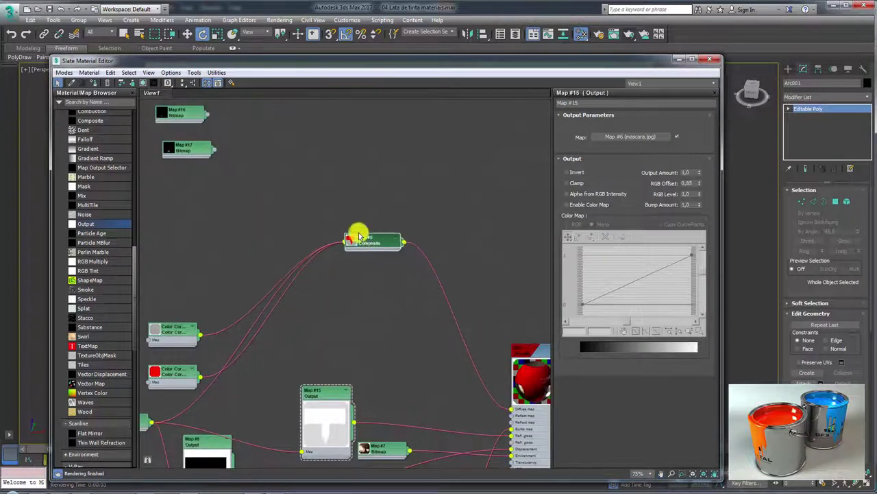
click(395, 237)
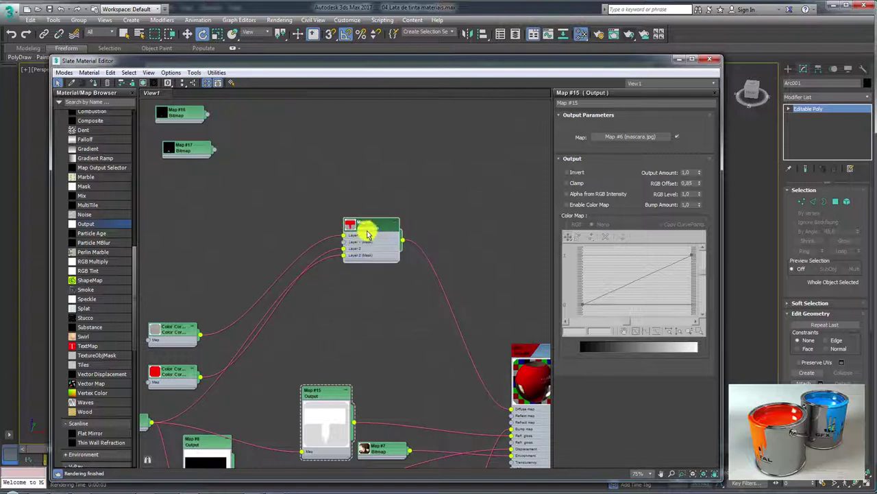
double_click(371, 227)
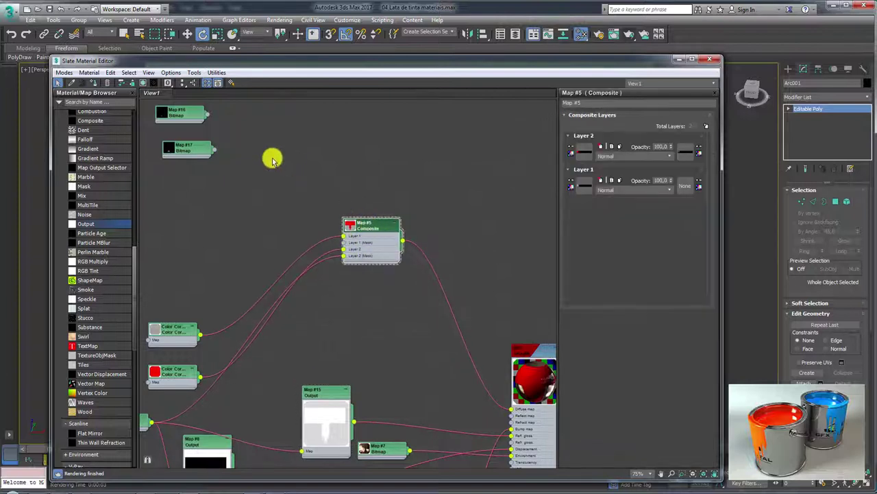
middle_drag(272, 160, 296, 203)
click(706, 126)
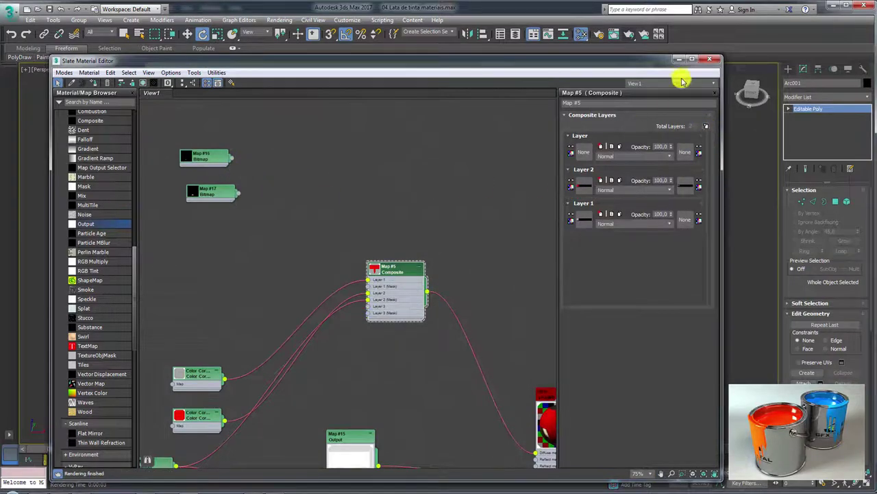
drag(722, 98, 626, 104)
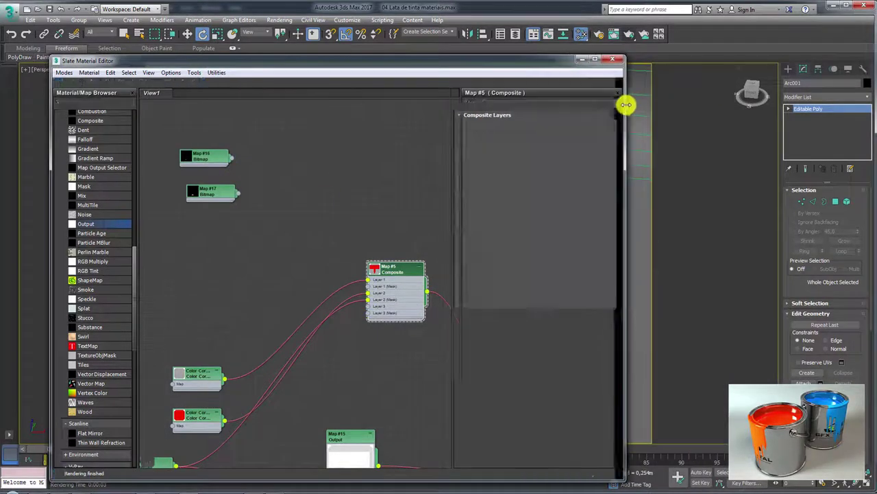
- Hide the Slate parameter panel and narrow the editor to reveal the whole bucket
key(p)
drag(548, 64, 495, 56)
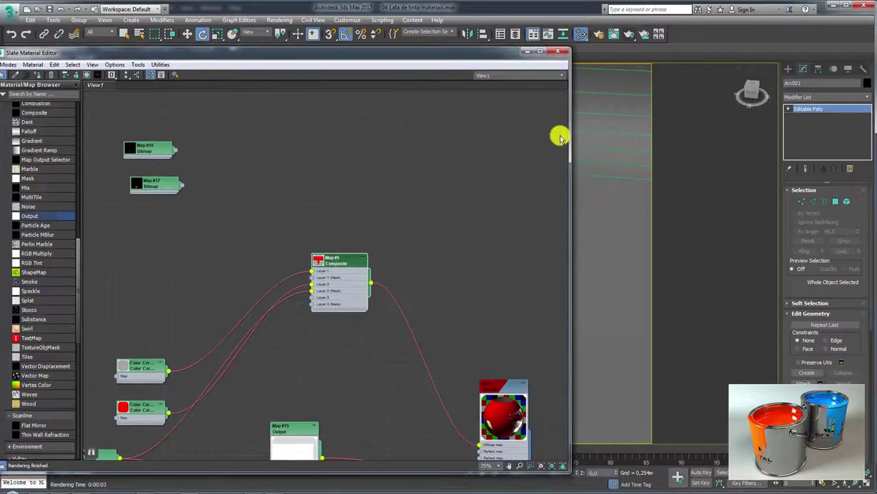
drag(568, 140, 490, 144)
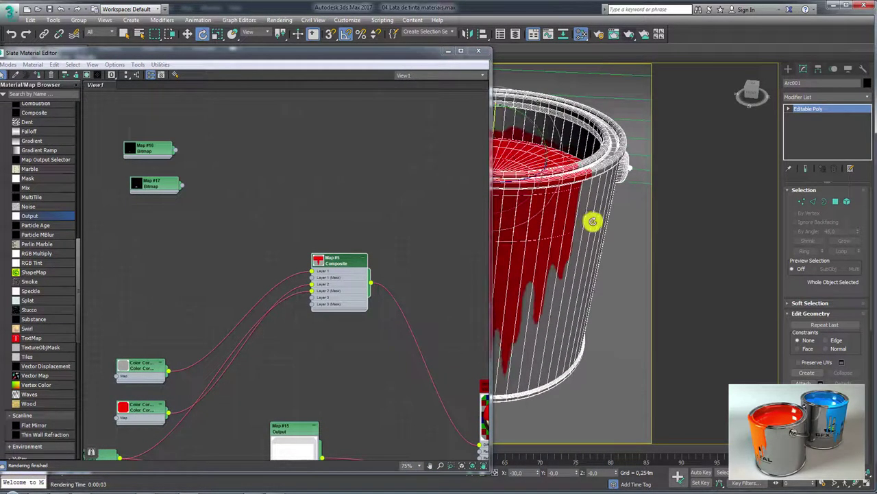
scroll(592, 219, up, 3)
scroll(629, 232, down, 5)
mouse_move(638, 231)
alt+middle_down()
mouse_move(649, 229)
mouse_move(656, 263)
alt+middle_up()
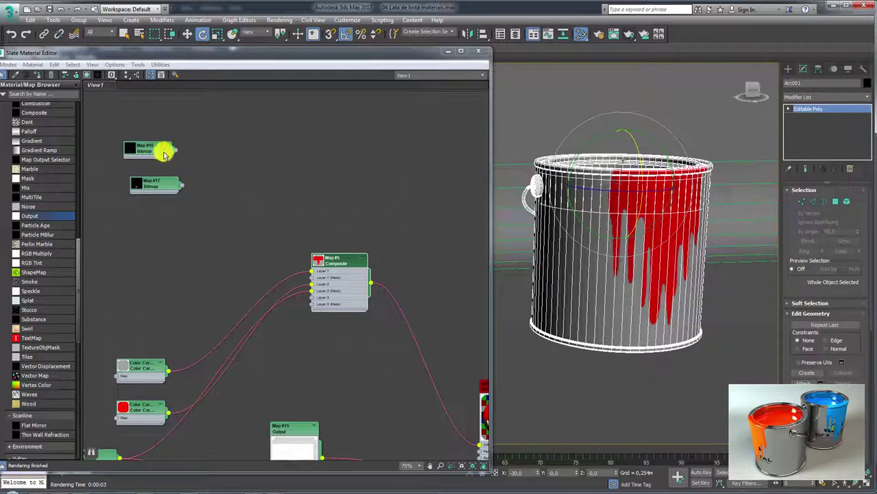
- Wire Map #16 into Composite Layer 3 and Map #17 into its mask
drag(163, 154, 168, 160)
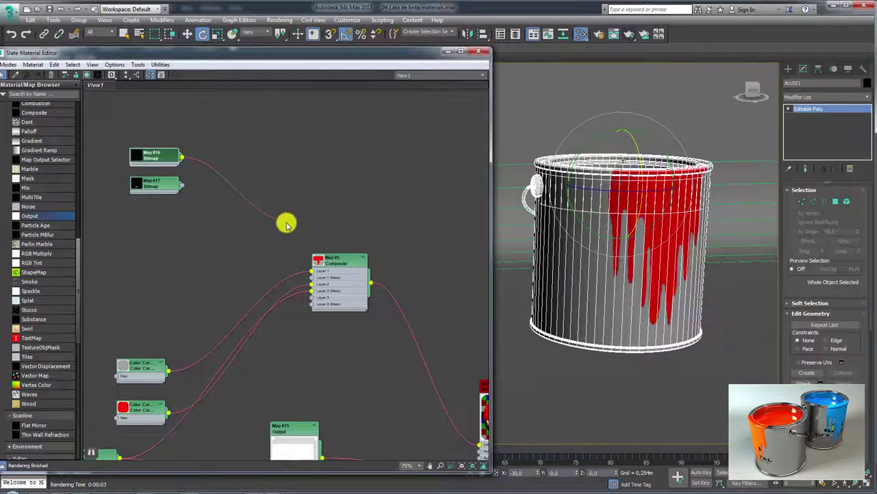
drag(215, 146, 310, 301)
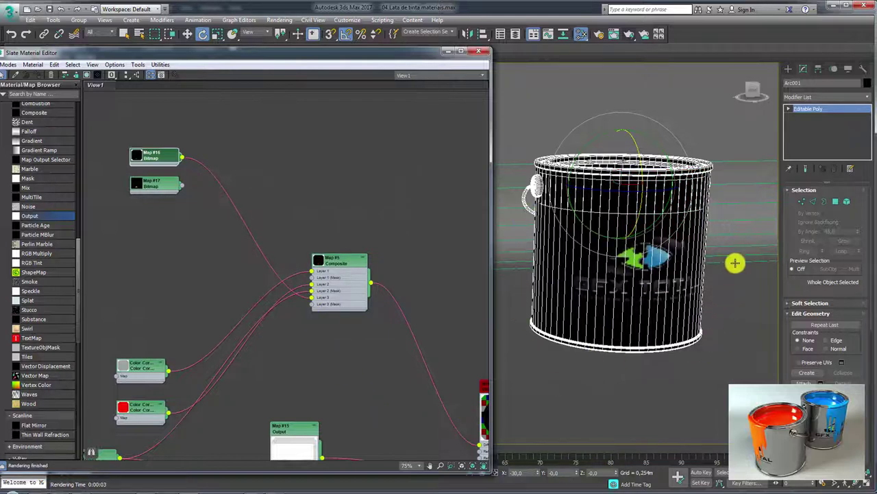
mouse_move(182, 186)
mouse_down()
mouse_move(317, 218)
mouse_move(310, 307)
mouse_up()
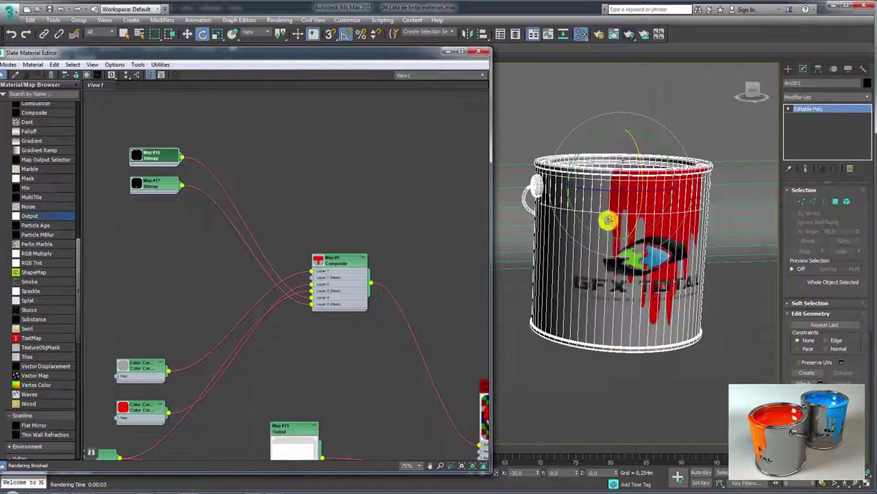
scroll(636, 266, up, 1)
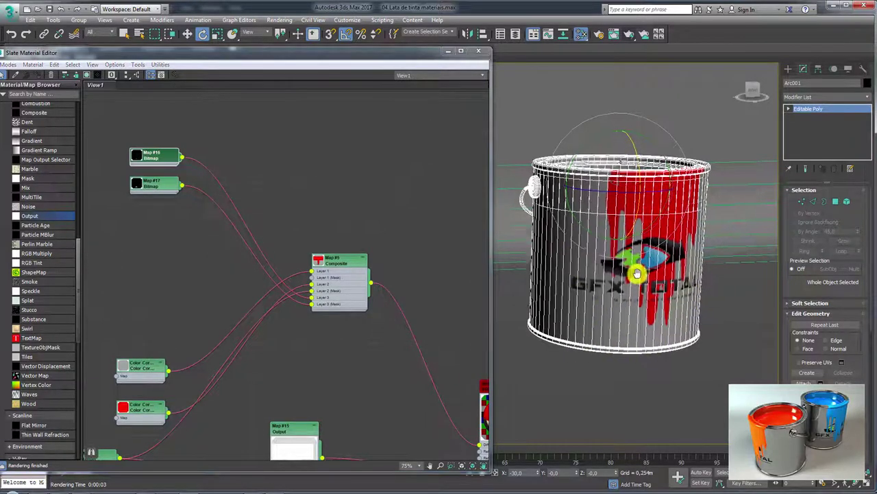
scroll(637, 268, up, 3)
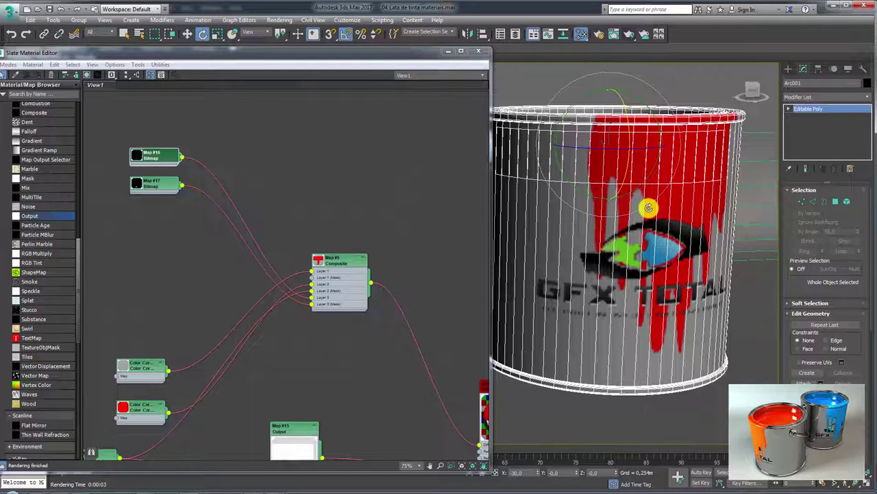
- Expand Map #17 and drop a new Composite map (Map #18) onto its output wire
drag(146, 187, 125, 208)
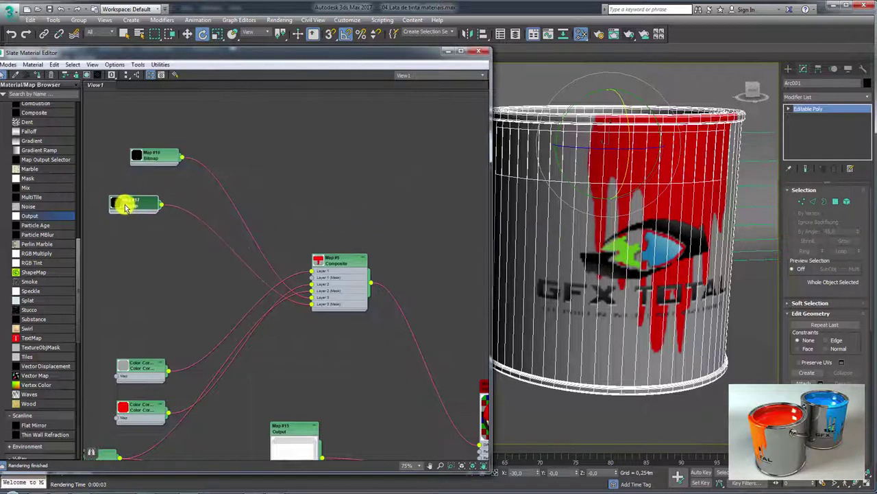
scroll(127, 213, up, 4)
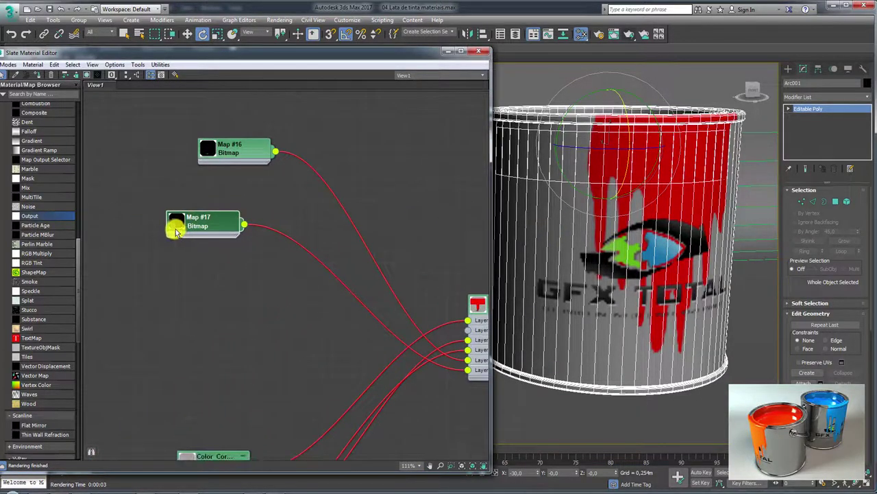
double_click(176, 229)
drag(203, 230, 161, 188)
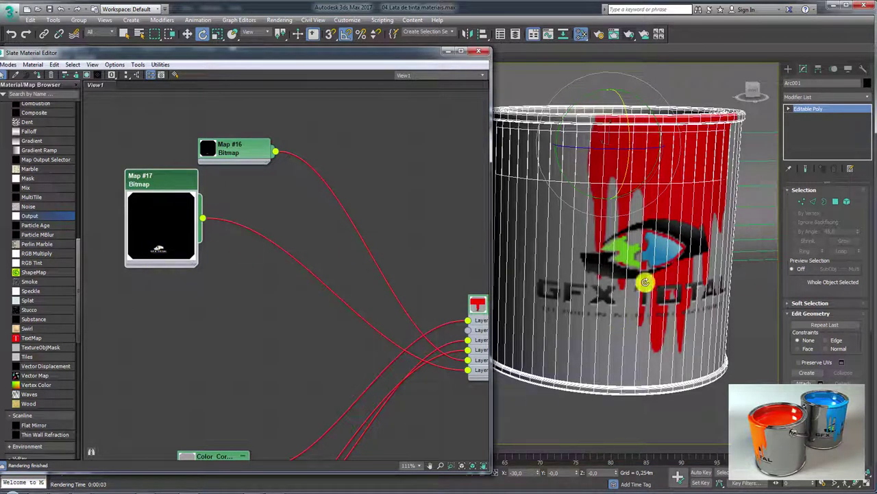
drag(168, 176, 158, 176)
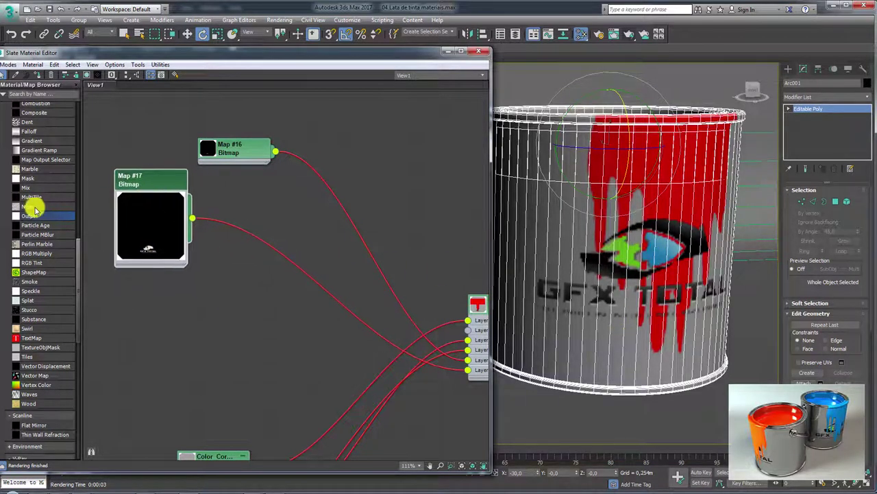
middle_drag(203, 219, 233, 242)
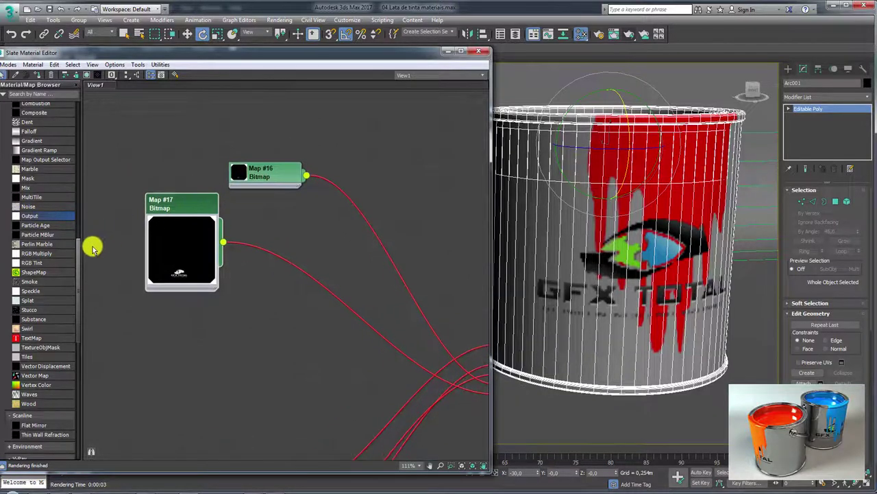
drag(79, 274, 78, 236)
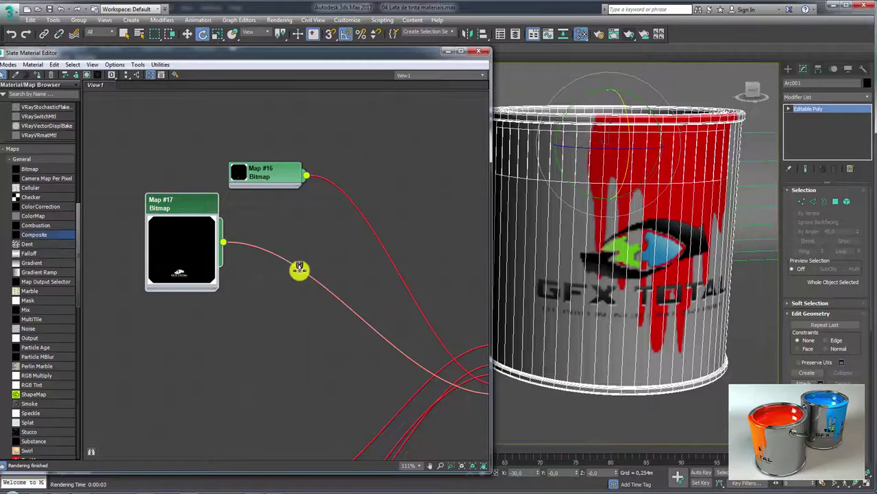
drag(236, 290, 302, 273)
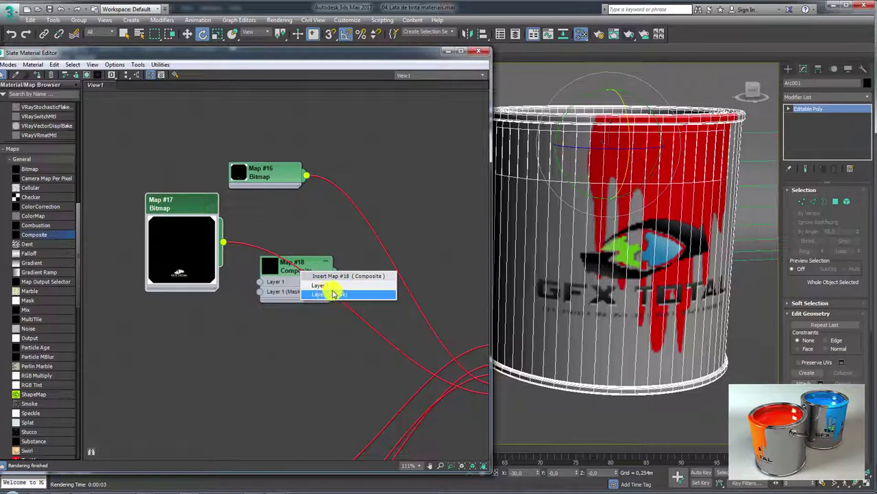
- Feed Map #17 into Layer 1 of Map #18 and arrange the expanded Composite node
click(325, 285)
drag(305, 259, 315, 263)
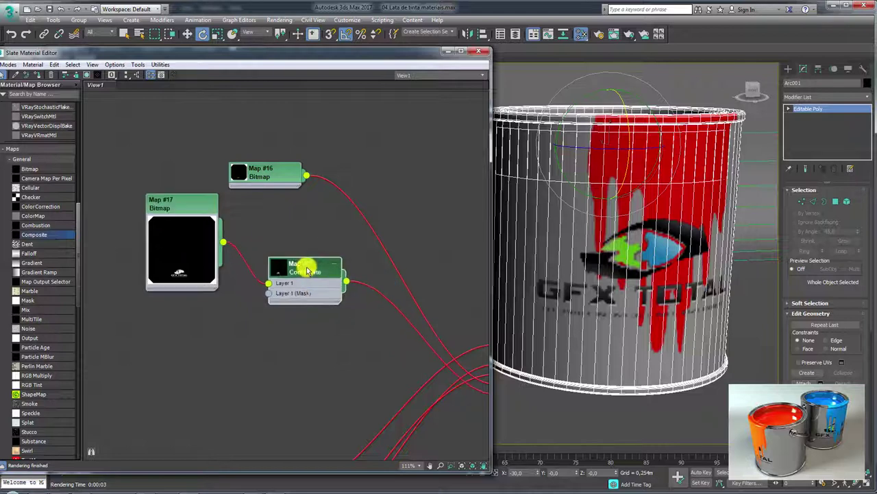
drag(176, 215, 135, 236)
mouse_move(302, 273)
mouse_down()
mouse_move(264, 247)
mouse_move(279, 222)
mouse_up()
double_click(256, 251)
- Connect the drip mask Map #6 to Map #18's Layer 1 (Mask)
scroll(260, 250, down, 2)
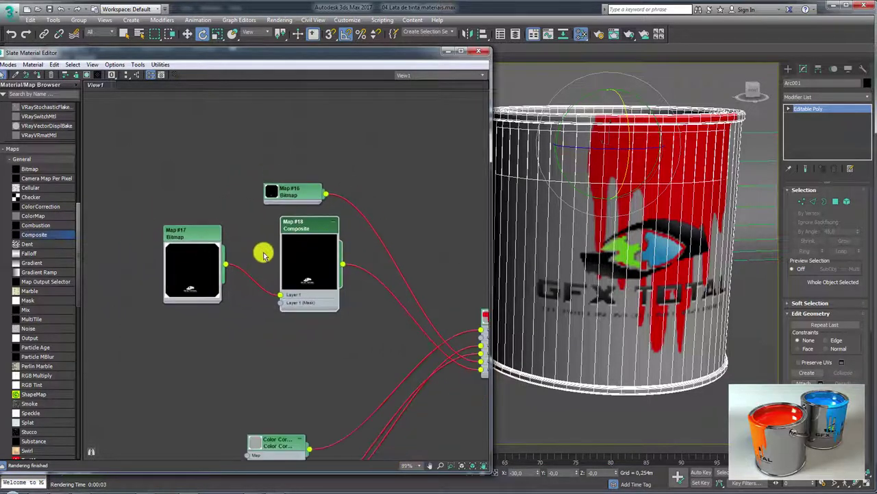
scroll(253, 337, down, 3)
scroll(260, 334, down, 2)
mouse_move(252, 363)
mouse_down()
mouse_move(194, 287)
mouse_move(272, 238)
mouse_up()
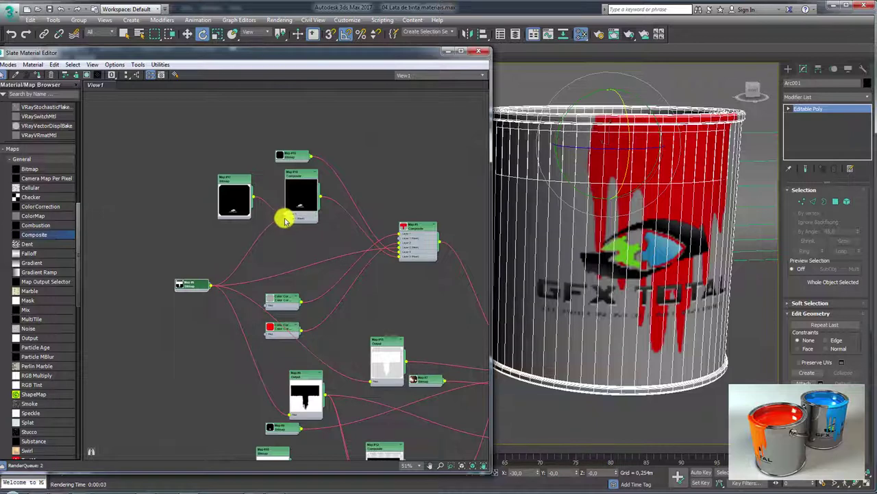
scroll(300, 207, up, 2)
scroll(301, 206, up, 2)
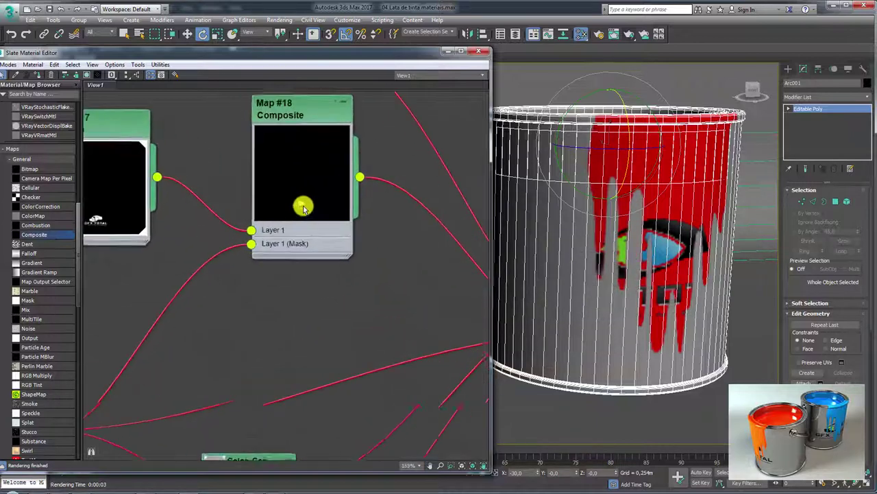
scroll(304, 205, up, 1)
click(295, 206)
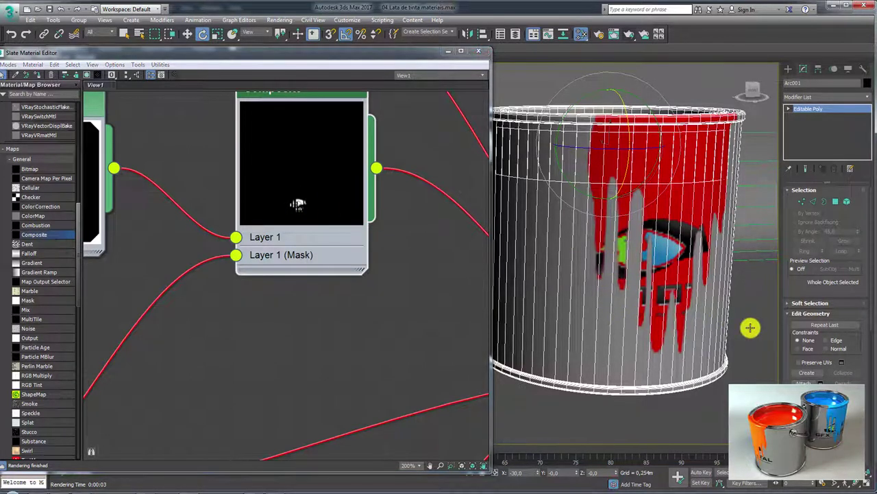
- Hide edged faces on the can with F4
key(F4)
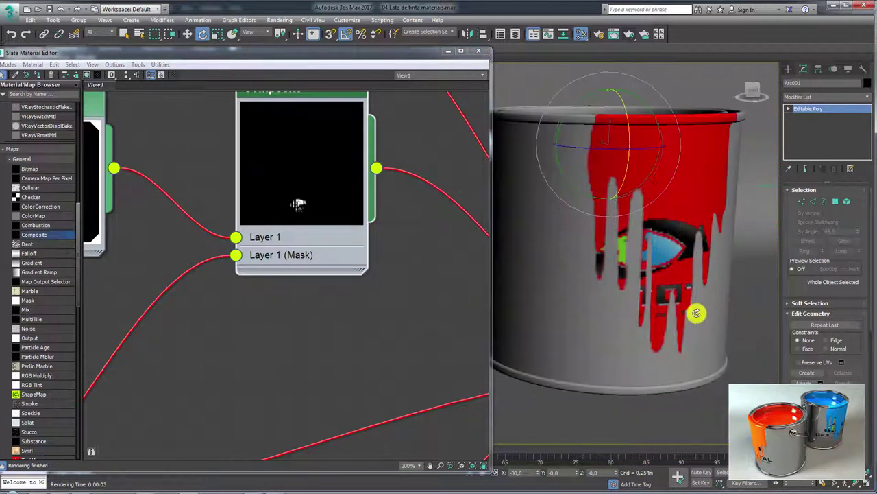
scroll(317, 199, down, 2)
scroll(359, 202, down, 2)
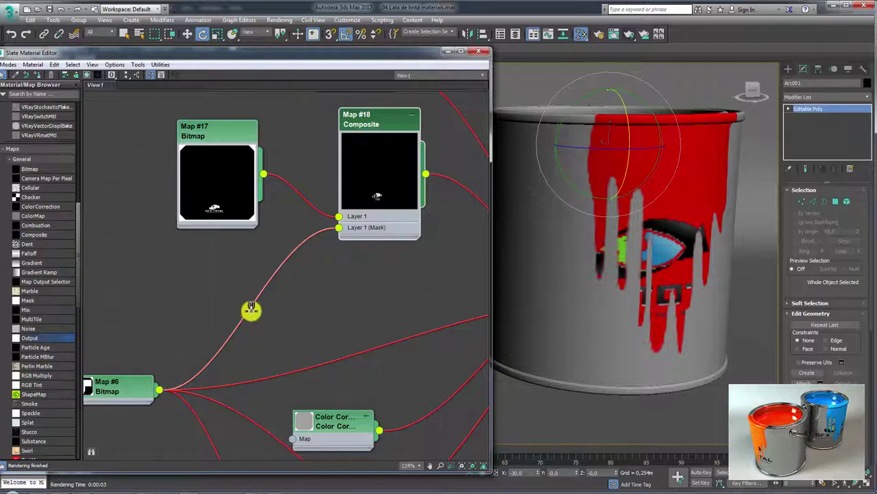
- Insert an Output map (Map #19) on the drip mask wire and enable Invert
mouse_move(250, 310)
mouse_down()
mouse_move(241, 323)
mouse_move(254, 290)
mouse_up()
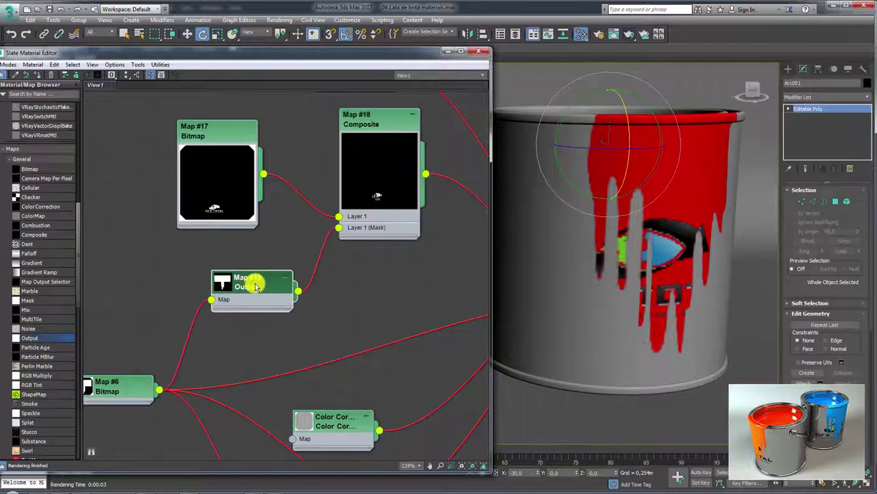
double_click(255, 285)
click(341, 151)
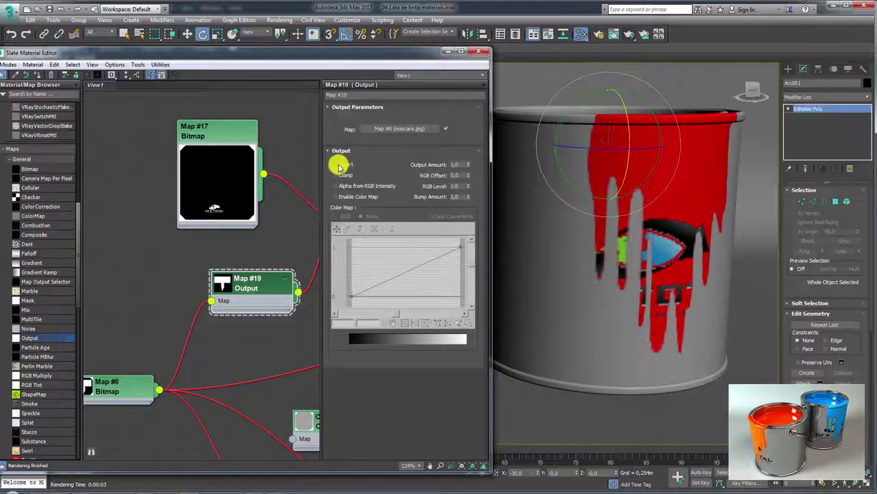
click(336, 165)
- Render the GFX Total can with red drips in V-Ray, then close the frame buffer
click(486, 52)
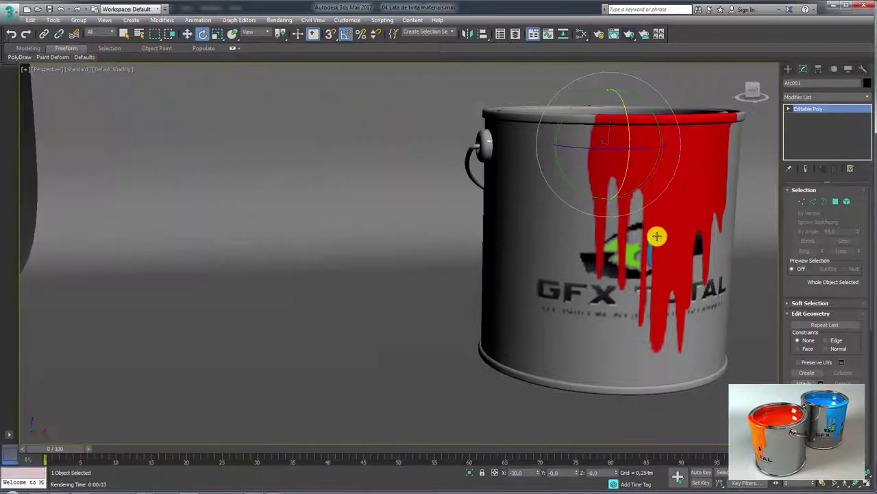
scroll(511, 244, down, 3)
click(626, 34)
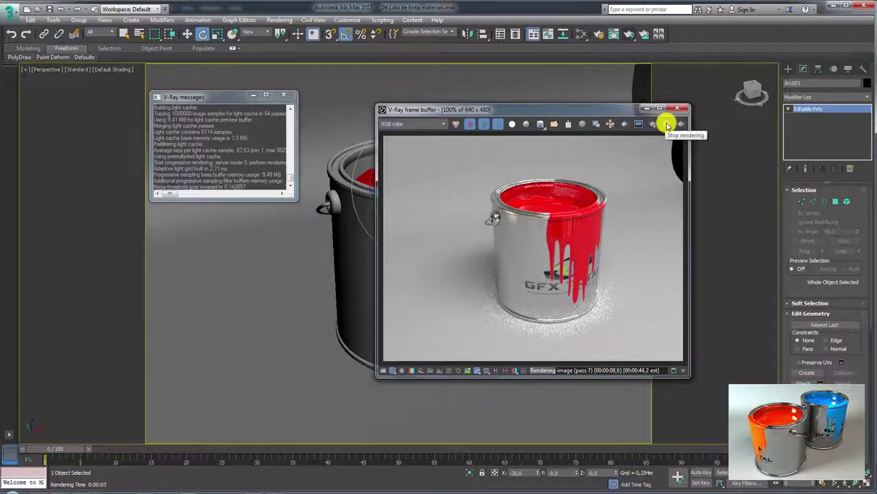
click(669, 125)
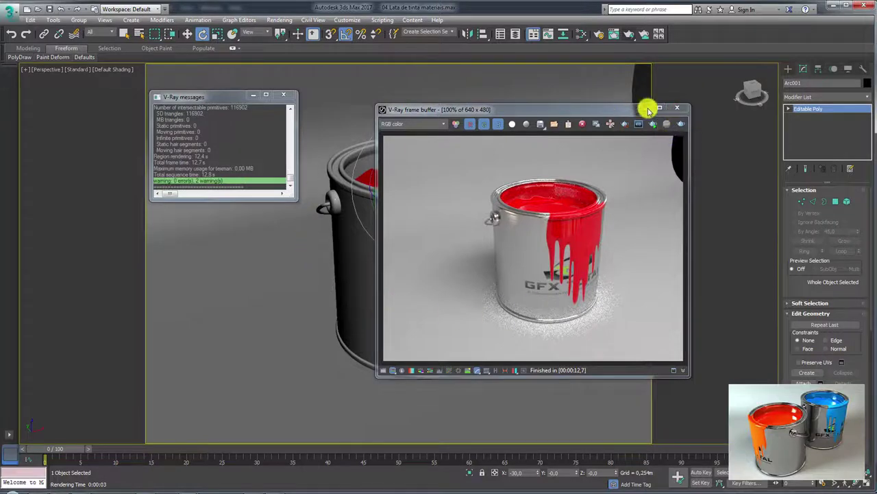
click(680, 109)
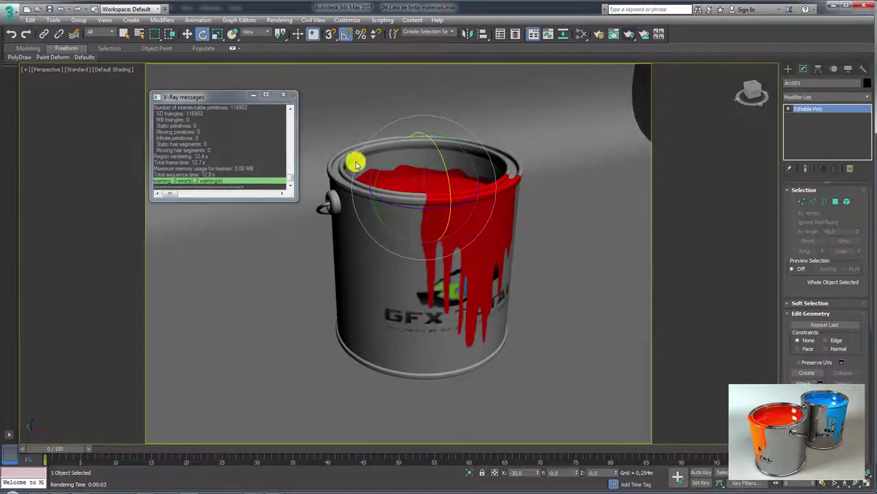
scroll(449, 203, down, 5)
mouse_move(448, 203)
alt+middle_down()
mouse_move(446, 231)
mouse_move(464, 233)
alt+middle_up()
- Shift-move a copy of the paint can to the right of the original
key(w)
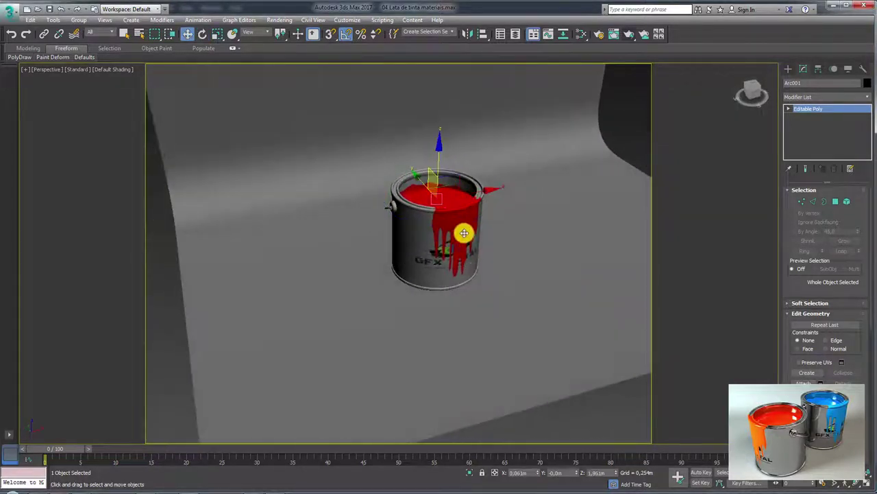
shift+drag(477, 193, 584, 180)
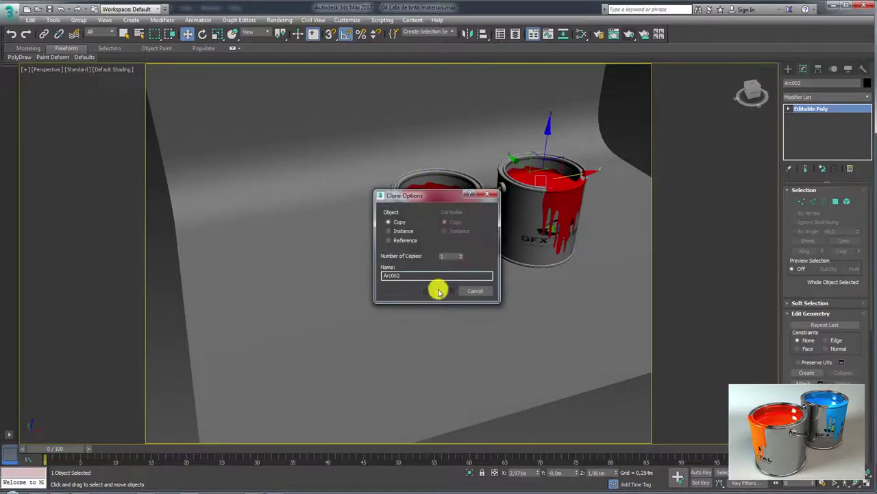
click(435, 290)
- In Slate Material Editor, duplicate the red paint material network above the original
click(582, 34)
scroll(192, 181, down, 3)
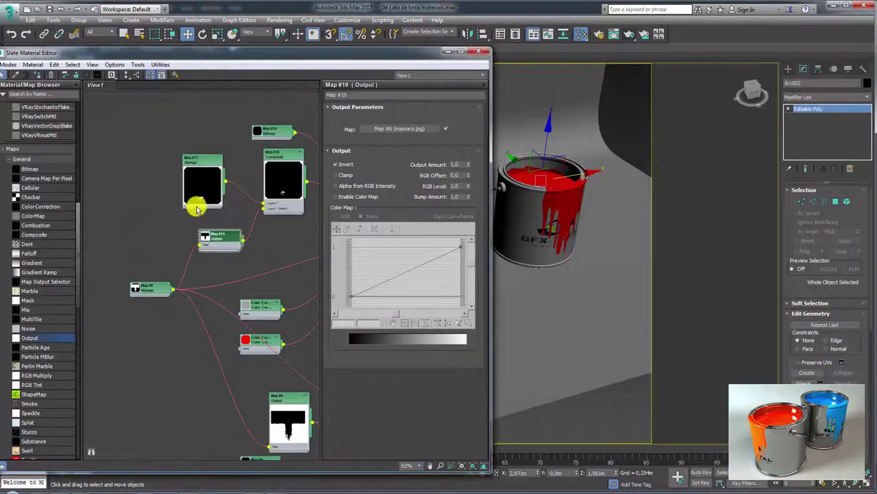
scroll(198, 213, down, 3)
drag(264, 286, 263, 285)
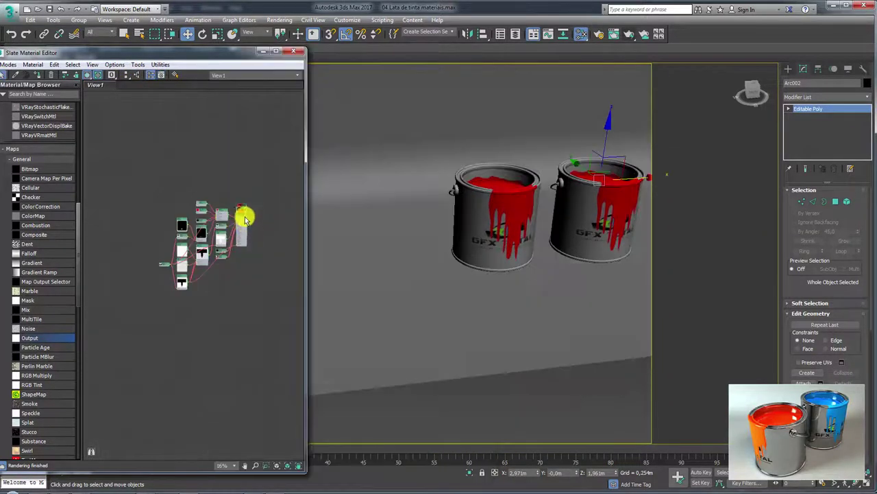
scroll(245, 216, up, 3)
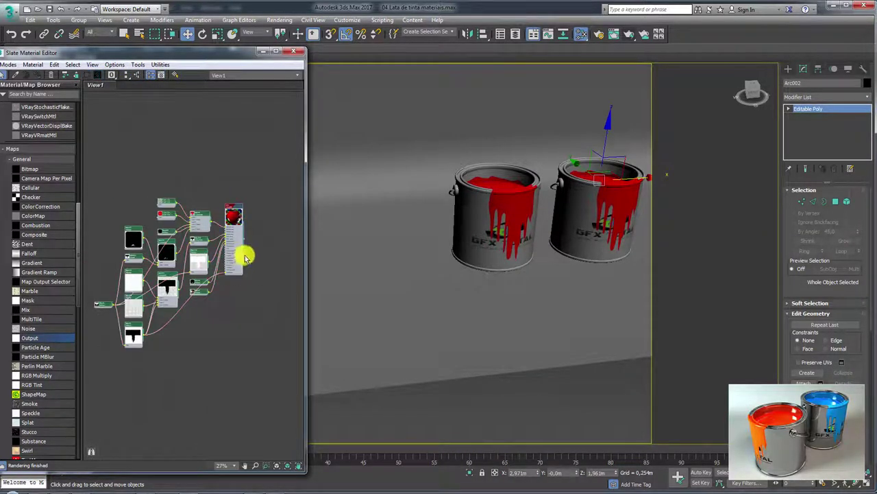
middle_drag(244, 258, 264, 250)
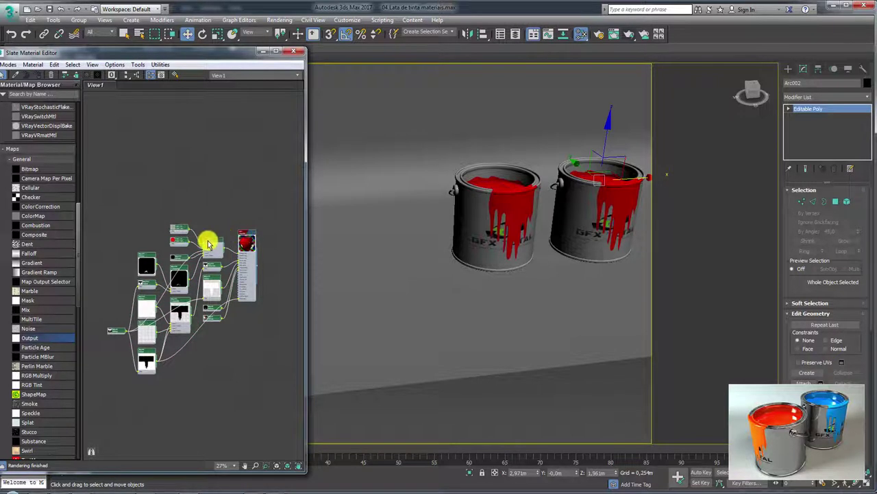
shift+drag(211, 244, 205, 78)
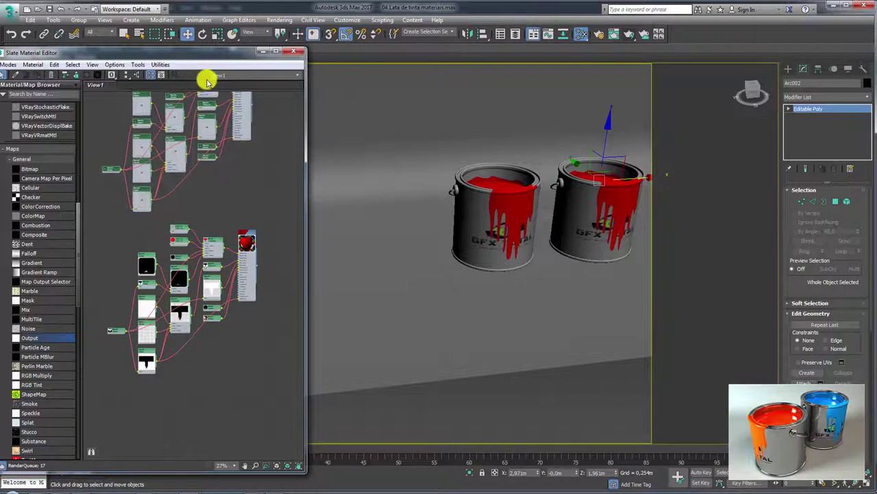
middle_drag(235, 163, 244, 235)
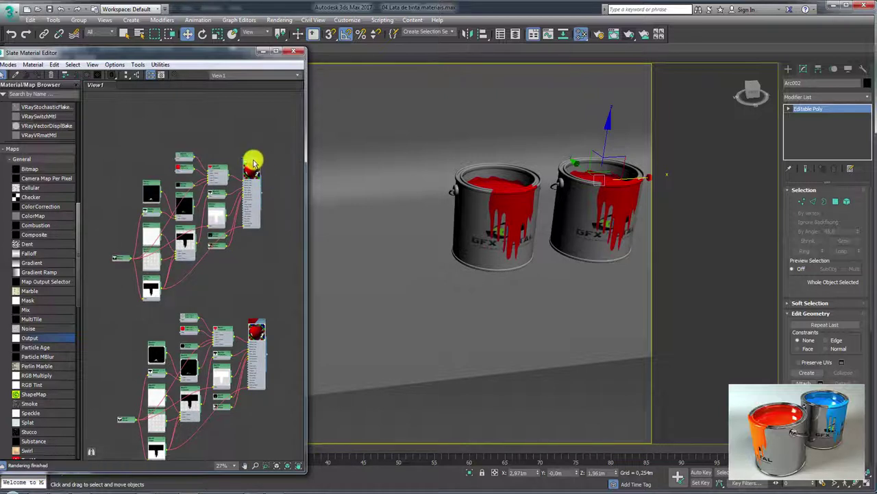
- Assign the duplicated Material #31 to the copied can (Arc002) and show it in the viewport
double_click(247, 161)
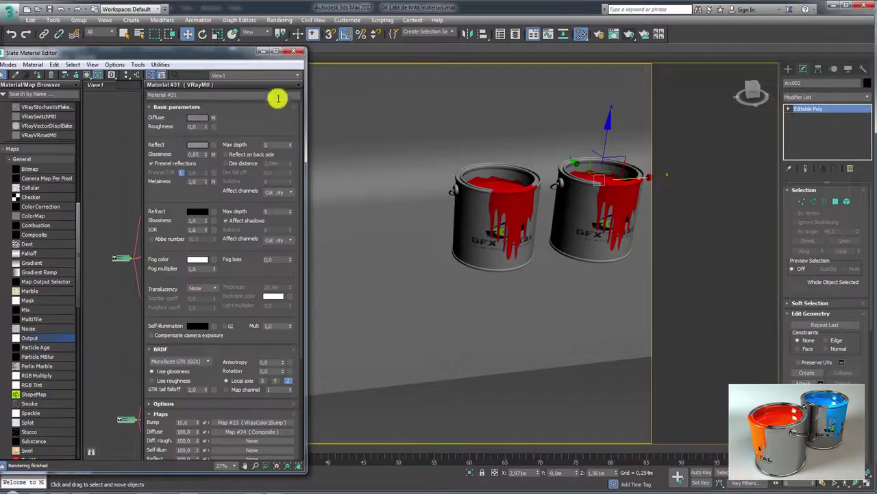
click(299, 88)
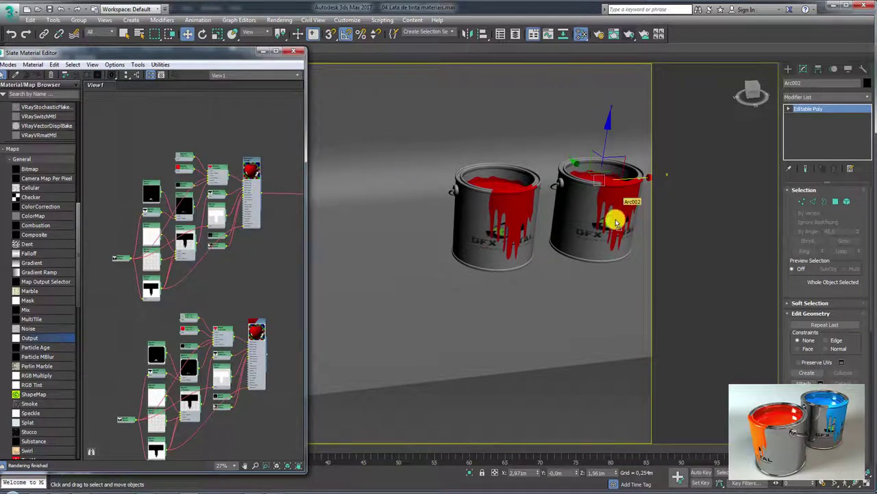
drag(616, 222, 615, 221)
drag(243, 164, 254, 166)
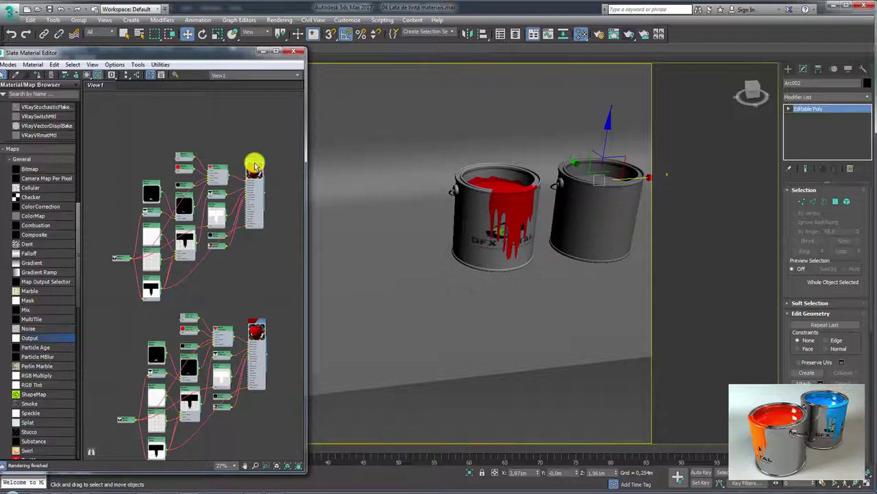
click(86, 76)
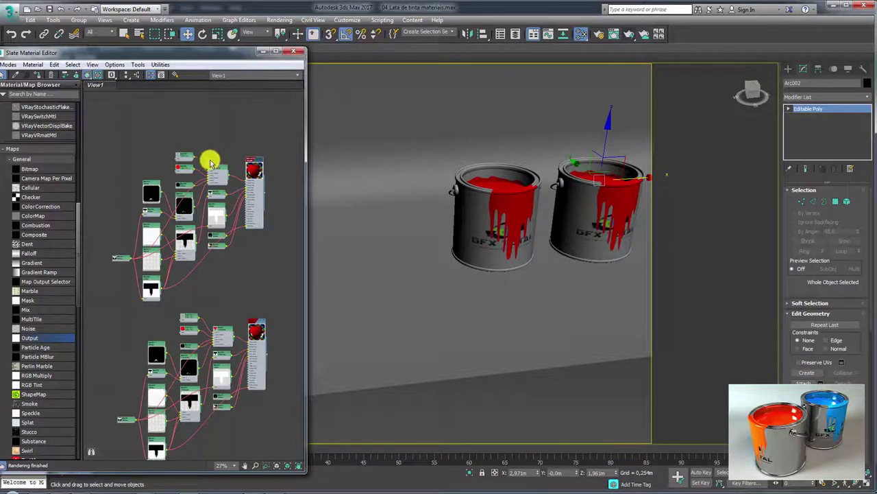
- Change Map #25's drip colour from red to green in the Color Selector
double_click(182, 129)
click(203, 117)
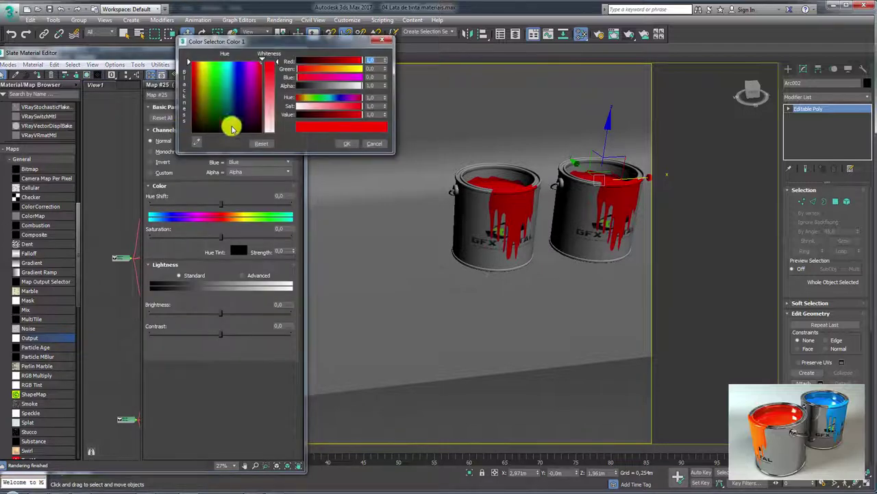
drag(312, 98, 319, 98)
click(347, 143)
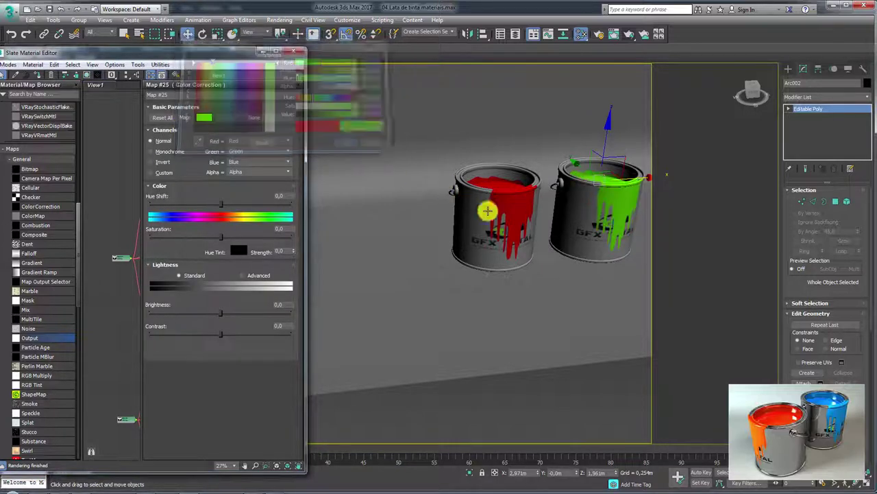
mouse_move(513, 248)
alt+middle_down()
mouse_move(483, 253)
mouse_move(525, 258)
alt+middle_up()
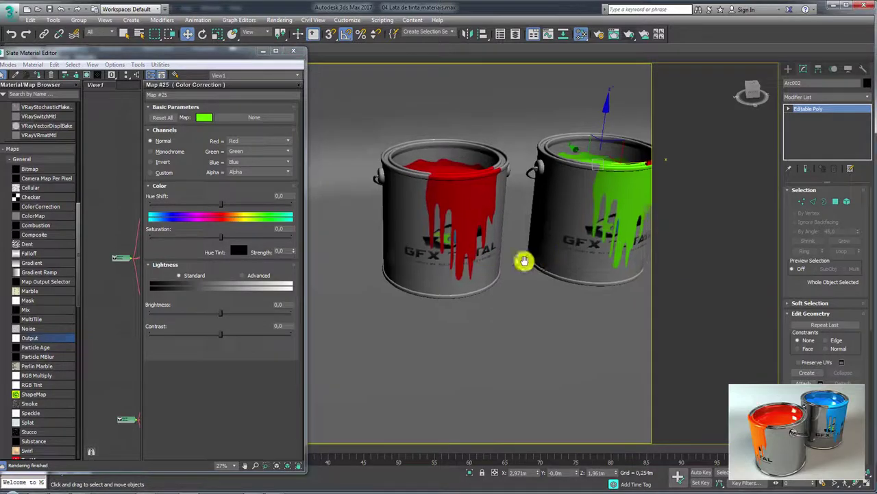
scroll(526, 258, up, 3)
click(298, 83)
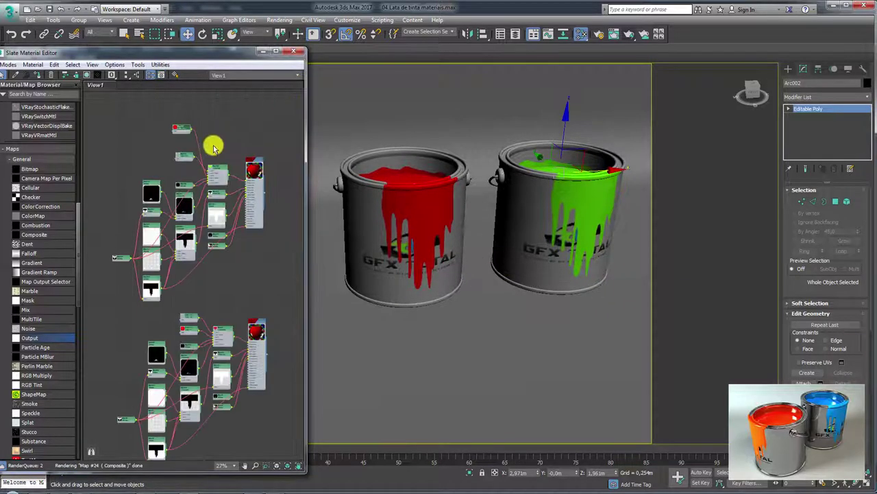
- Make Map #32's can body colour red, then start a V-Ray render of both cans
scroll(165, 153, up, 2)
scroll(180, 166, up, 2)
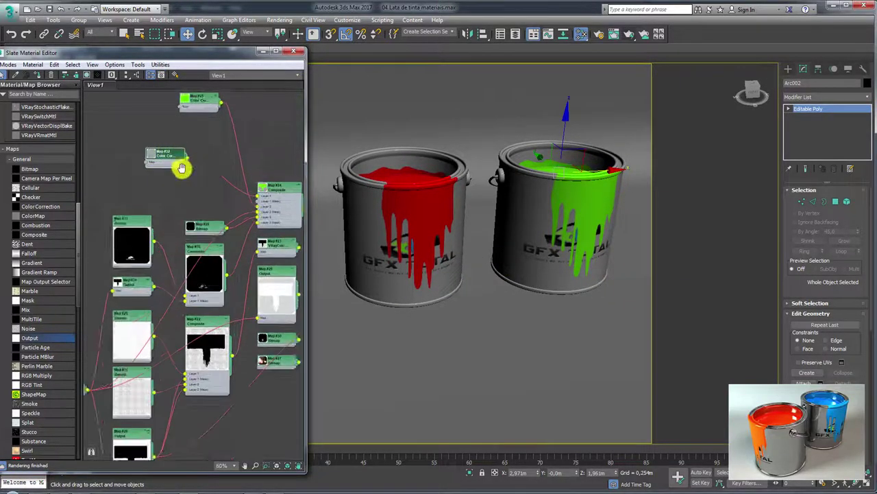
scroll(116, 177, up, 2)
double_click(104, 172)
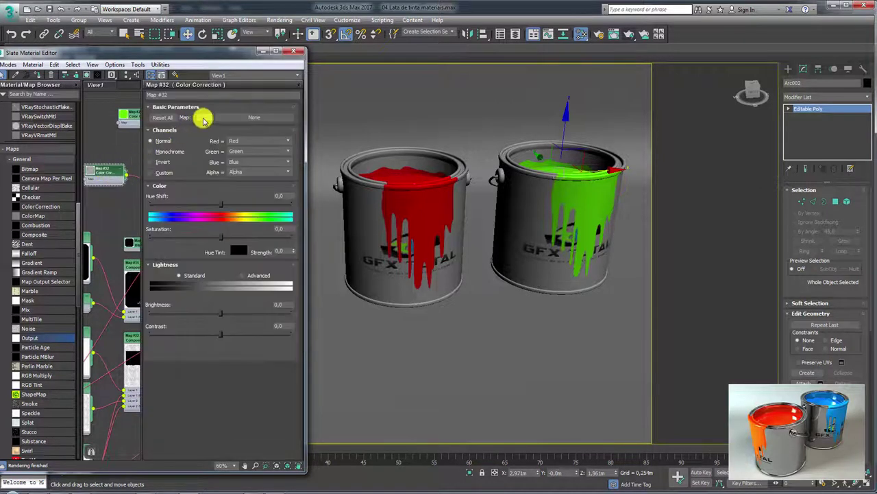
click(202, 117)
drag(336, 110, 353, 109)
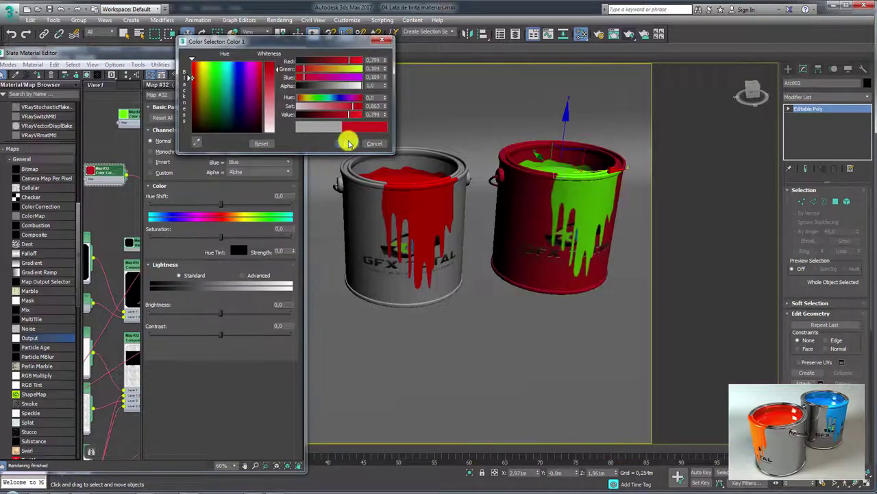
click(347, 143)
click(629, 34)
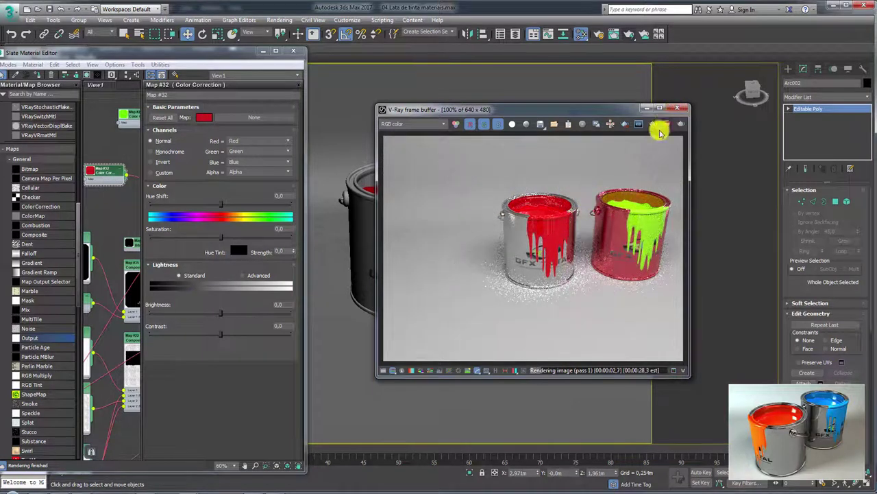
- Stop the V-Ray render, close the frame buffer, and orbit around both cans
click(667, 123)
click(677, 108)
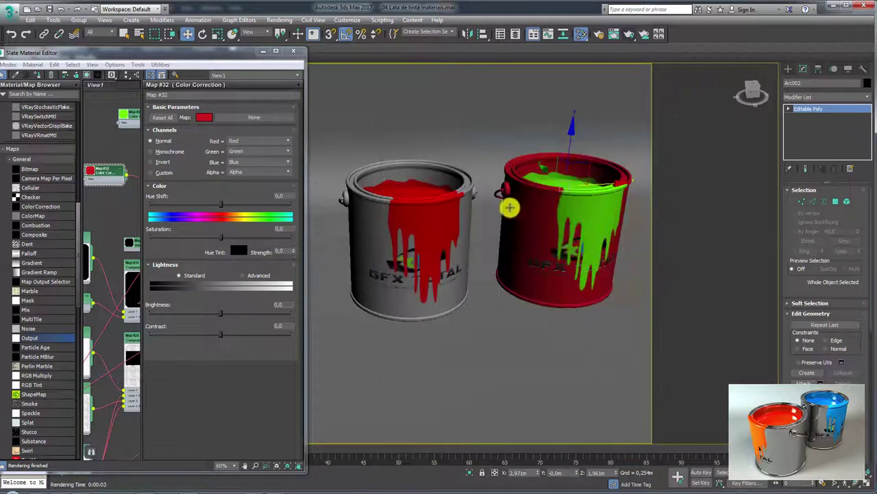
mouse_move(509, 204)
alt+middle_down()
mouse_move(568, 247)
mouse_move(634, 228)
mouse_move(455, 268)
mouse_move(498, 290)
mouse_move(523, 290)
mouse_move(499, 285)
alt+middle_up()
scroll(459, 286, up, 3)
scroll(446, 283, up, 3)
mouse_move(424, 273)
alt+middle_down()
mouse_move(560, 278)
mouse_move(464, 290)
mouse_move(508, 289)
alt+middle_up()
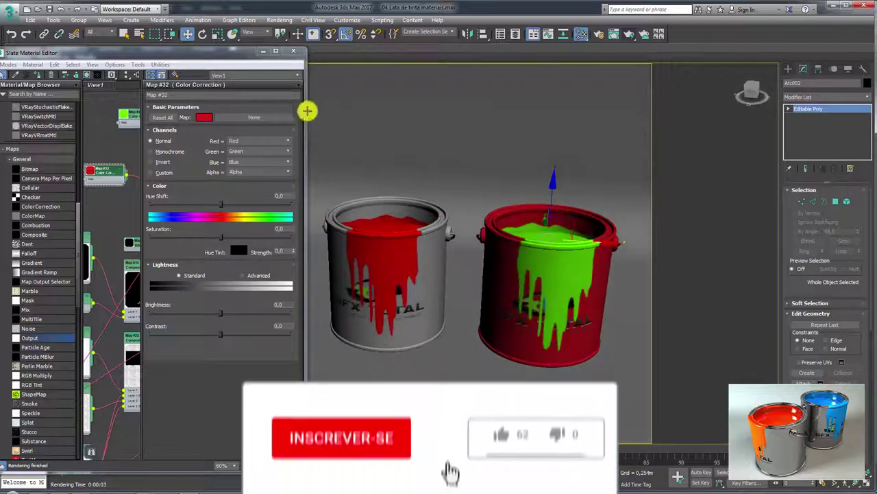
- Close the Map #32 parameter panel and deselect the red can in the viewport
click(292, 79)
mouse_move(414, 248)
alt+middle_down()
mouse_move(454, 308)
mouse_move(486, 296)
mouse_move(486, 283)
alt+middle_up()
scroll(487, 283, up, 3)
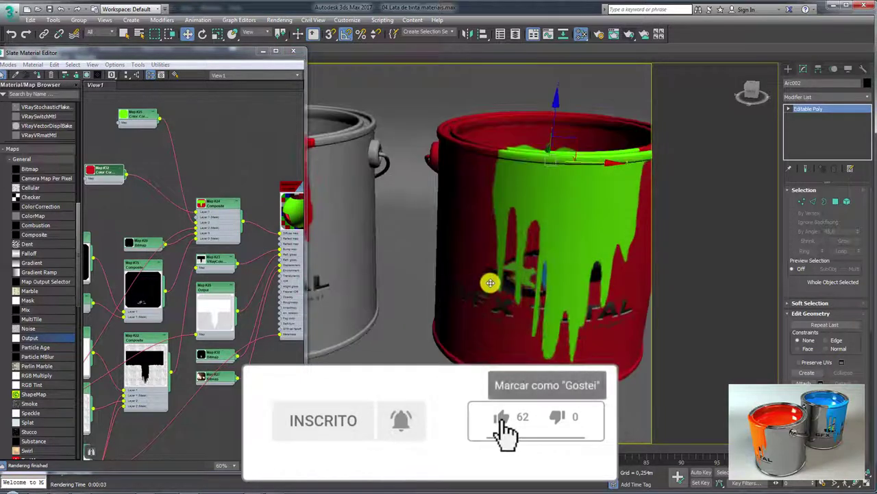
scroll(487, 280, down, 3)
scroll(487, 280, up, 5)
click(487, 280)
scroll(603, 298, up, 2)
scroll(603, 298, down, 3)
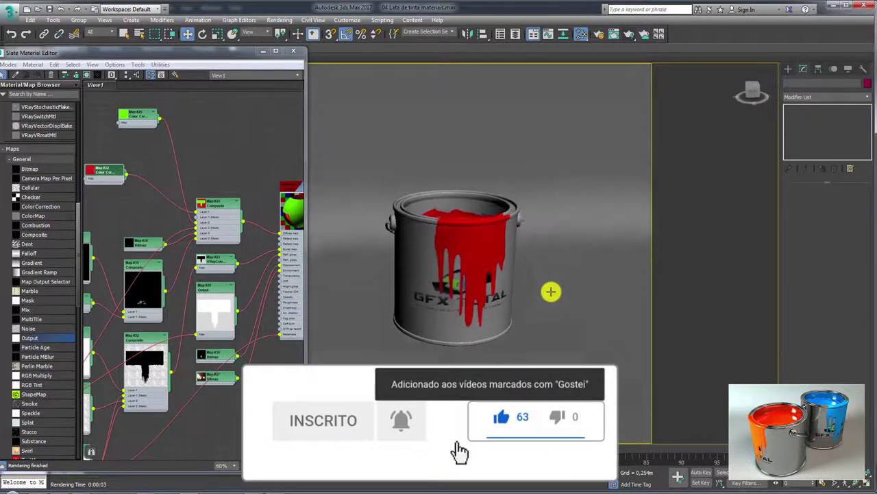
alt+middle_drag(550, 292, 490, 304)
scroll(449, 271, up, 3)
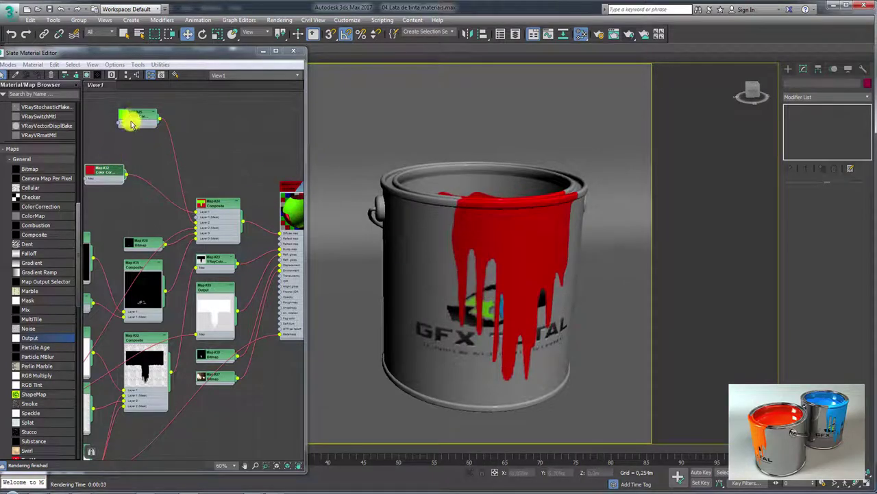
scroll(160, 182, down, 5)
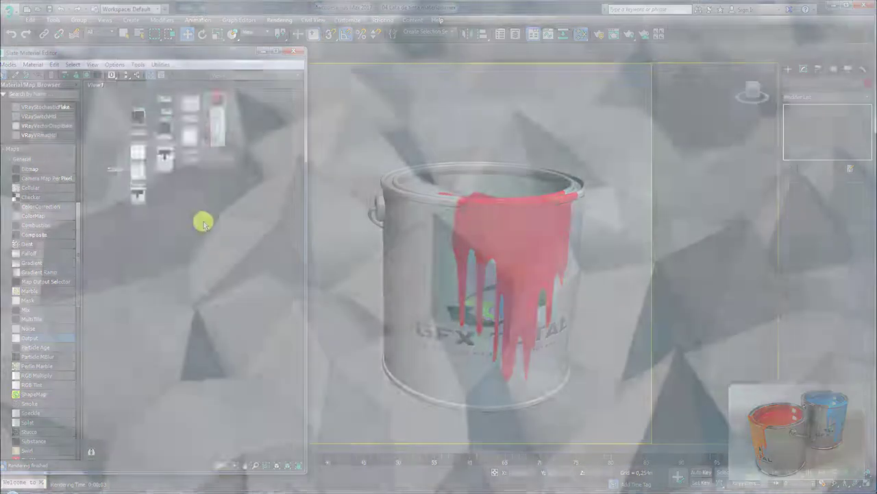